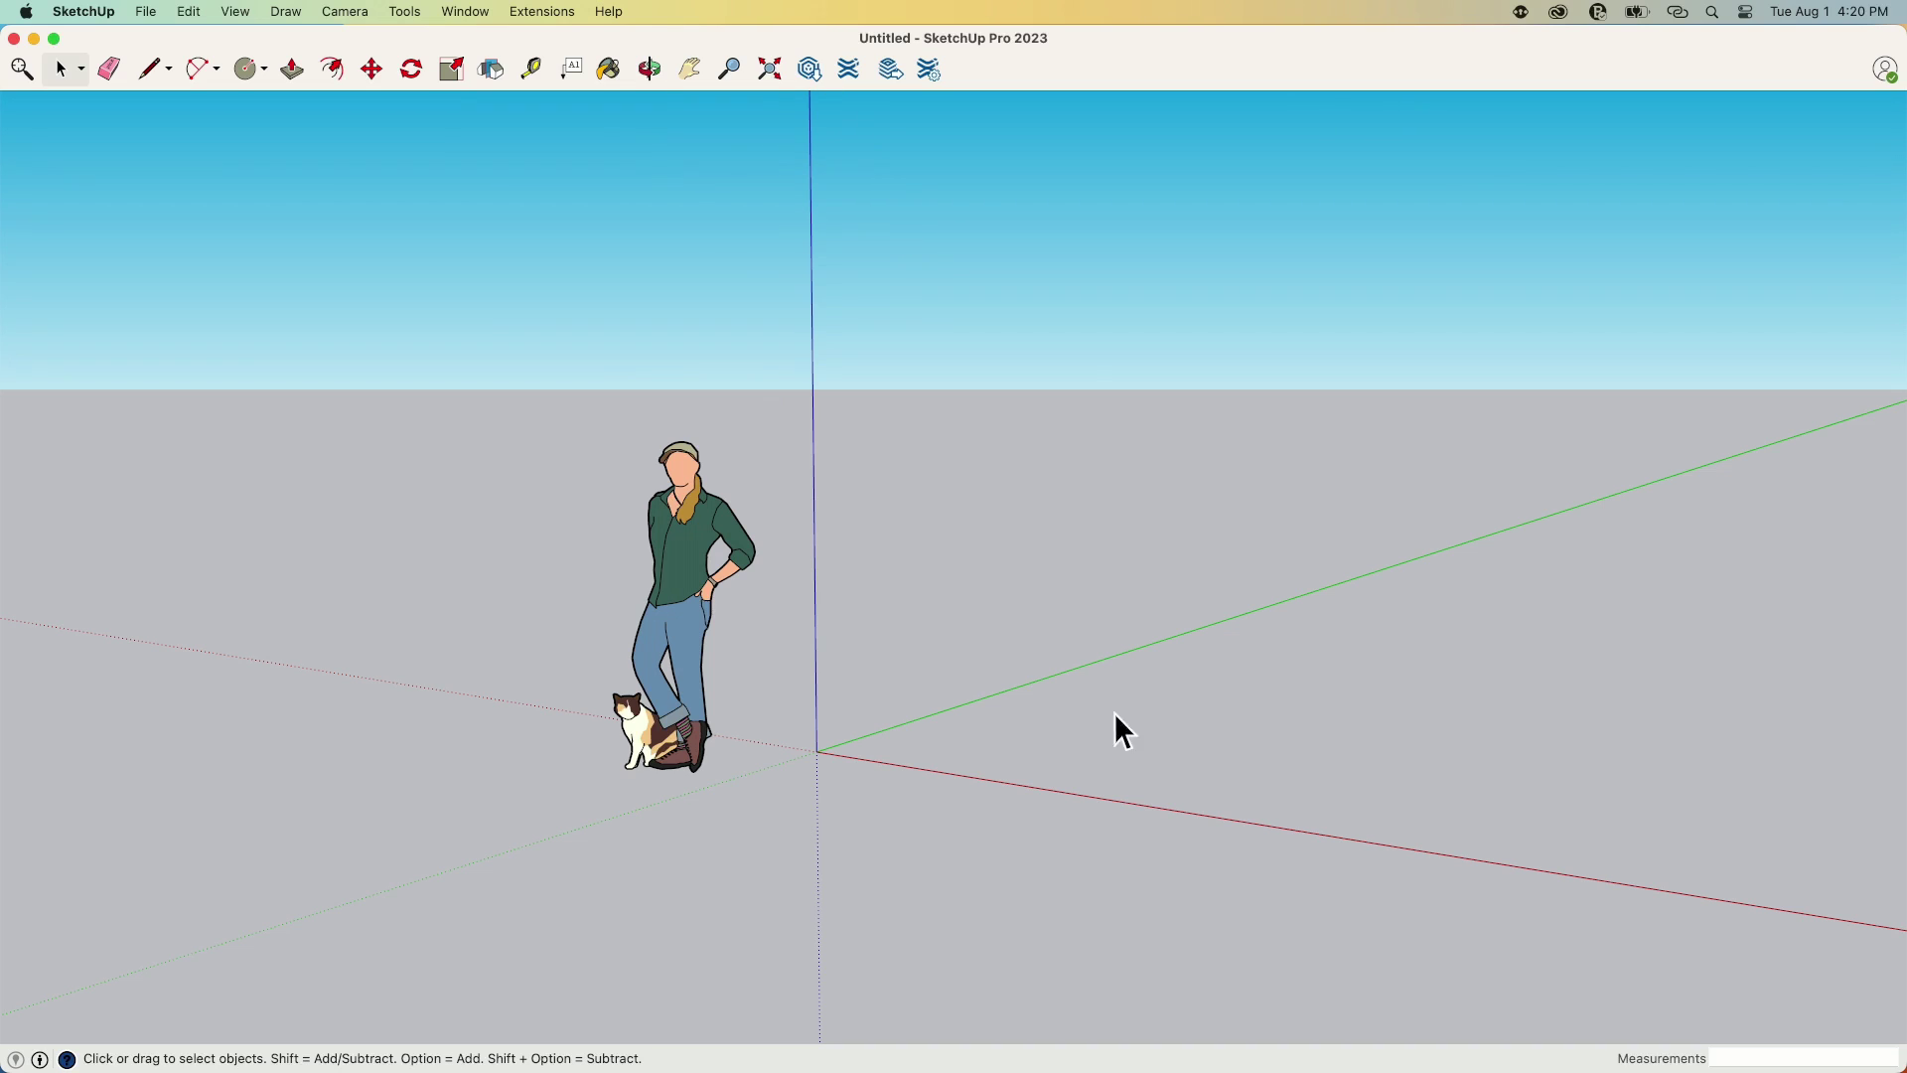
# - Open 3D Warehouse, switch the site to light mode and back to dark mode
pyautogui.click(810, 70)
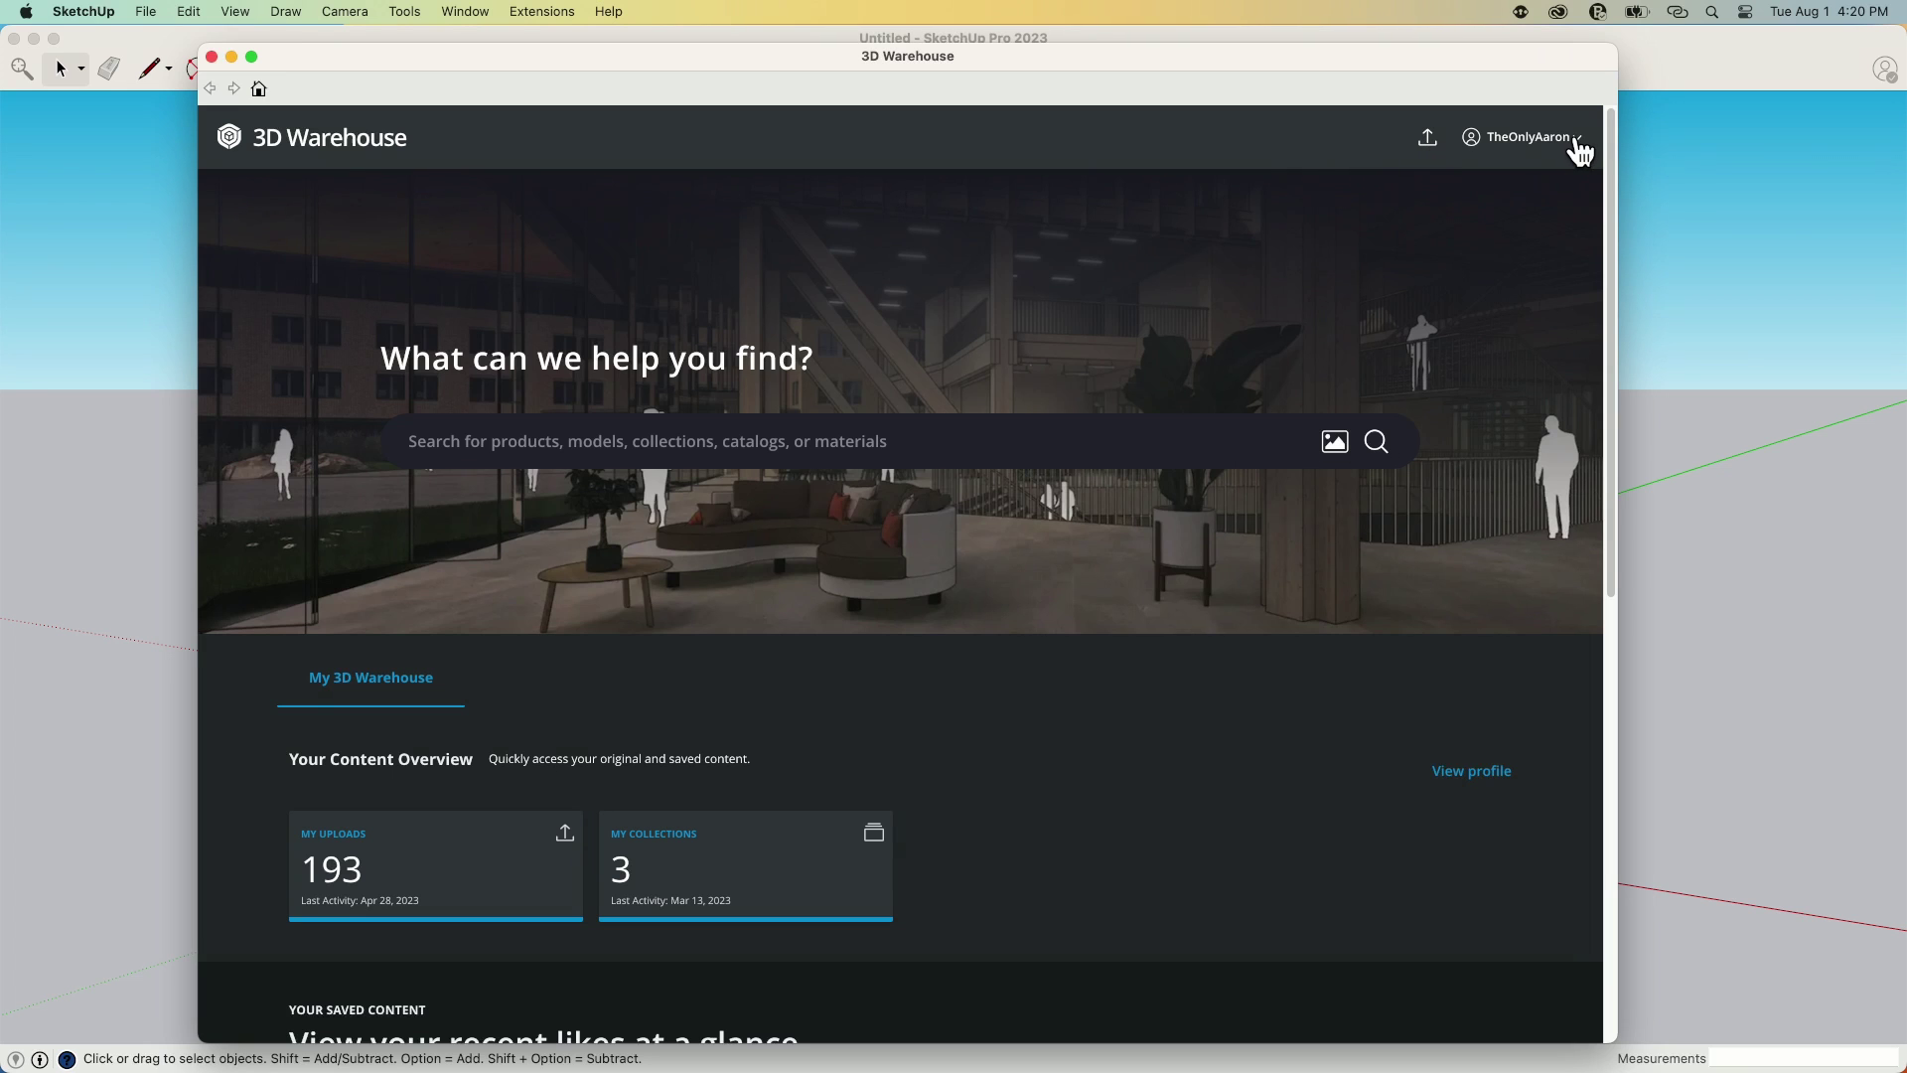
pyautogui.click(1577, 147)
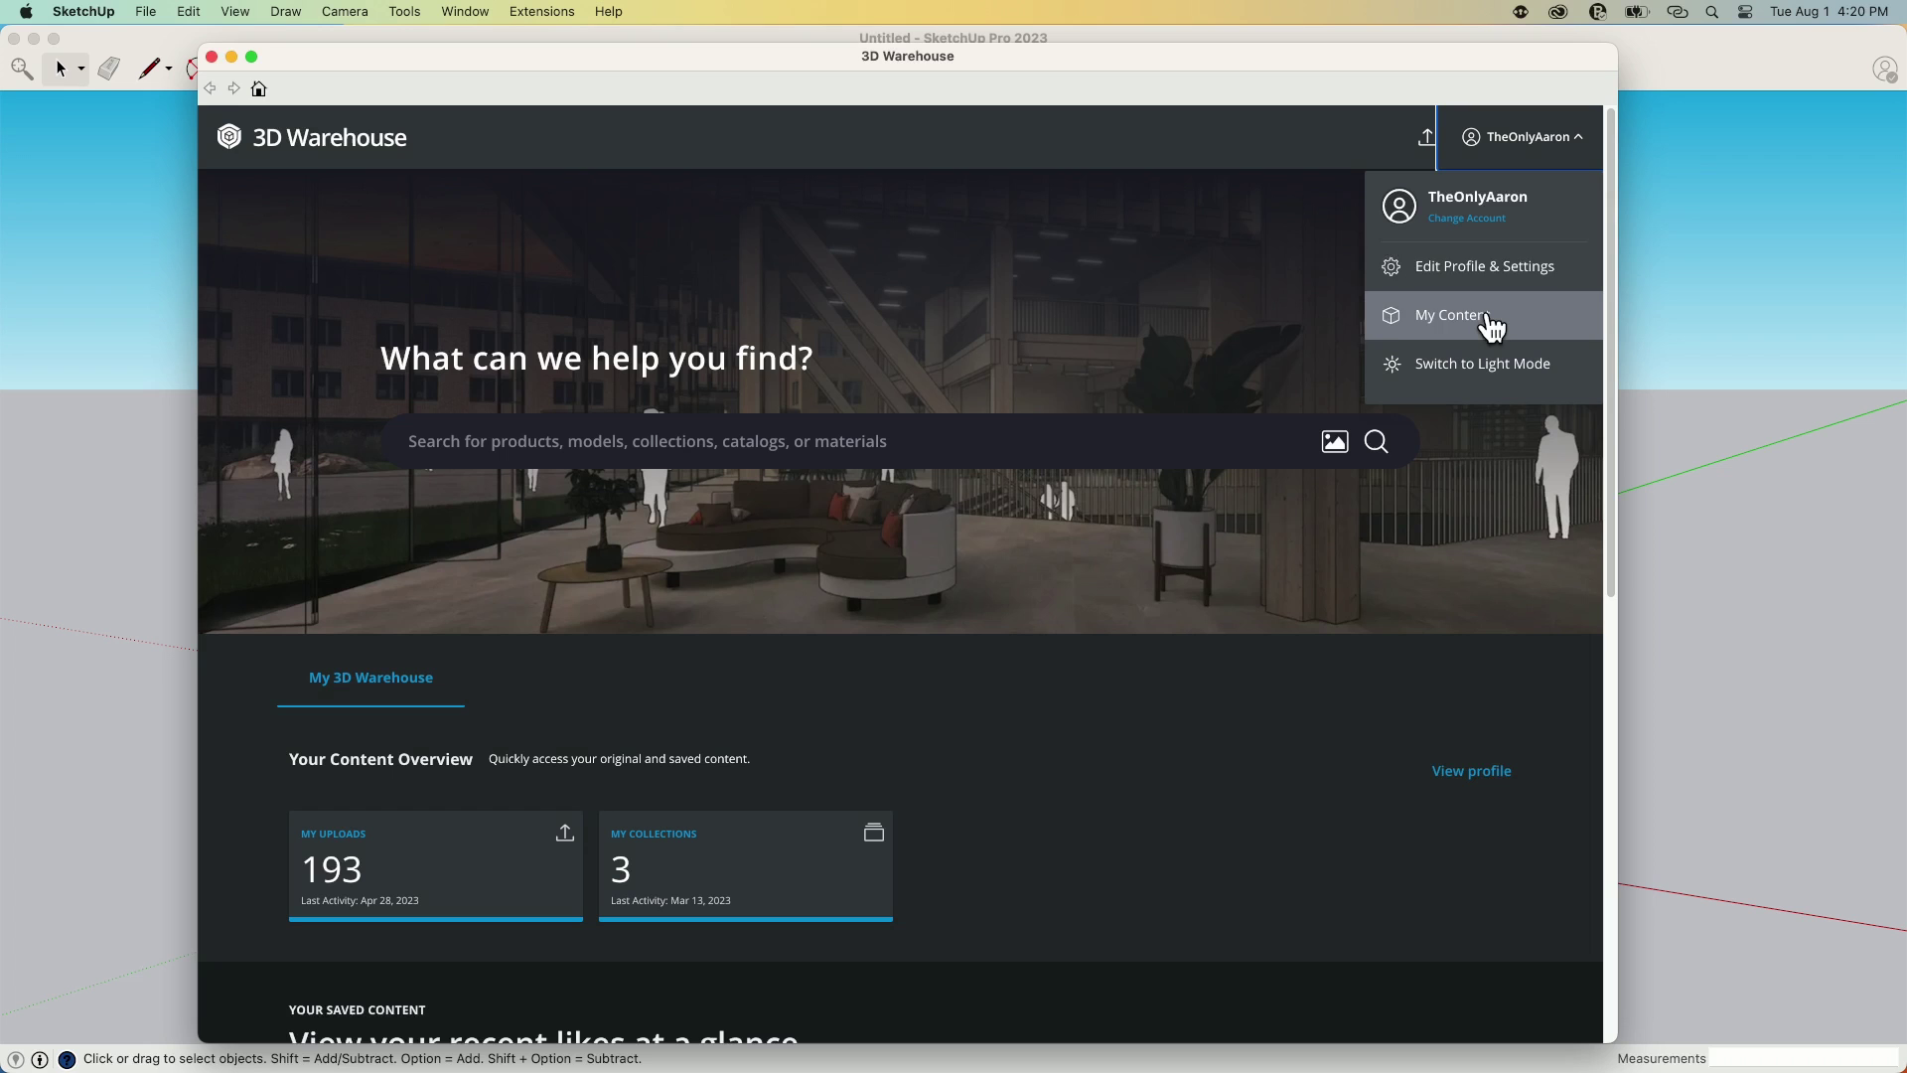
pyautogui.click(1488, 369)
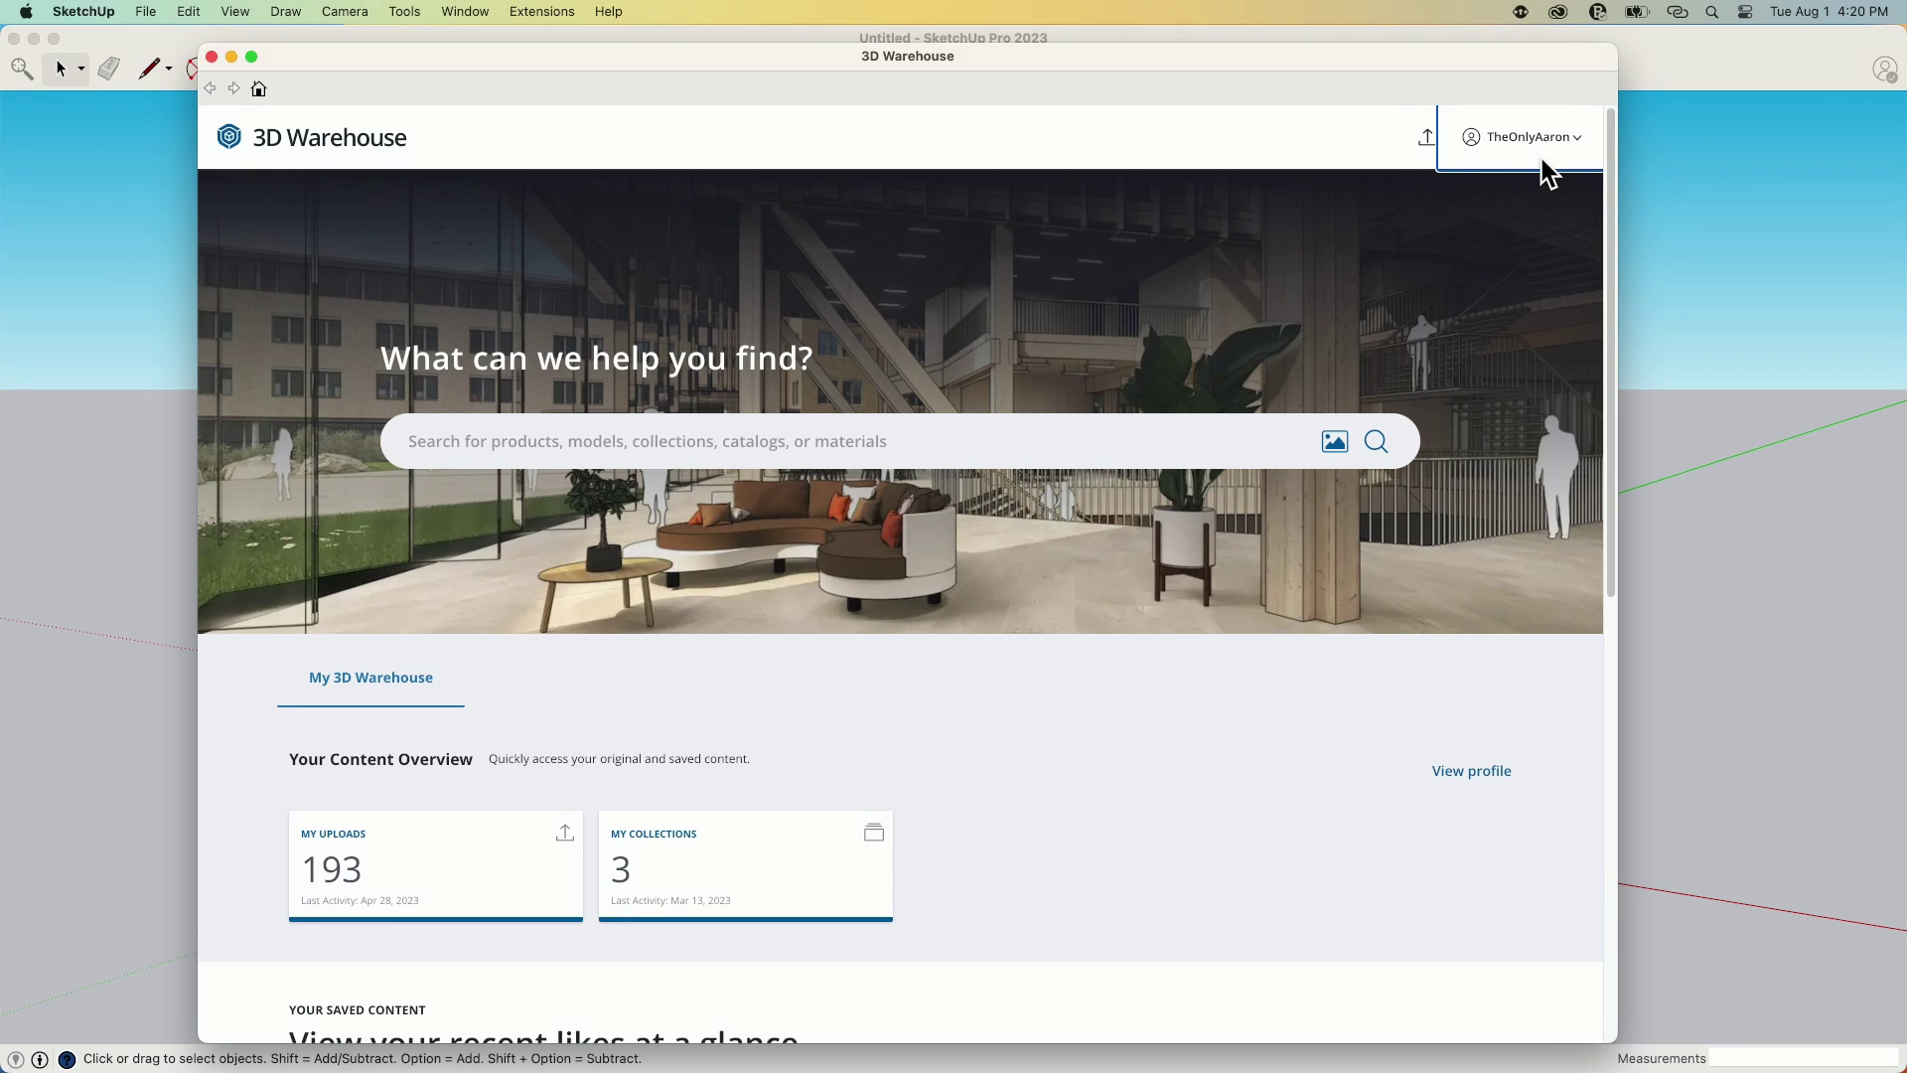
pyautogui.click(1545, 144)
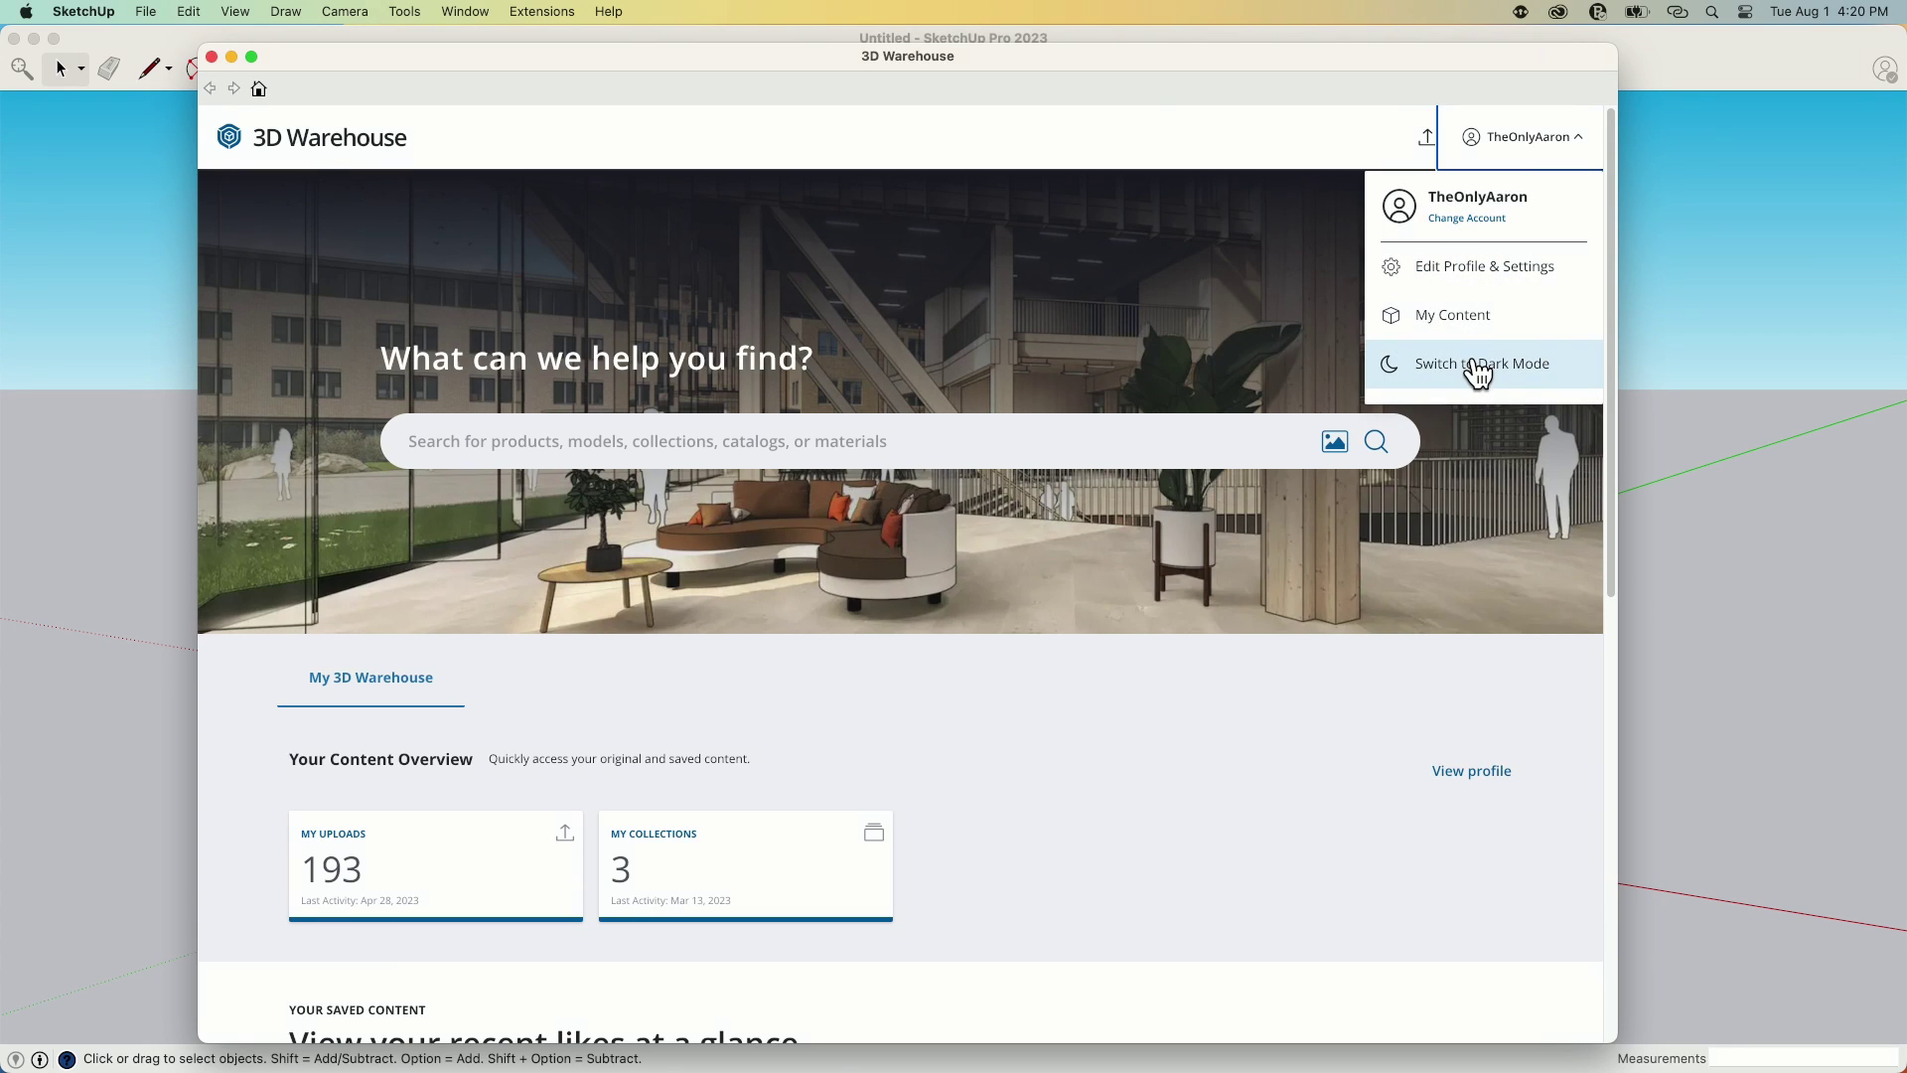
pyautogui.click(1480, 365)
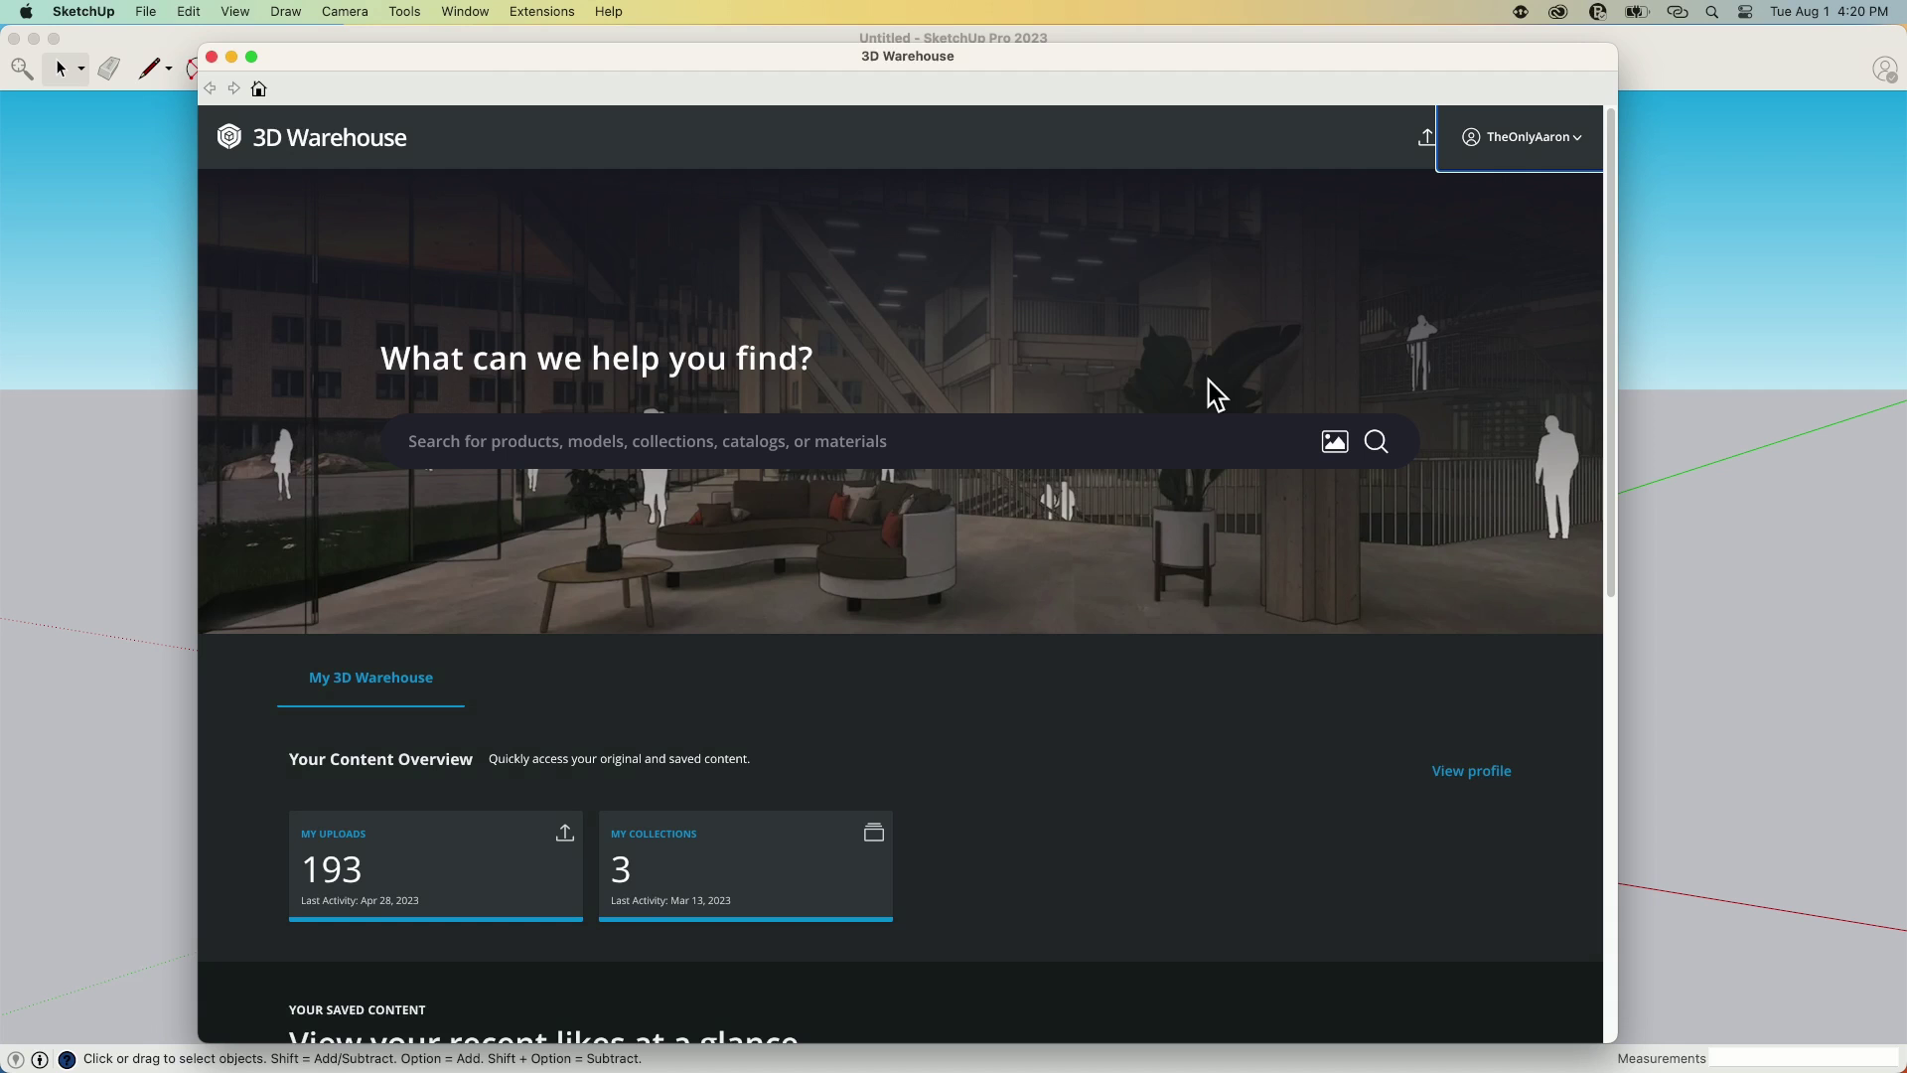
pyautogui.click(1568, 144)
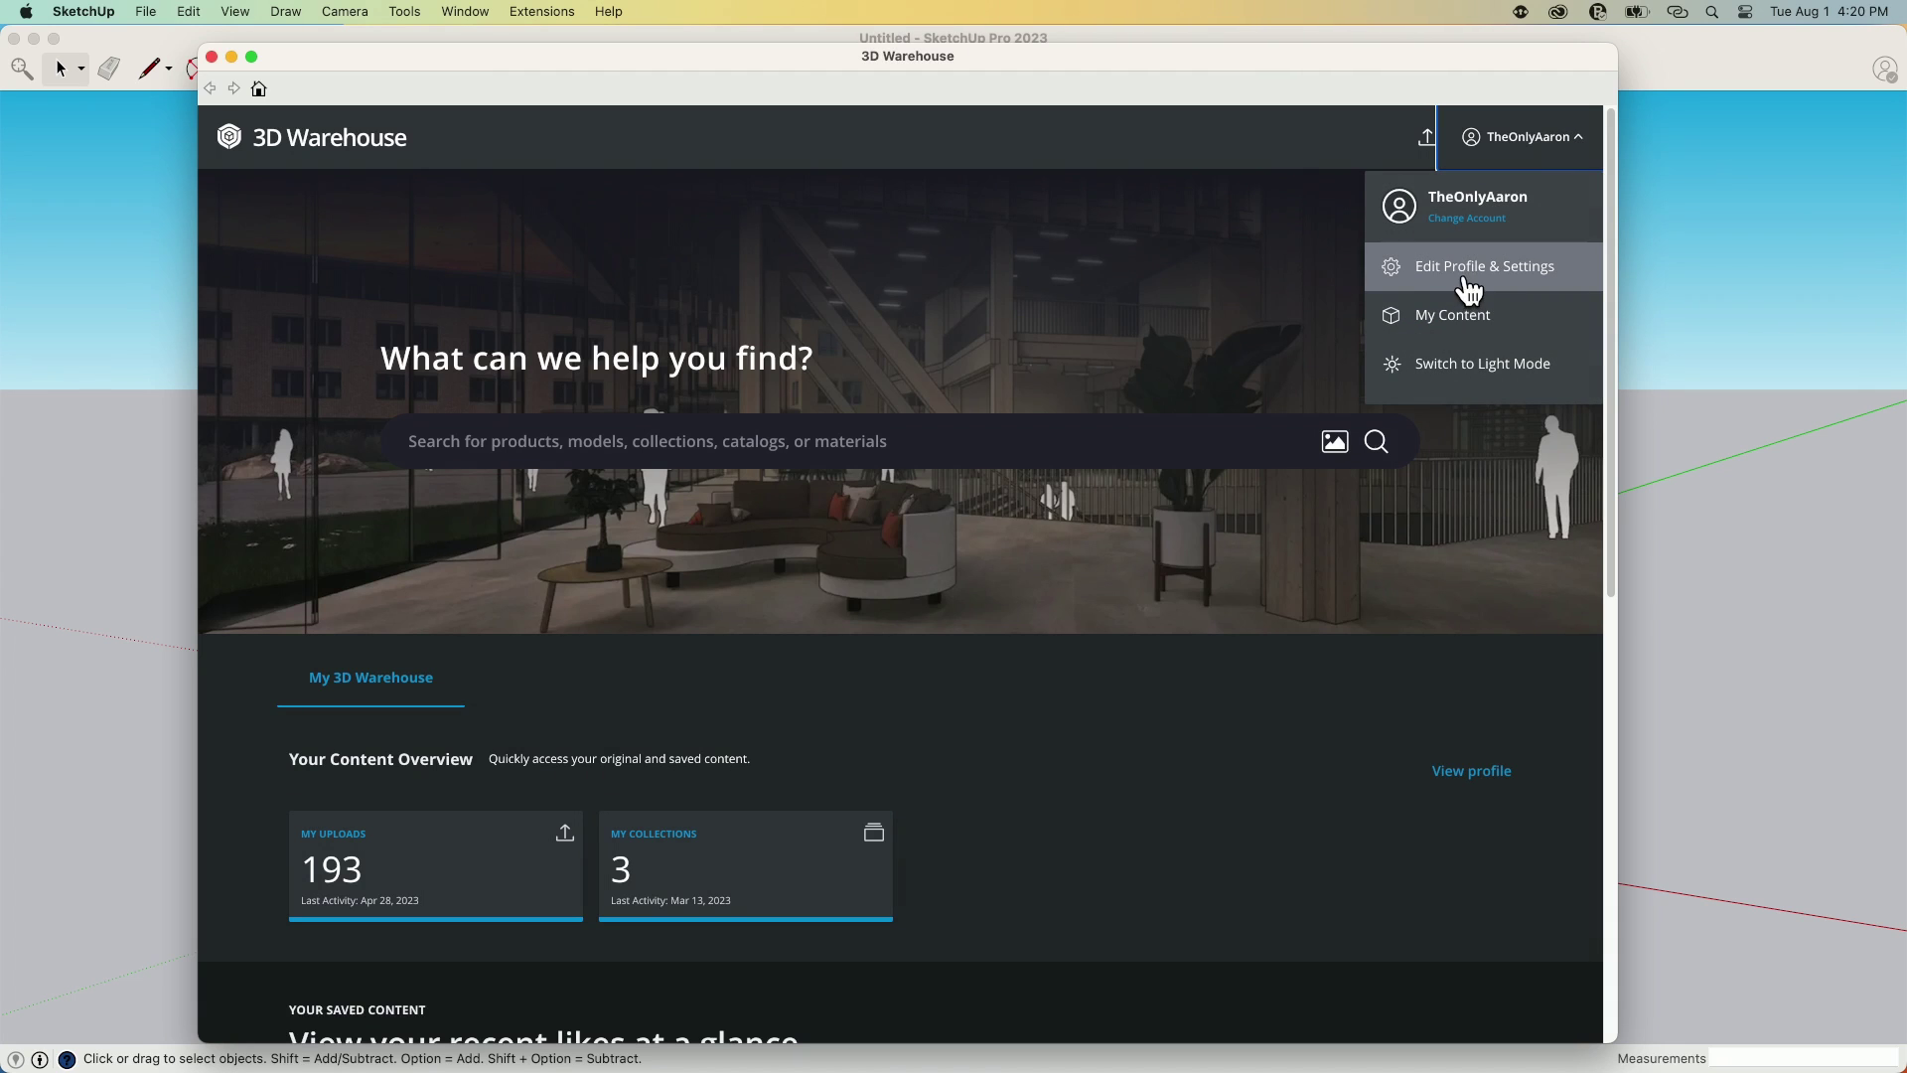
# - Look through the Profile & Settings page, then show the account's 193 uploaded models
pyautogui.click(1418, 283)
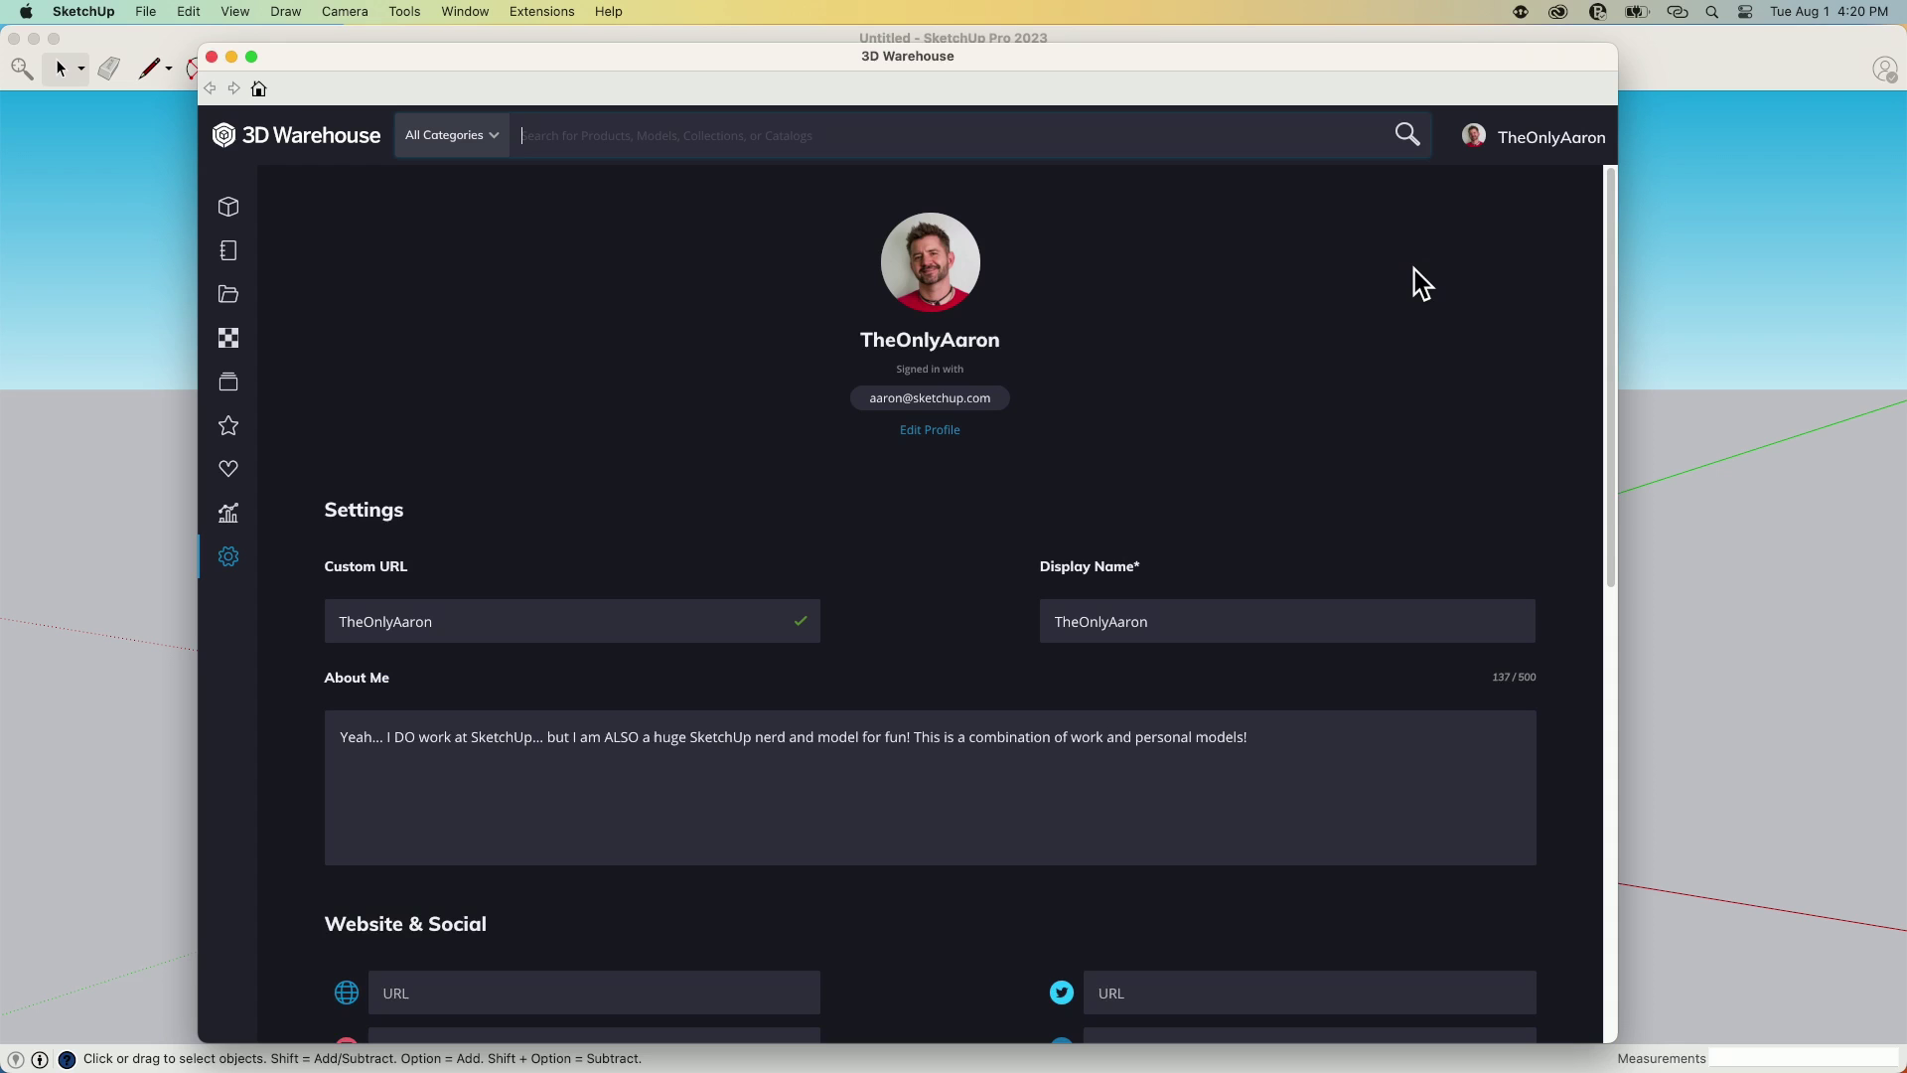
pyautogui.scroll(-1, 760, 325)
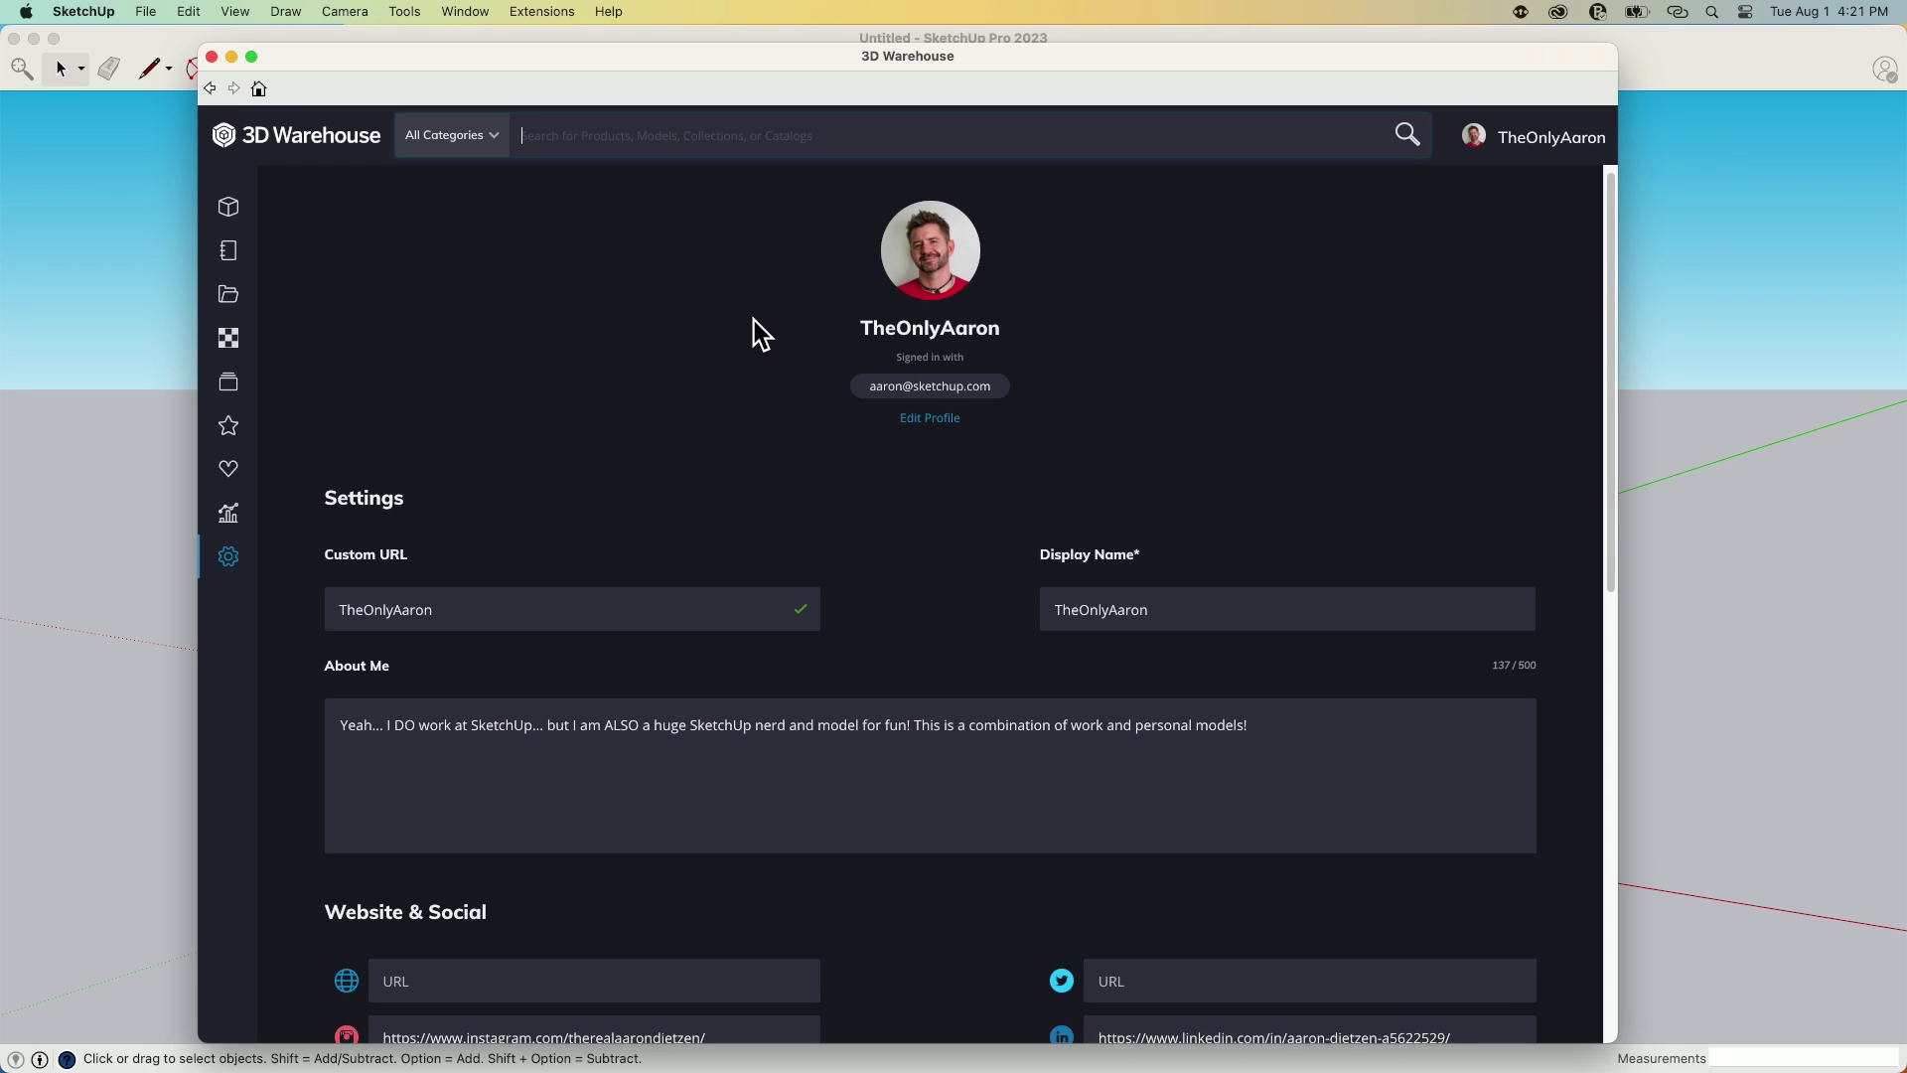
pyautogui.scroll(-5, 774, 328)
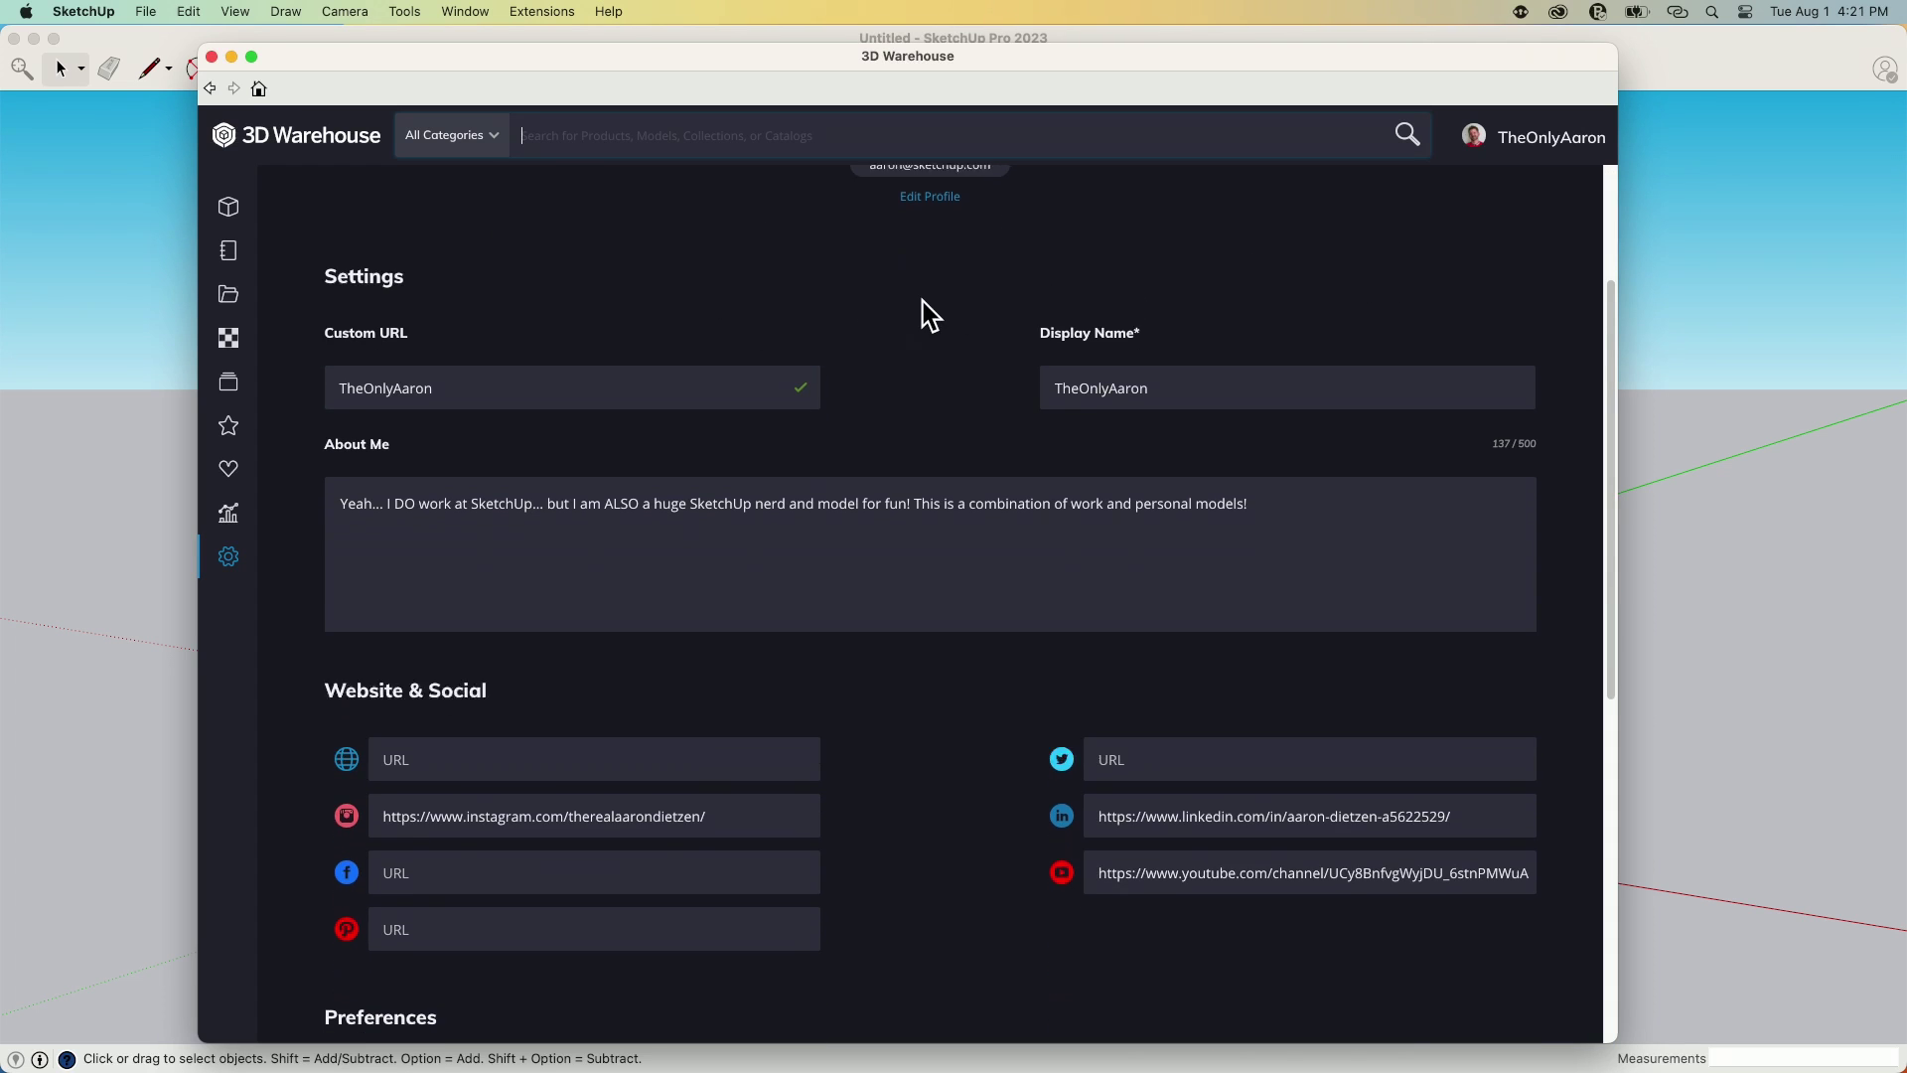
pyautogui.scroll(-2, 939, 666)
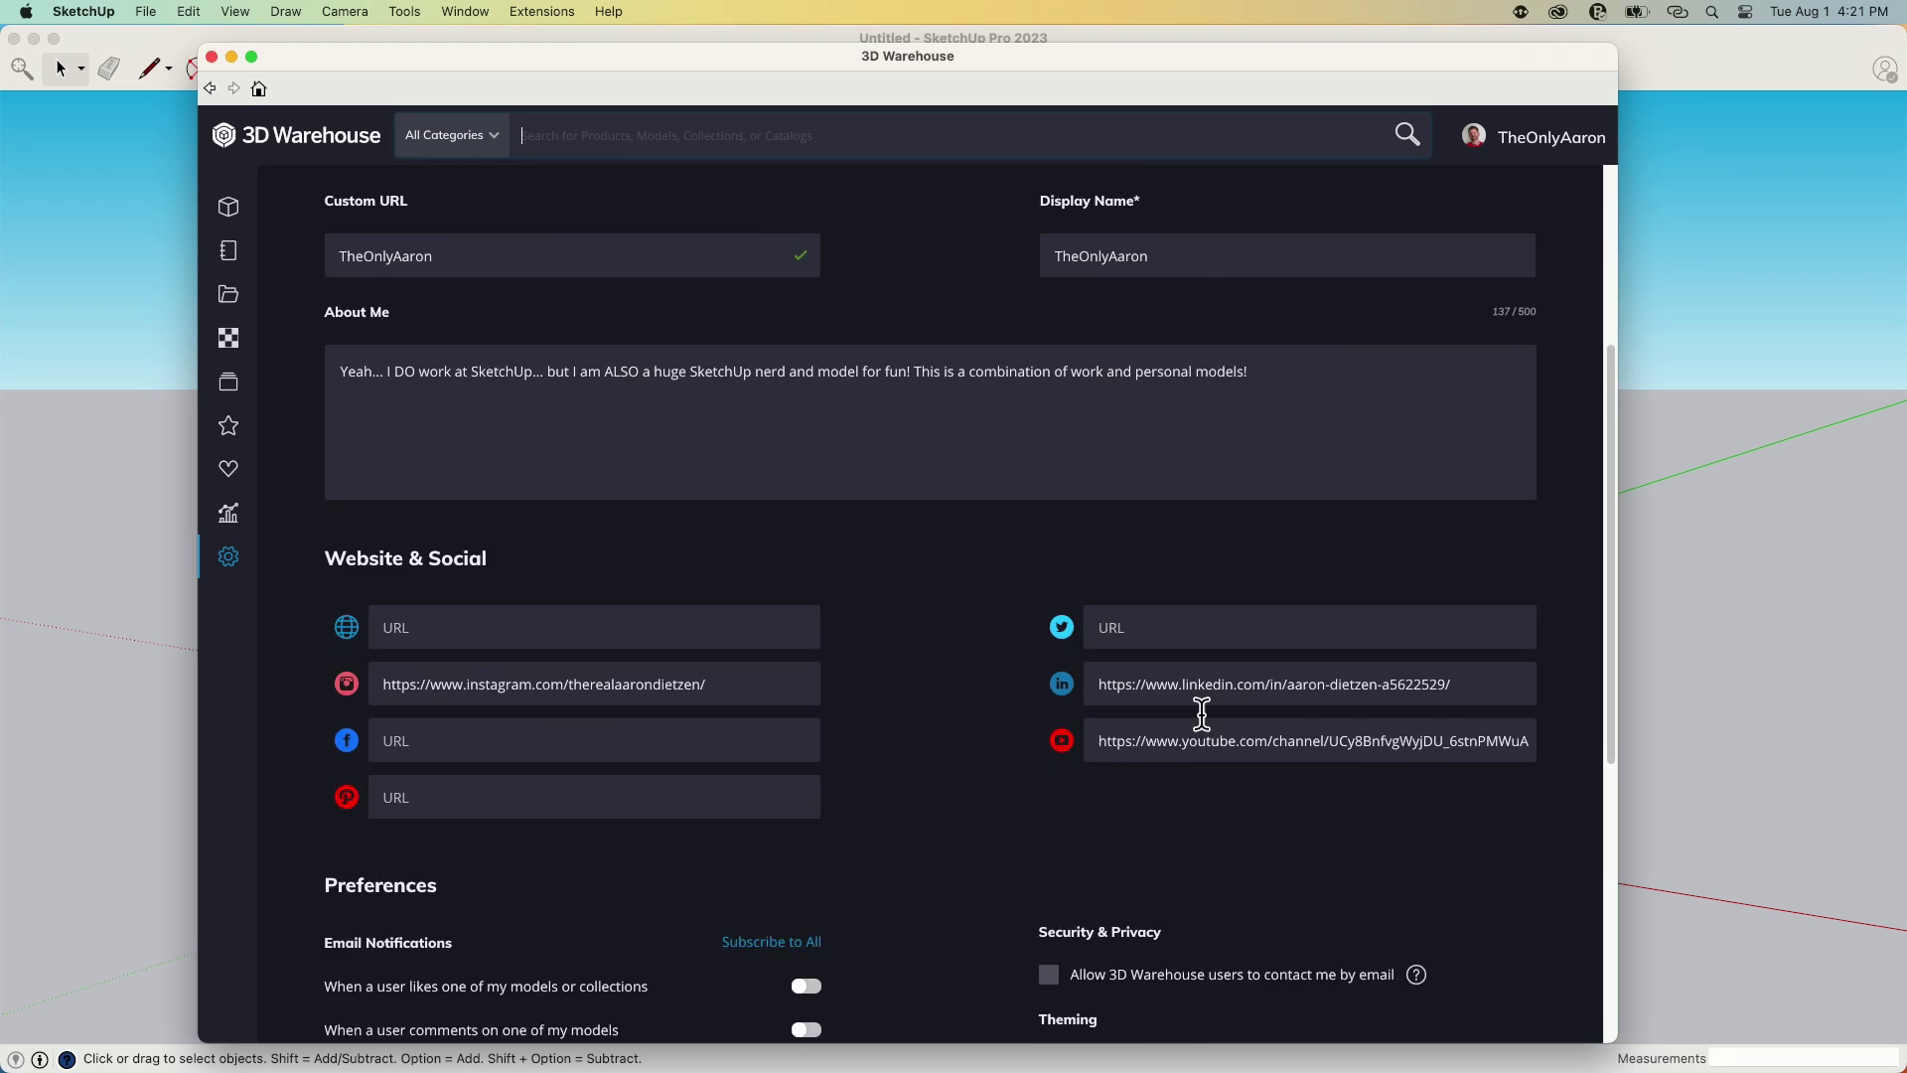
pyautogui.scroll(-8, 1202, 713)
pyautogui.scroll(3, 950, 715)
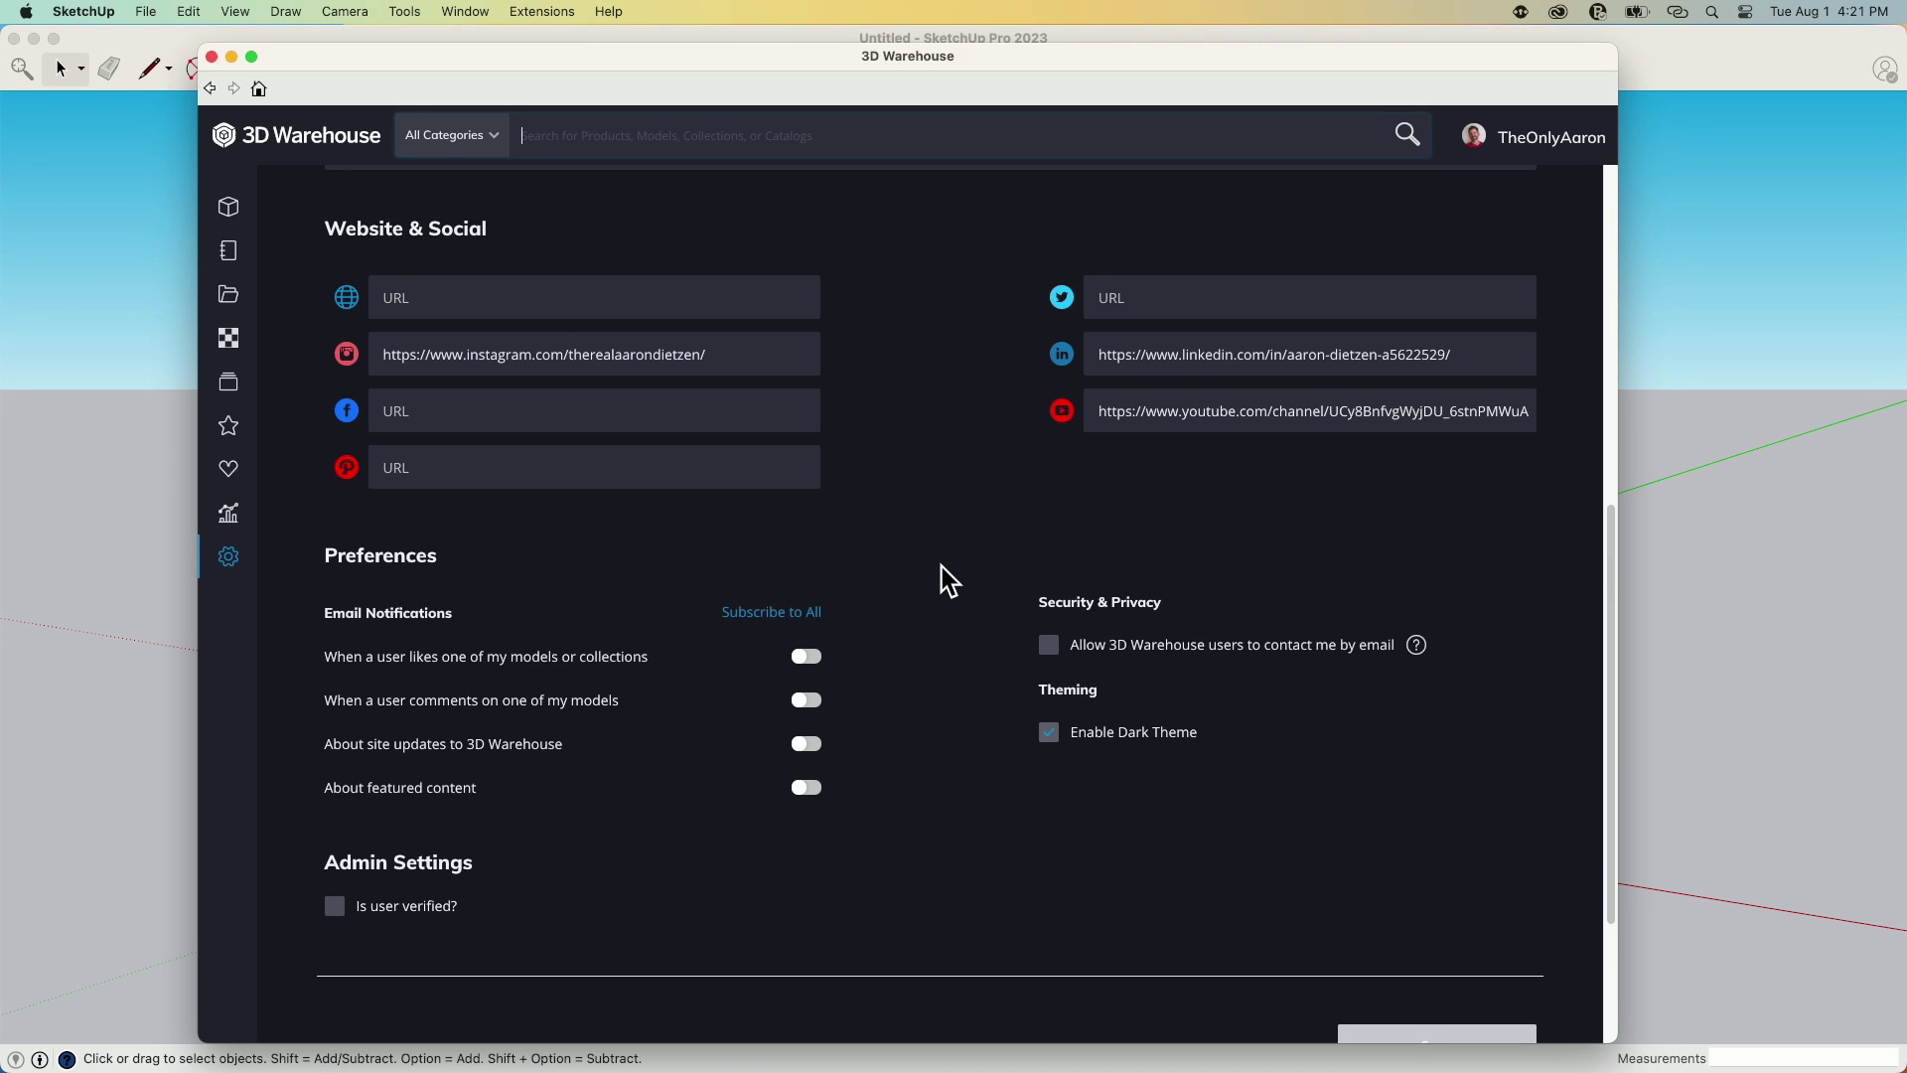
pyautogui.scroll(-3, 939, 635)
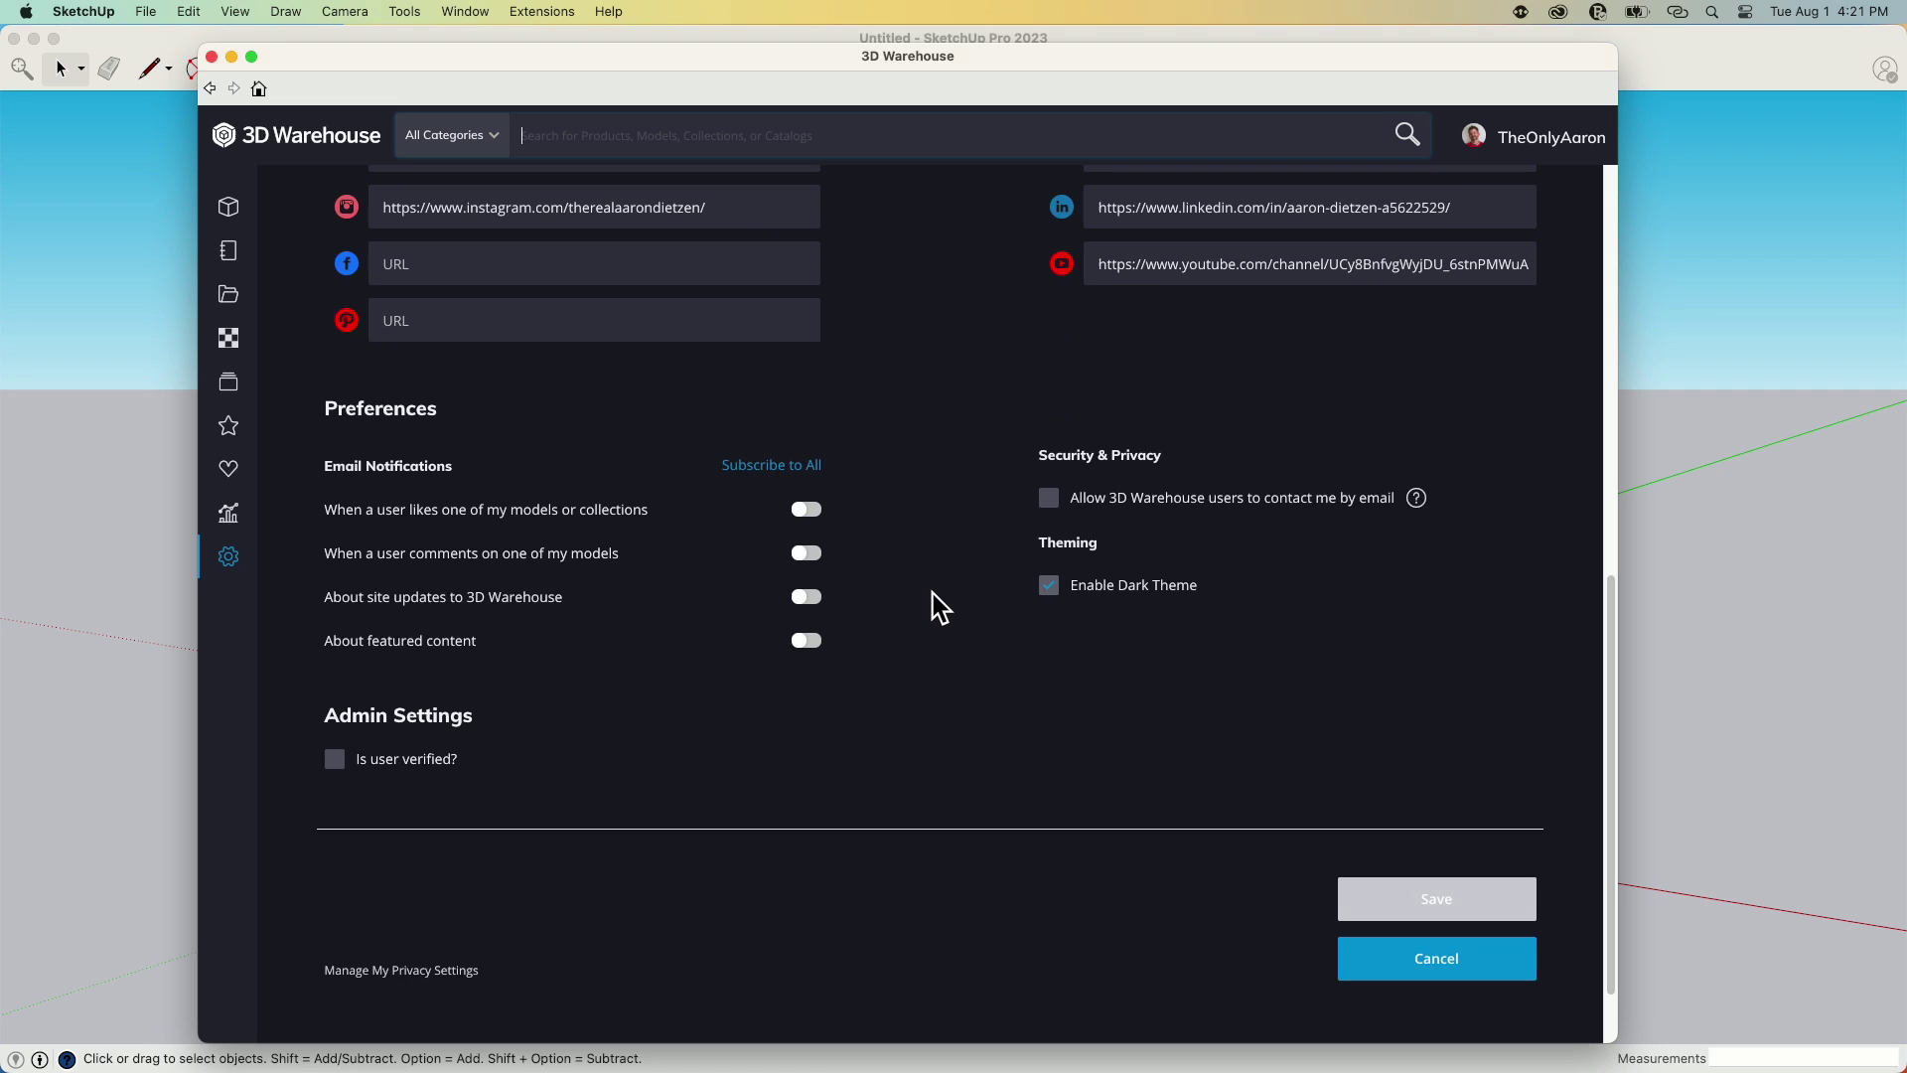
pyautogui.scroll(5, 939, 591)
pyautogui.scroll(7, 813, 688)
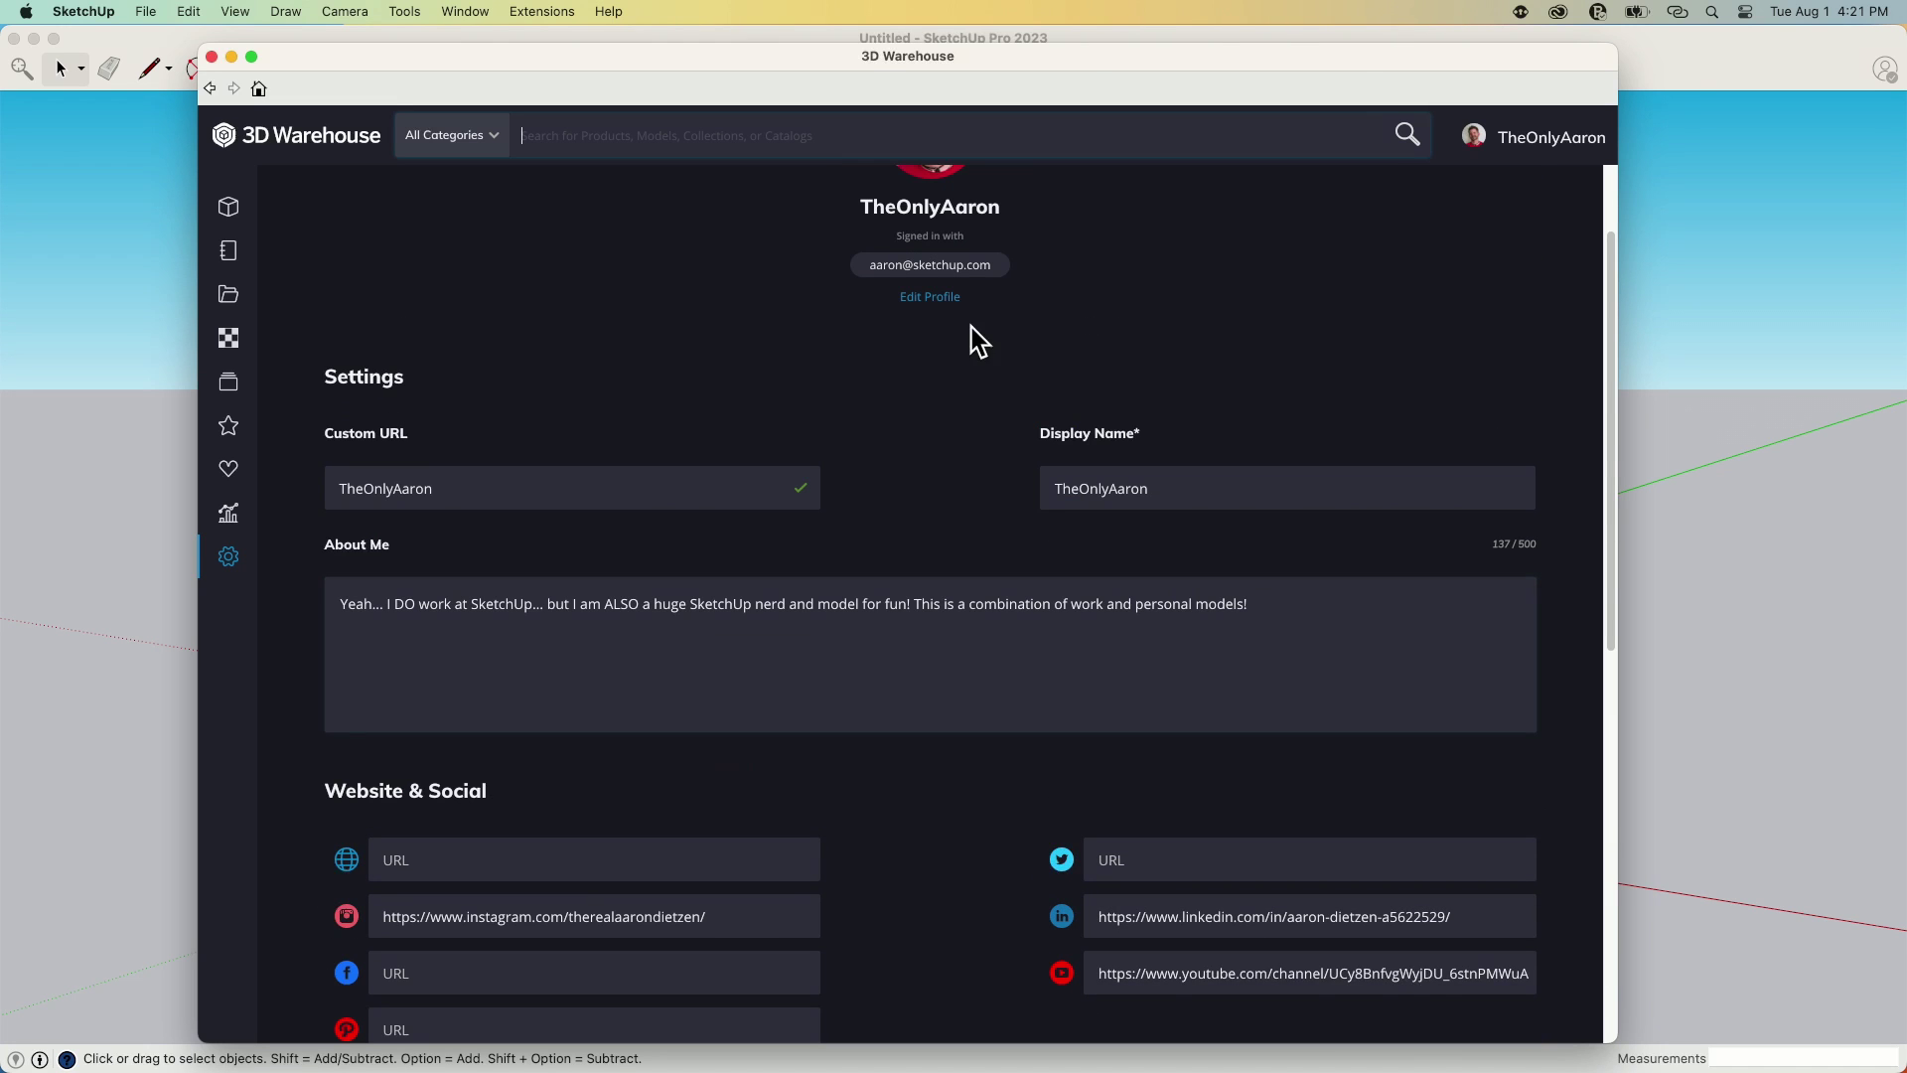
pyautogui.scroll(2, 908, 443)
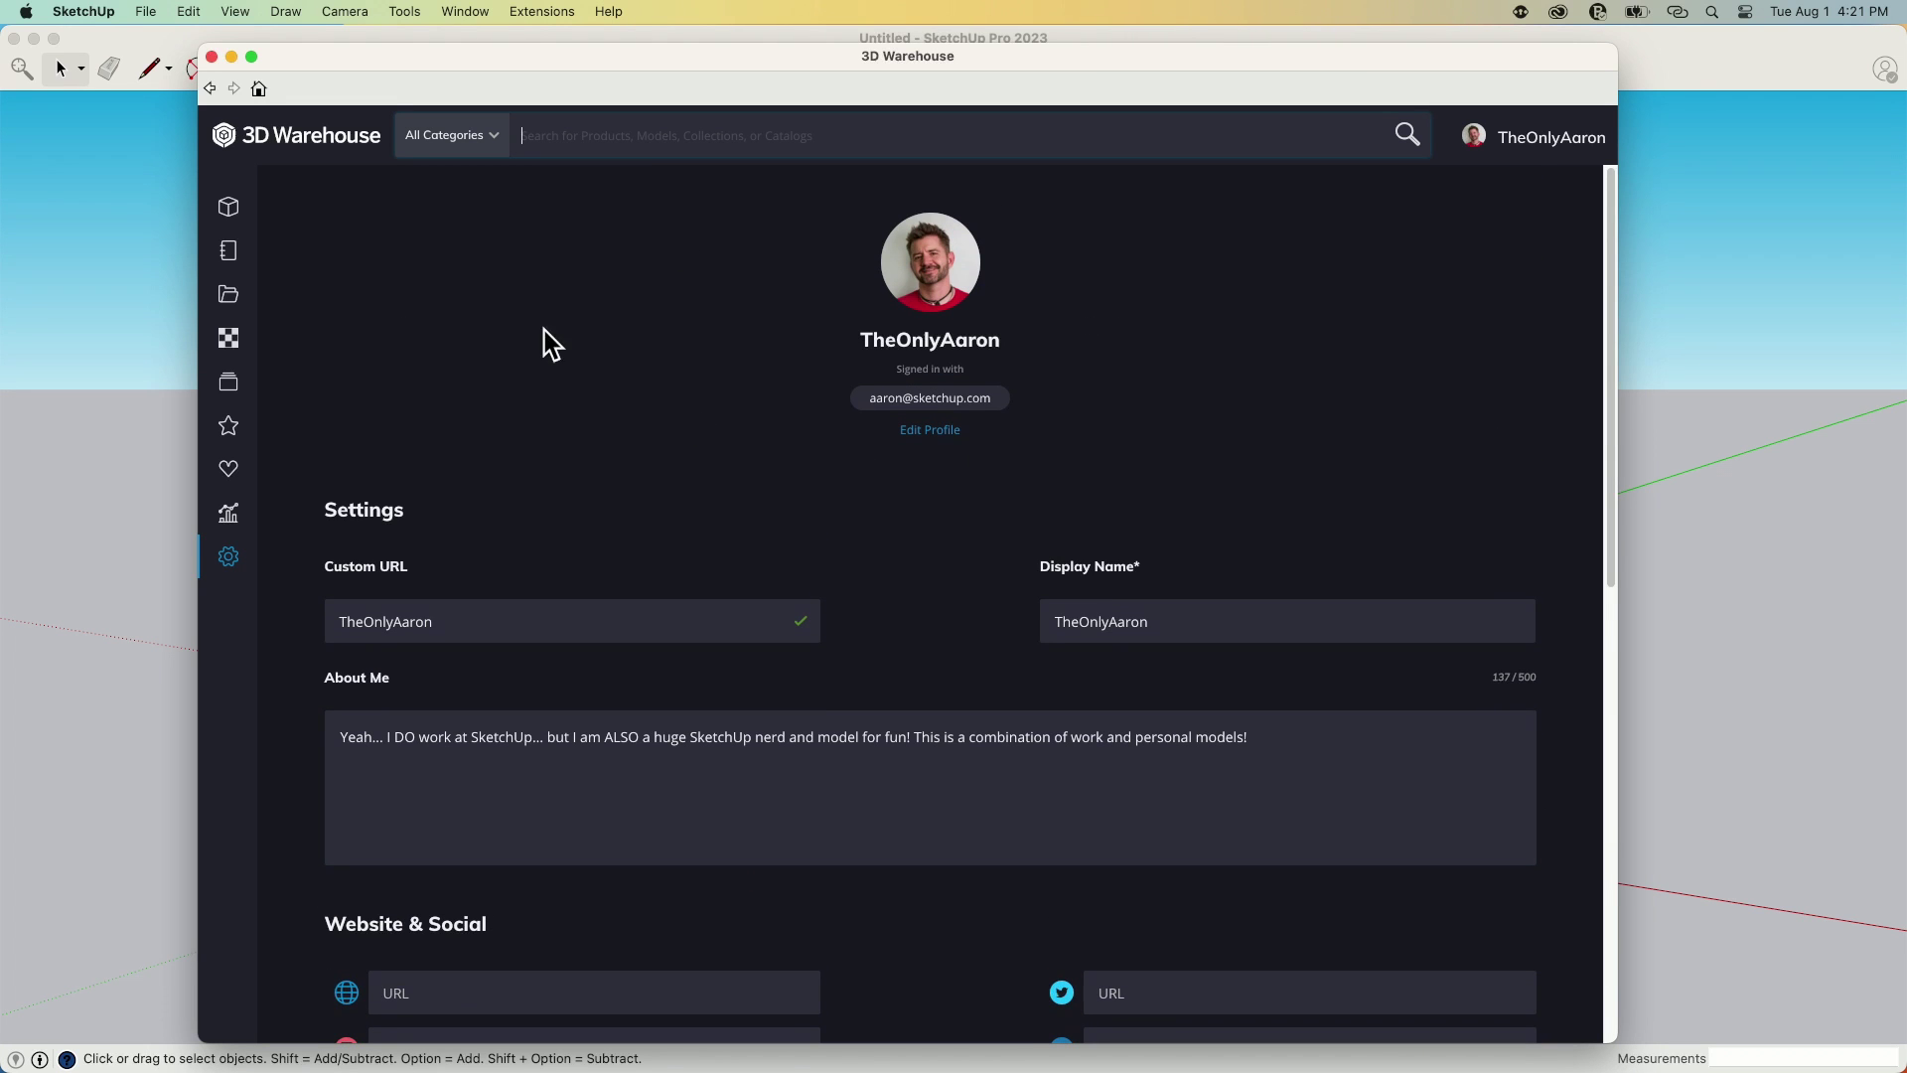
pyautogui.click(232, 209)
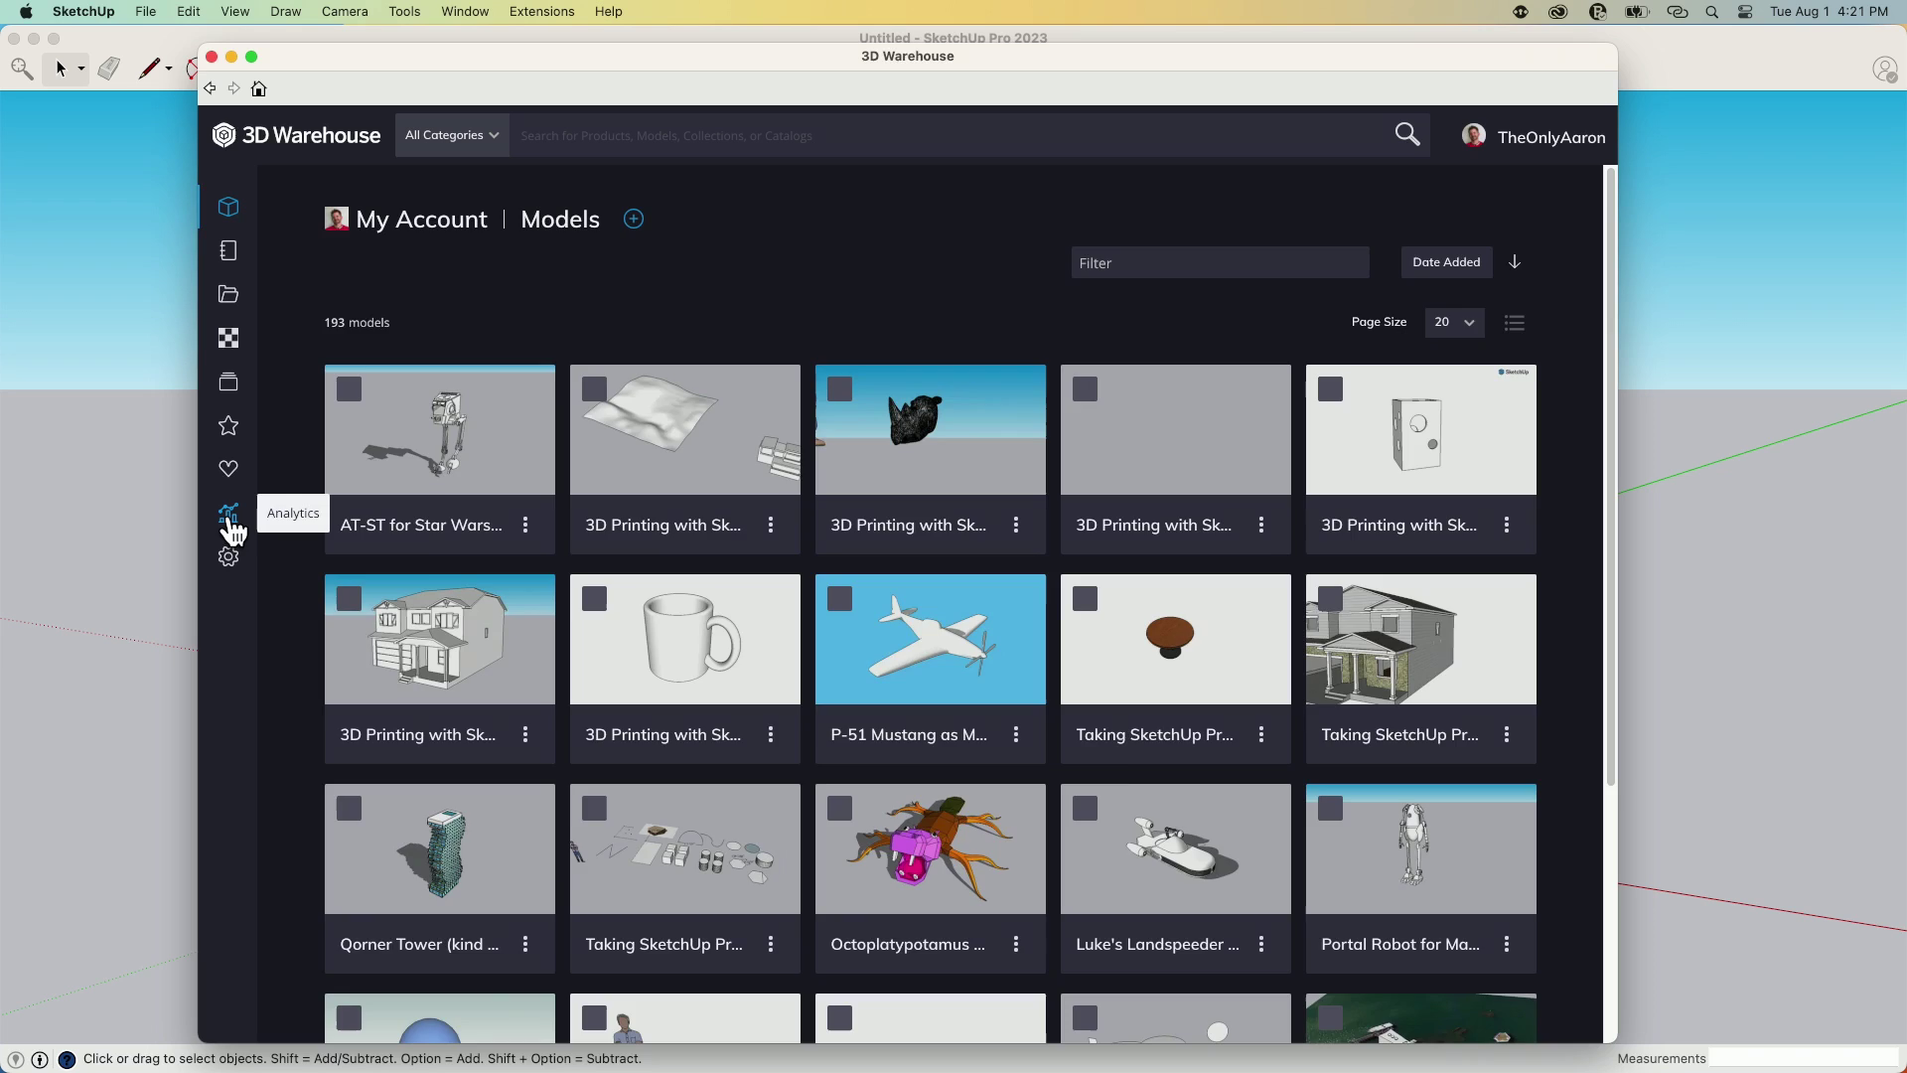
# - Show last month's analytics: 762 downloads, 5K views and 19 likes
pyautogui.click(231, 523)
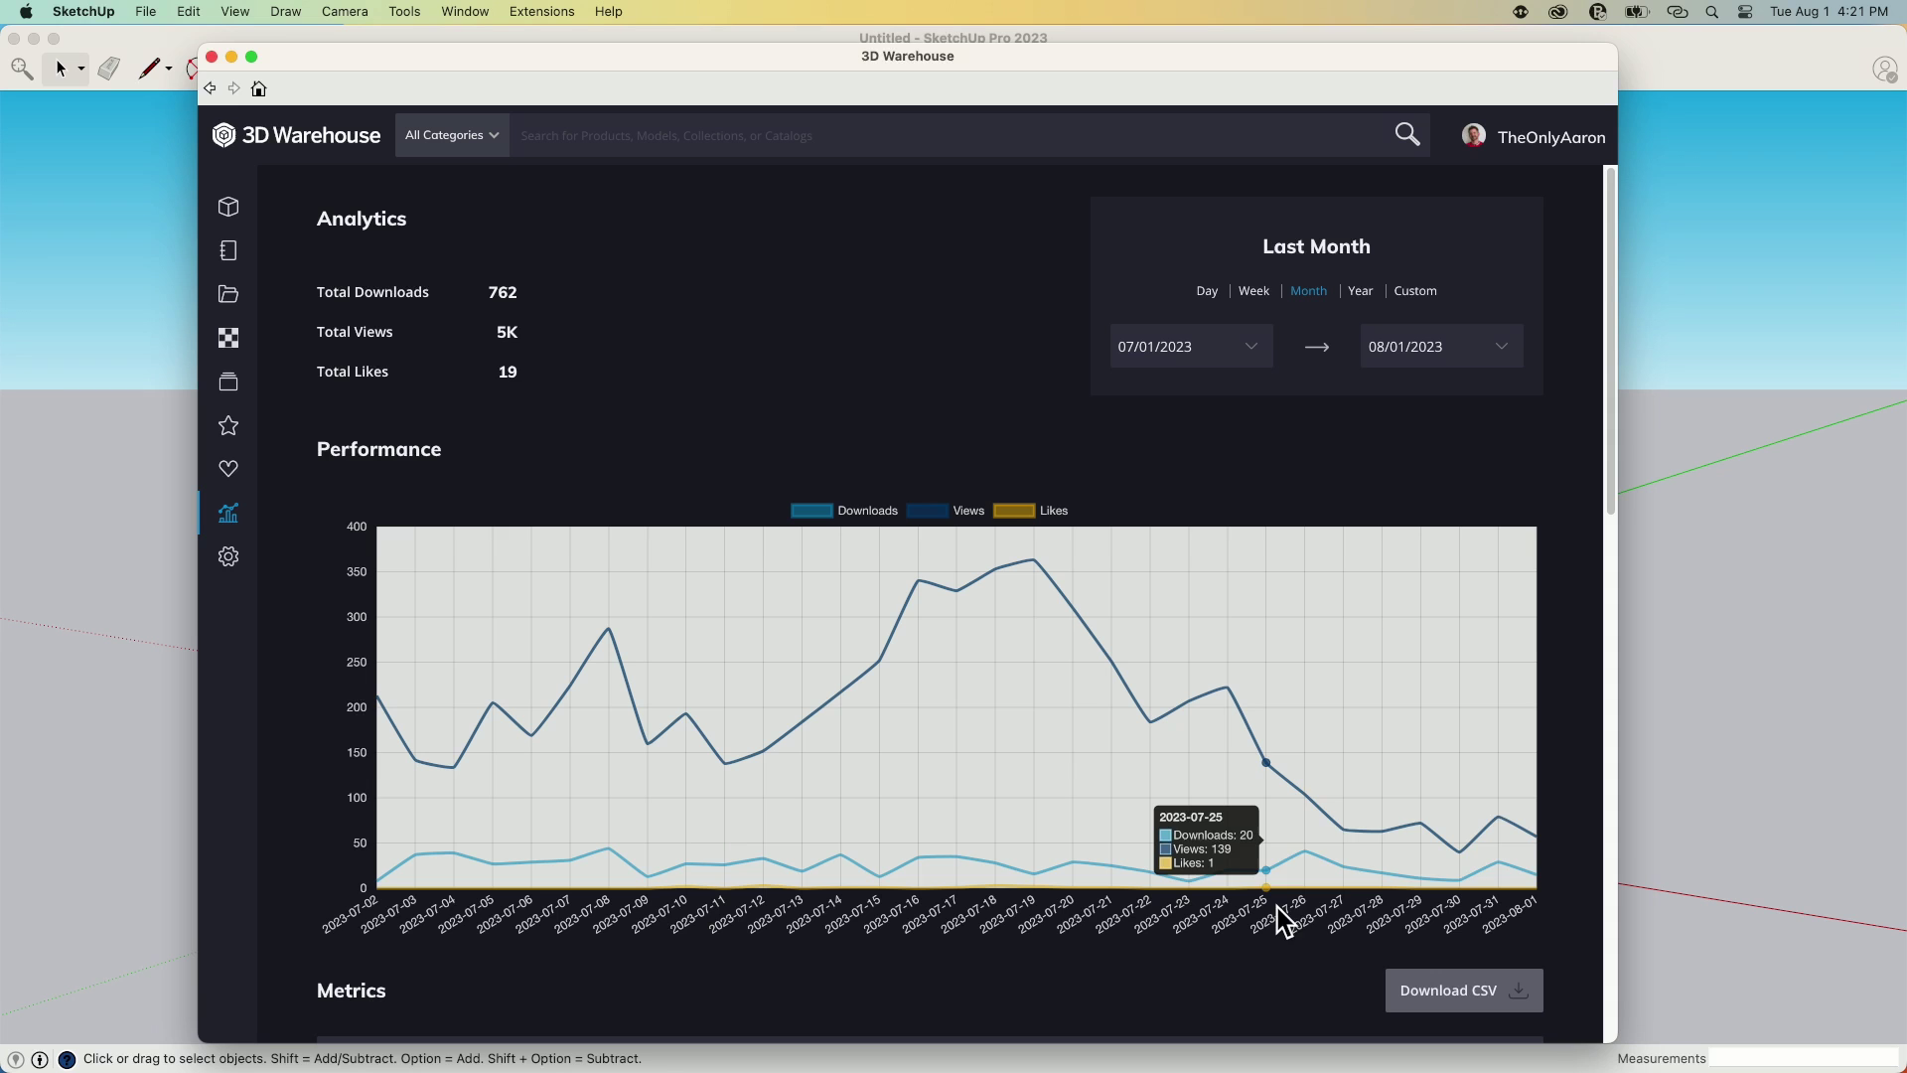
# - Return to the 3D Warehouse home page and browse its saved content and collections
pyautogui.click(227, 141)
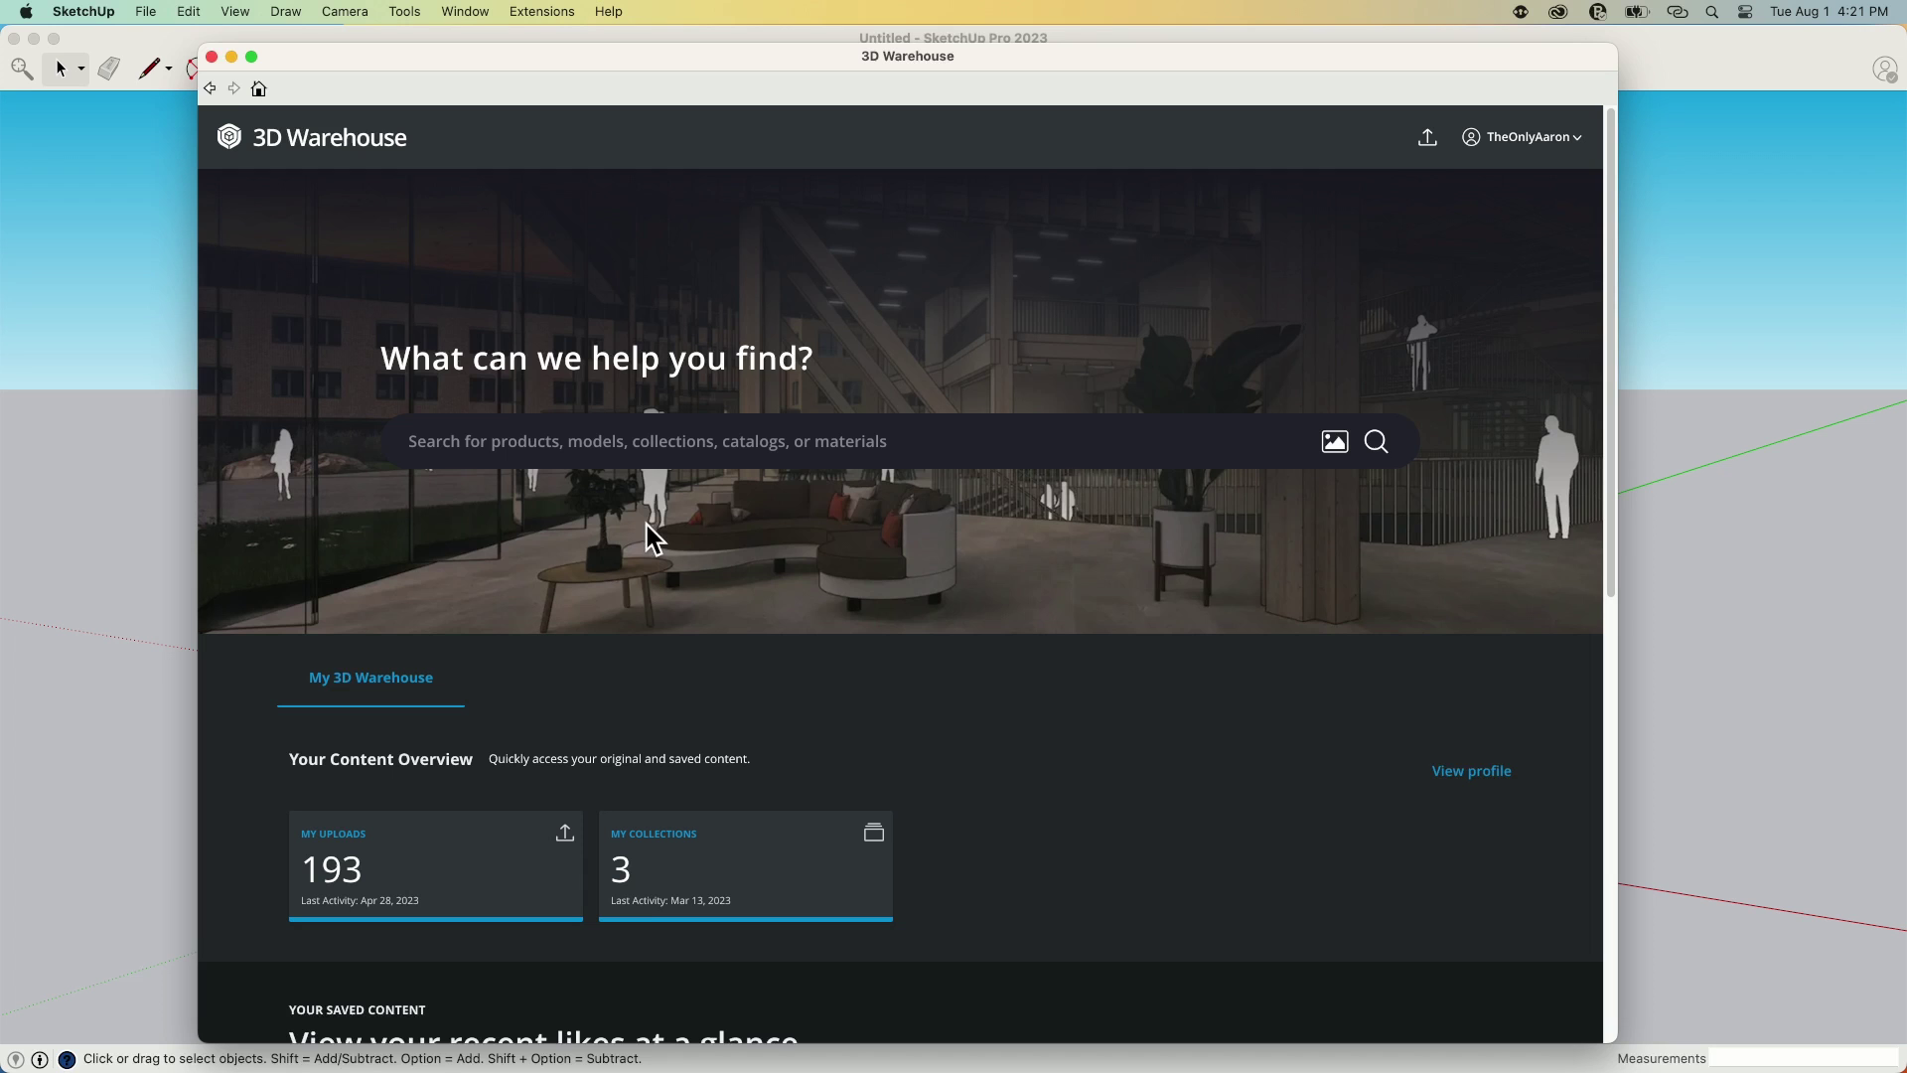
pyautogui.scroll(-5, 819, 556)
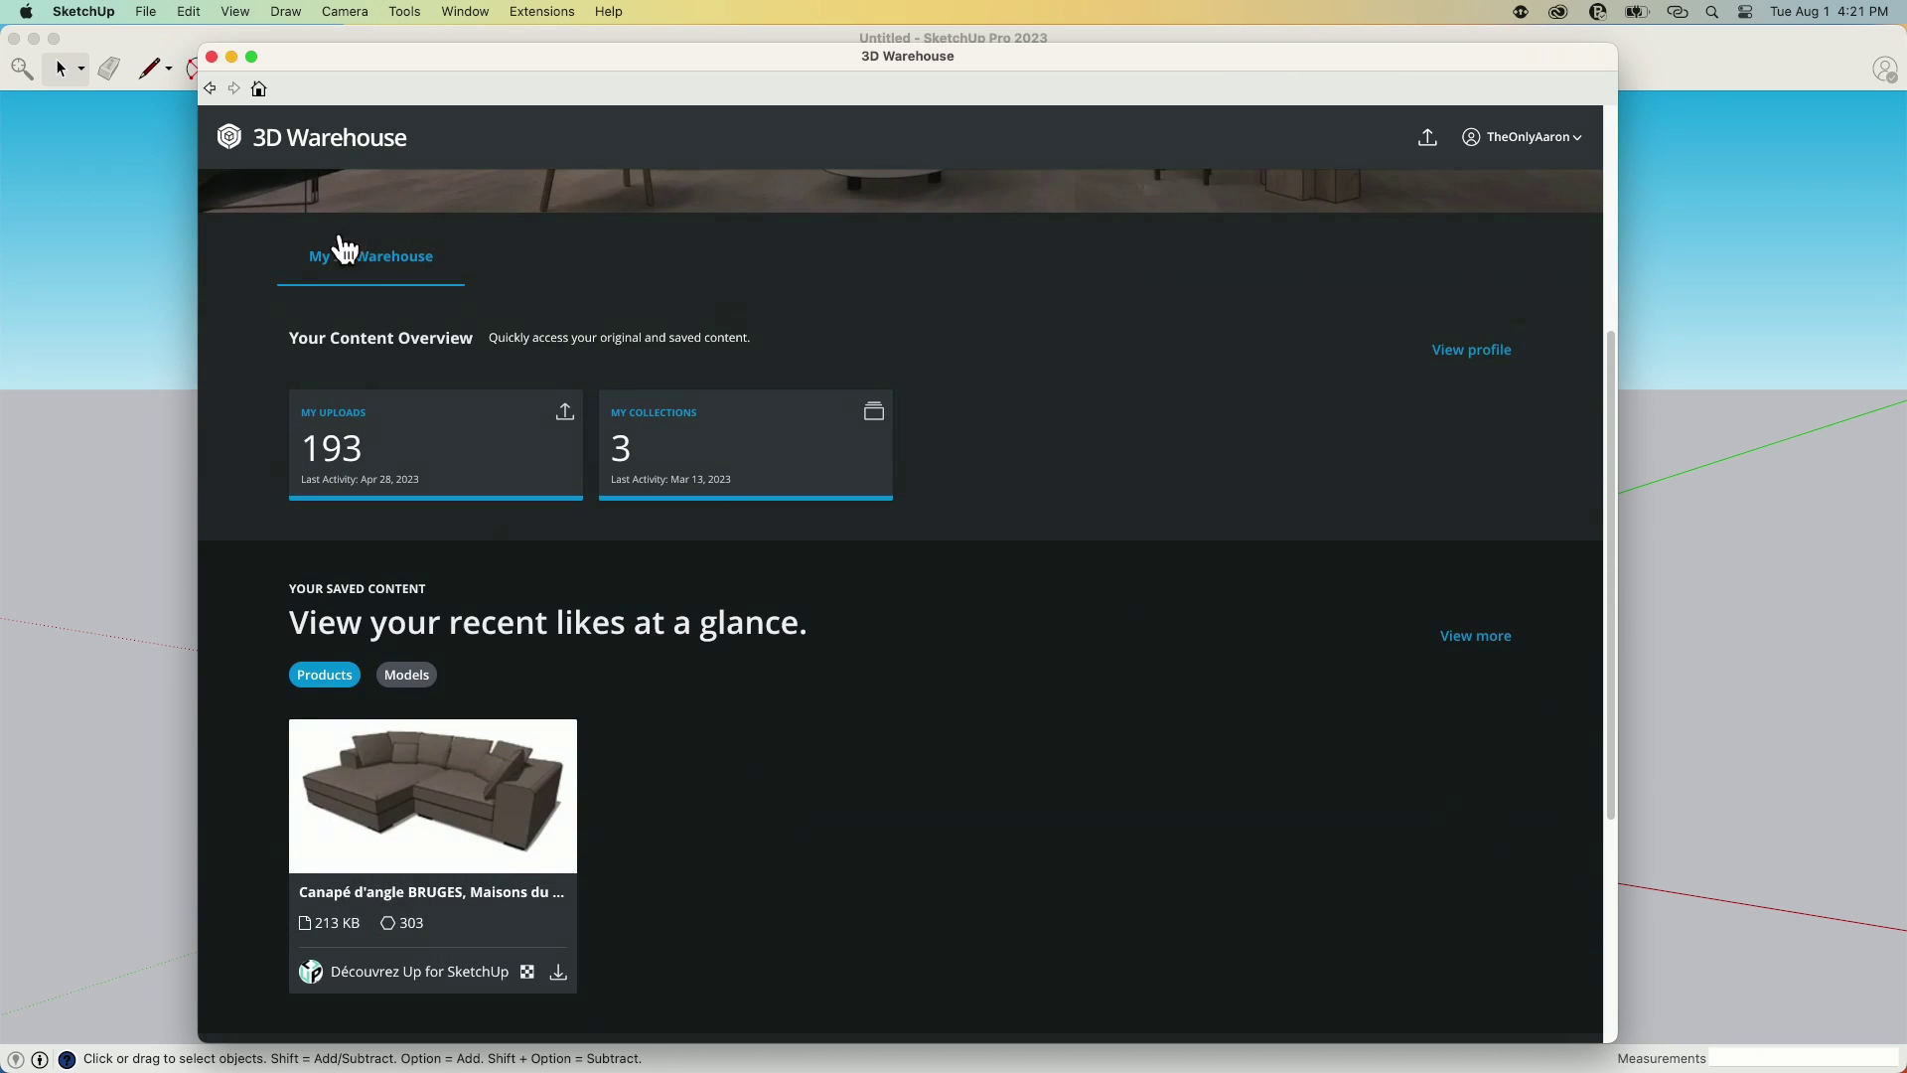
pyautogui.scroll(-4, 1013, 521)
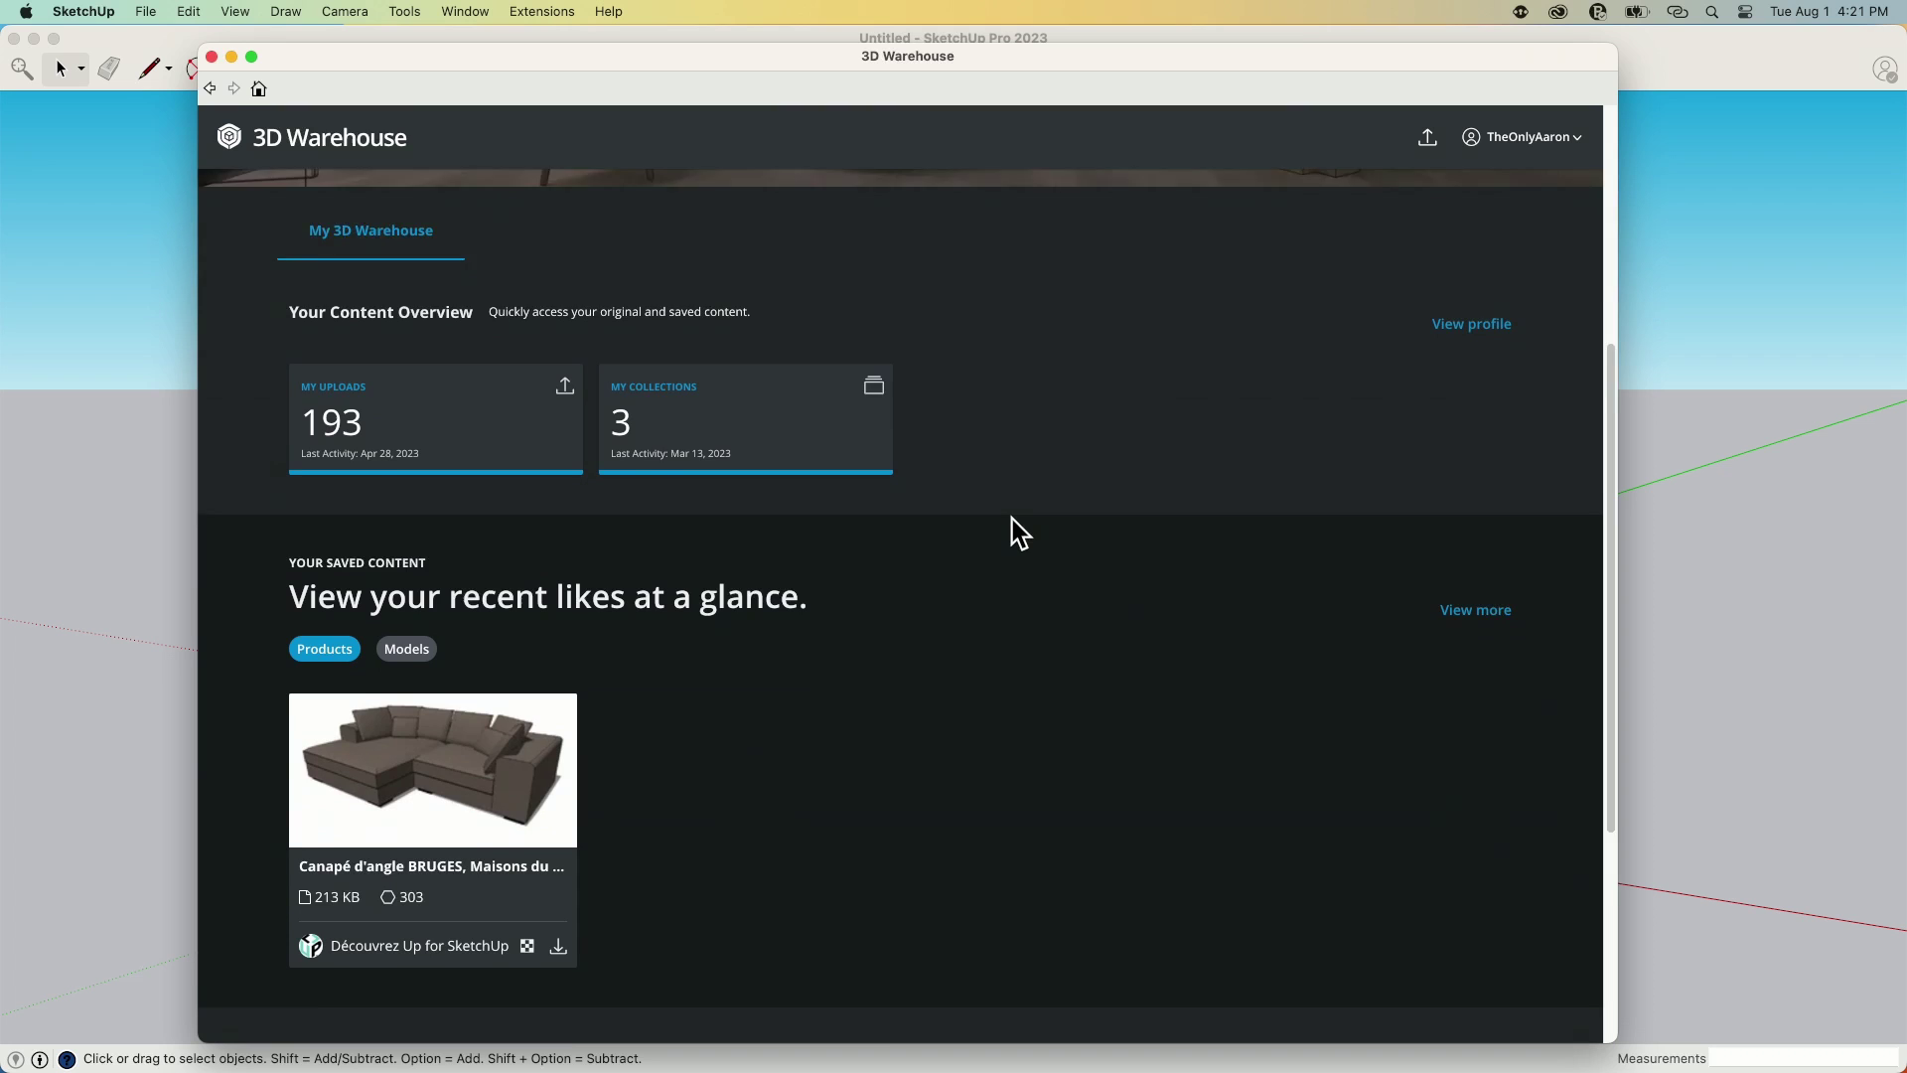
pyautogui.scroll(-2, 502, 525)
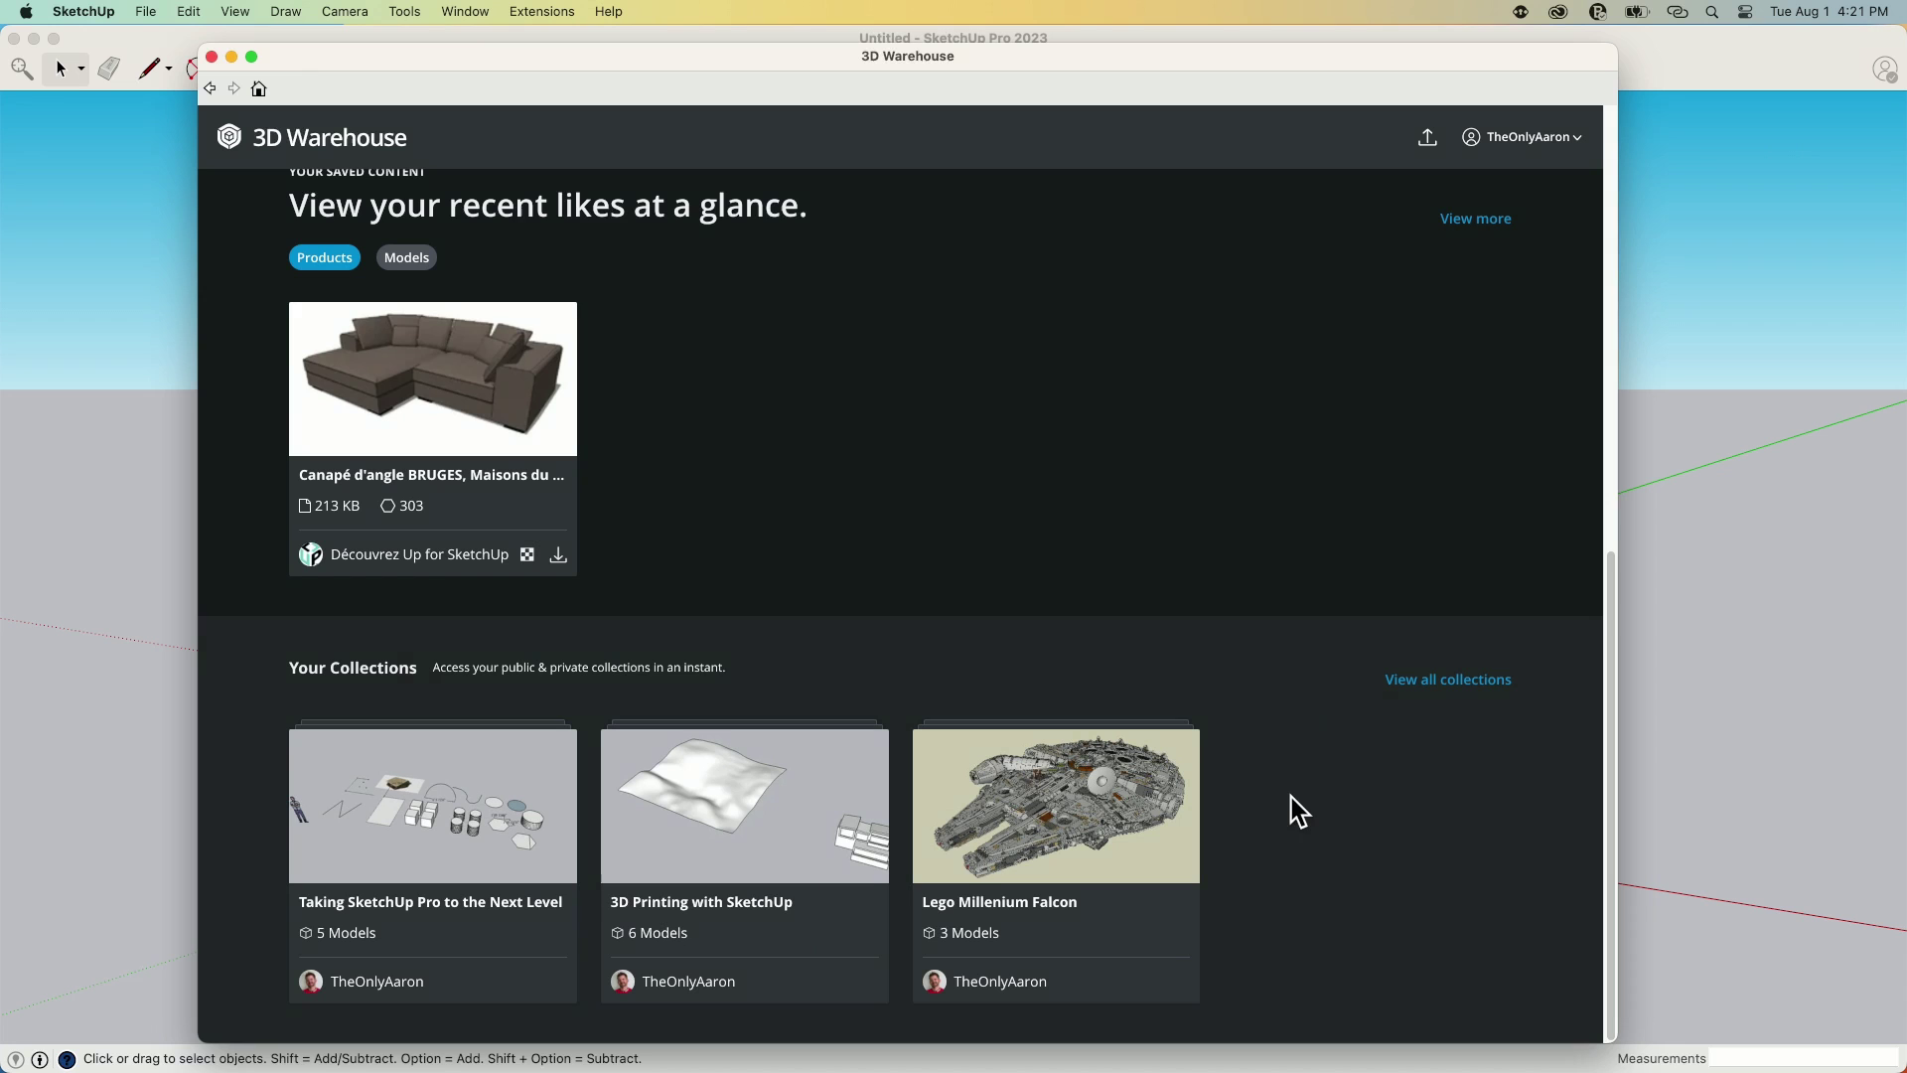
pyautogui.scroll(3, 1237, 693)
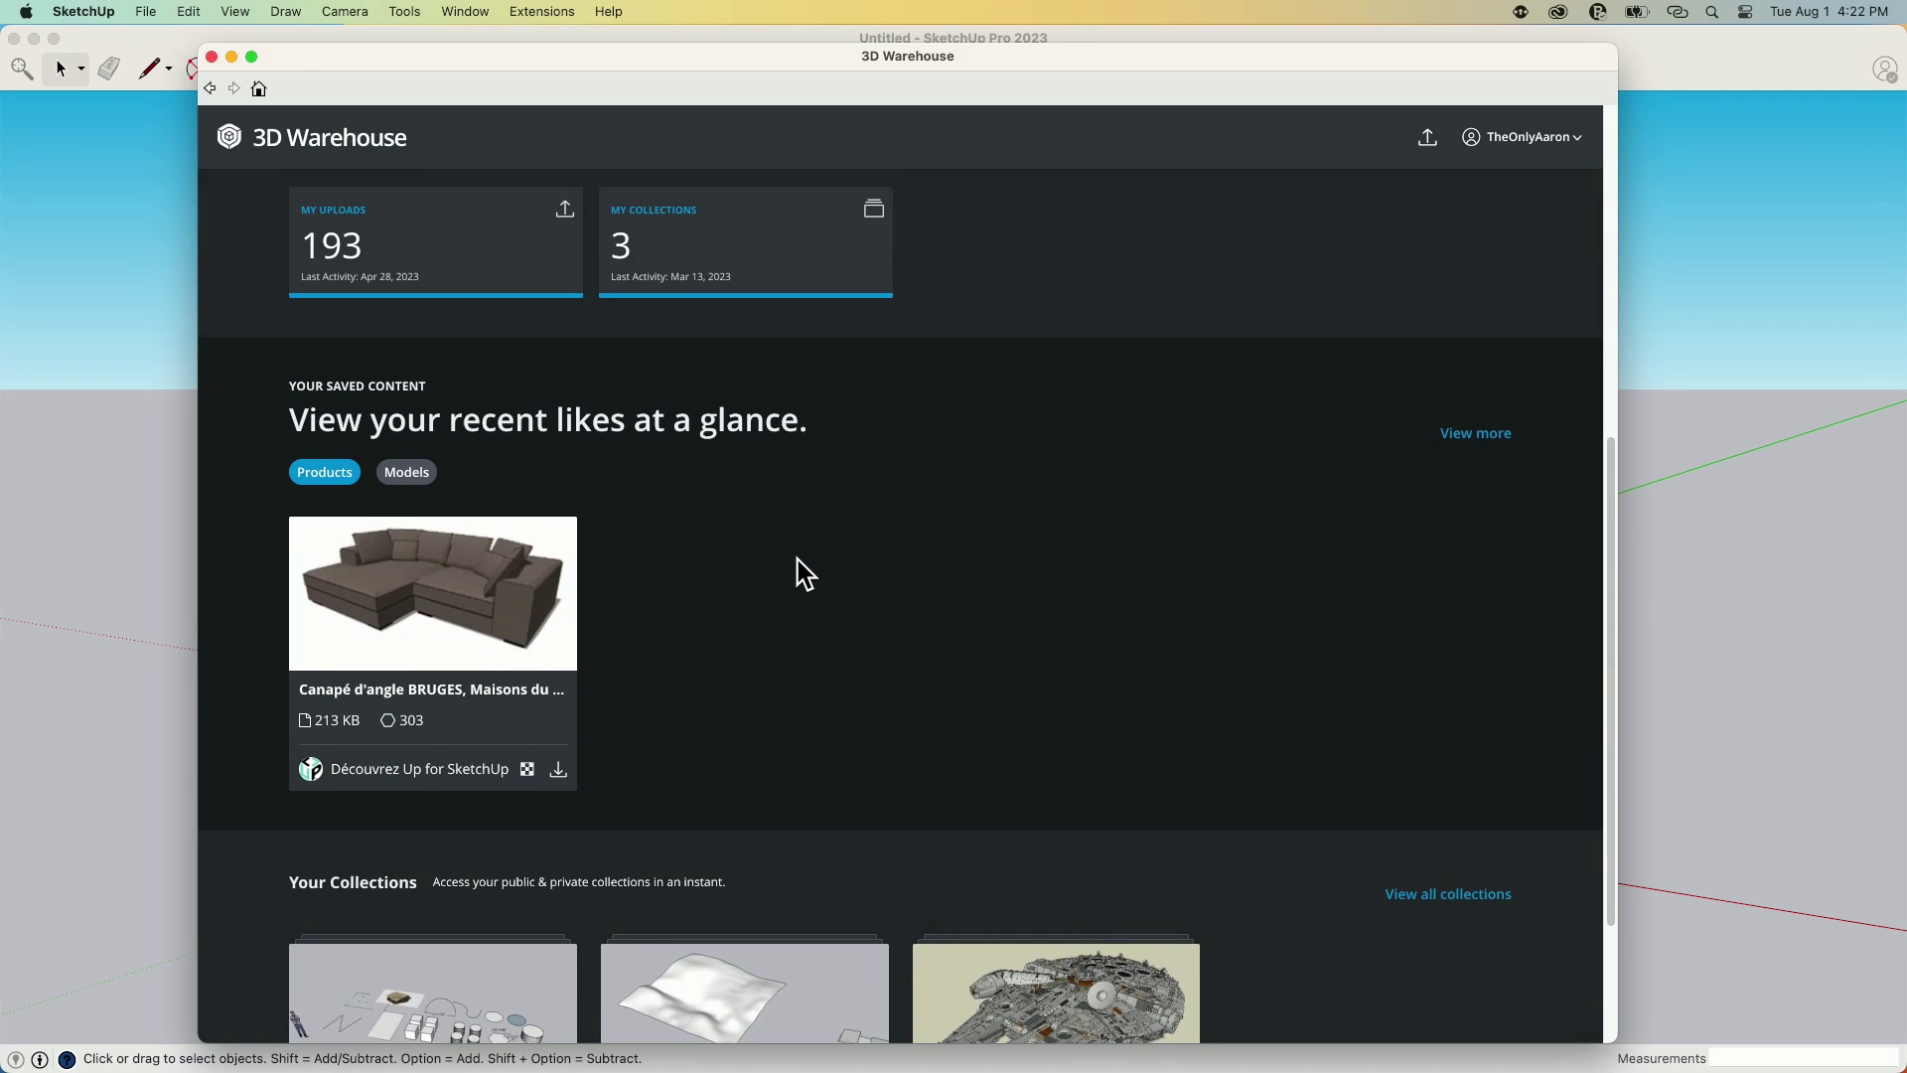
pyautogui.scroll(4, 760, 658)
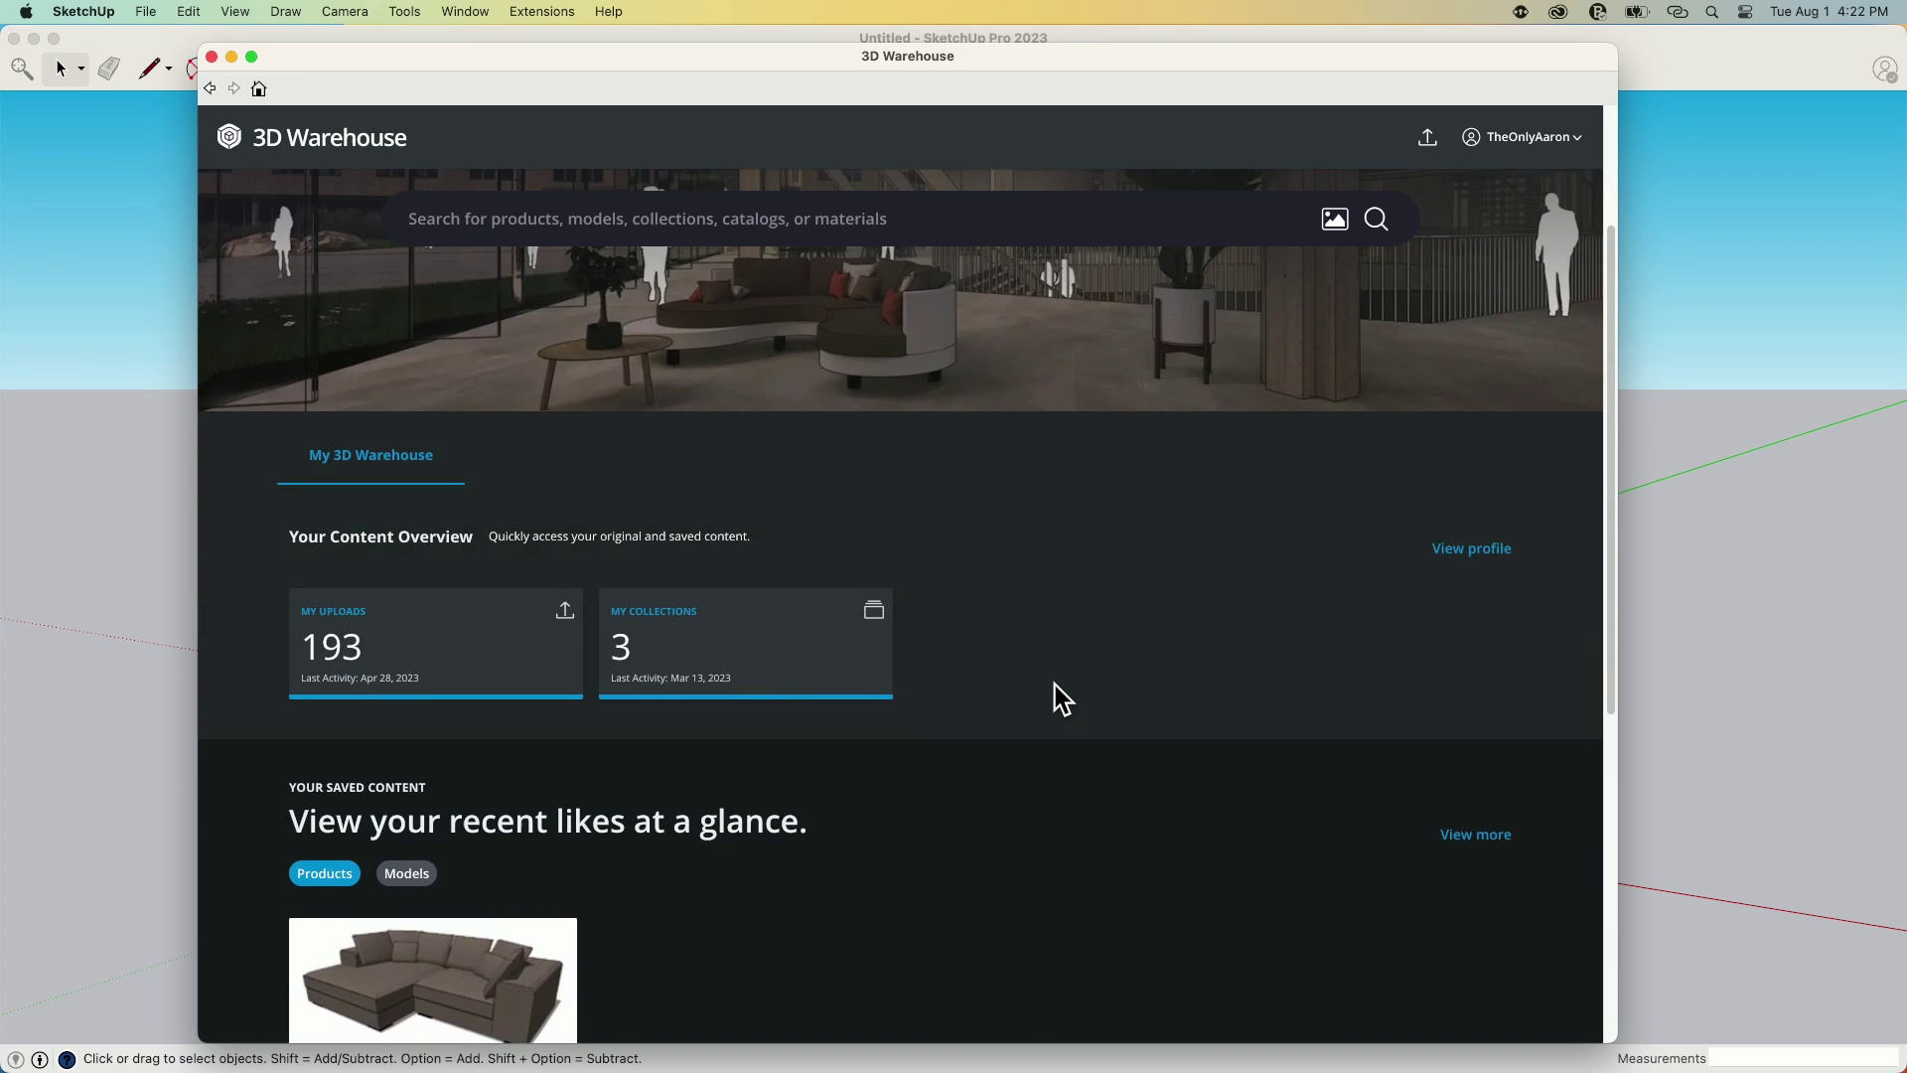
pyautogui.scroll(2, 1055, 683)
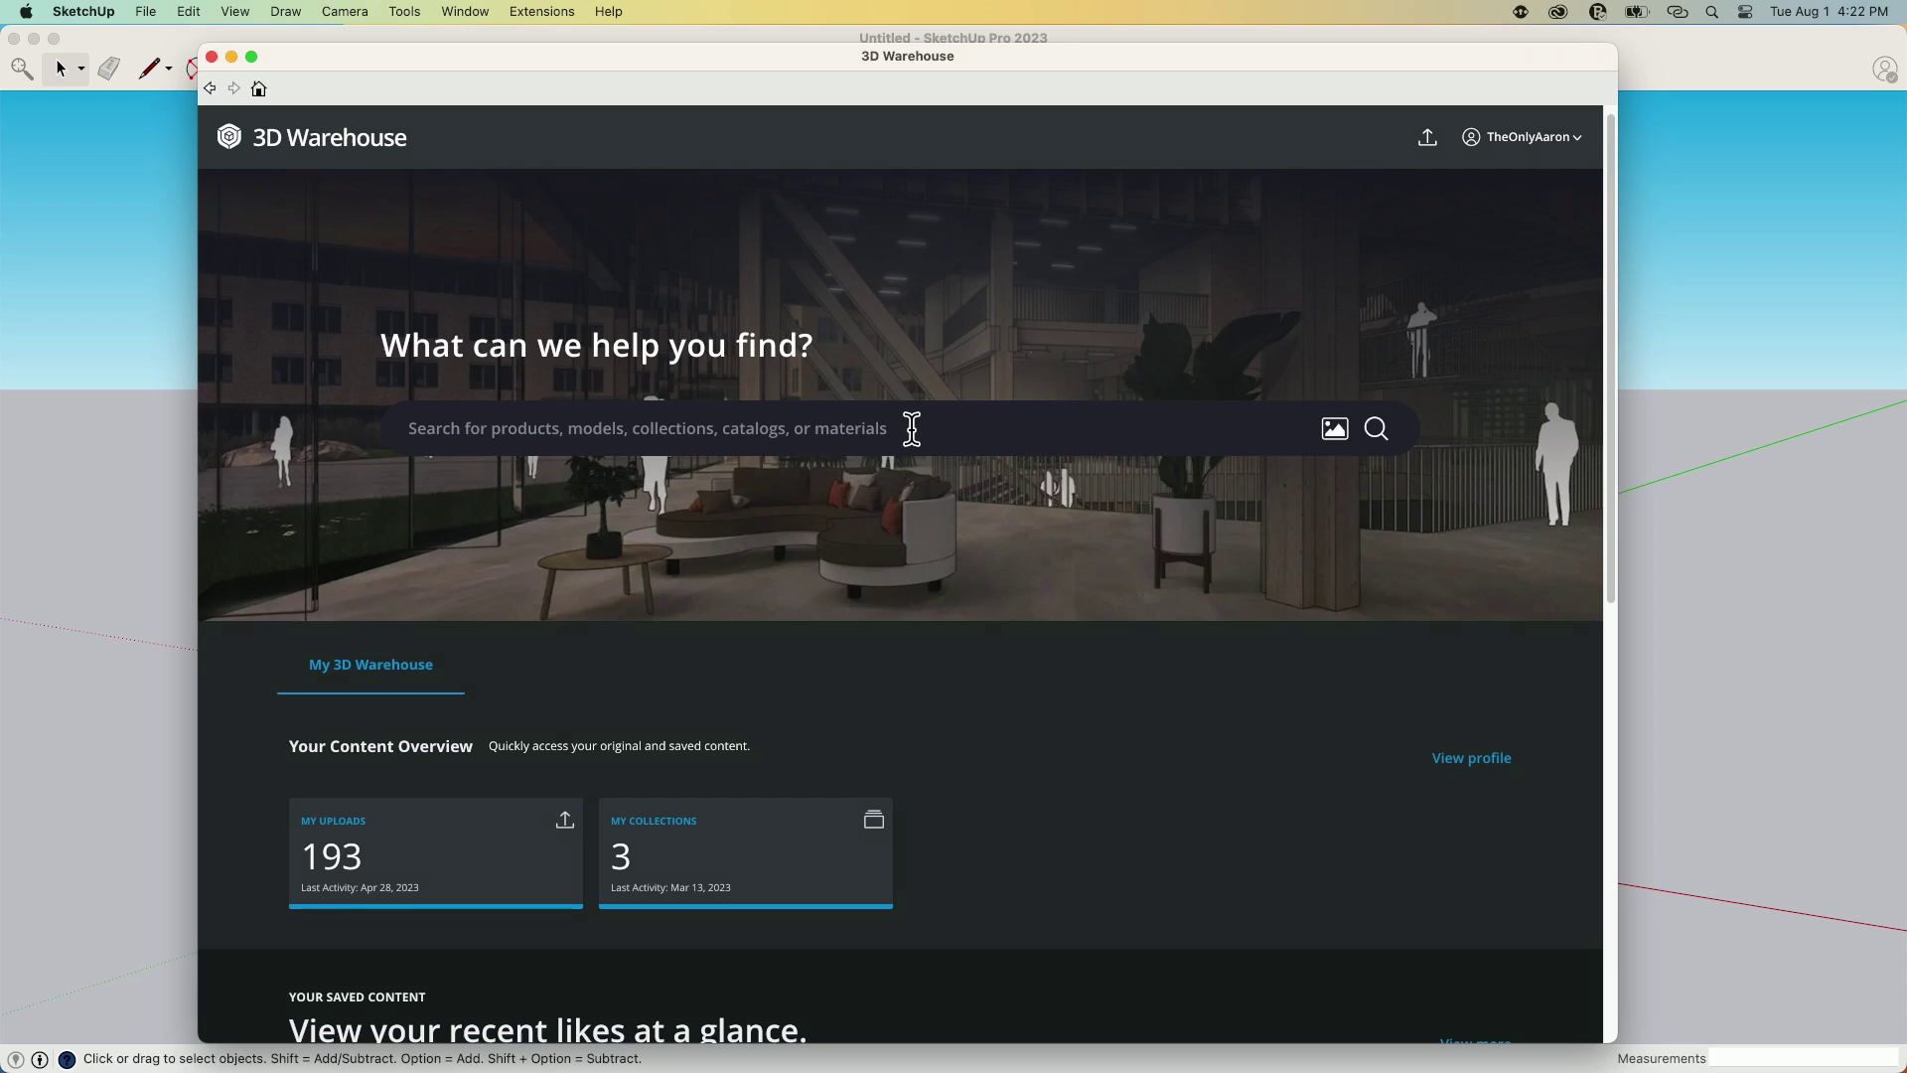
# - Search 3D Warehouse for 'sofa', returning 25,754 product results
pyautogui.click(911, 428)
pyautogui.write('so')
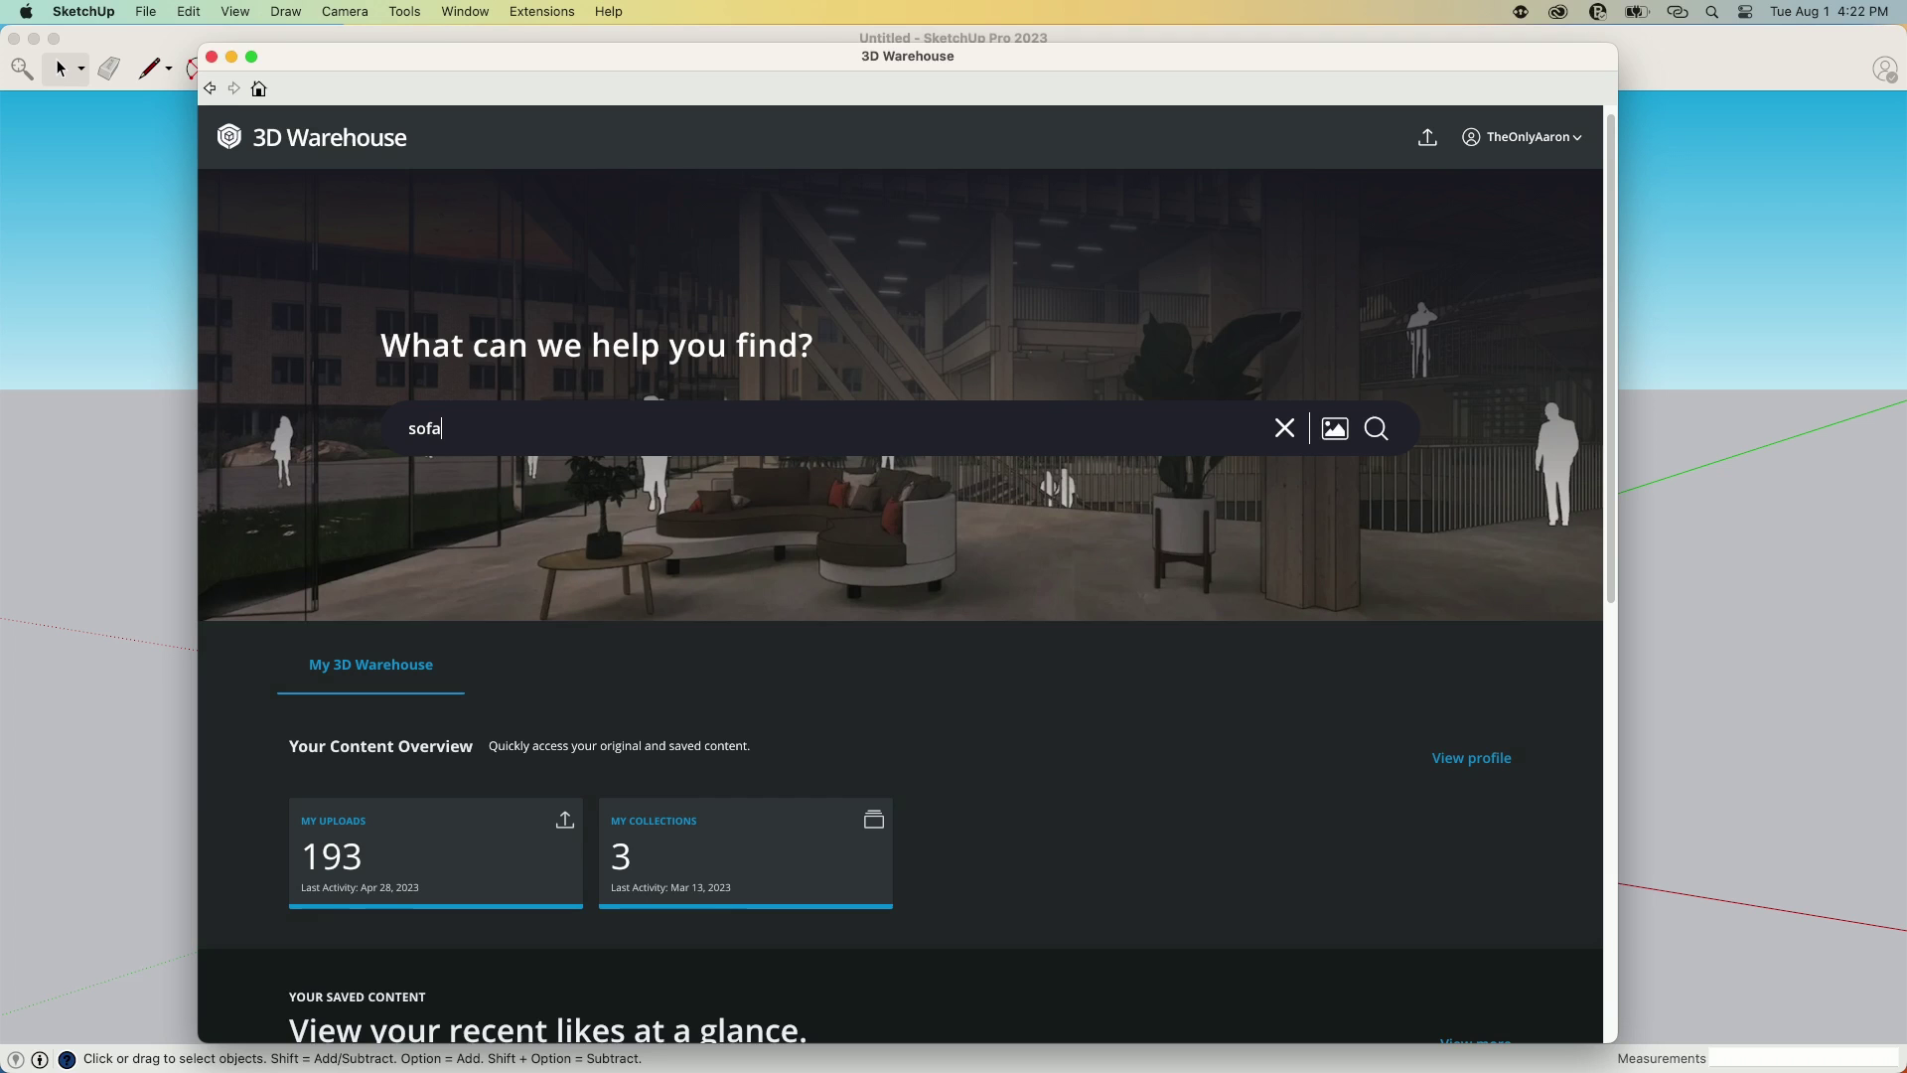
pyautogui.write('fa')
pyautogui.press('Return')
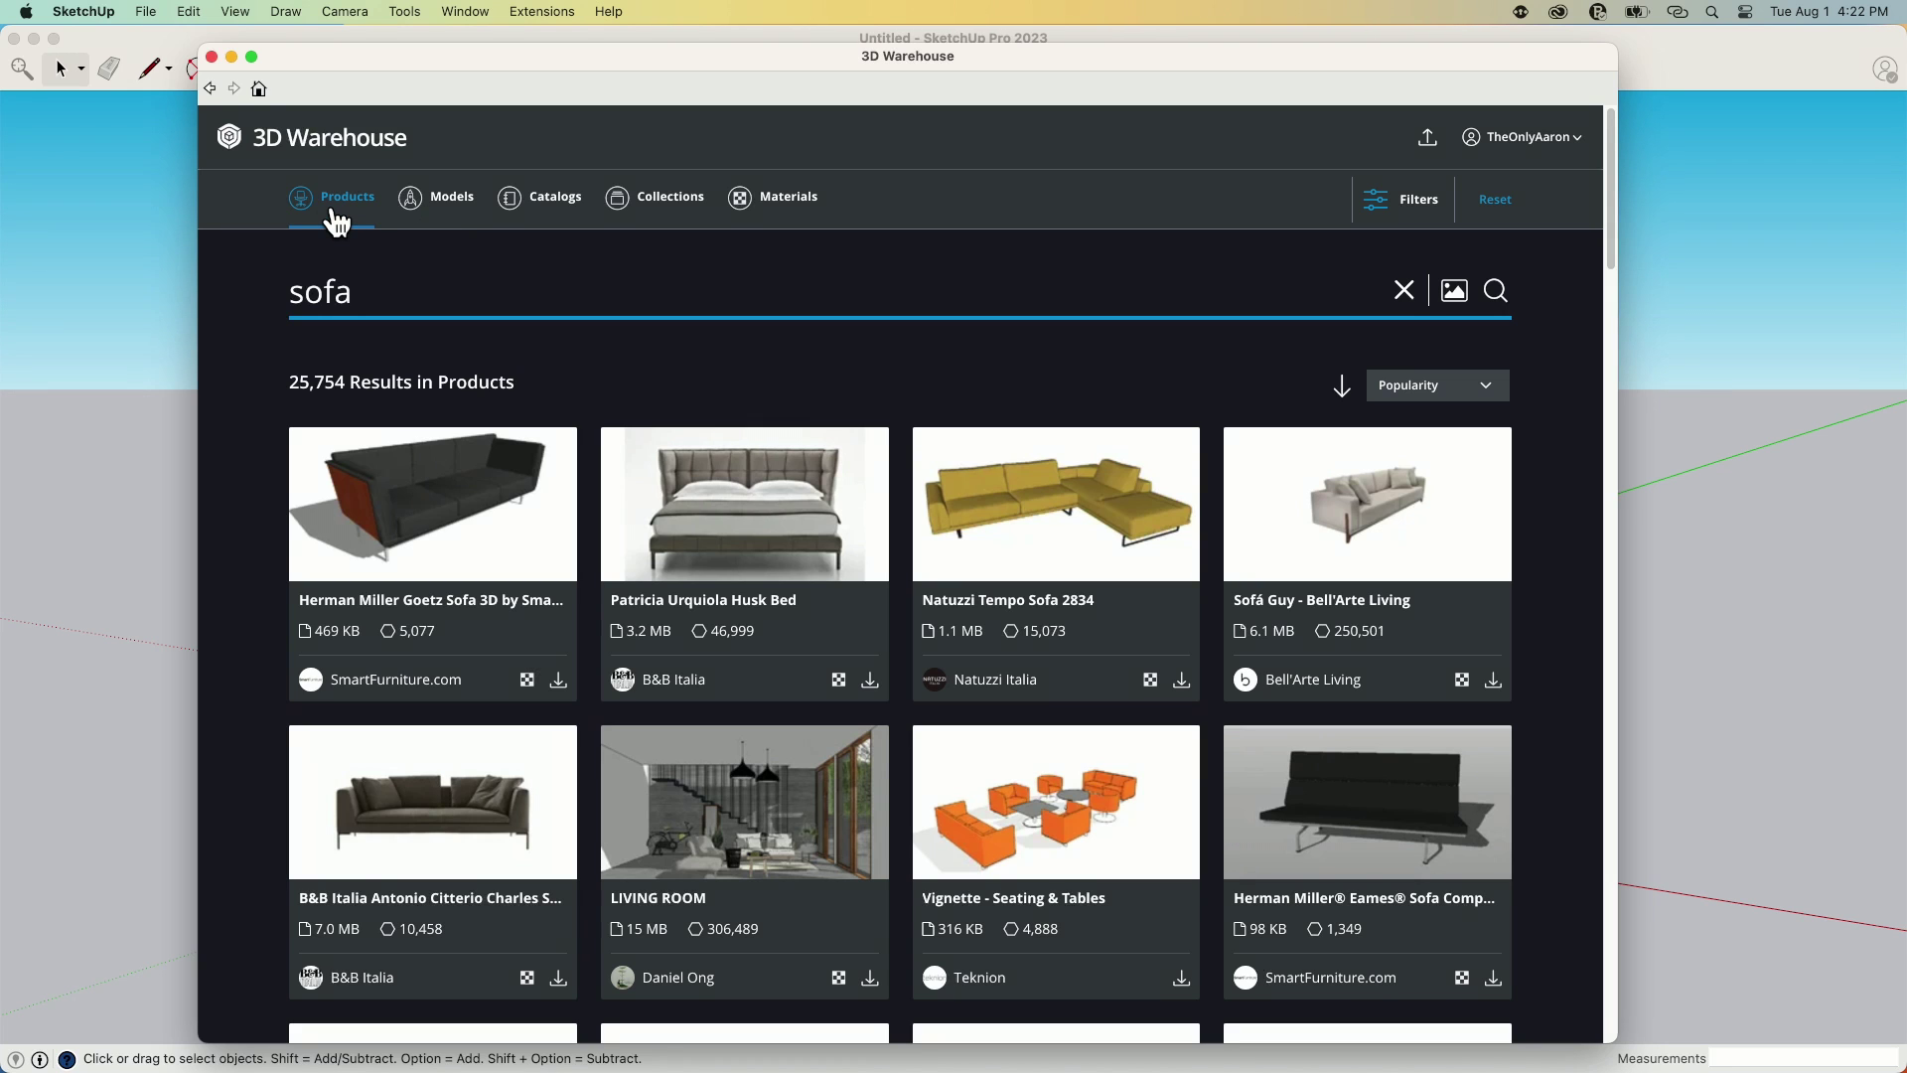
pyautogui.click(449, 206)
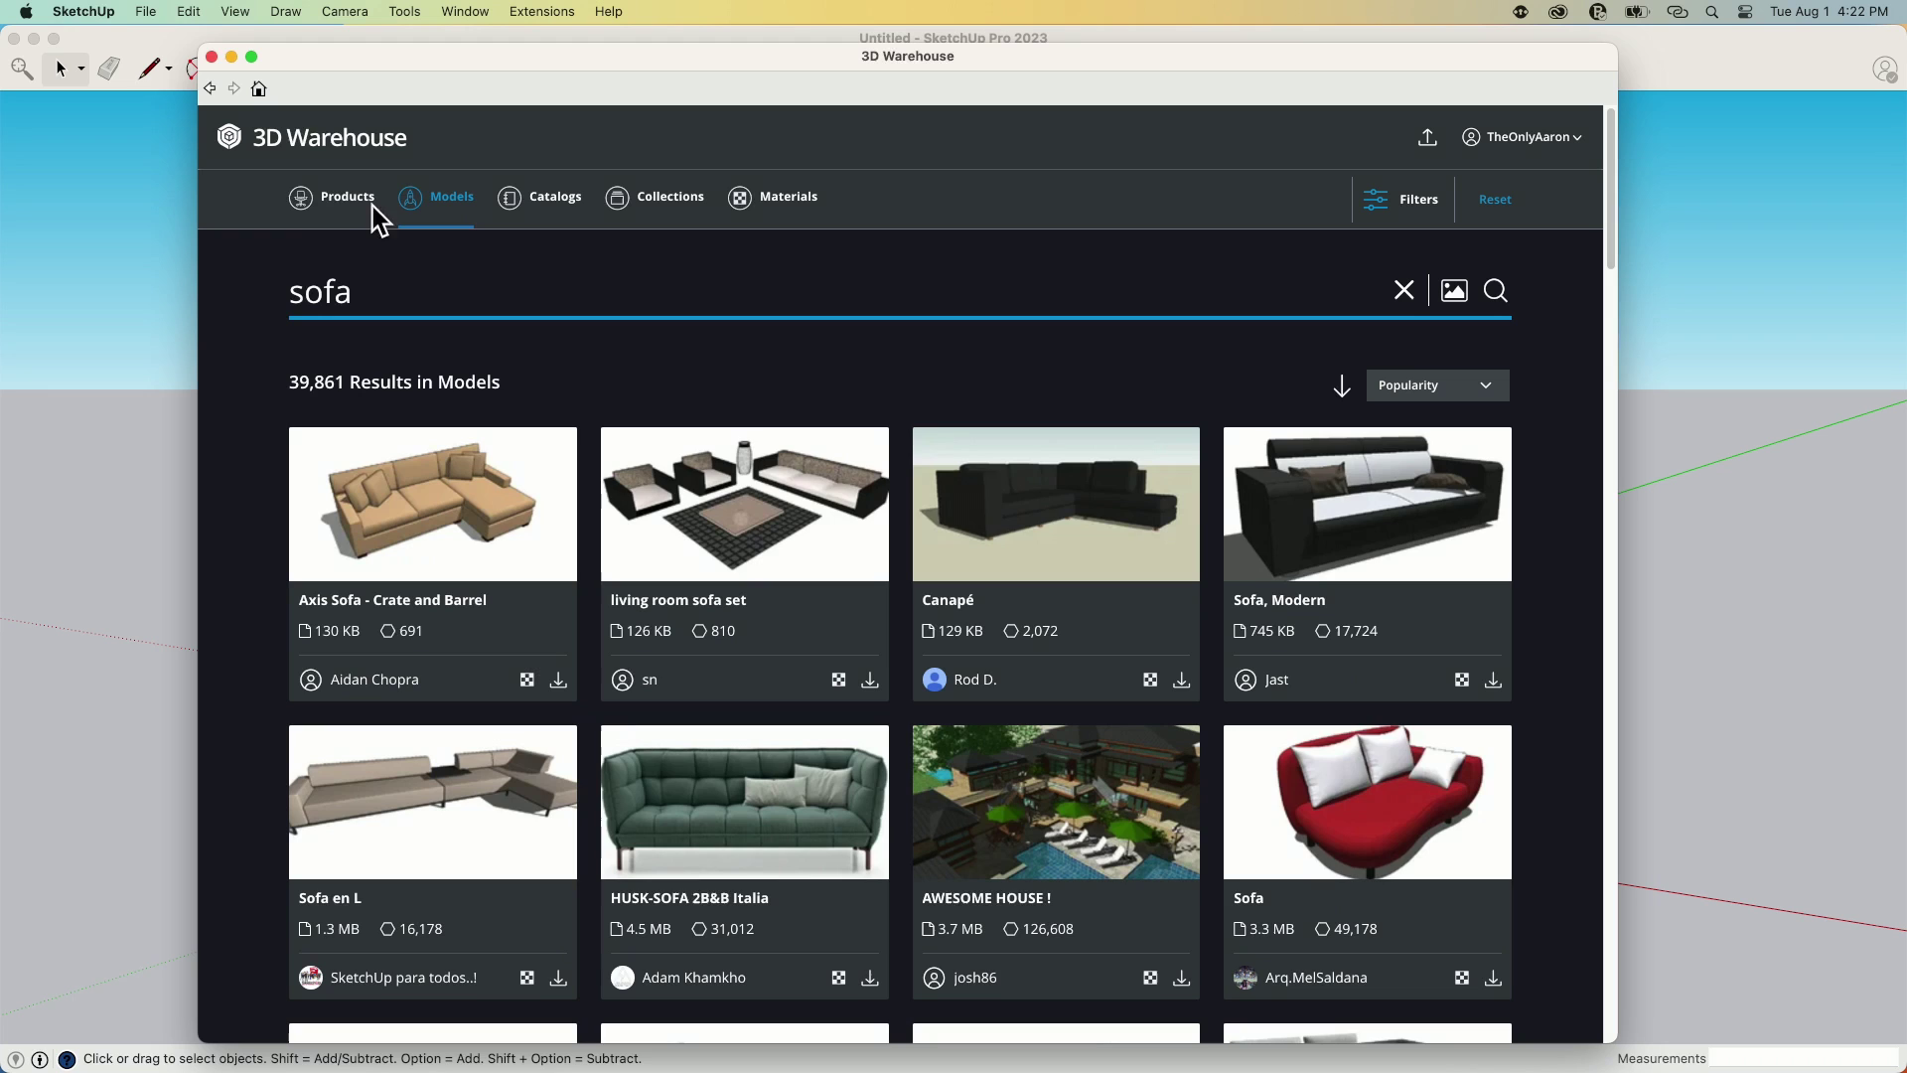
pyautogui.click(371, 206)
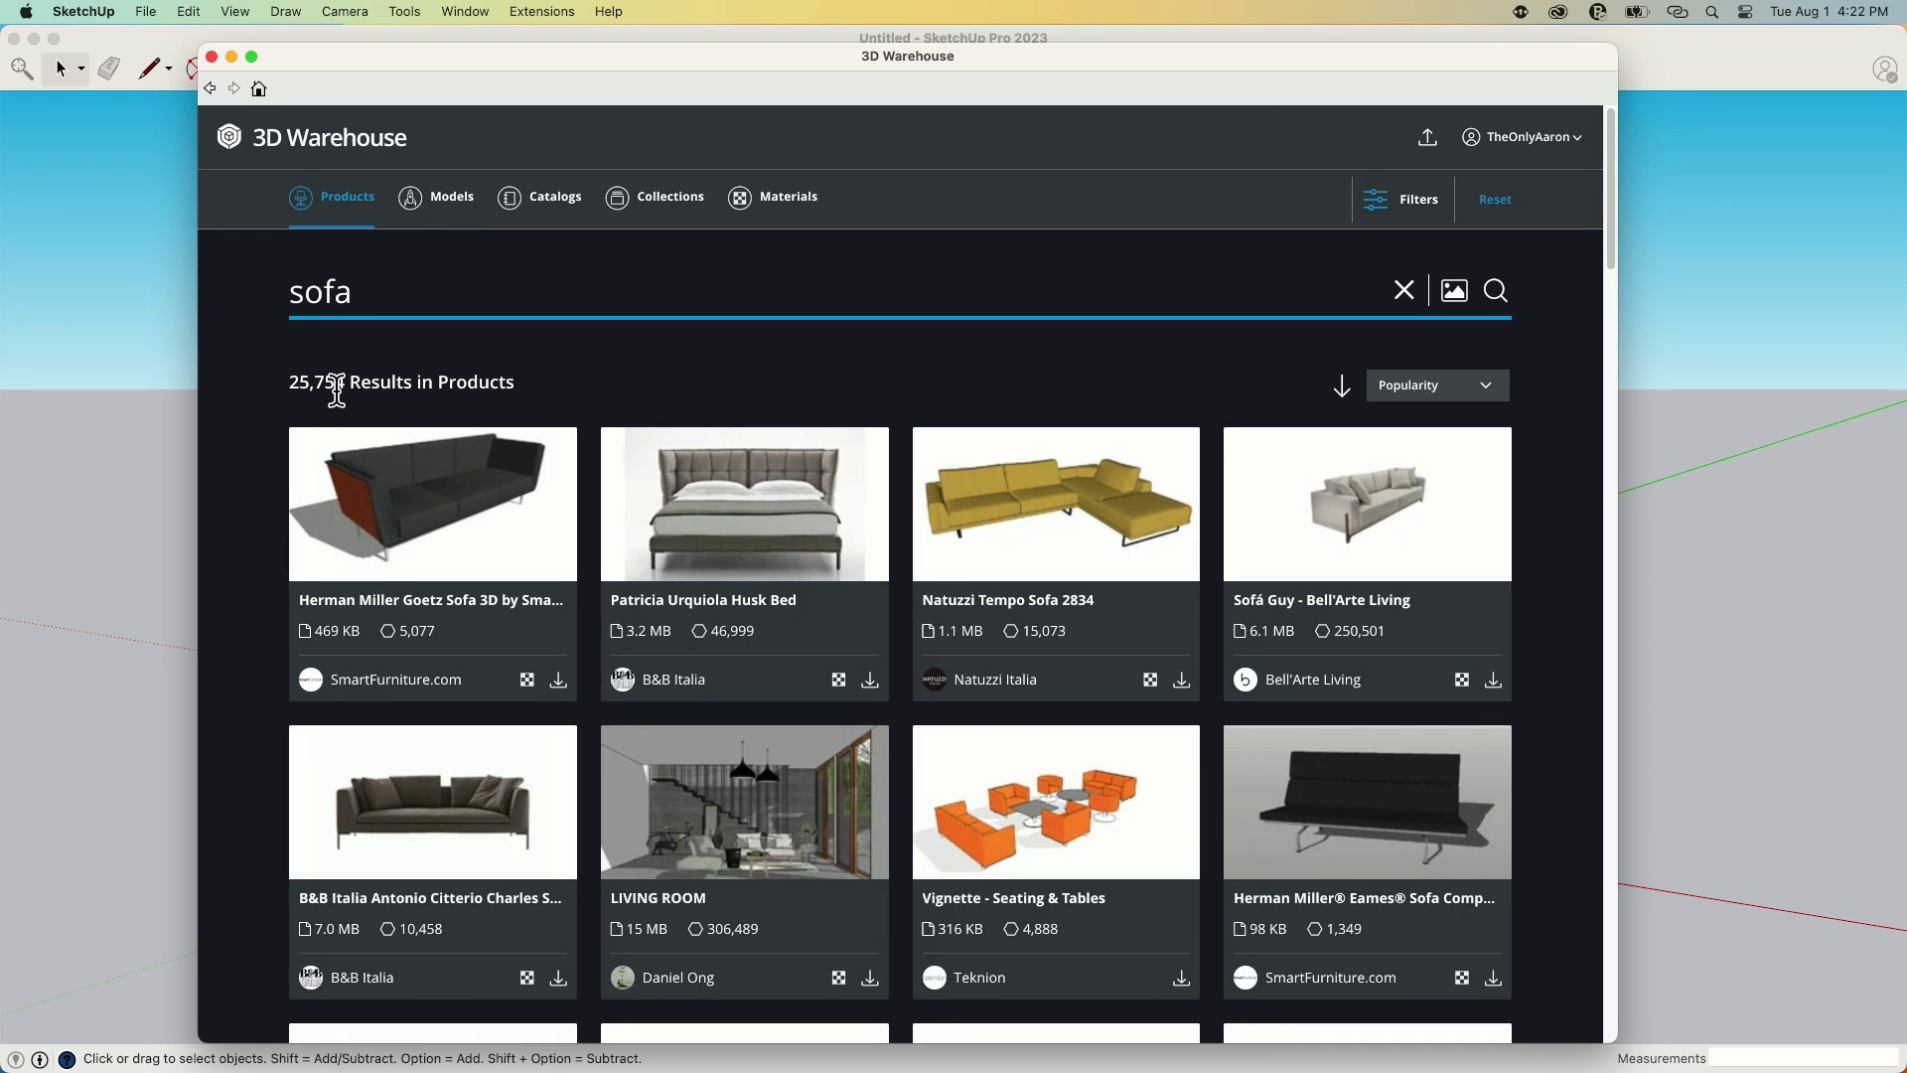
pyautogui.click(414, 204)
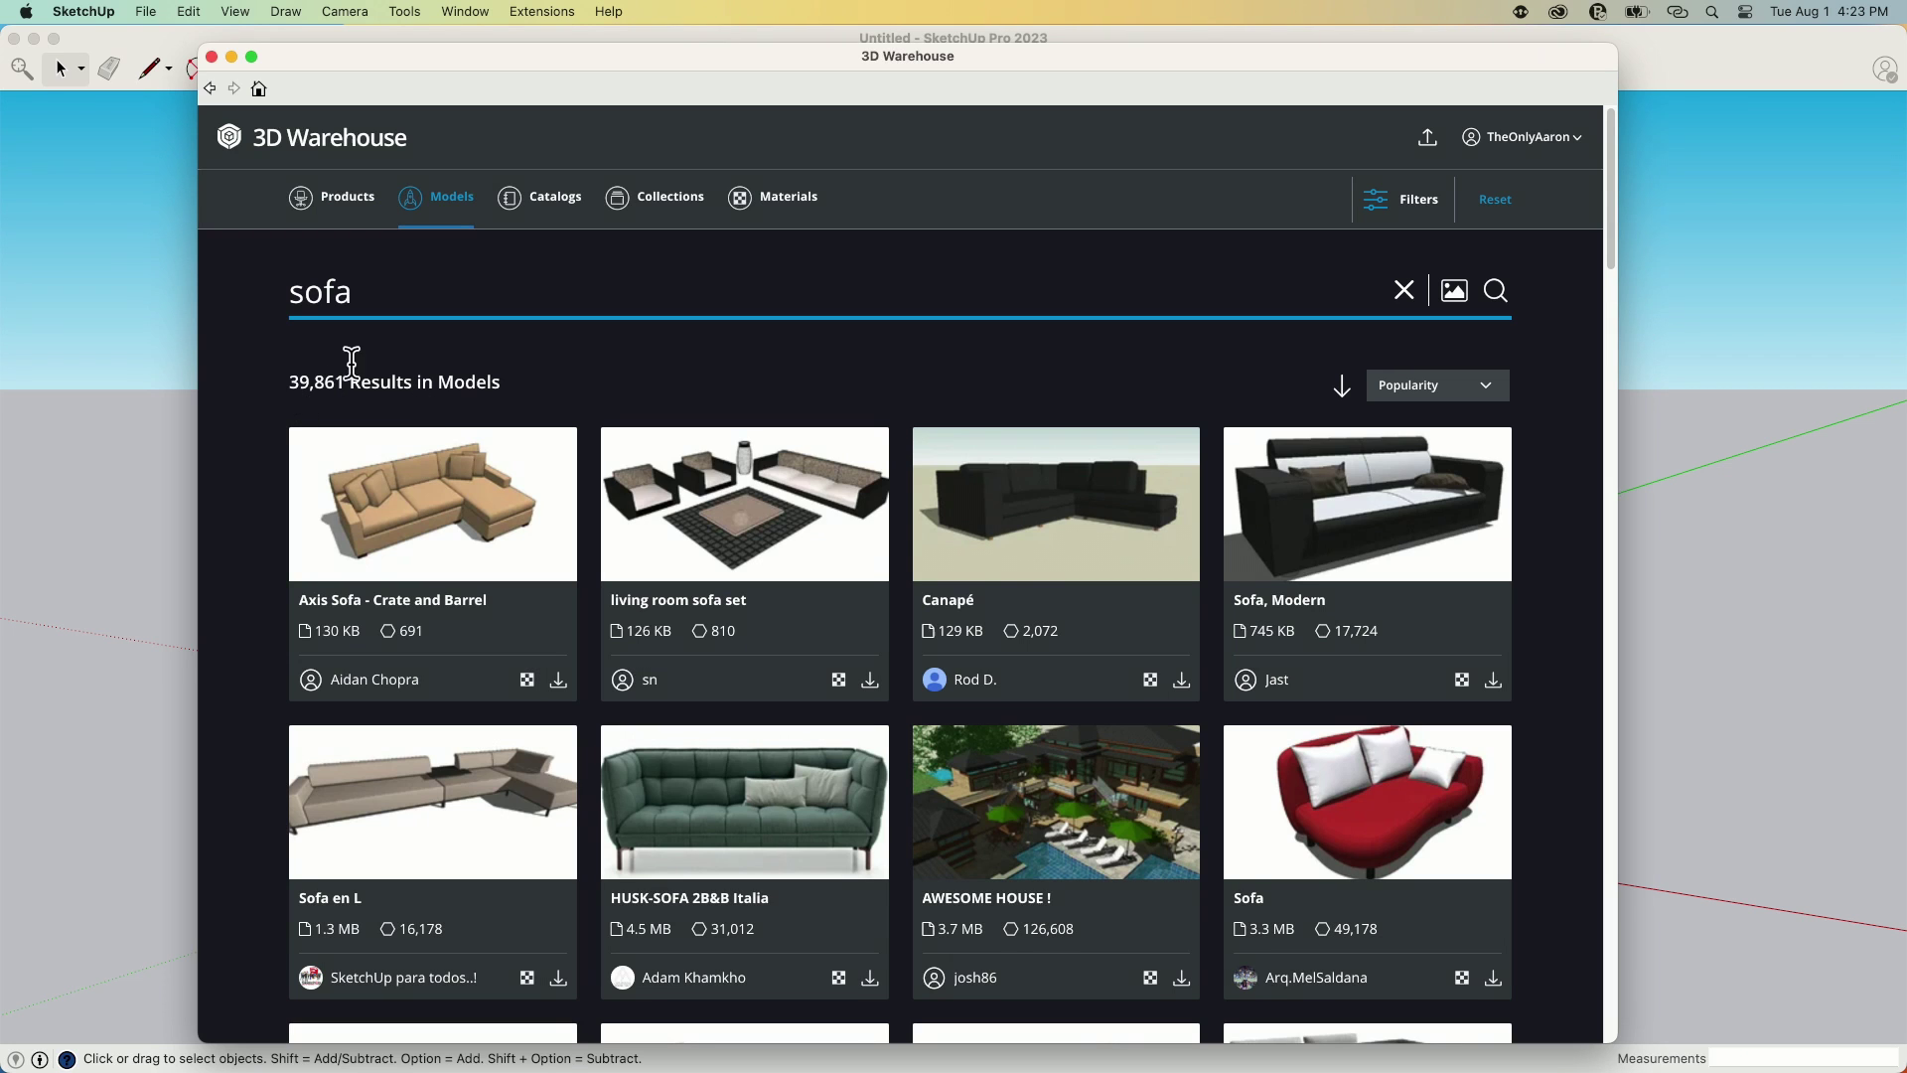
pyautogui.click(349, 202)
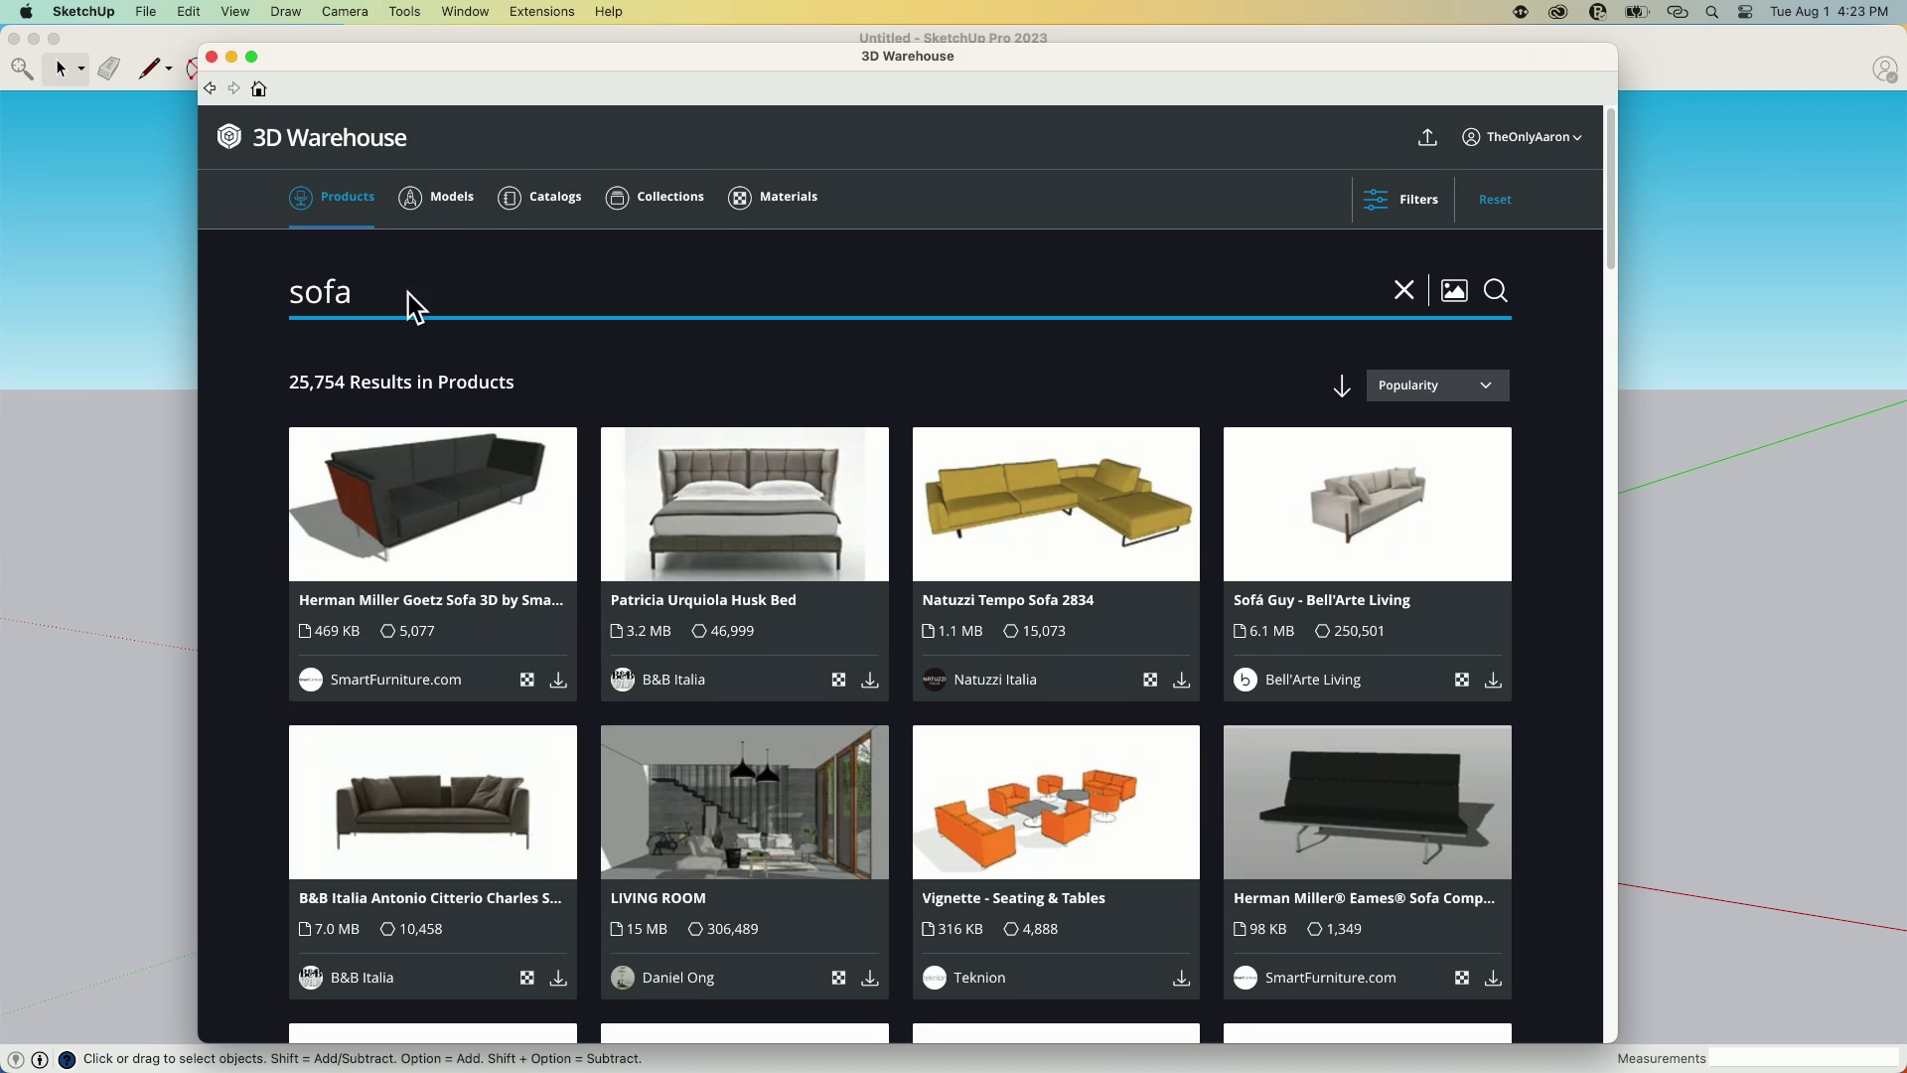
pyautogui.click(437, 198)
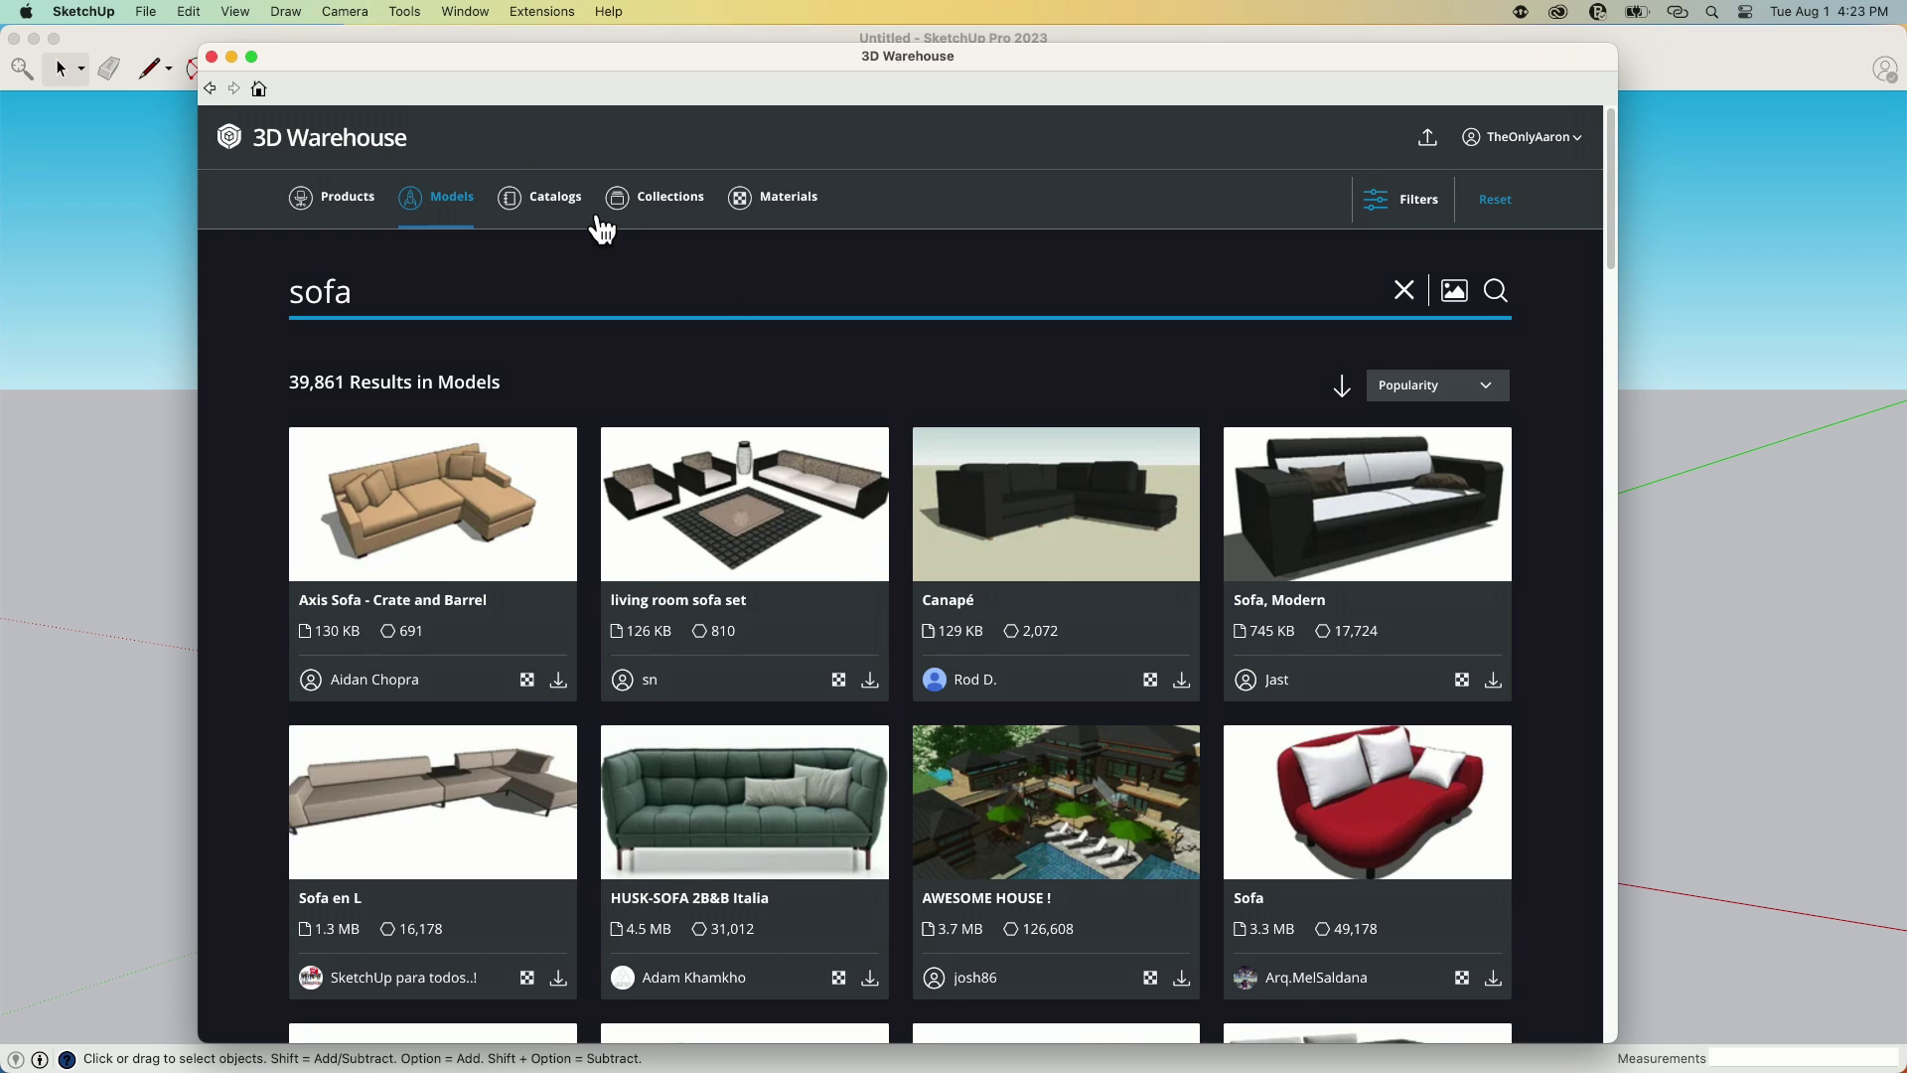
# - View the sofa results under Catalogs (4), then under Collections (15,000)
pyautogui.click(539, 208)
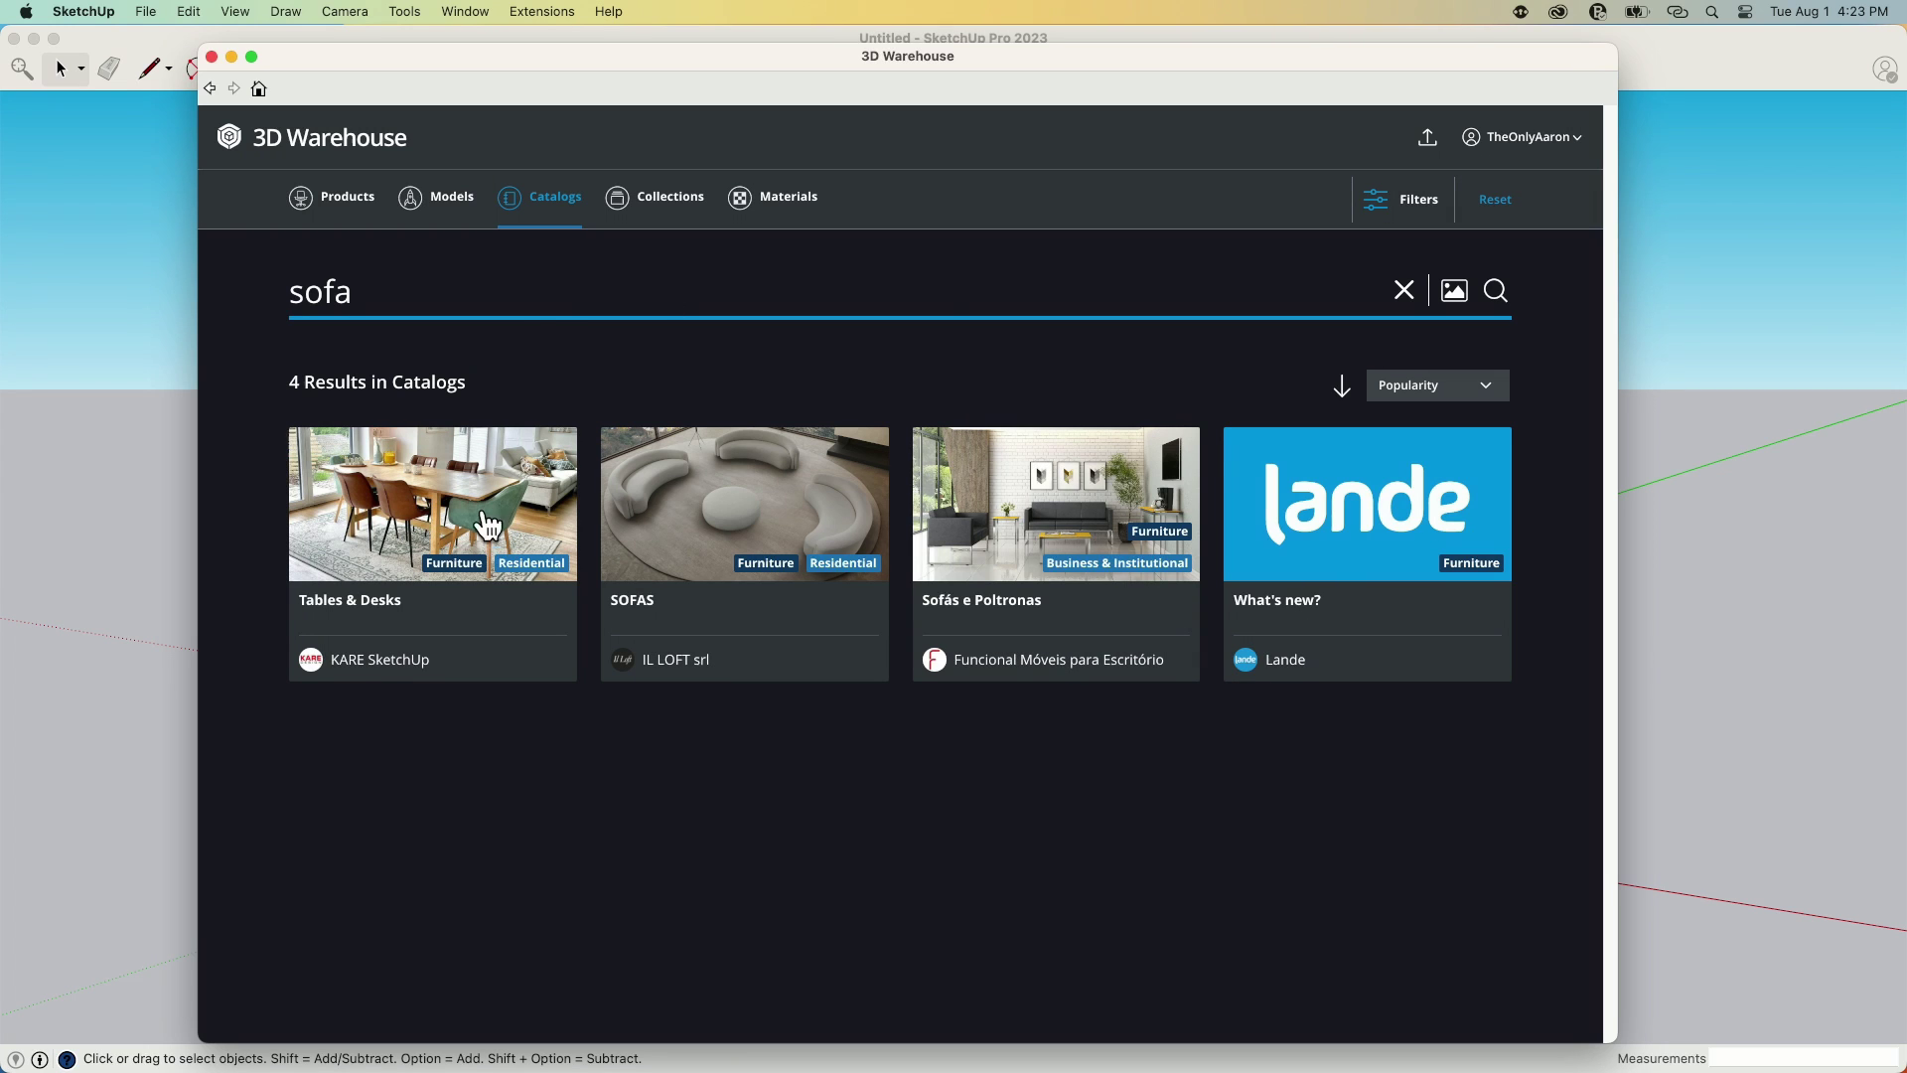
pyautogui.click(660, 214)
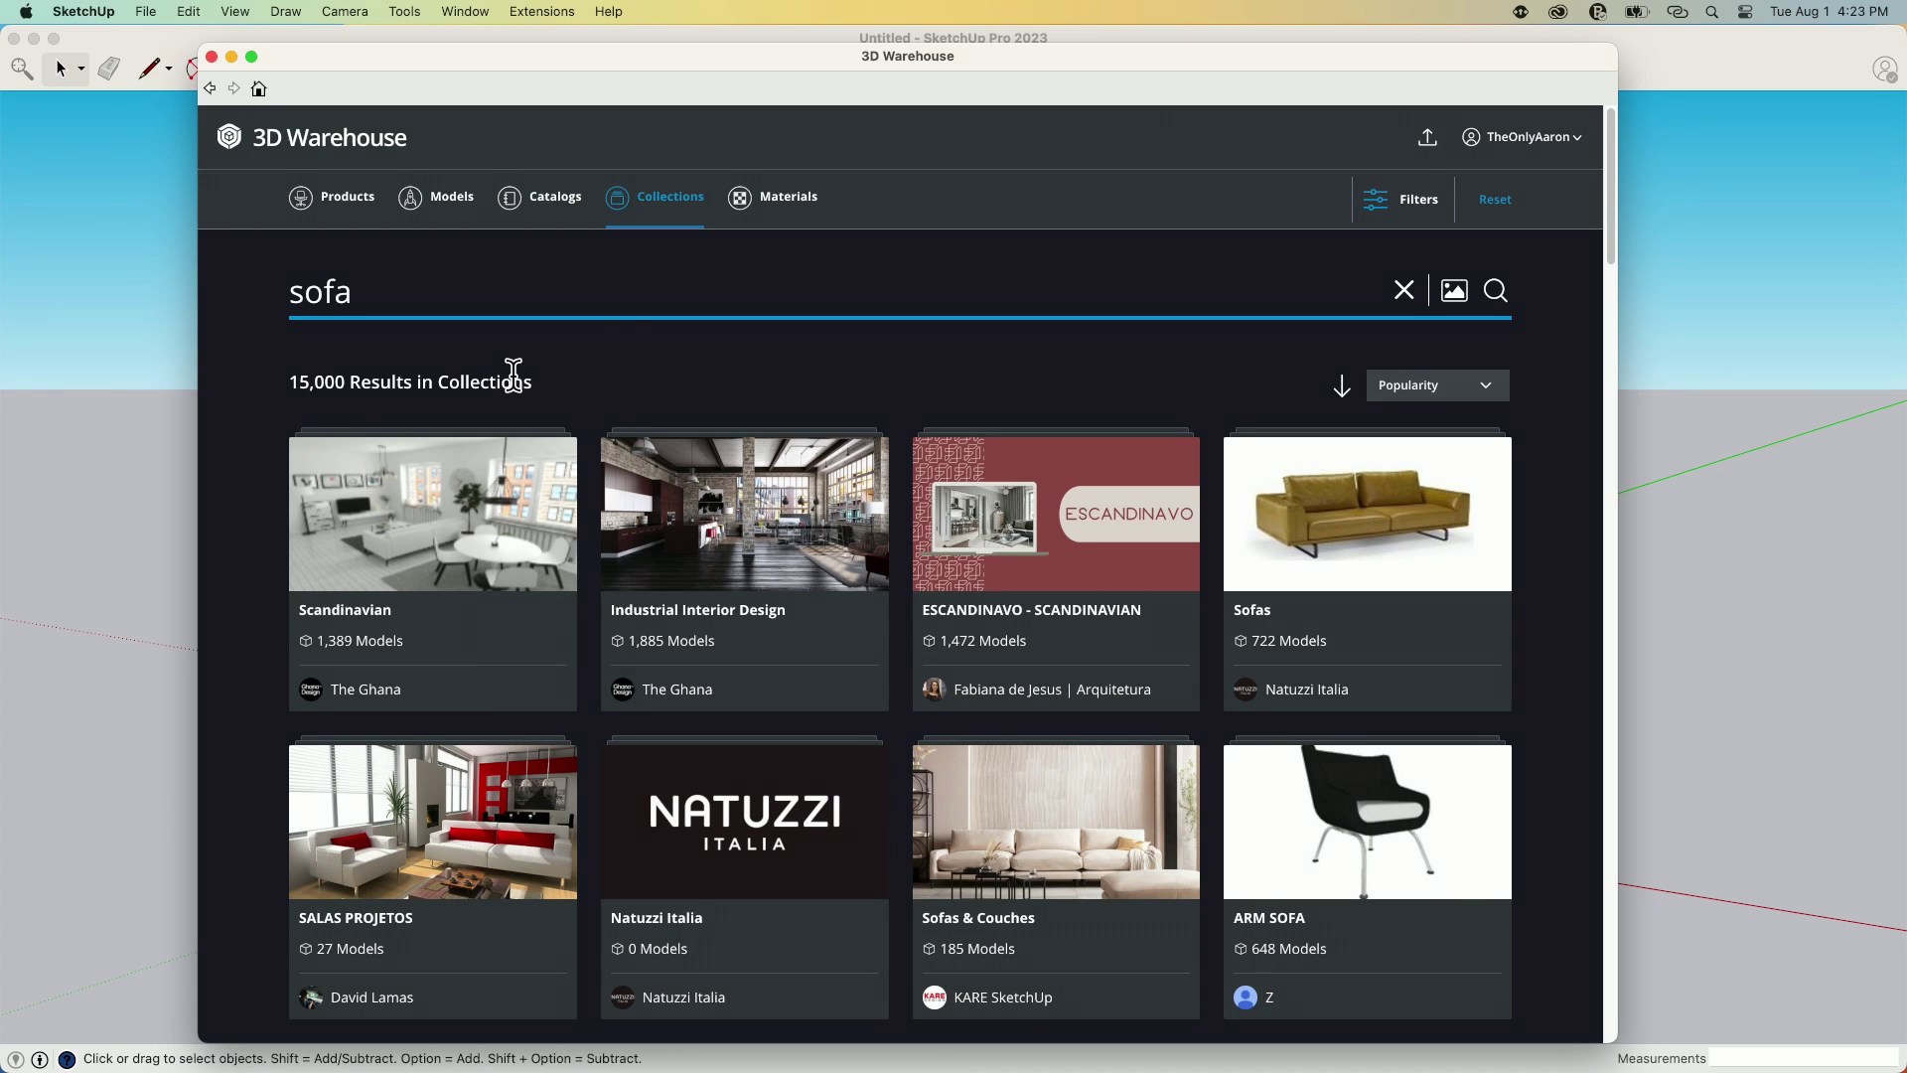
# - Browse the 5,952 sofa Materials results, such as Sofa Fabric and Corner Sofa Fabric
pyautogui.click(792, 211)
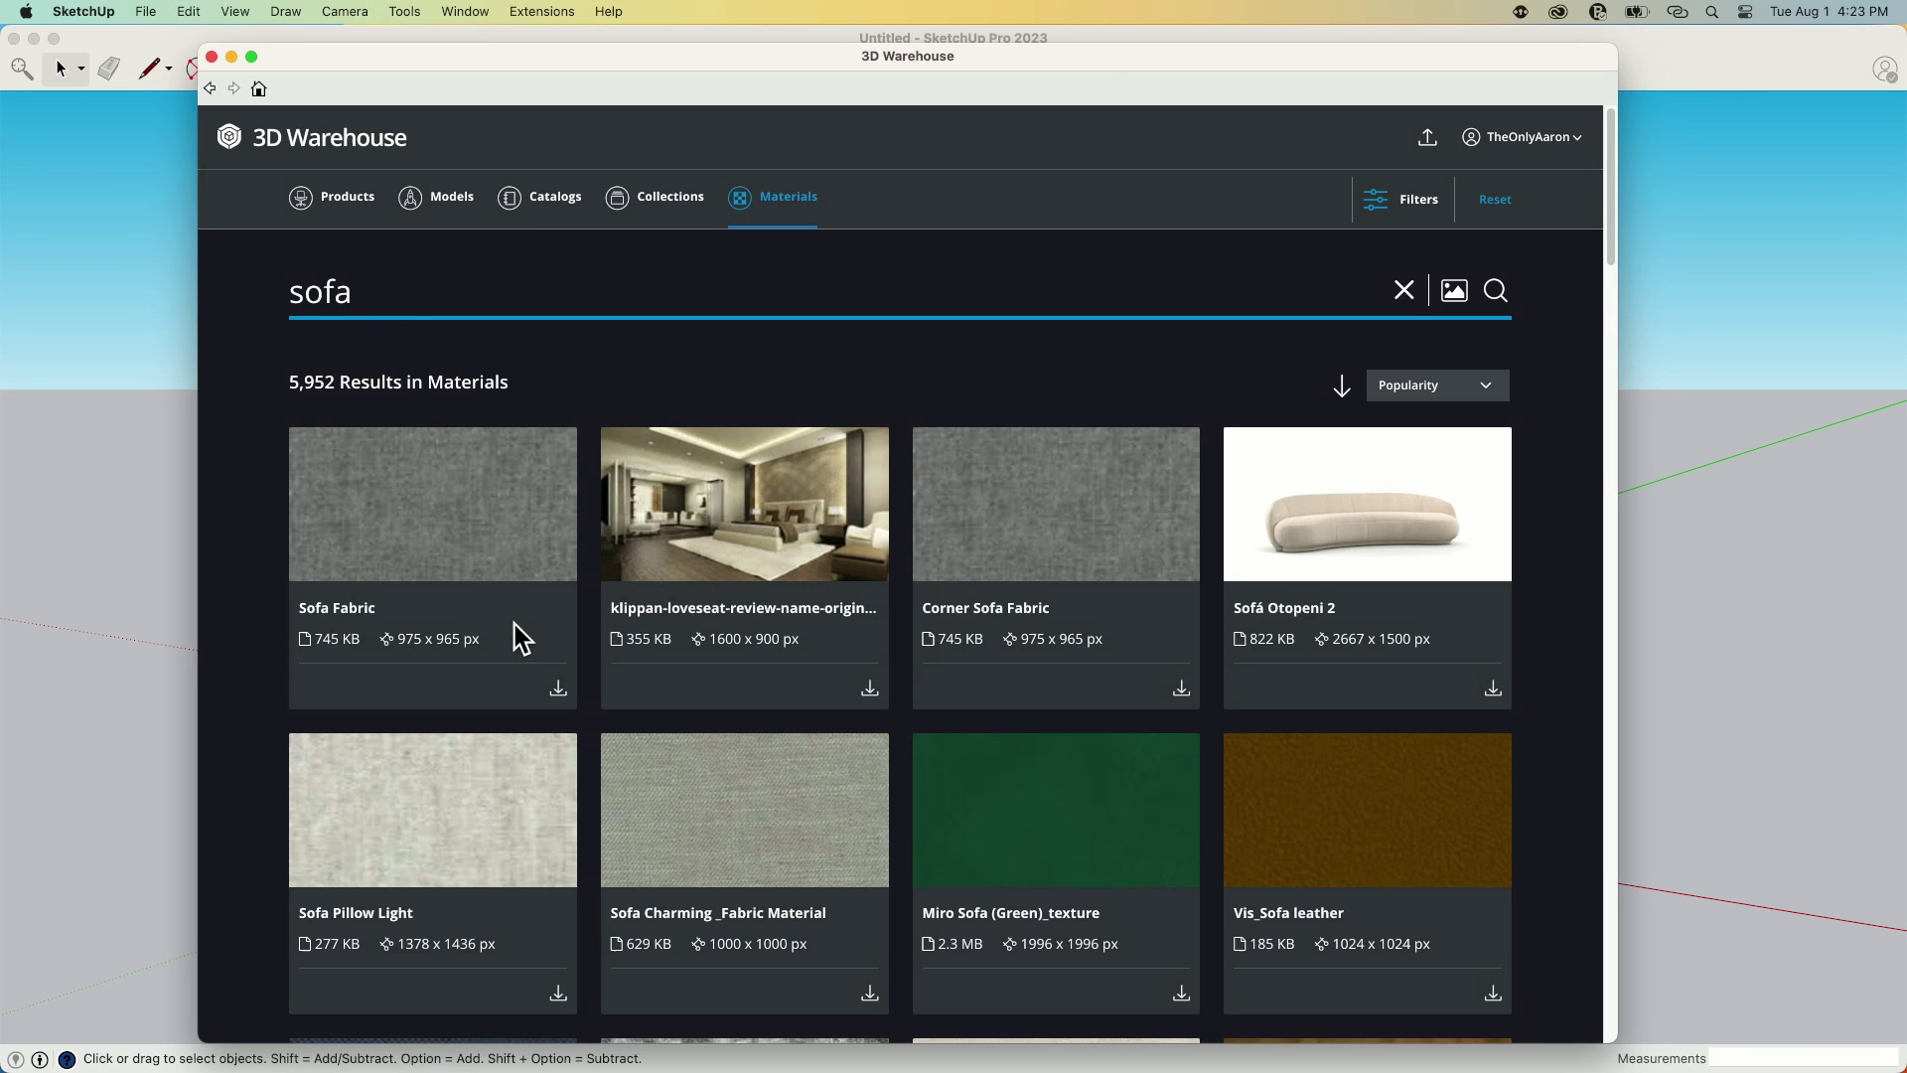
pyautogui.scroll(-1, 1150, 609)
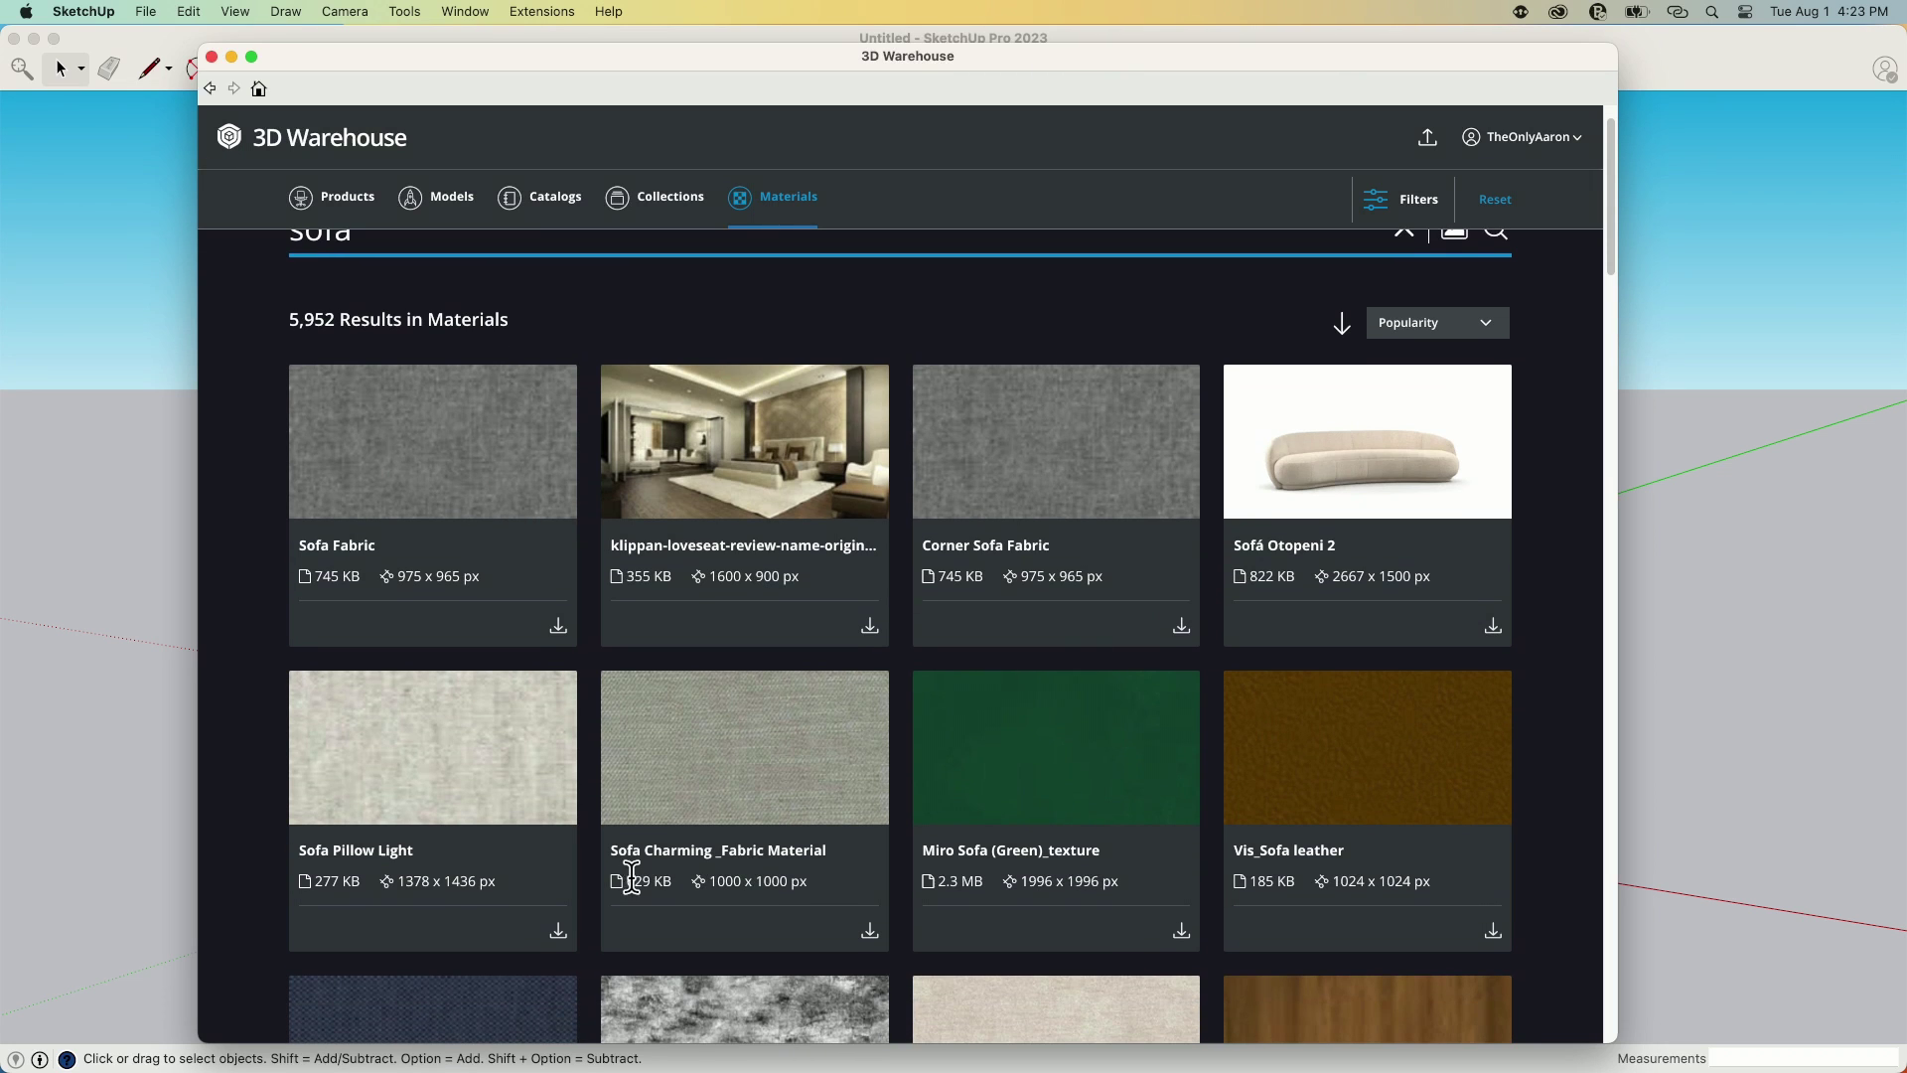
pyautogui.scroll(-4, 342, 702)
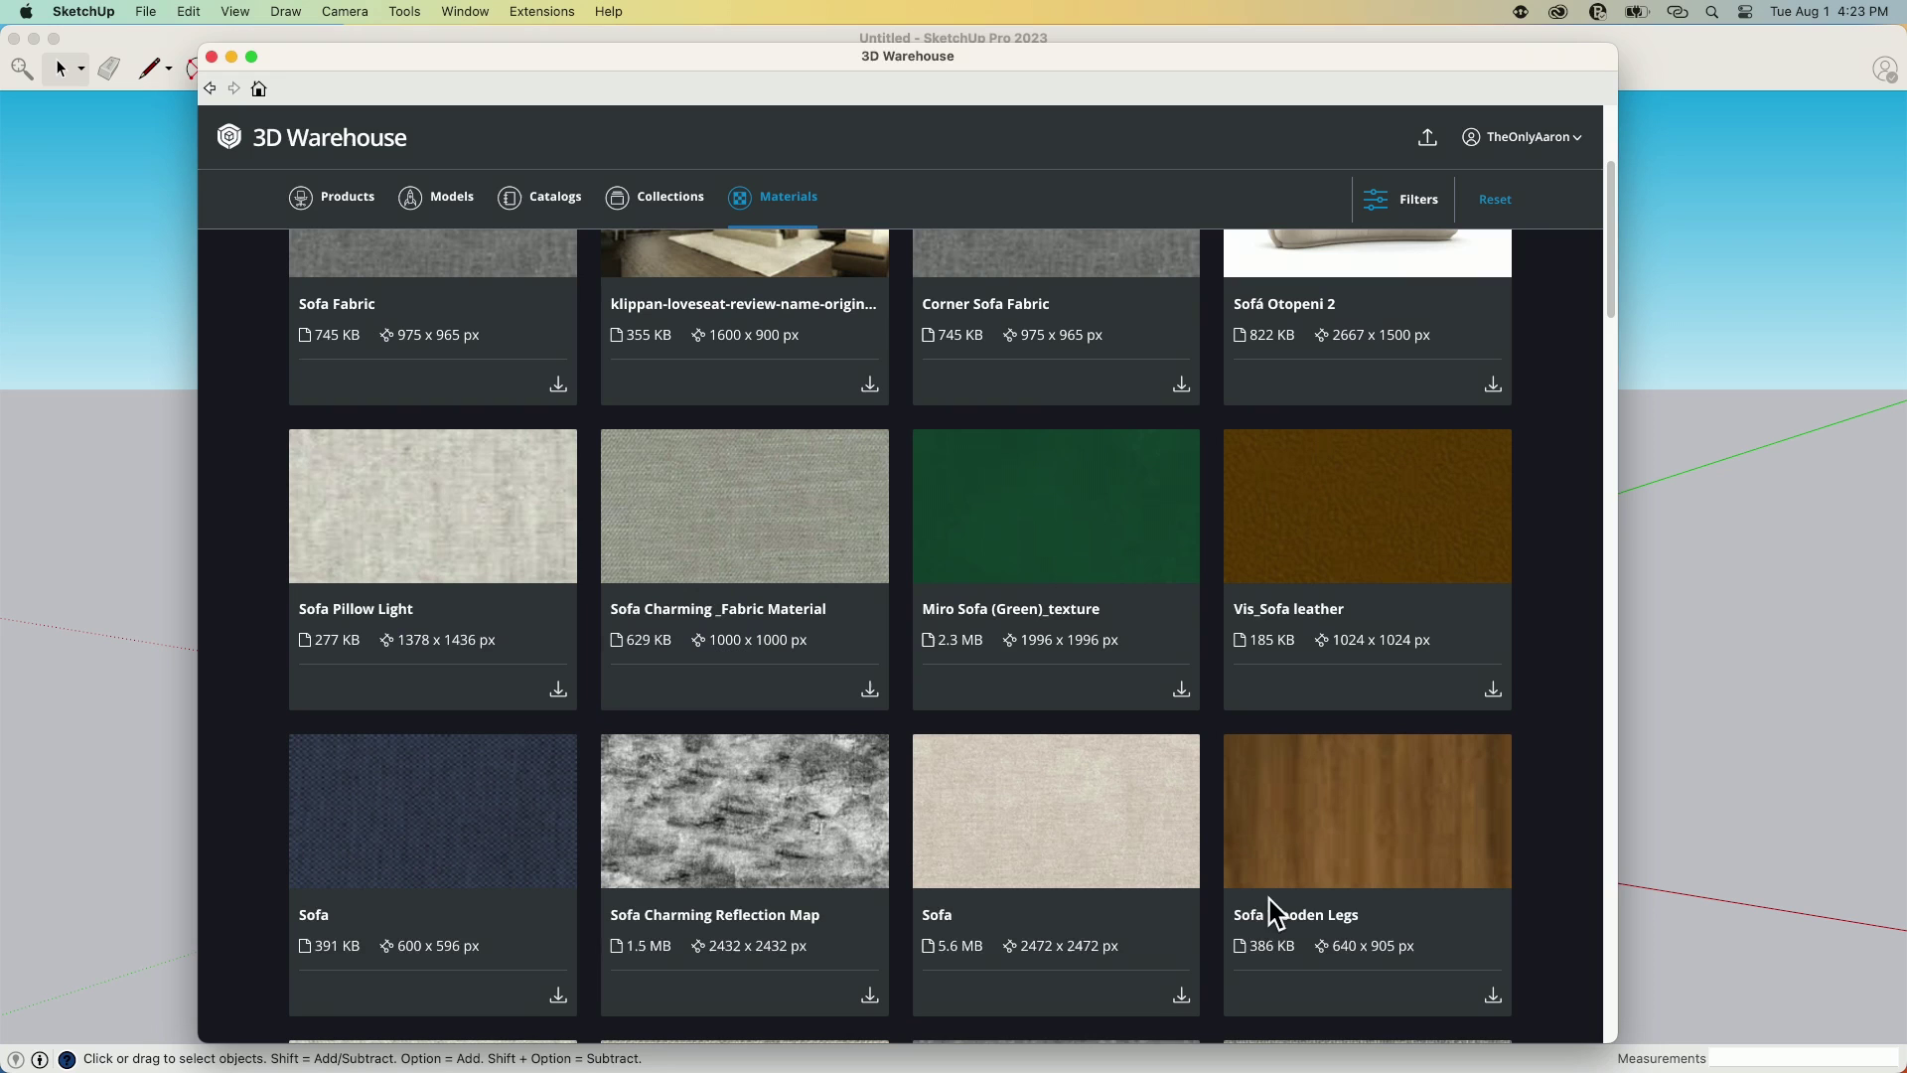
pyautogui.scroll(5, 675, 783)
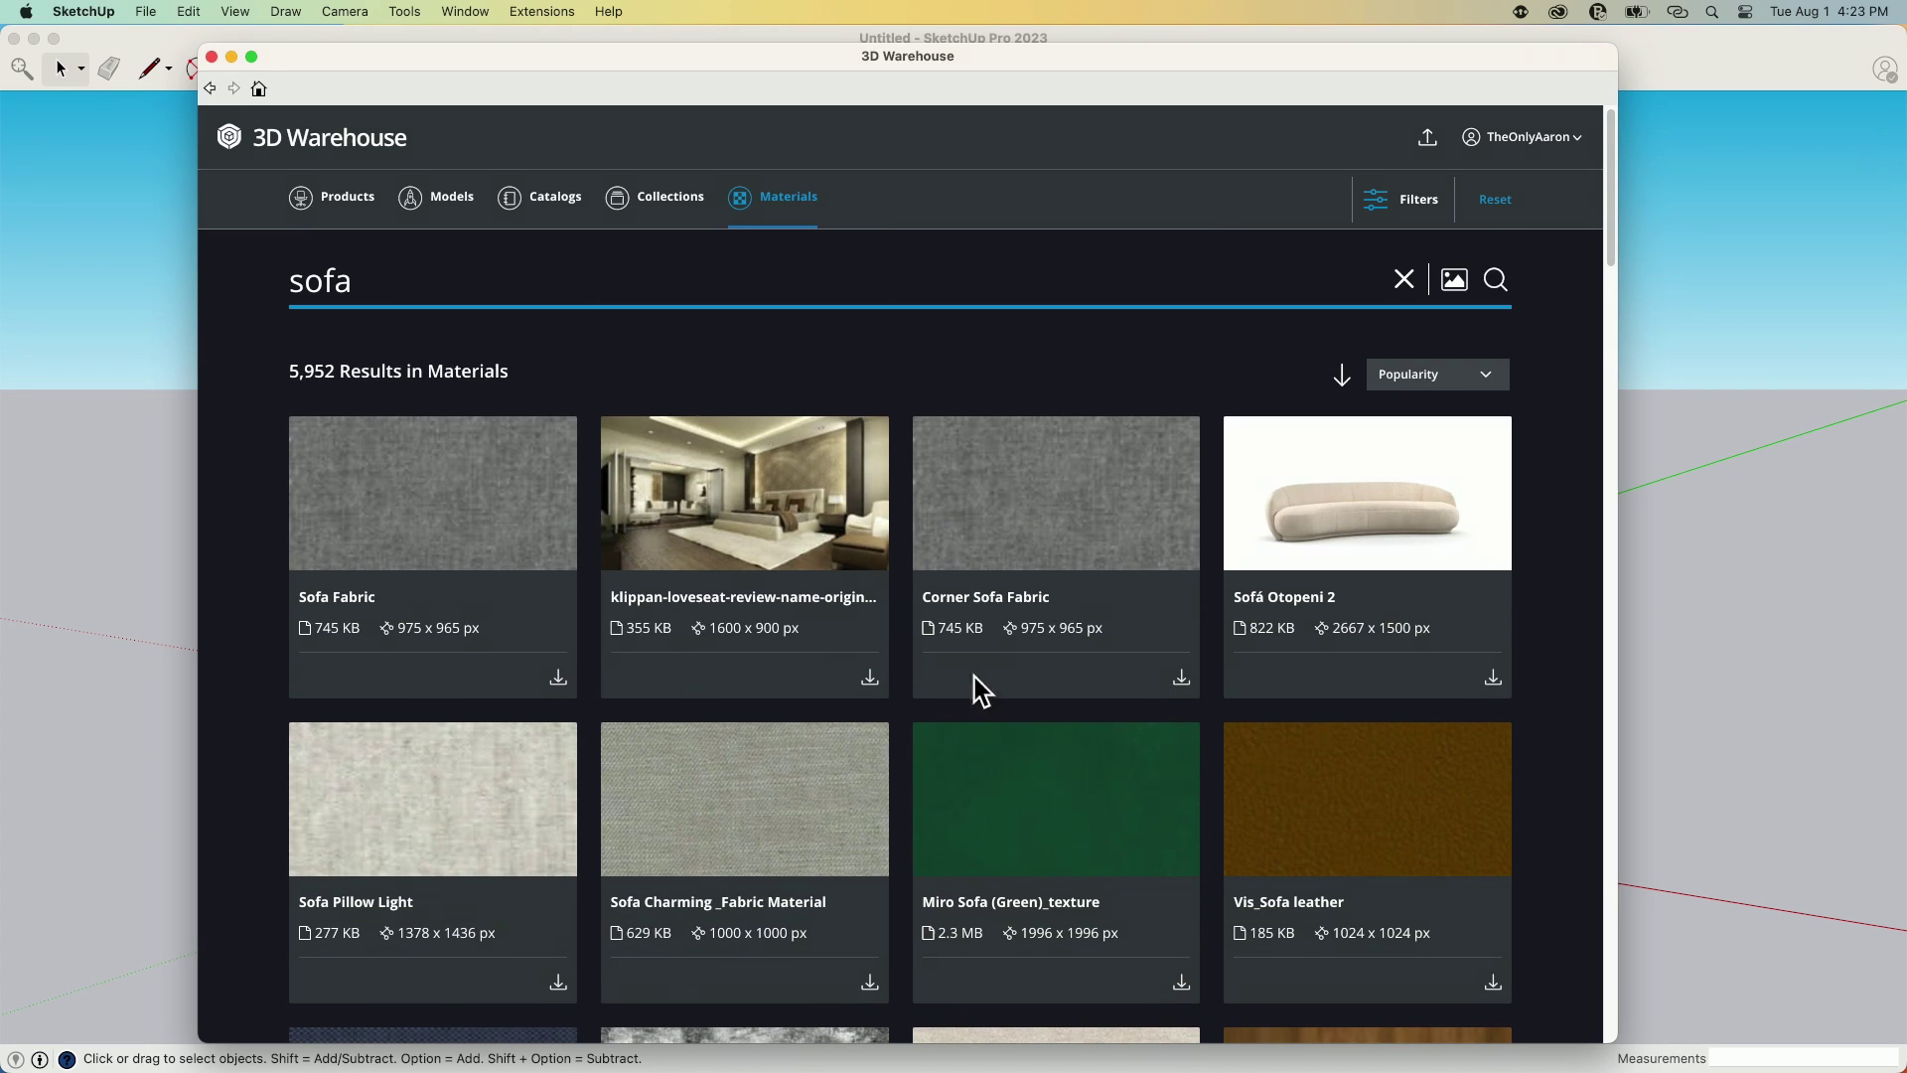
pyautogui.scroll(-2, 467, 546)
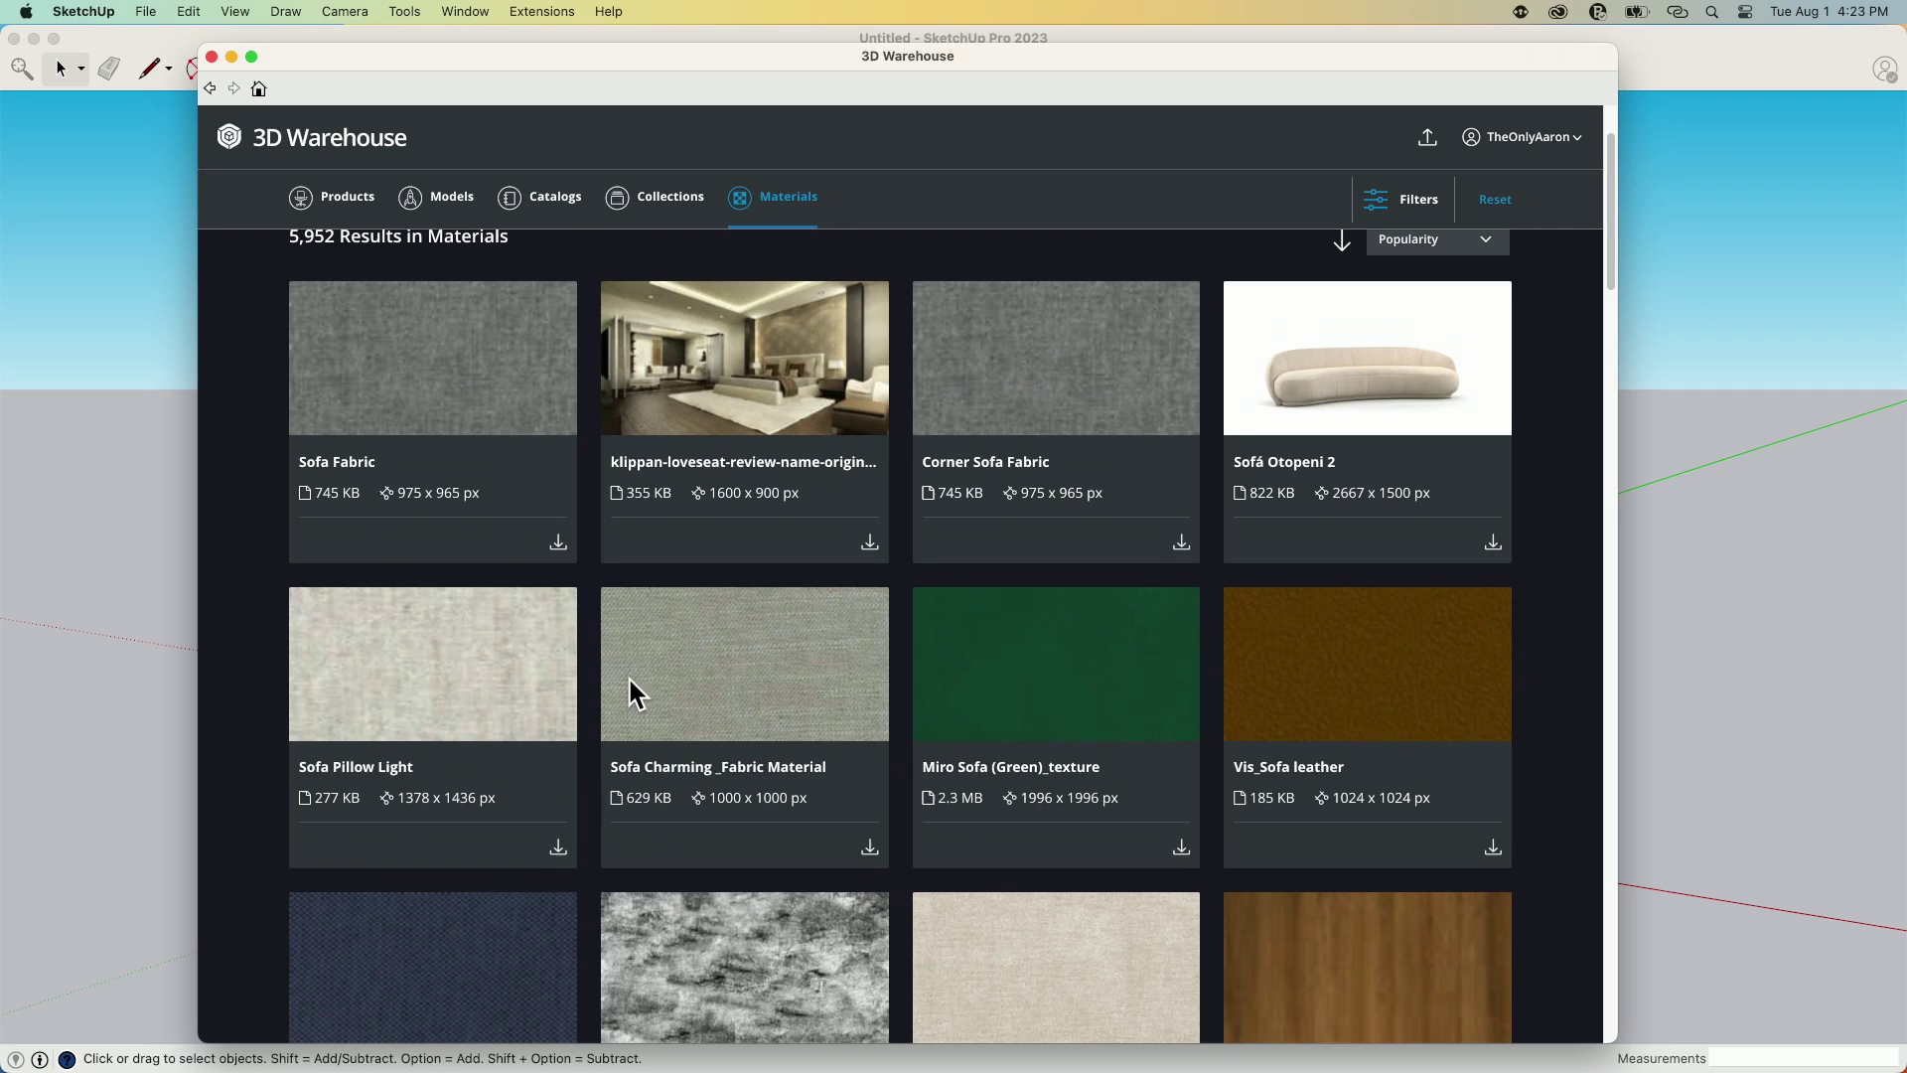
pyautogui.scroll(-2, 1172, 676)
pyautogui.scroll(5, 1135, 664)
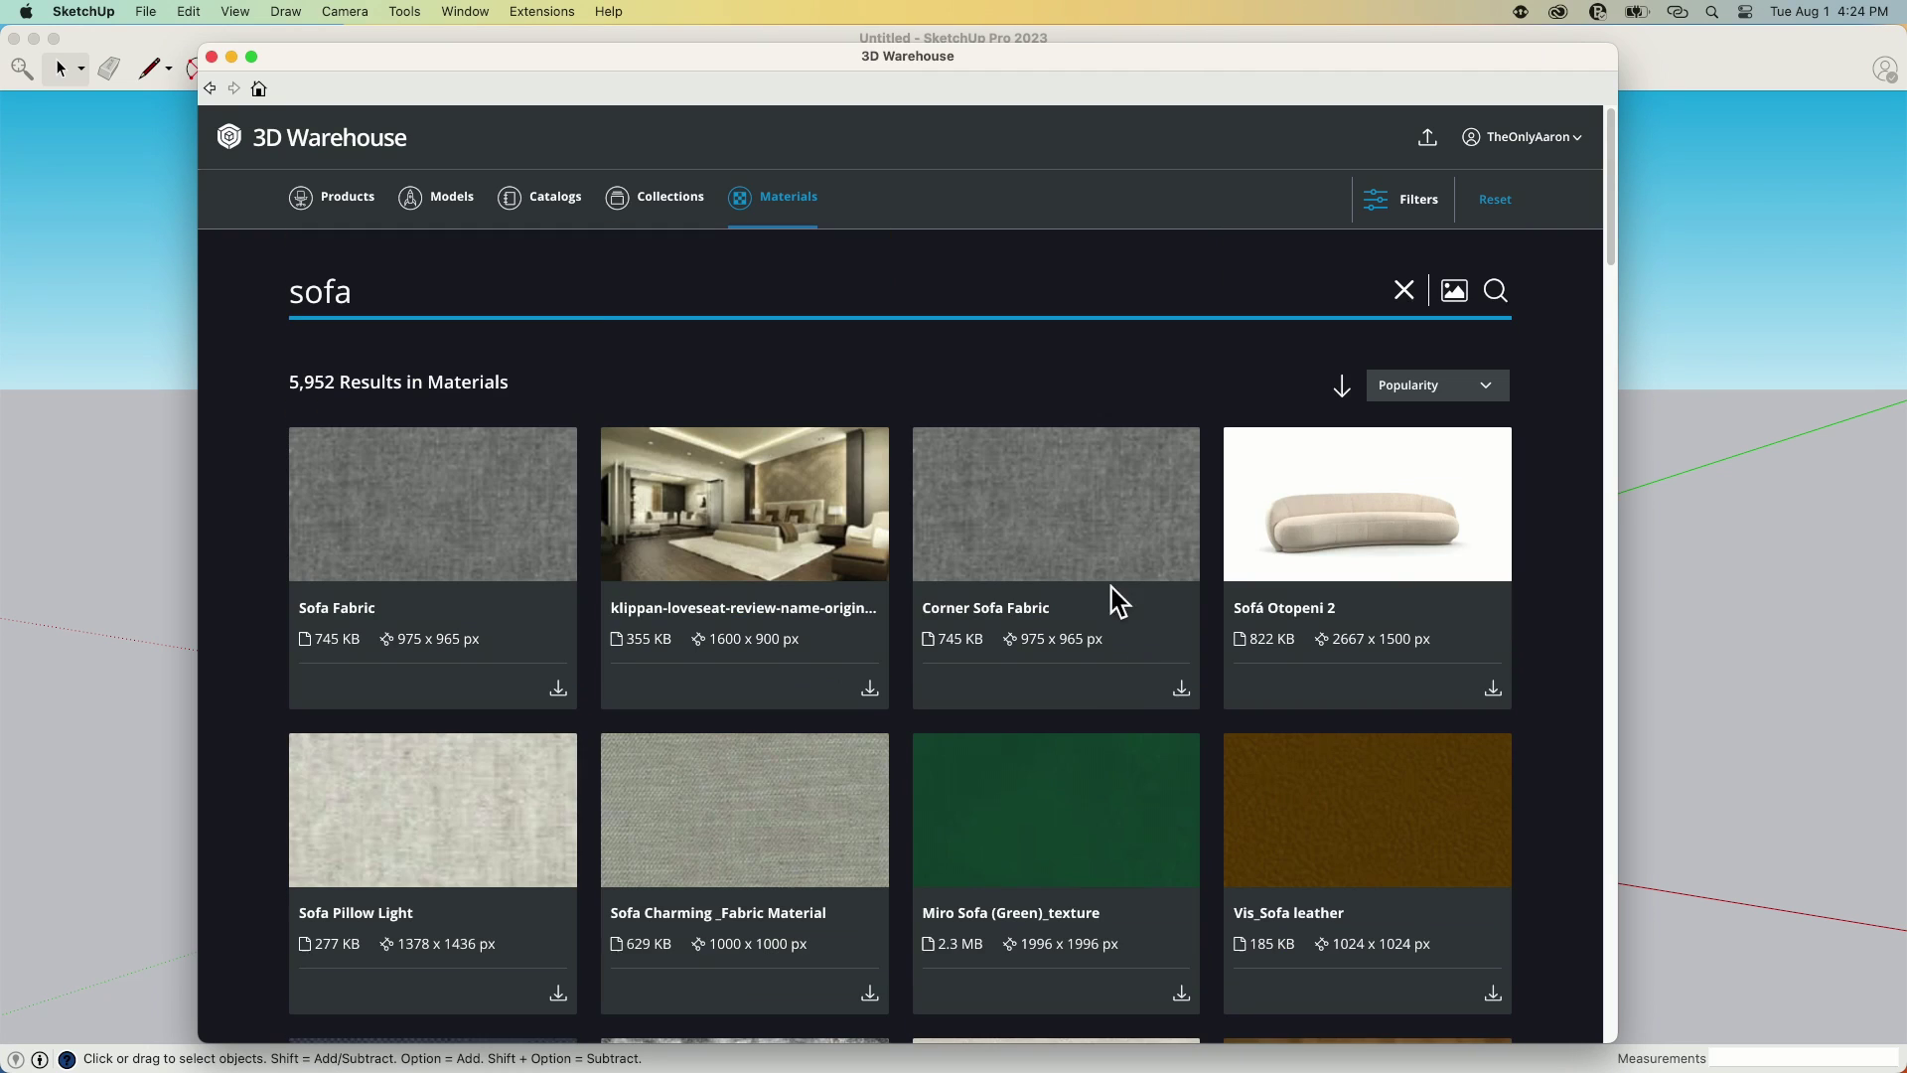
pyautogui.scroll(-10, 443, 460)
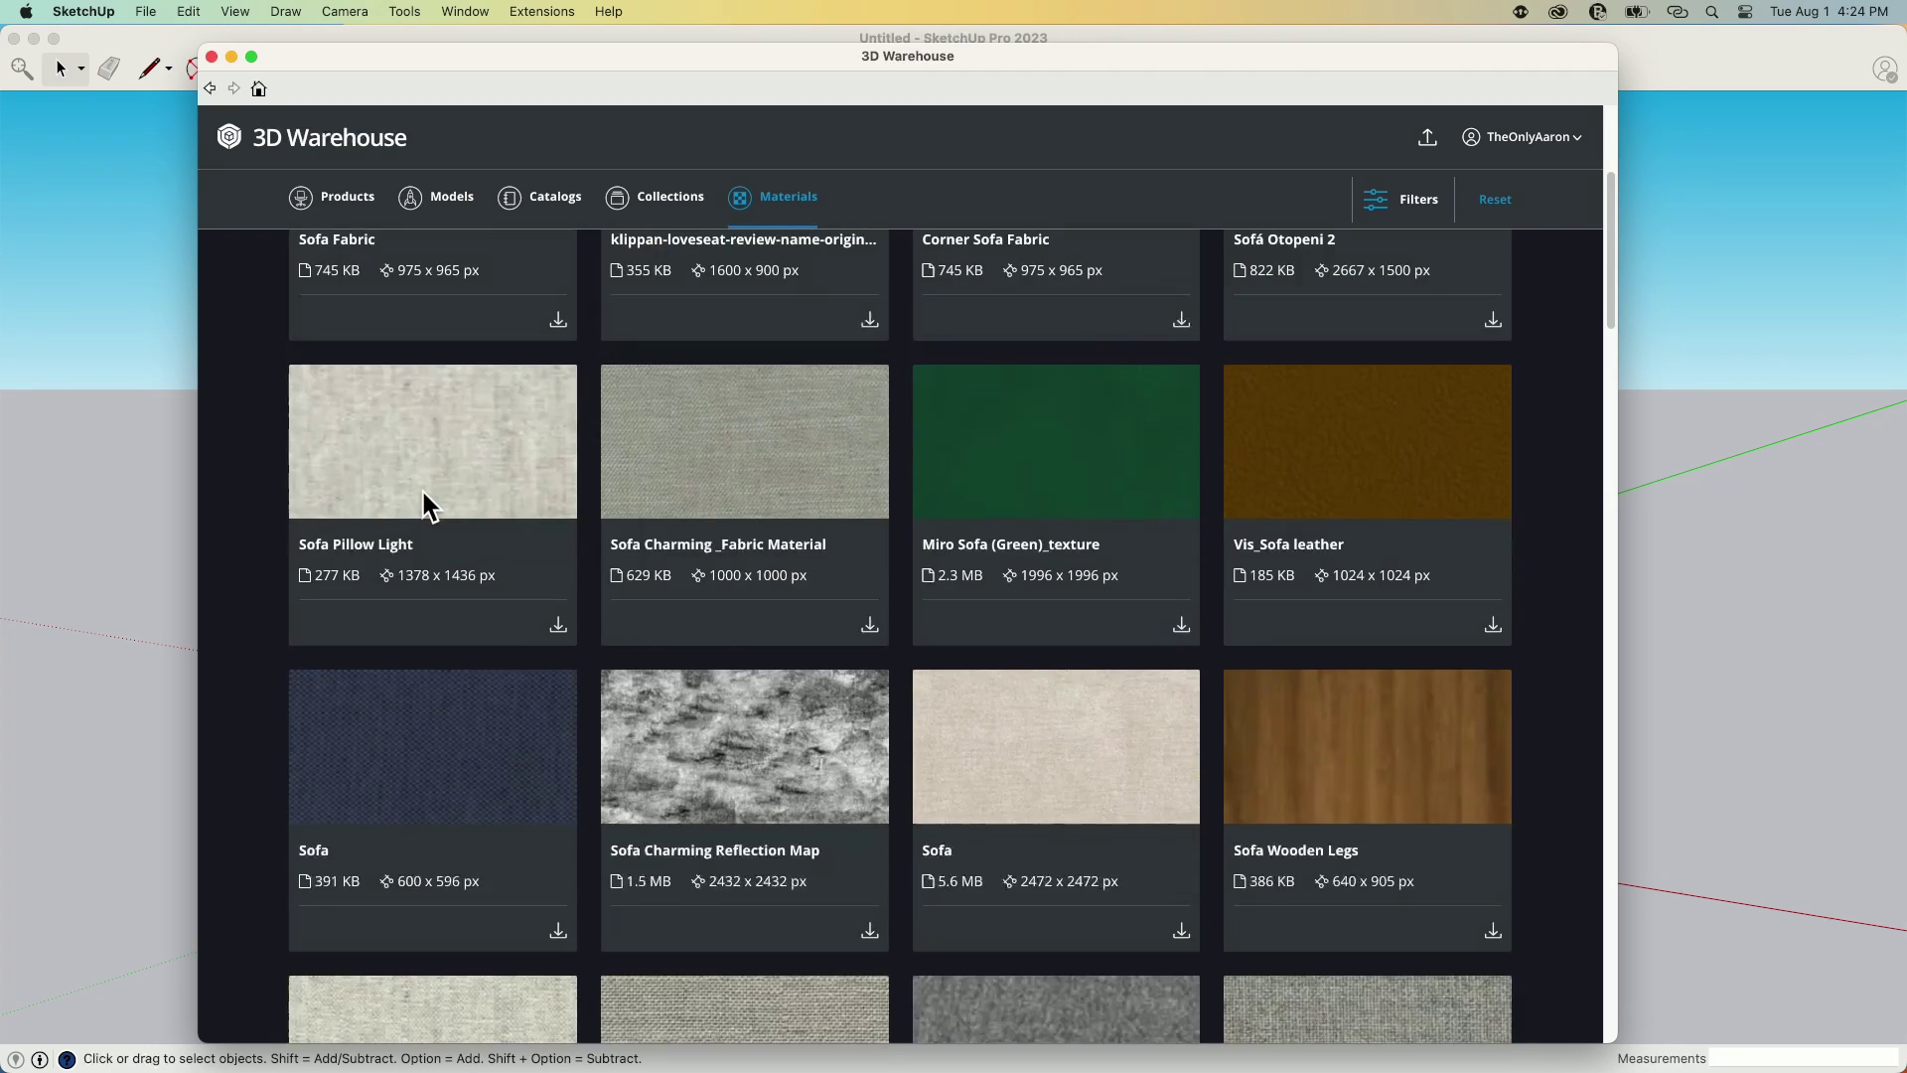
pyautogui.scroll(-4, 425, 503)
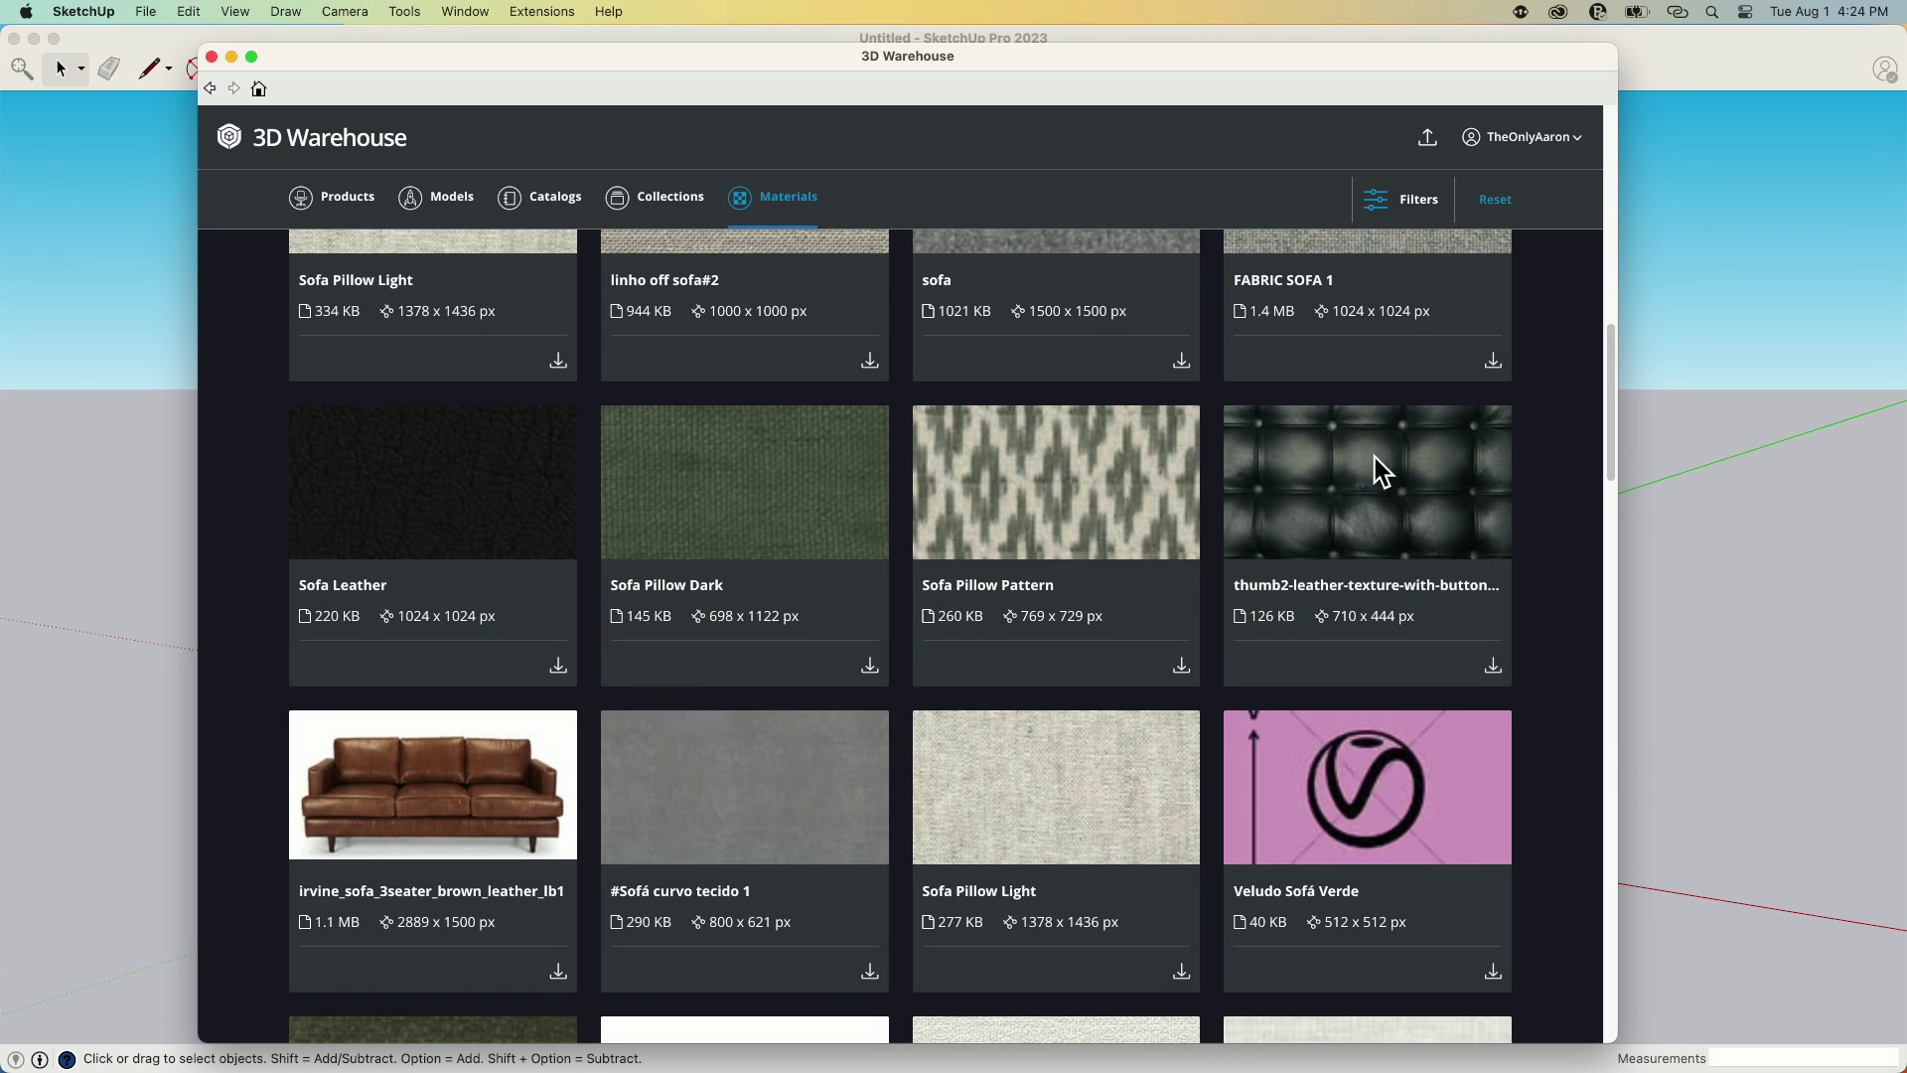
pyautogui.scroll(14, 809, 426)
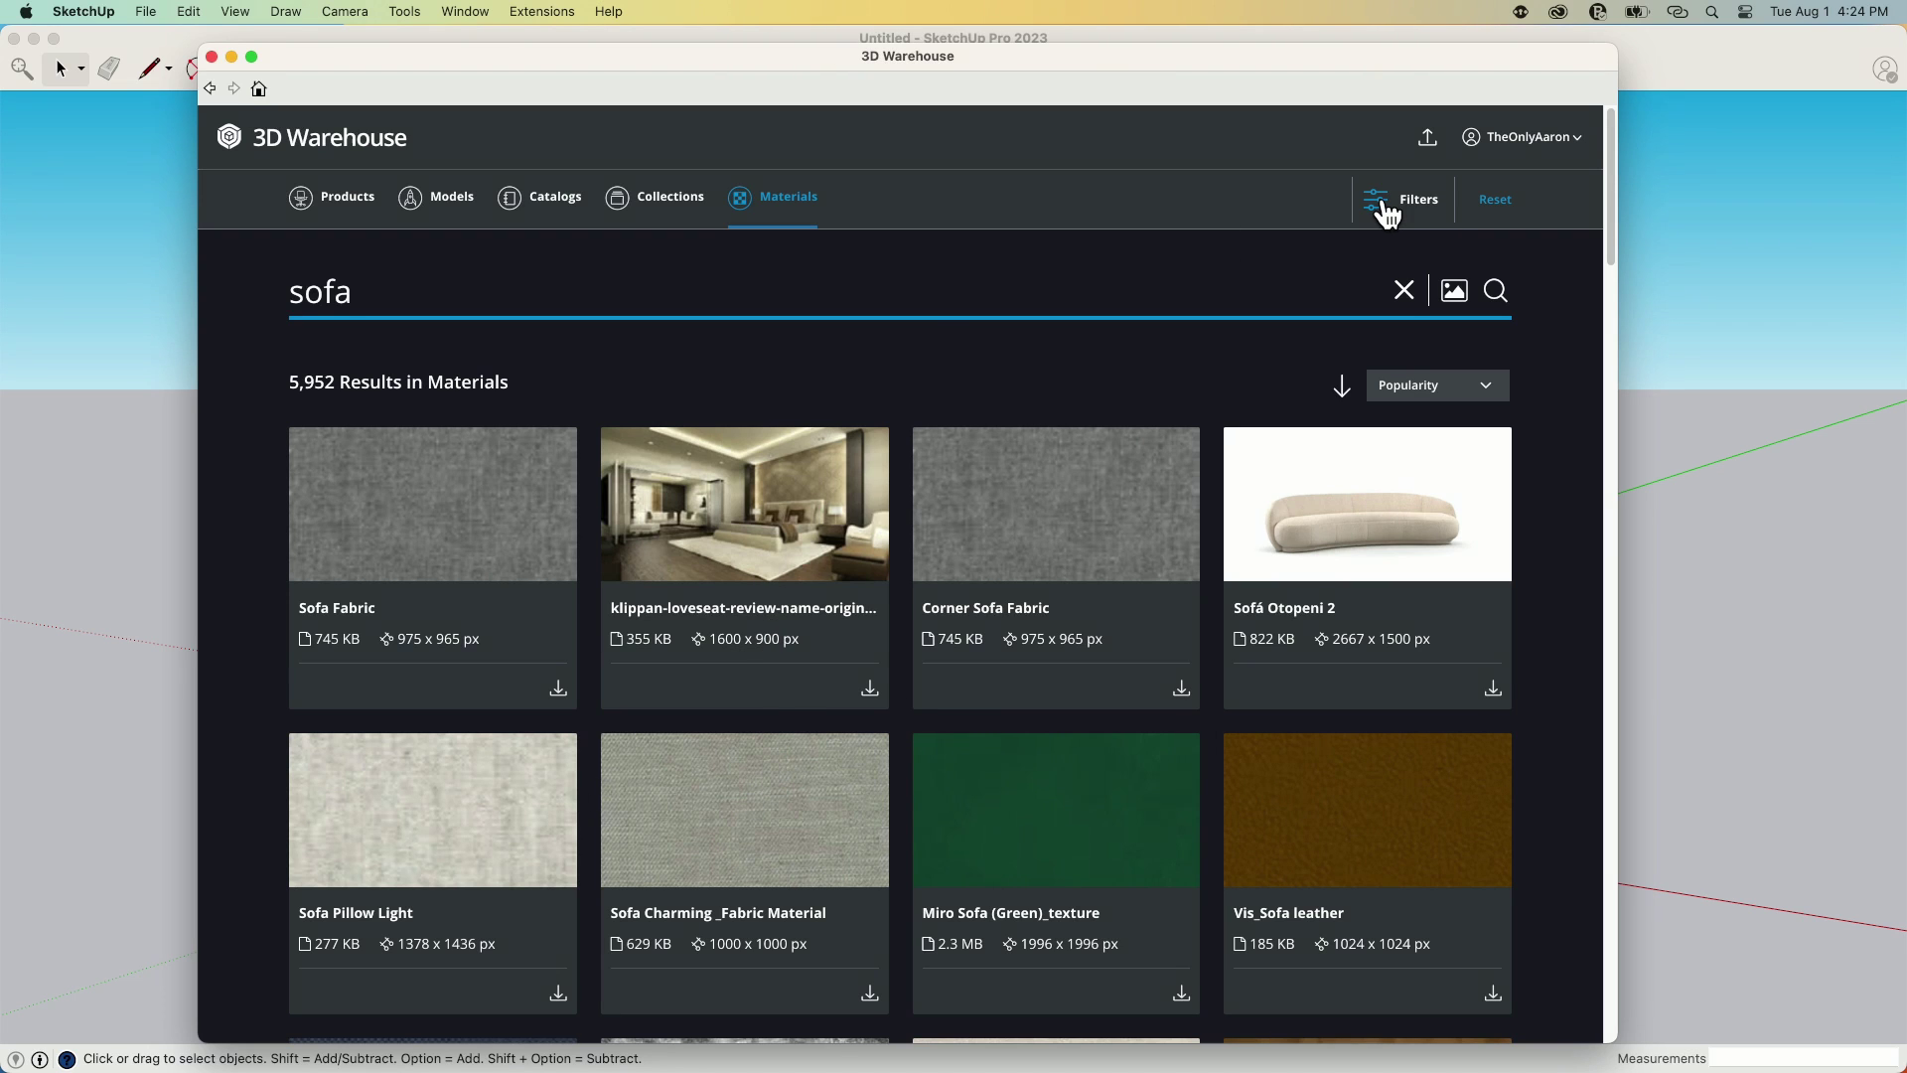
# - Filter the sofa models to Furniture > Residential, leaving 11,586 results
pyautogui.click(445, 198)
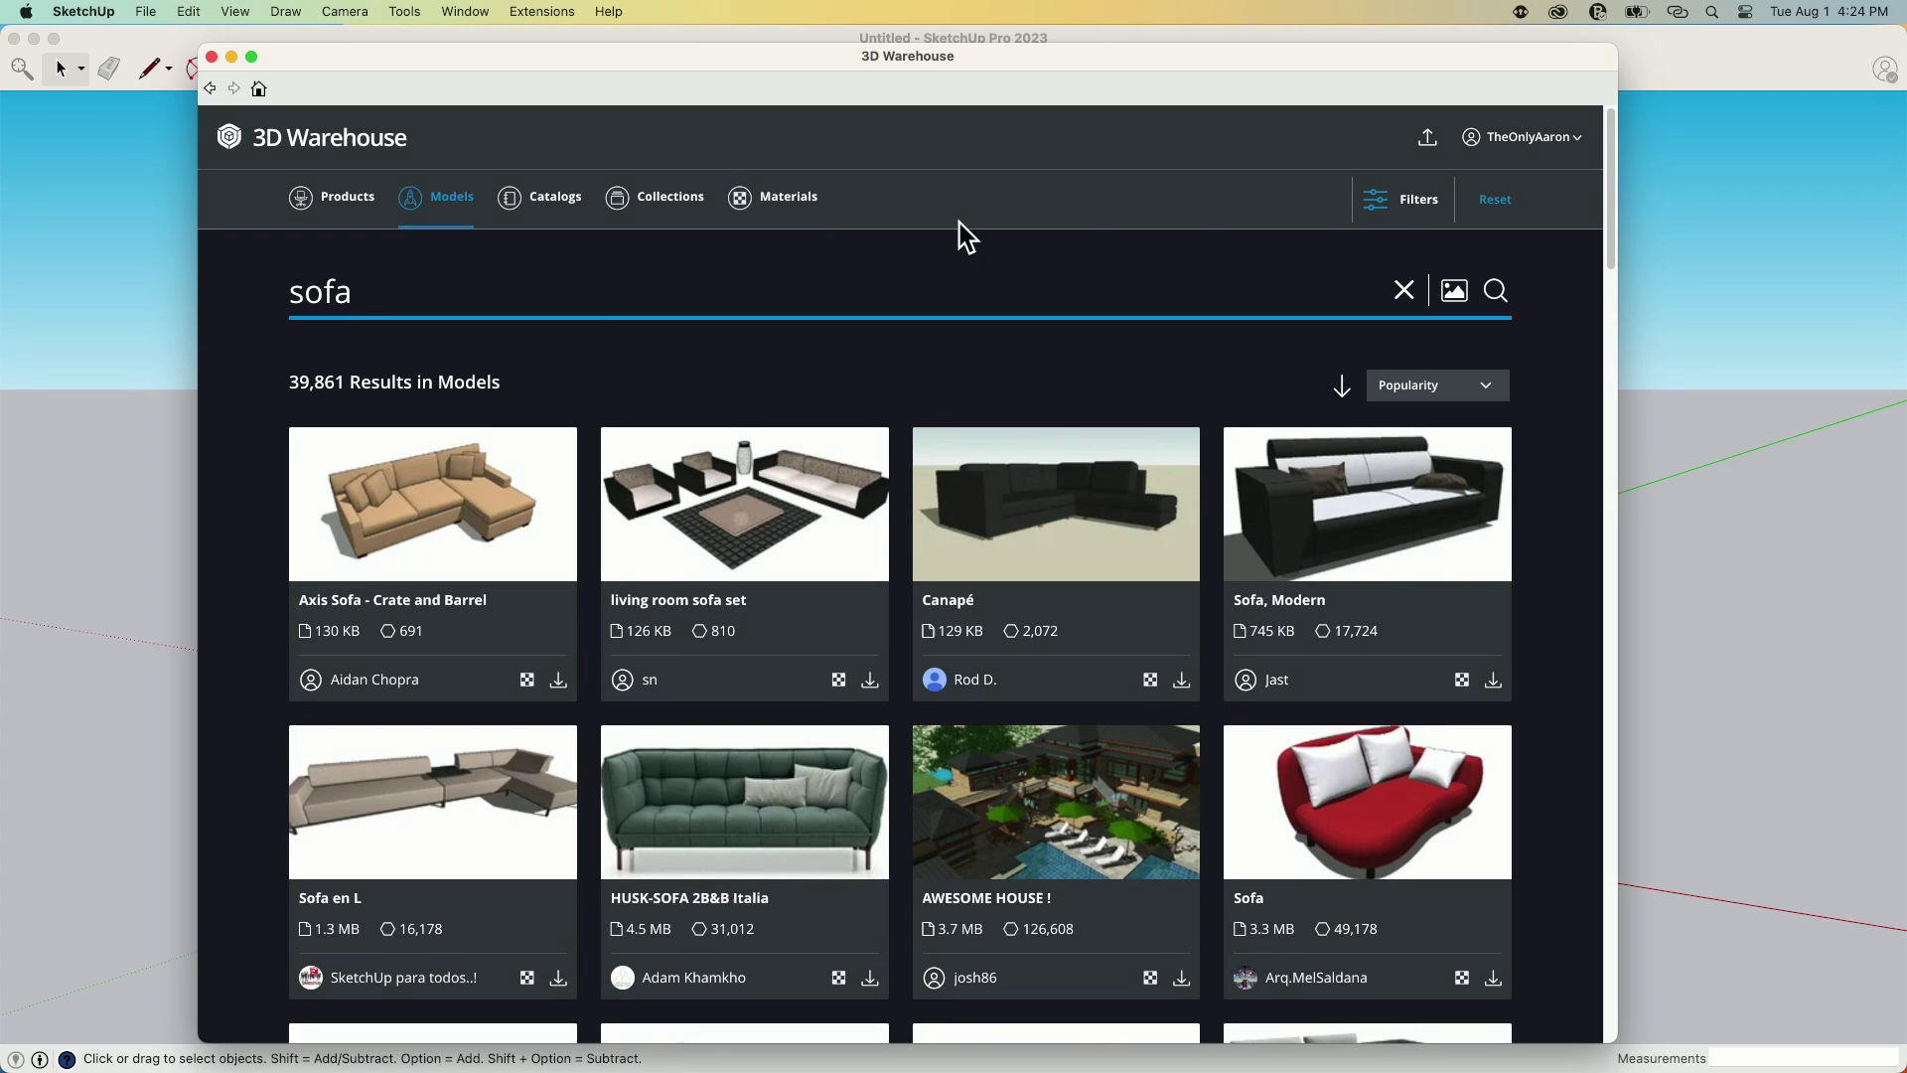
pyautogui.click(1398, 203)
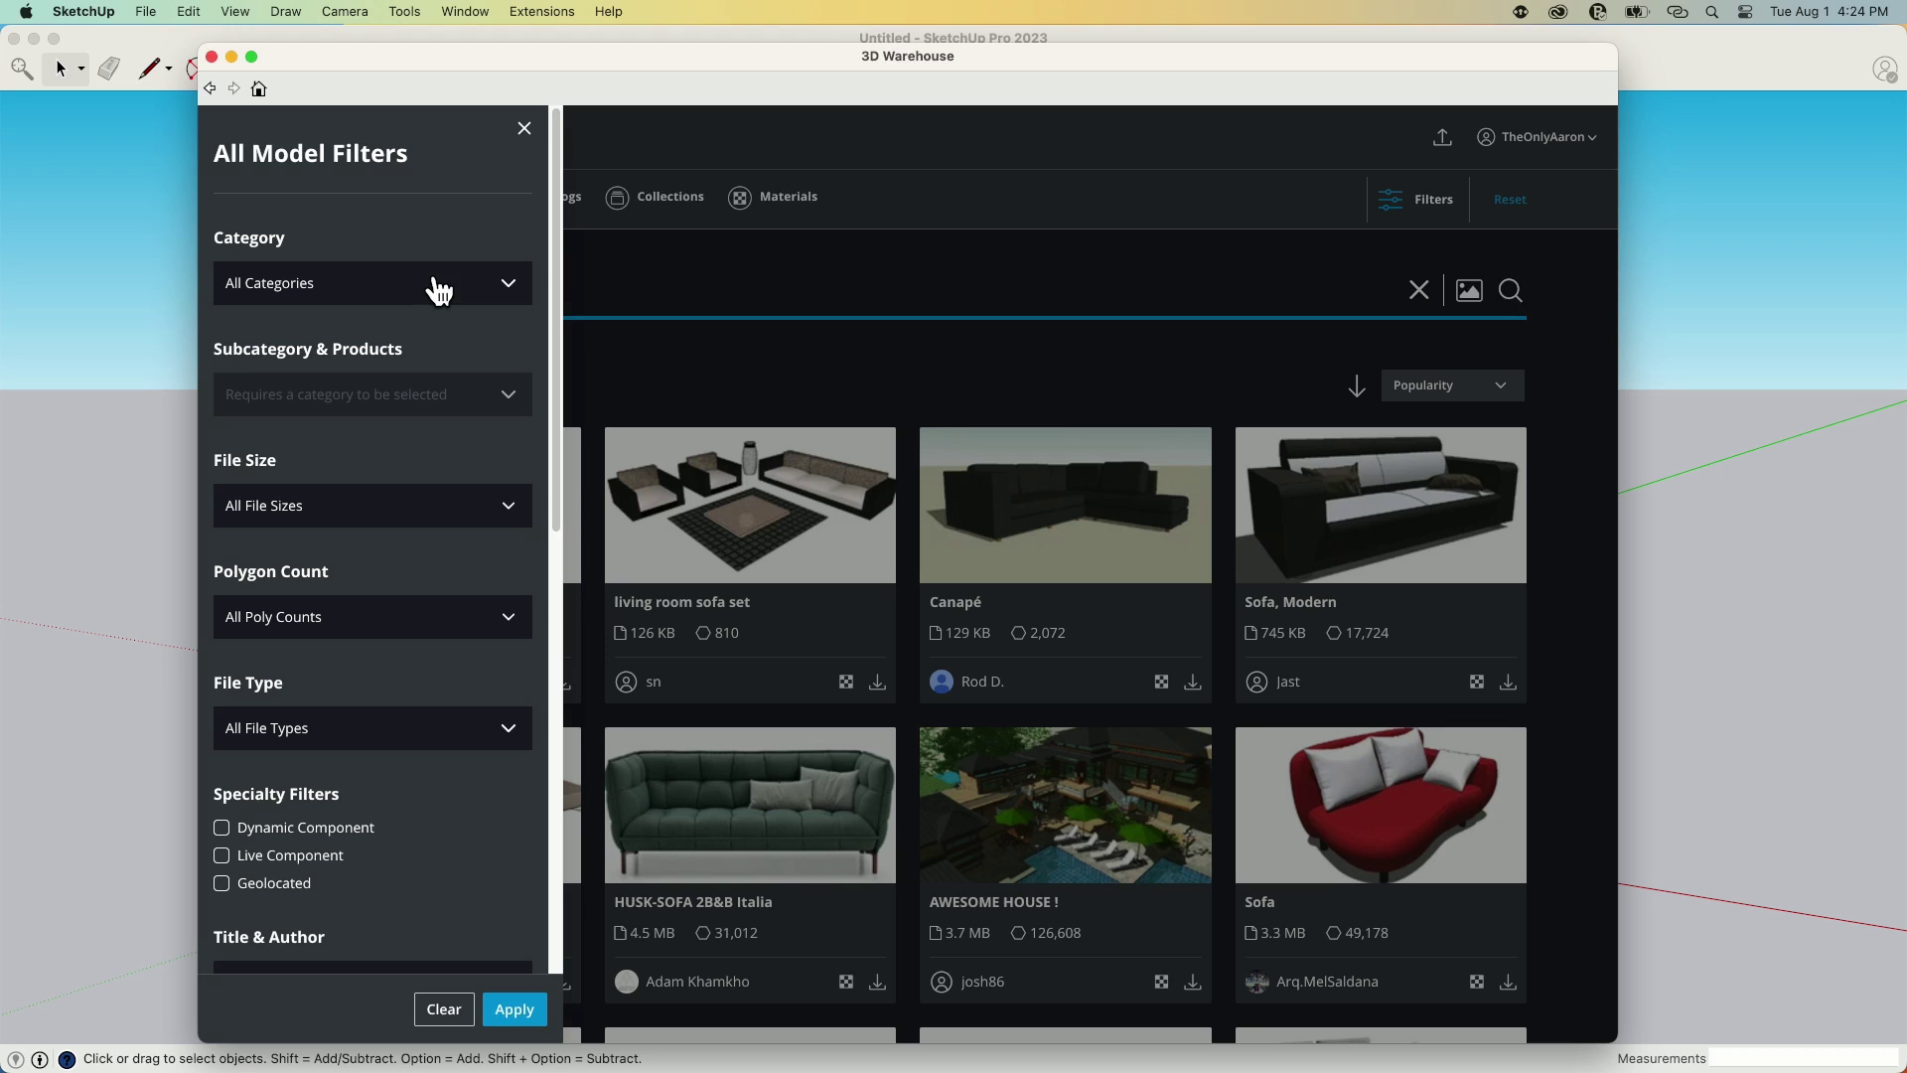
pyautogui.click(475, 293)
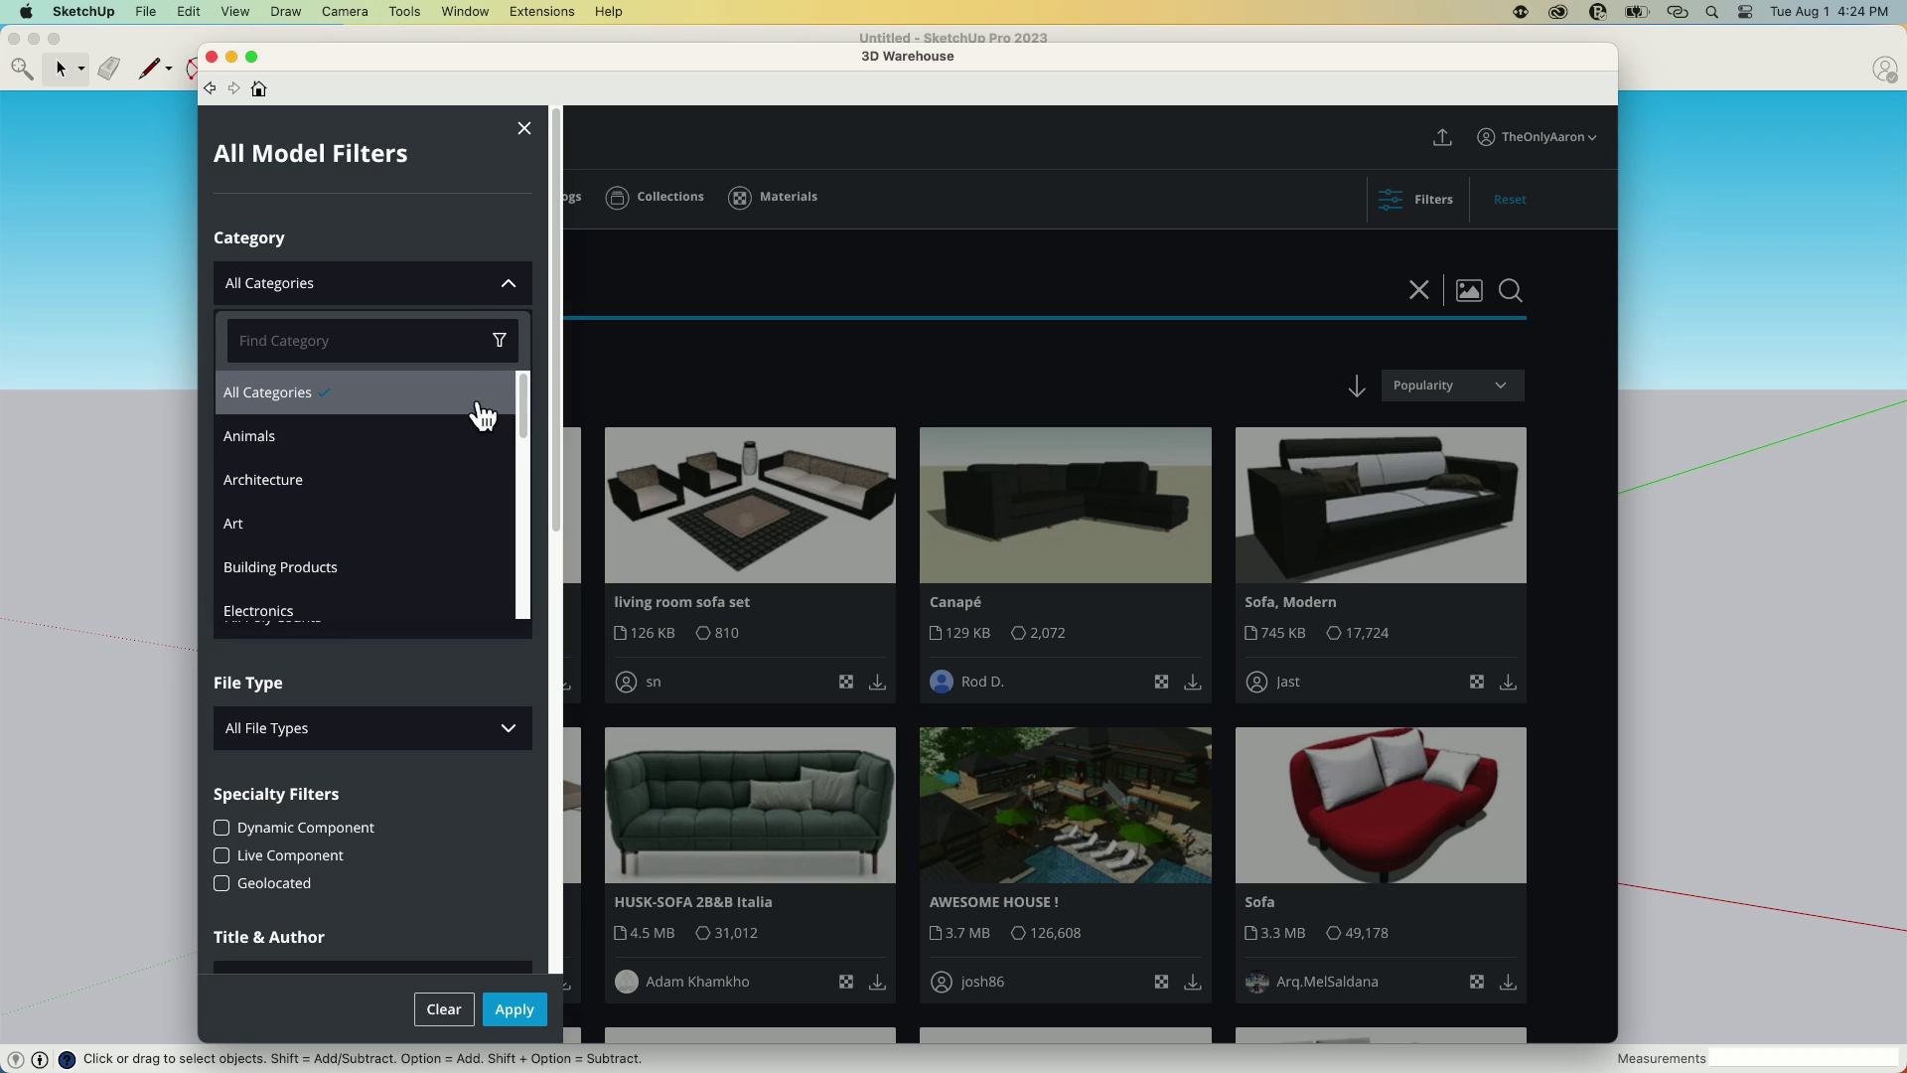
pyautogui.moveTo(525, 395); pyautogui.dragTo(502, 479)
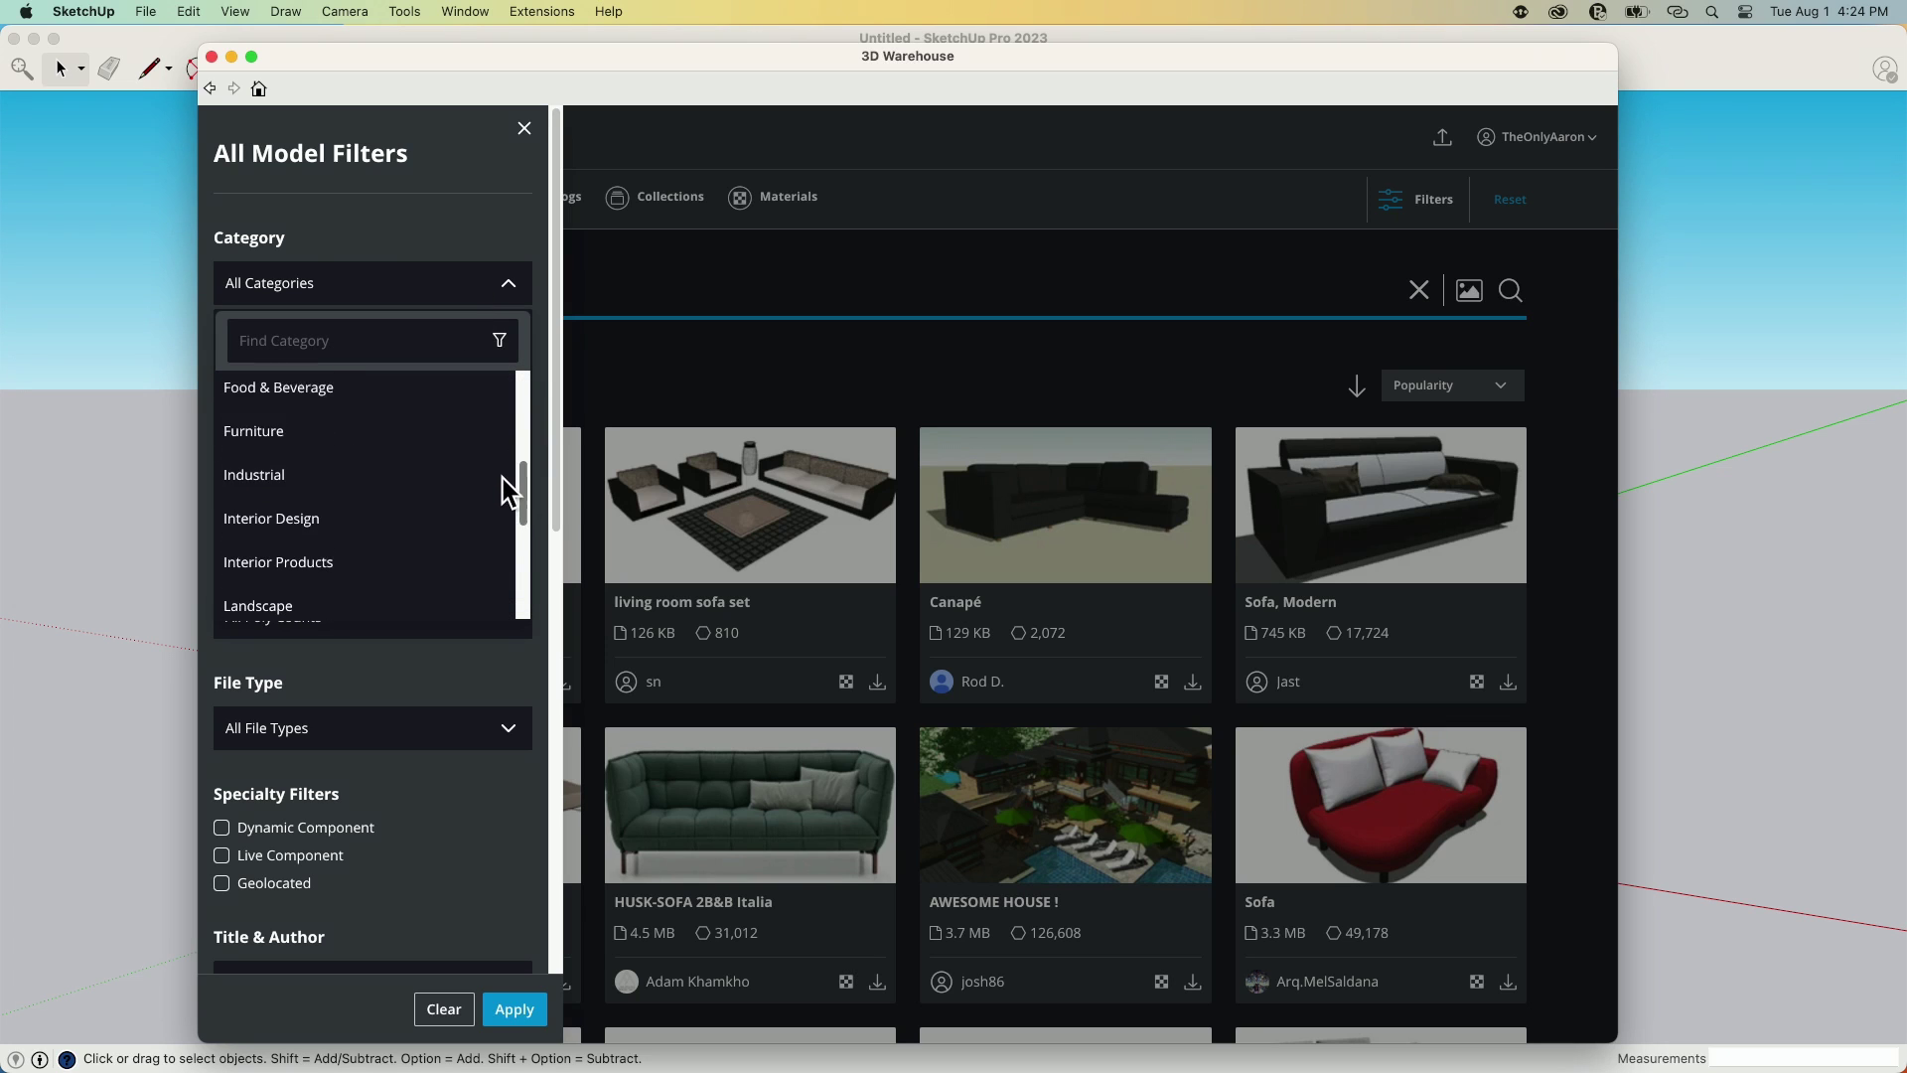
pyautogui.click(308, 430)
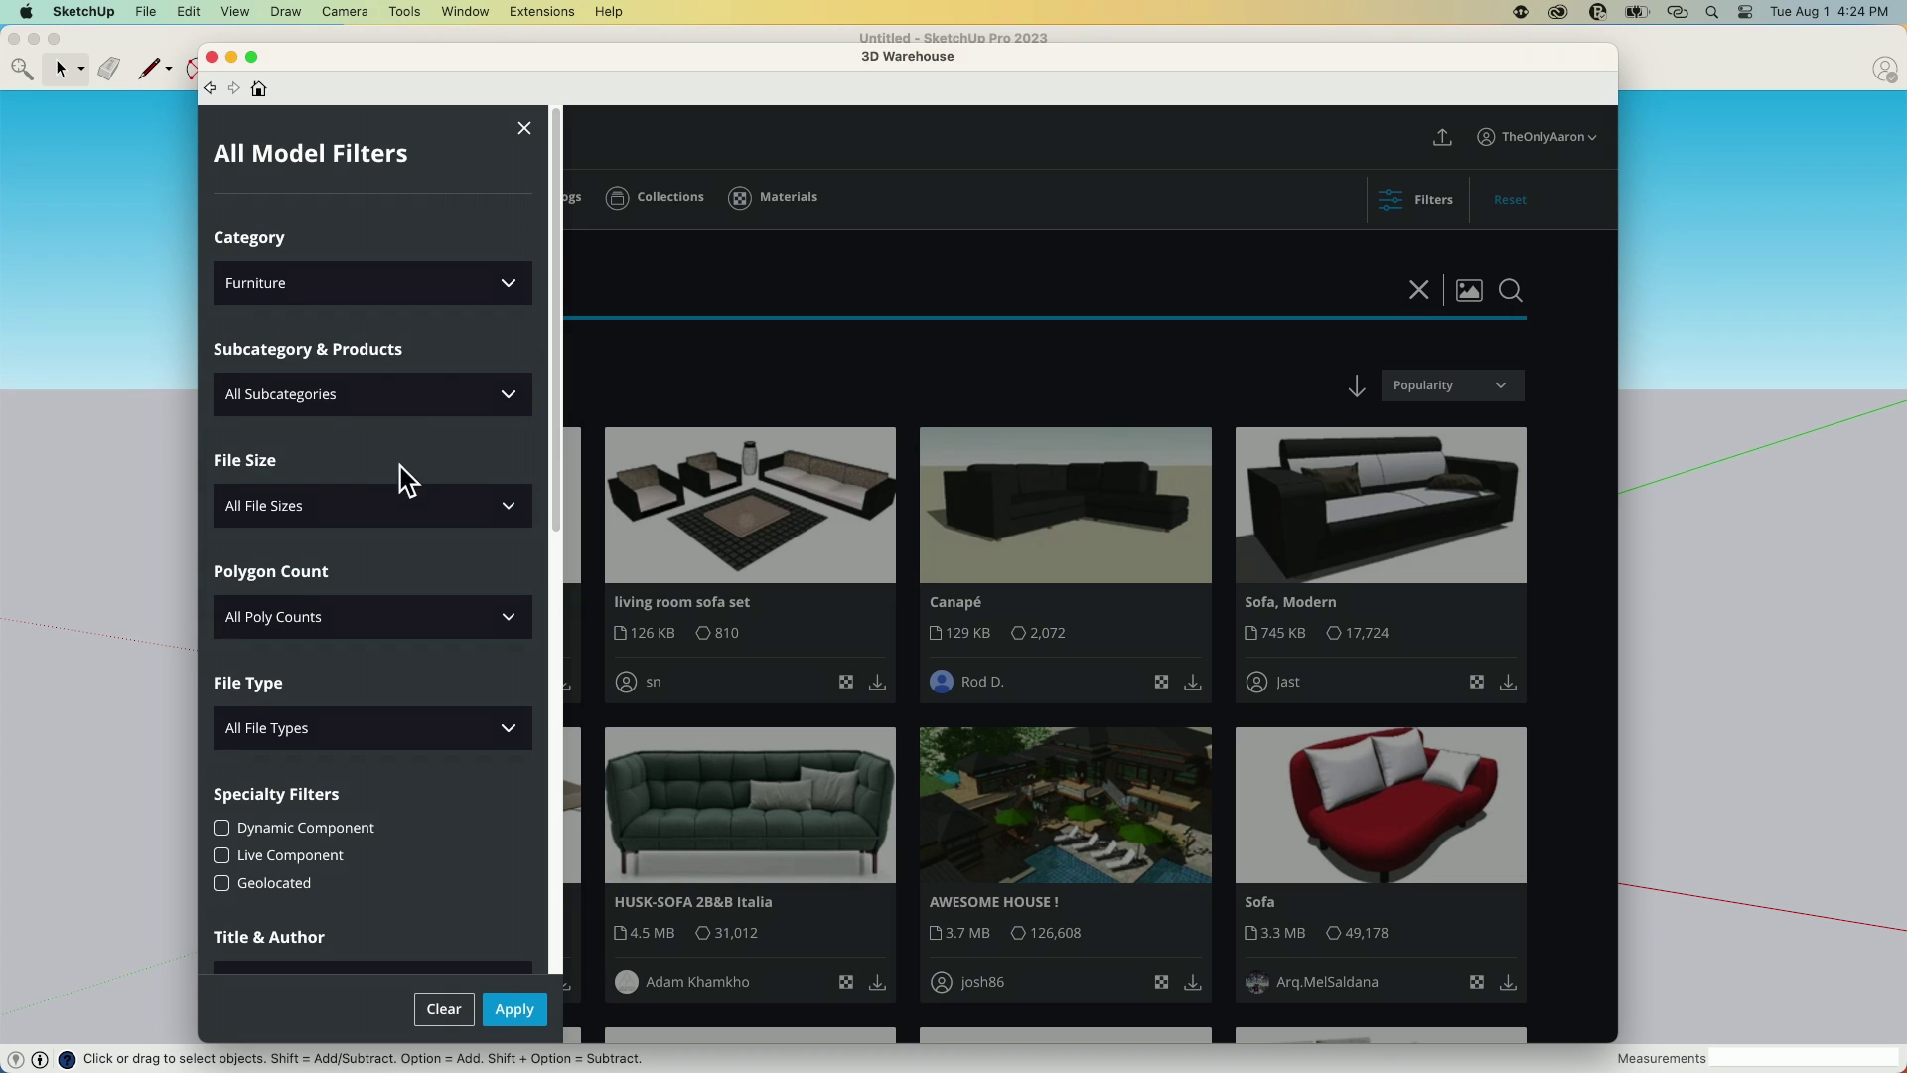
pyautogui.click(378, 411)
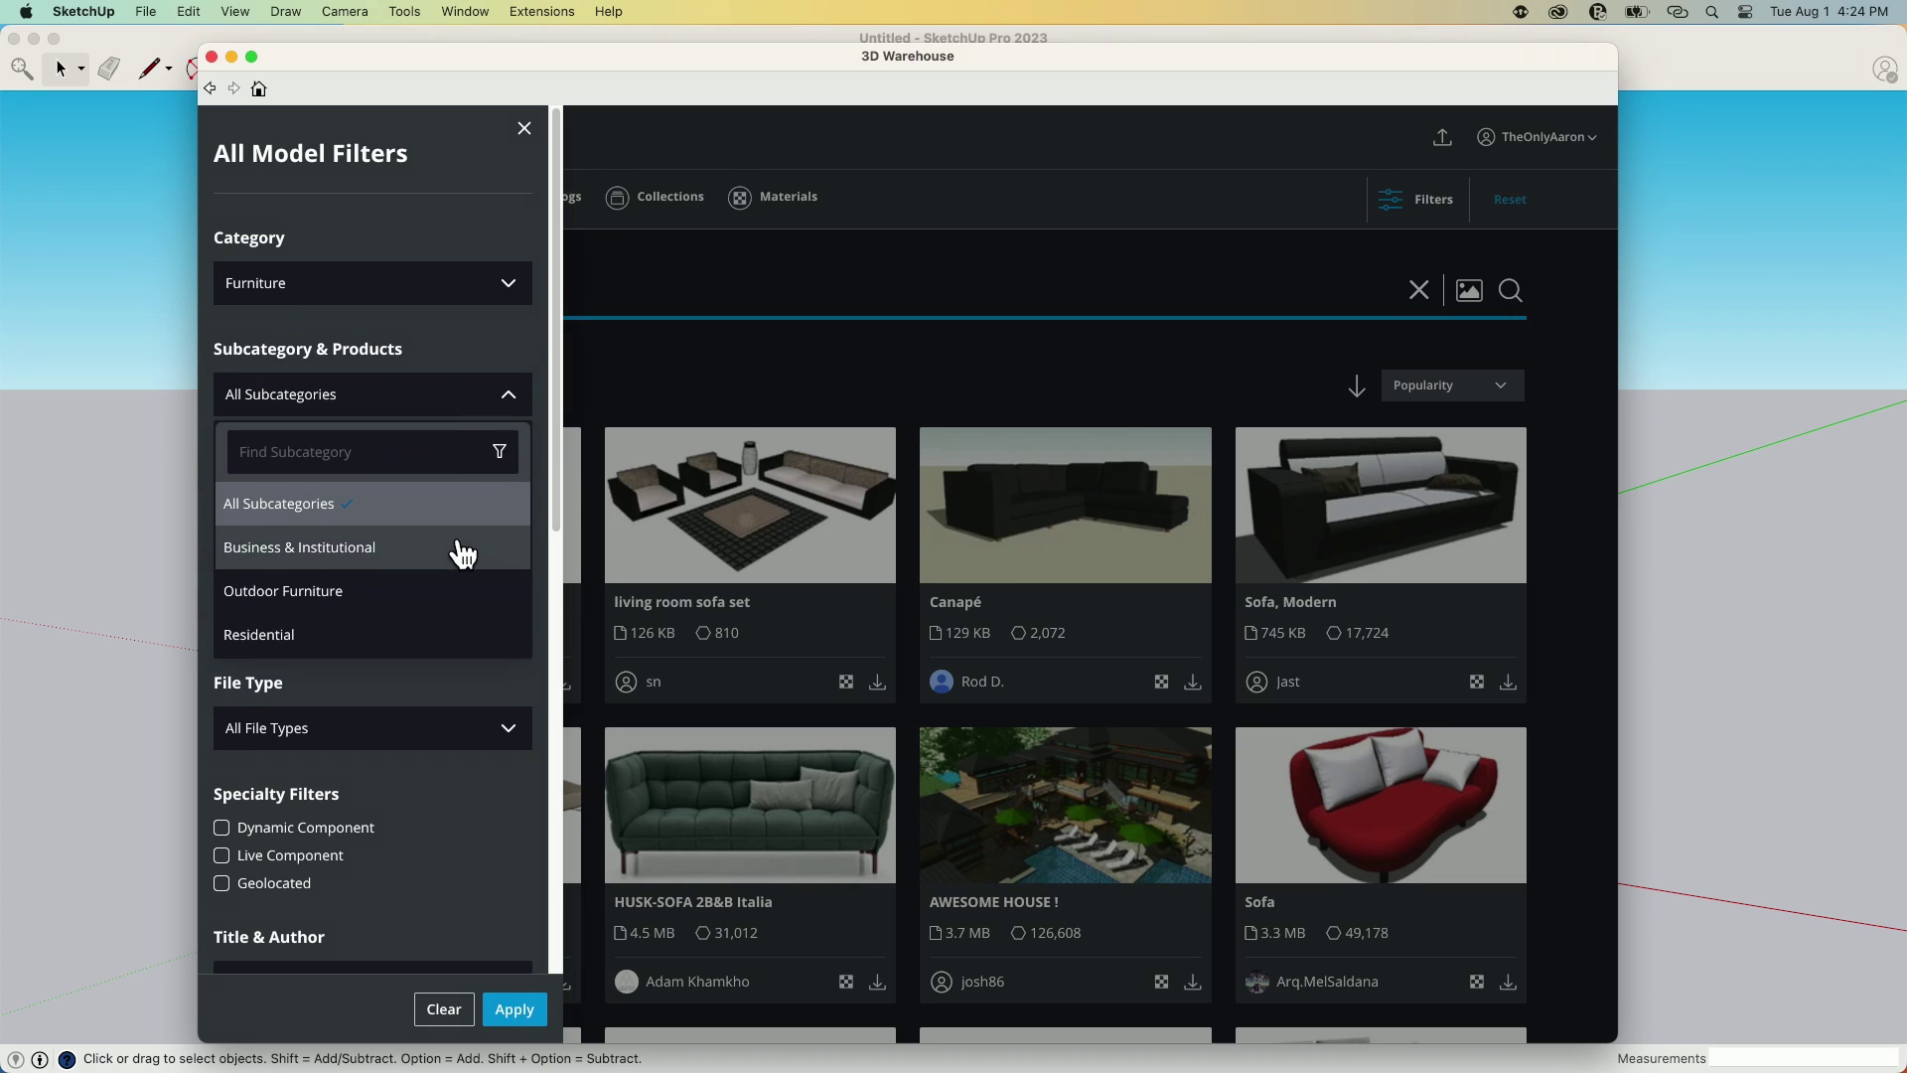
pyautogui.click(262, 636)
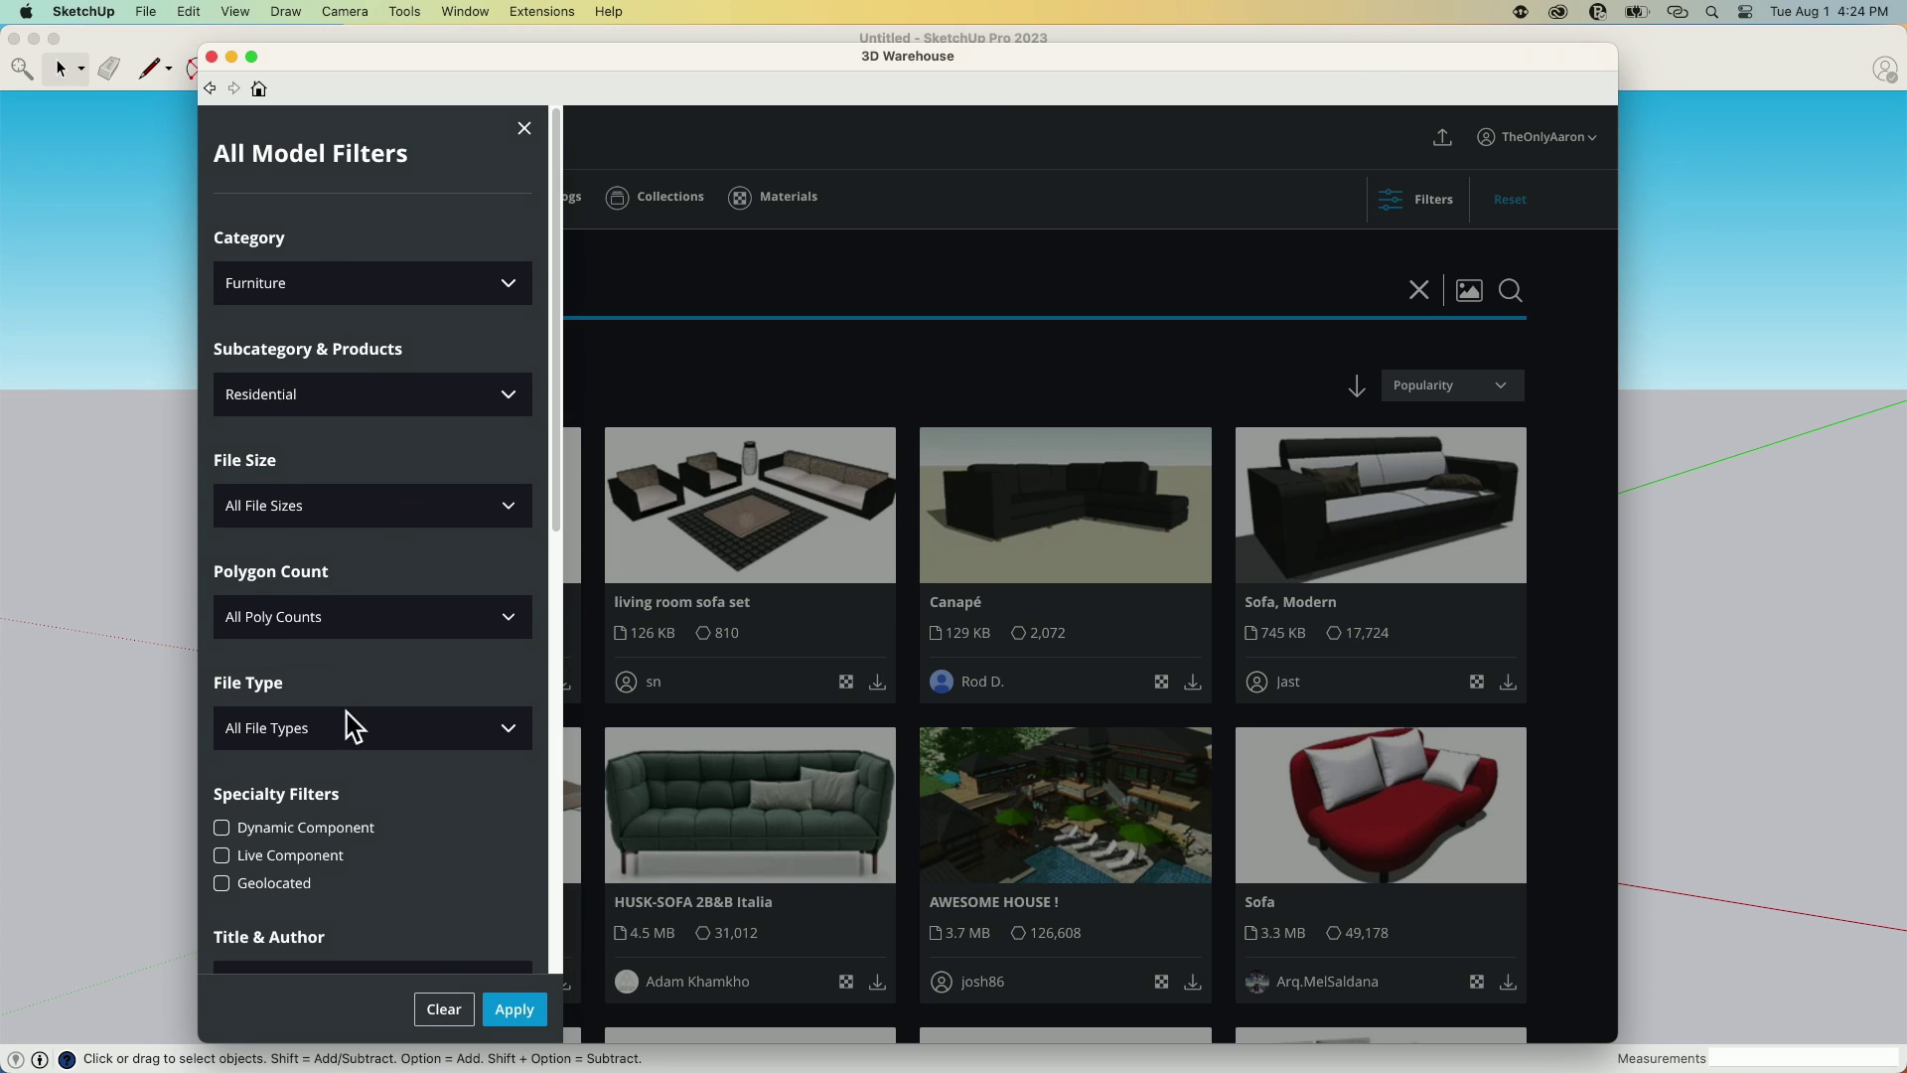
pyautogui.click(514, 1008)
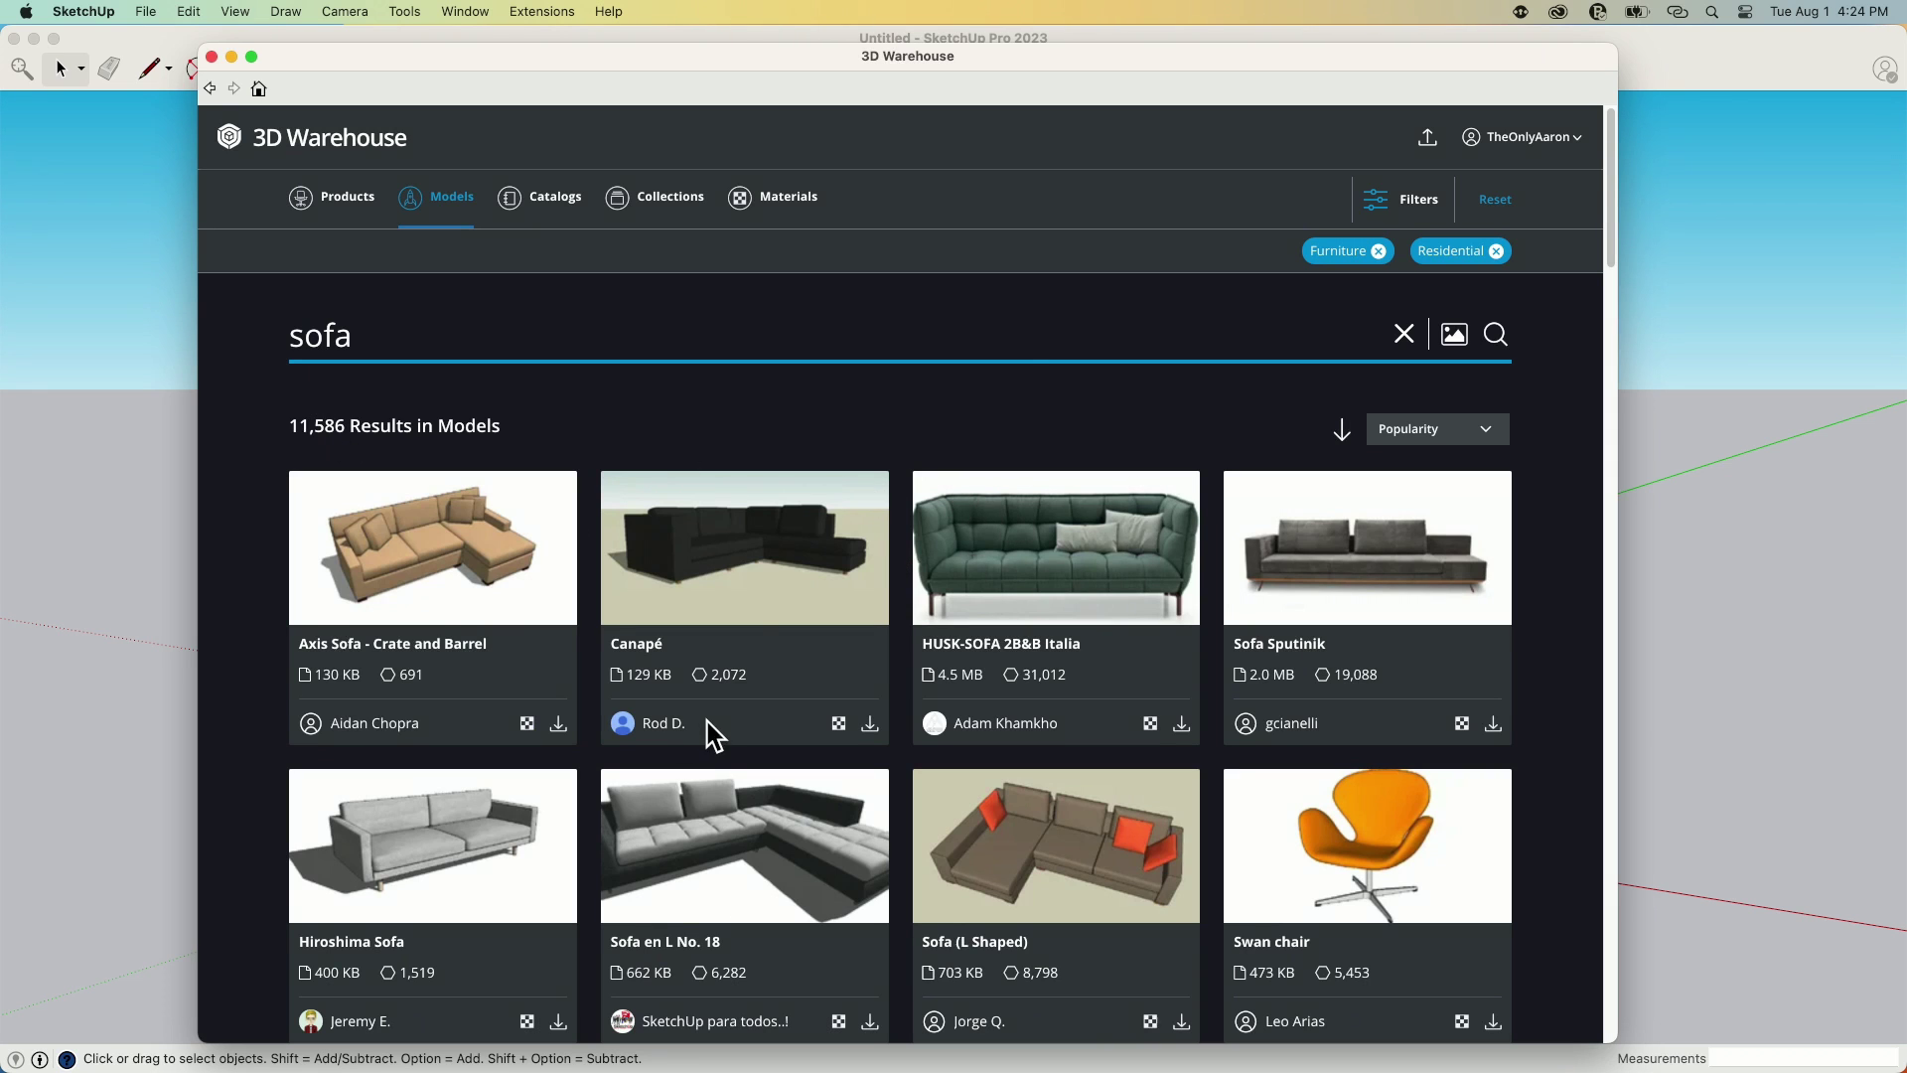
# - Limit the model file size filter to Up to 25 MB
pyautogui.click(1385, 199)
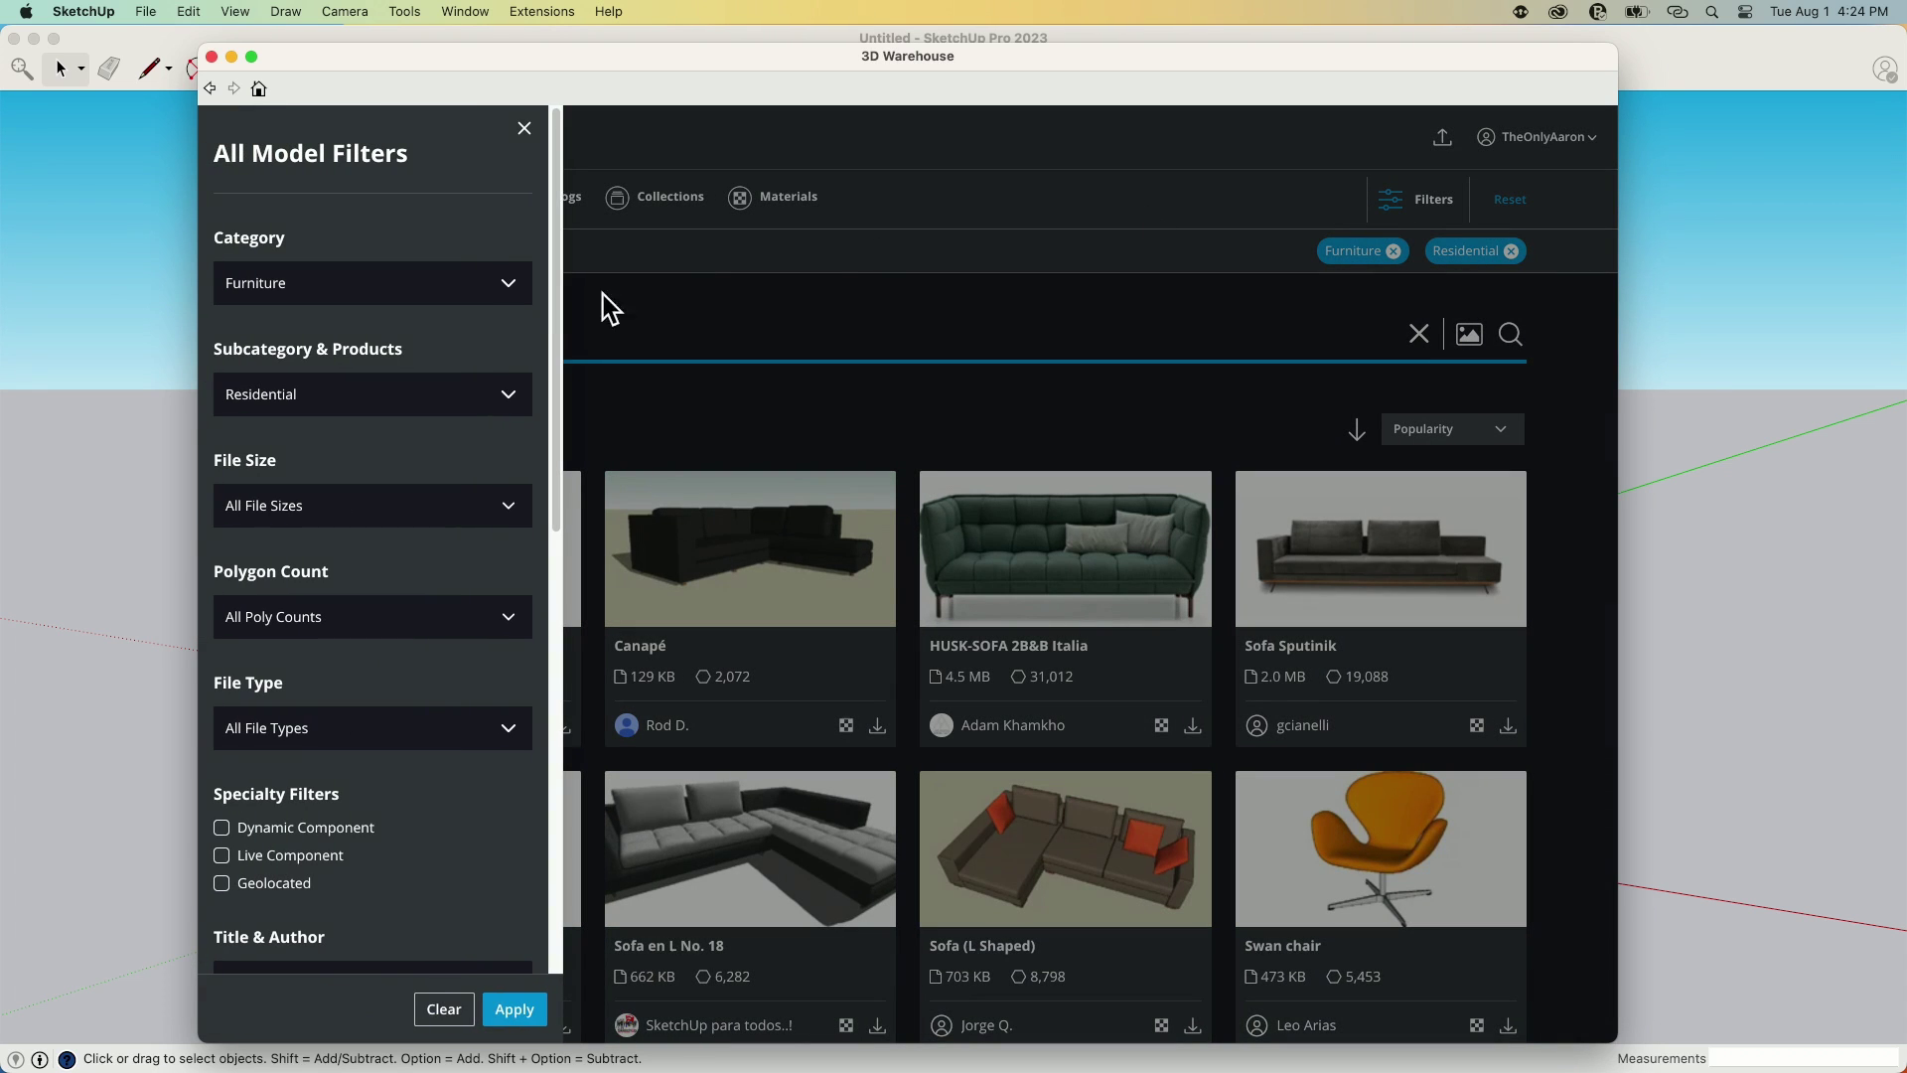
pyautogui.click(477, 508)
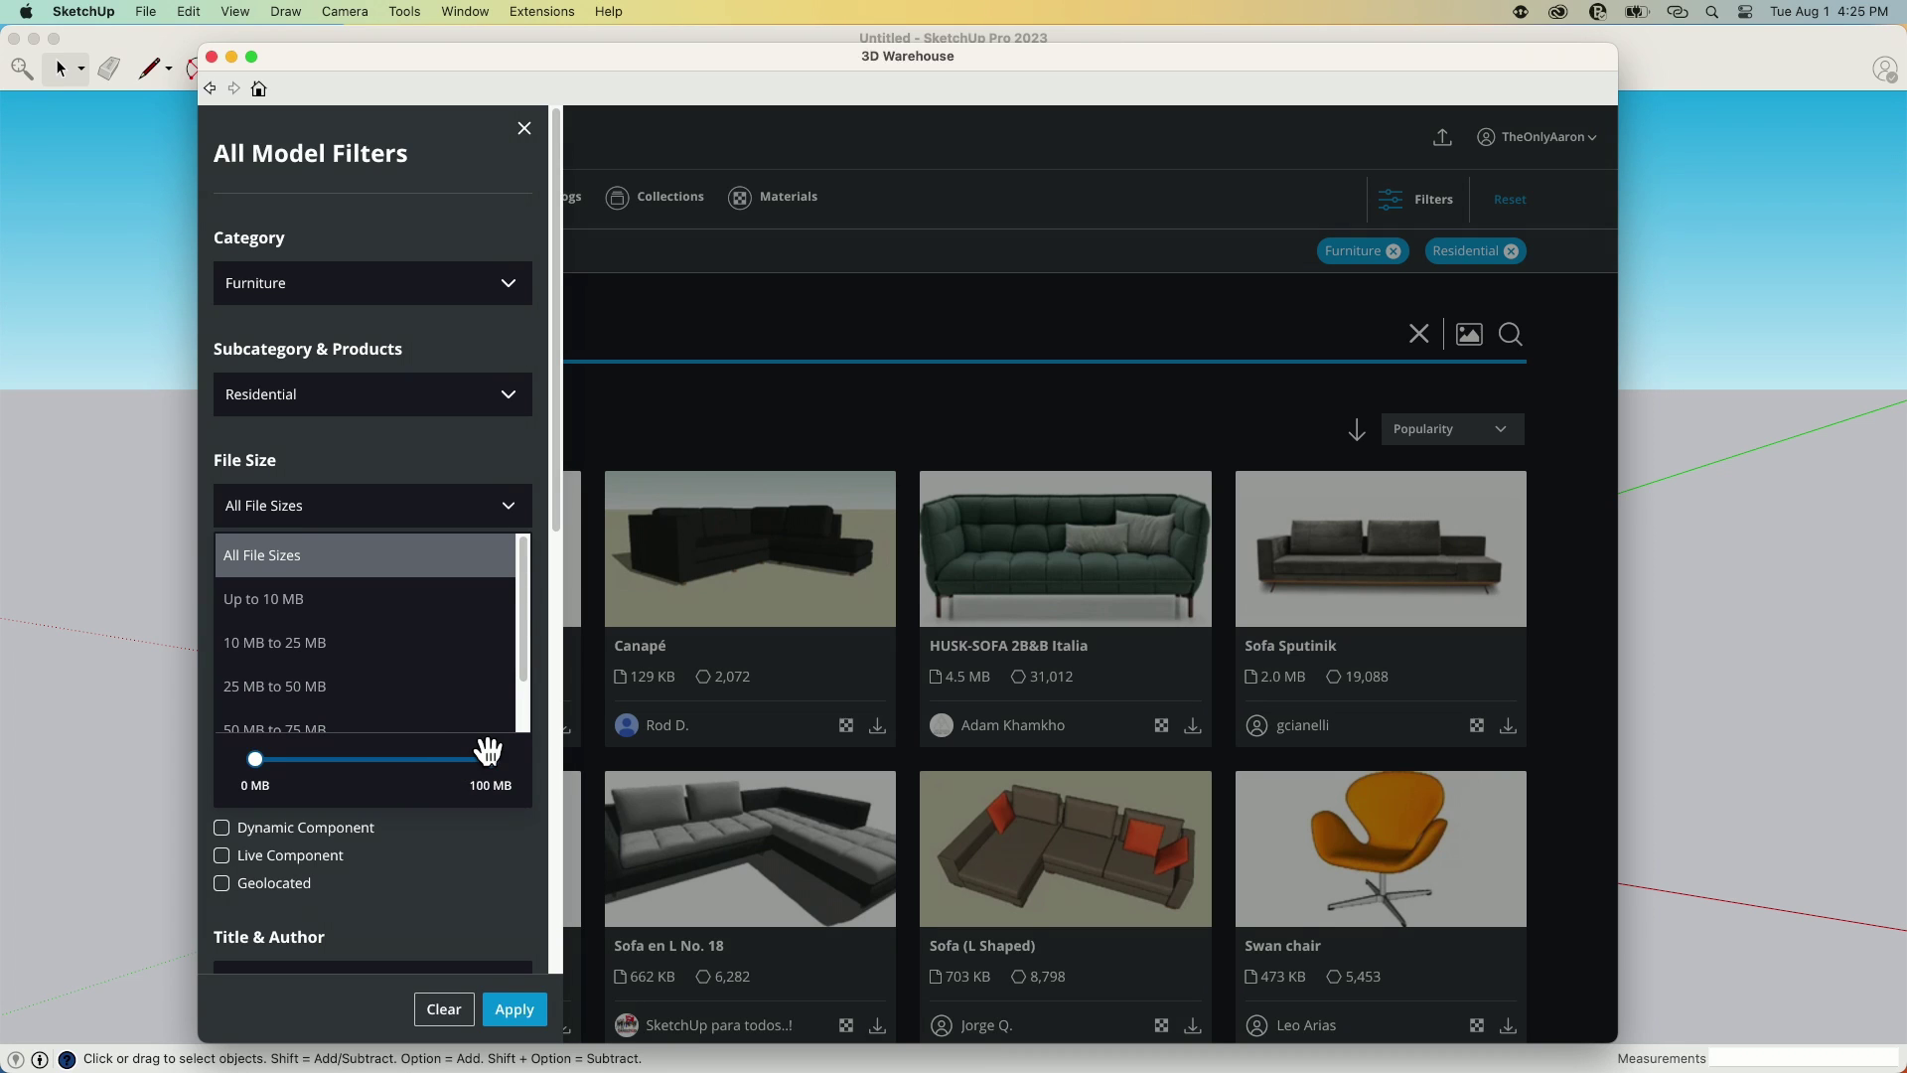
pyautogui.moveTo(493, 761); pyautogui.dragTo(321, 748)
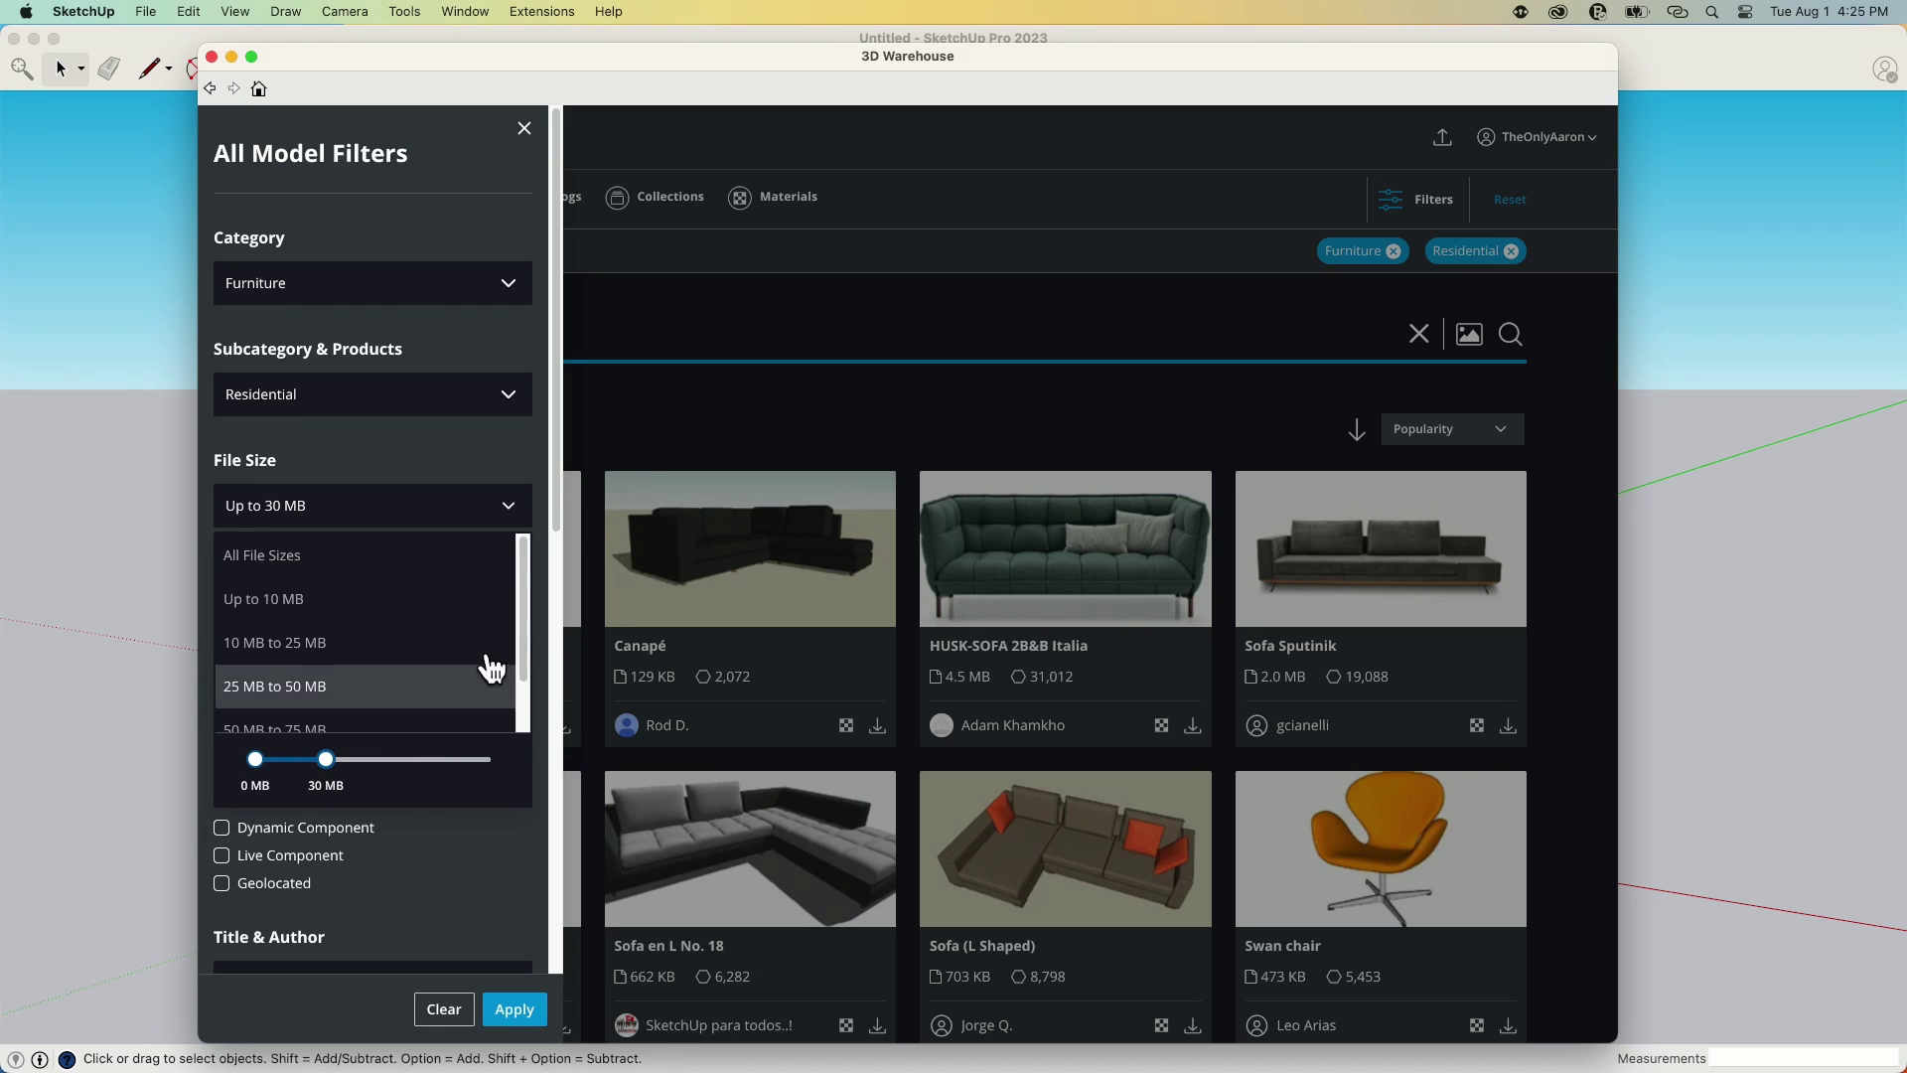
pyautogui.scroll(-1, 421, 652)
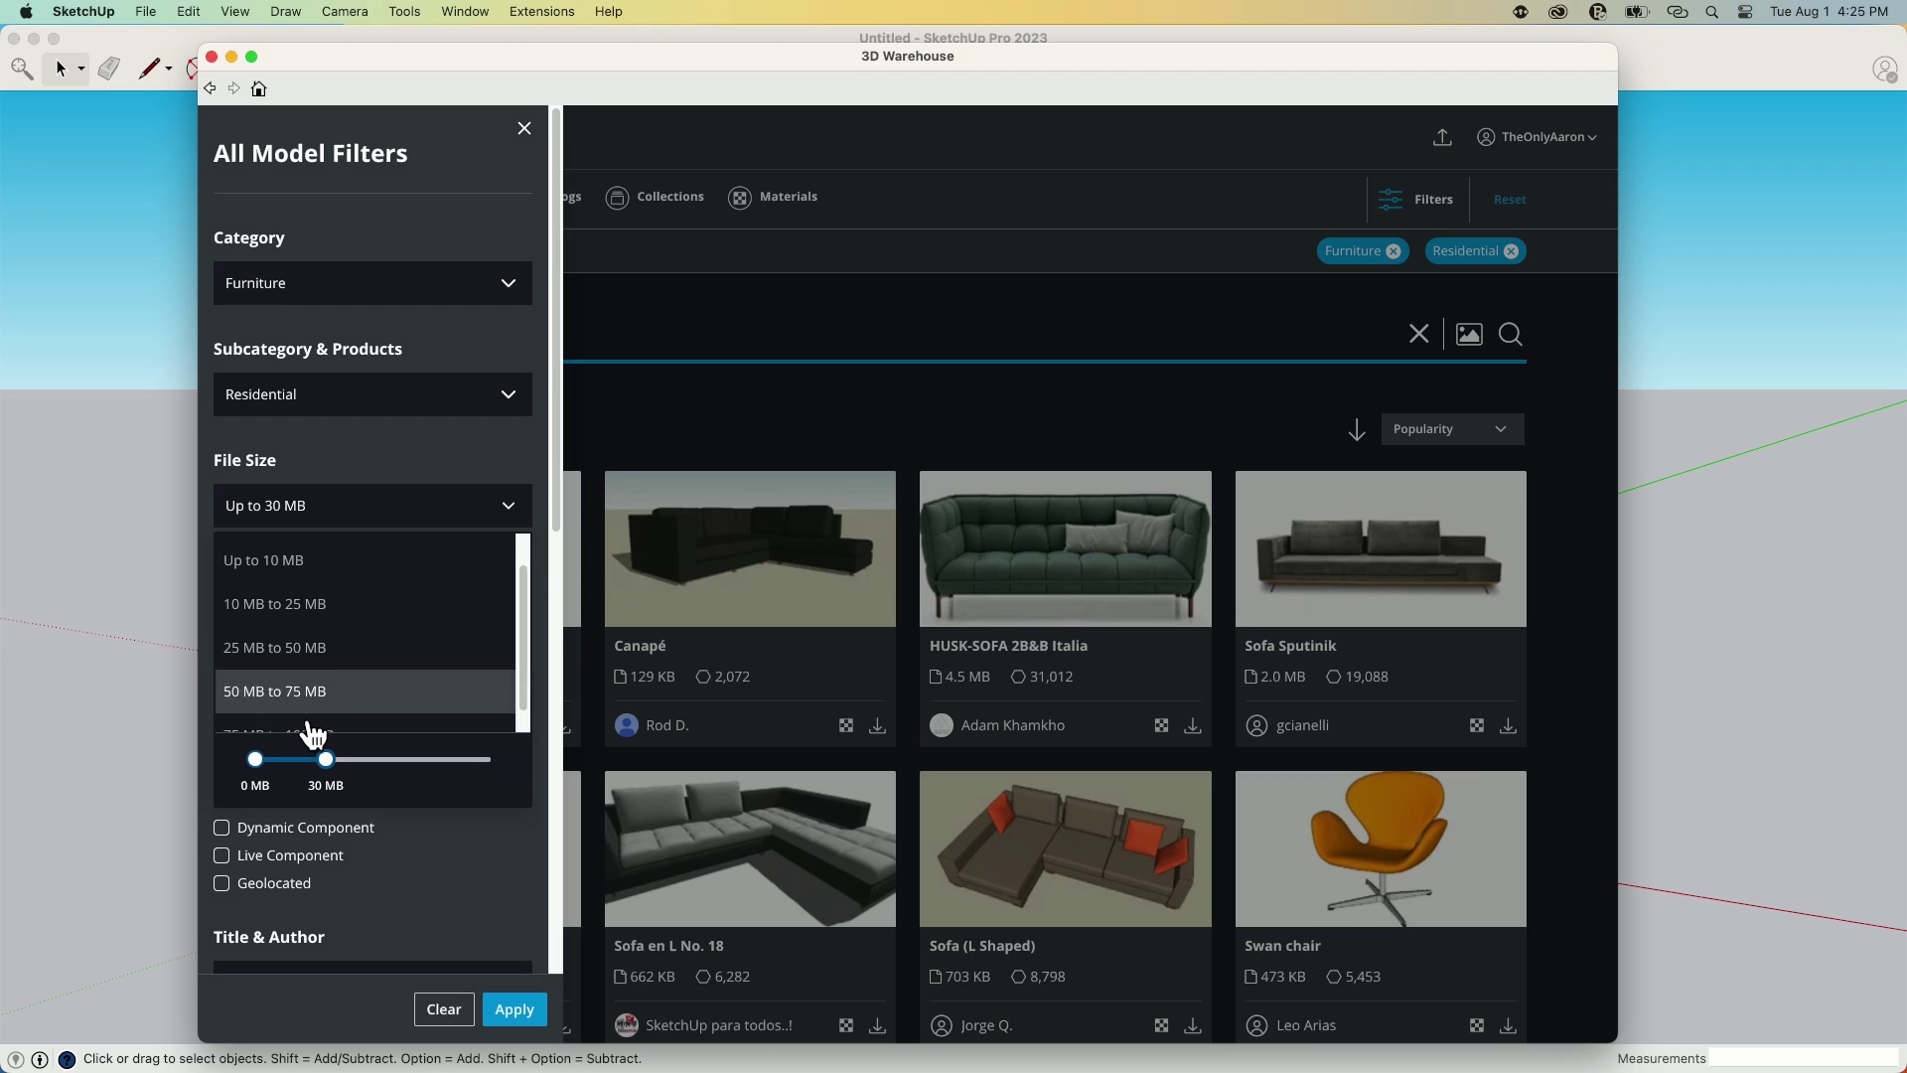
pyautogui.moveTo(319, 760); pyautogui.dragTo(312, 758)
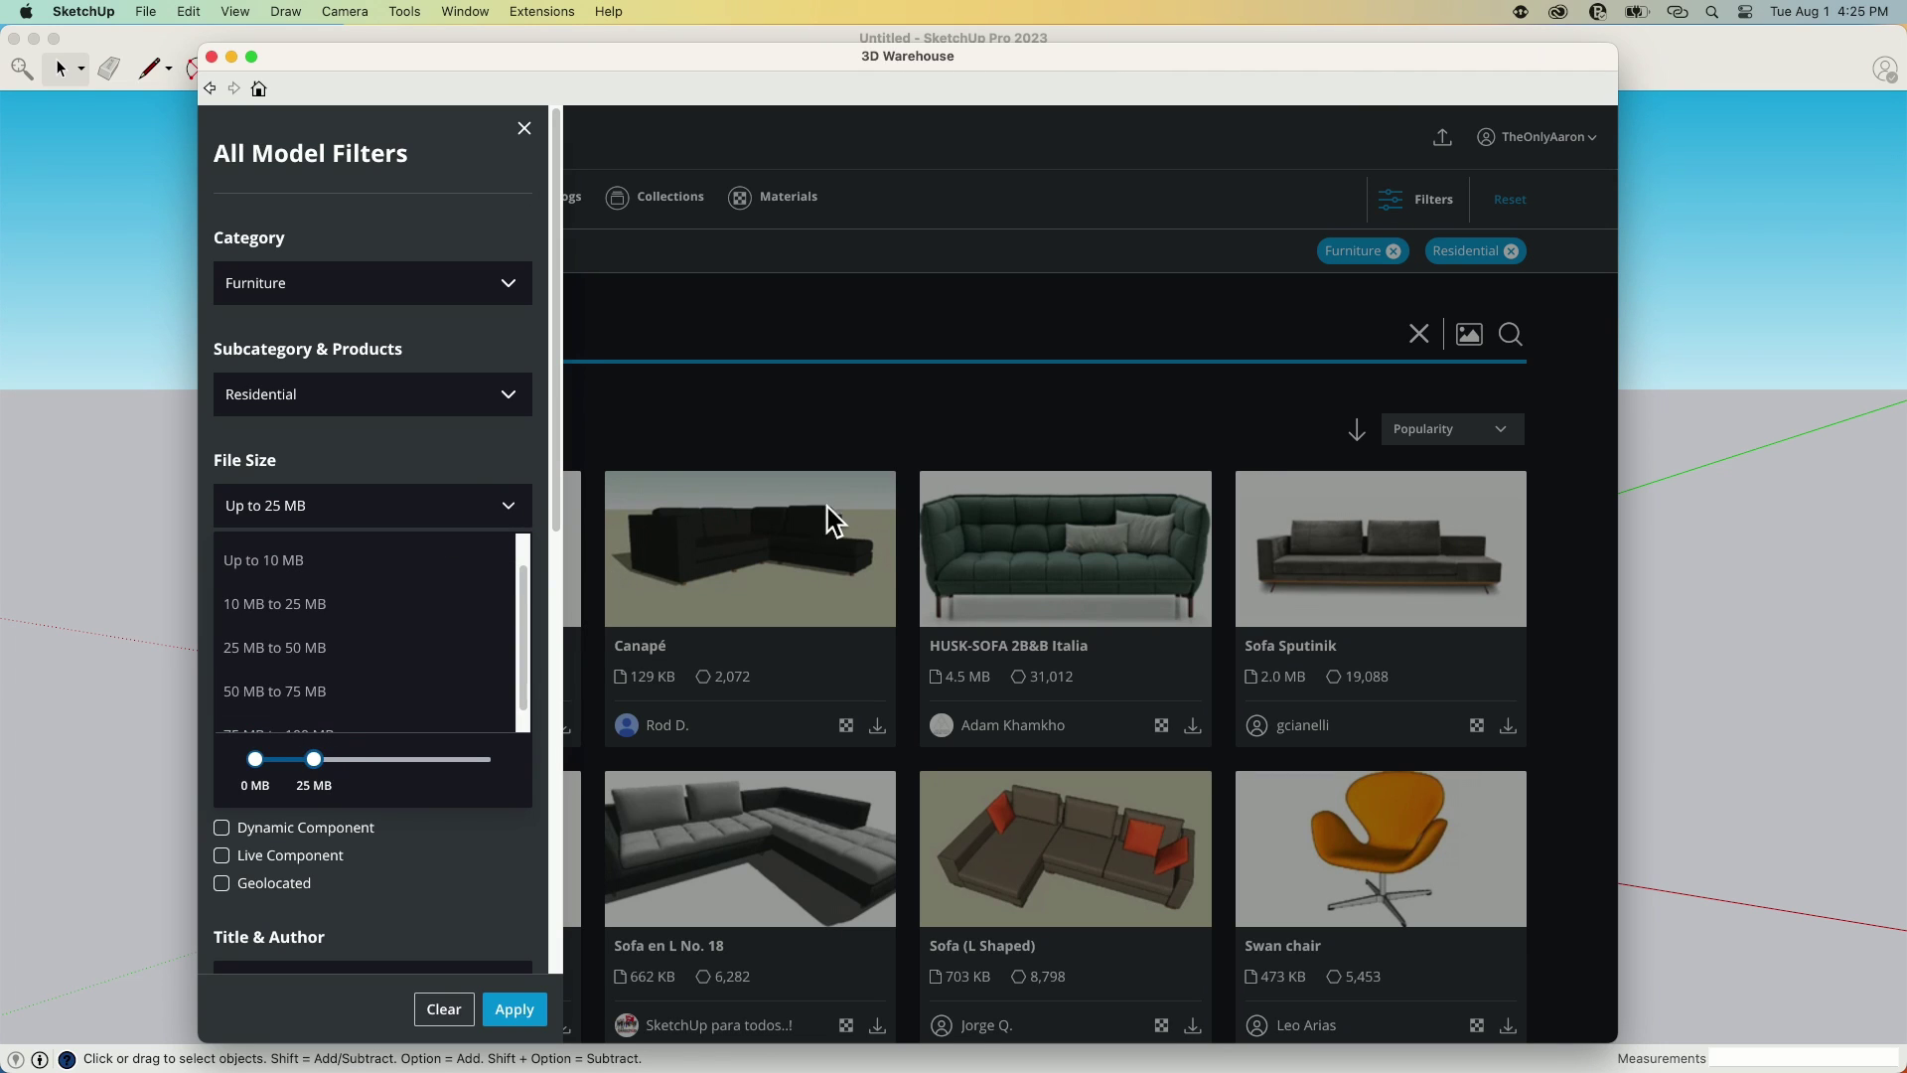
pyautogui.click(430, 450)
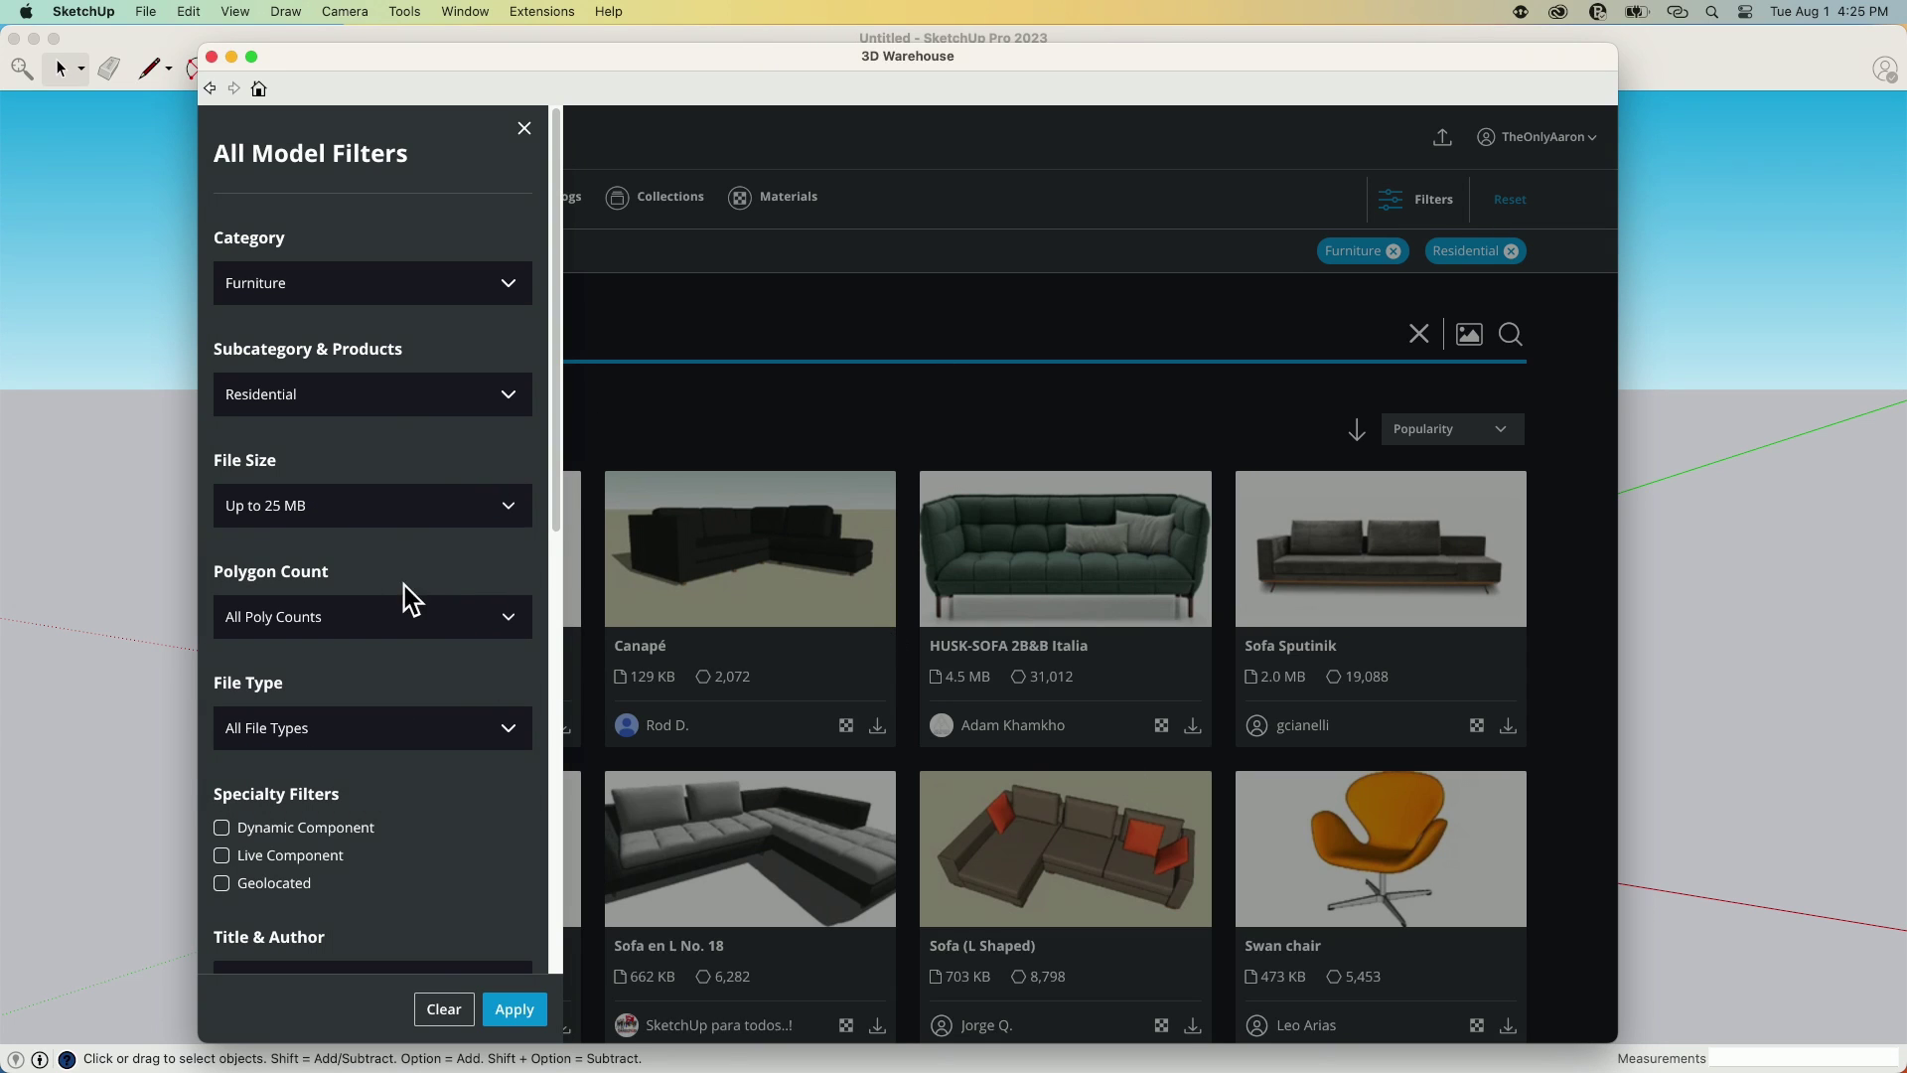
pyautogui.click(393, 618)
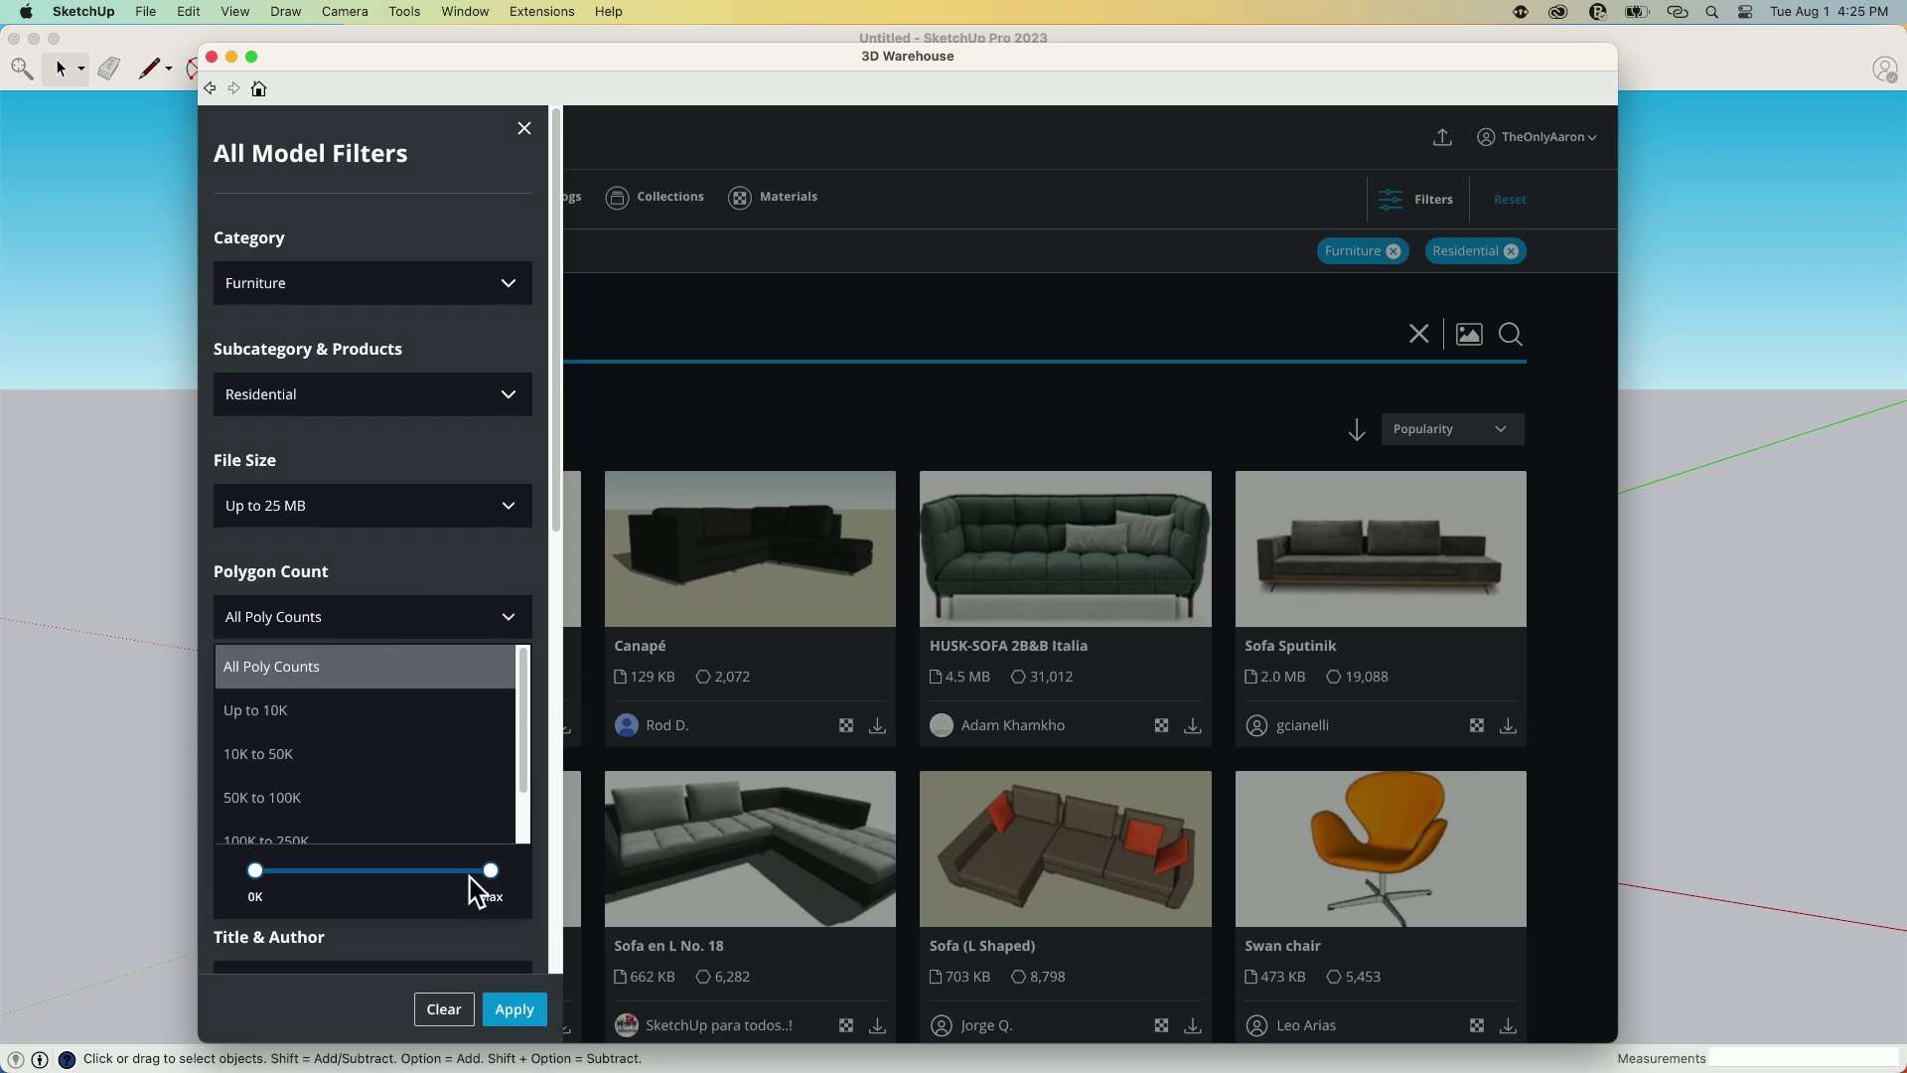
# - Cap the polygon count filter at Up to 20K
pyautogui.moveTo(489, 868); pyautogui.dragTo(338, 864)
pyautogui.scroll(-2, 349, 779)
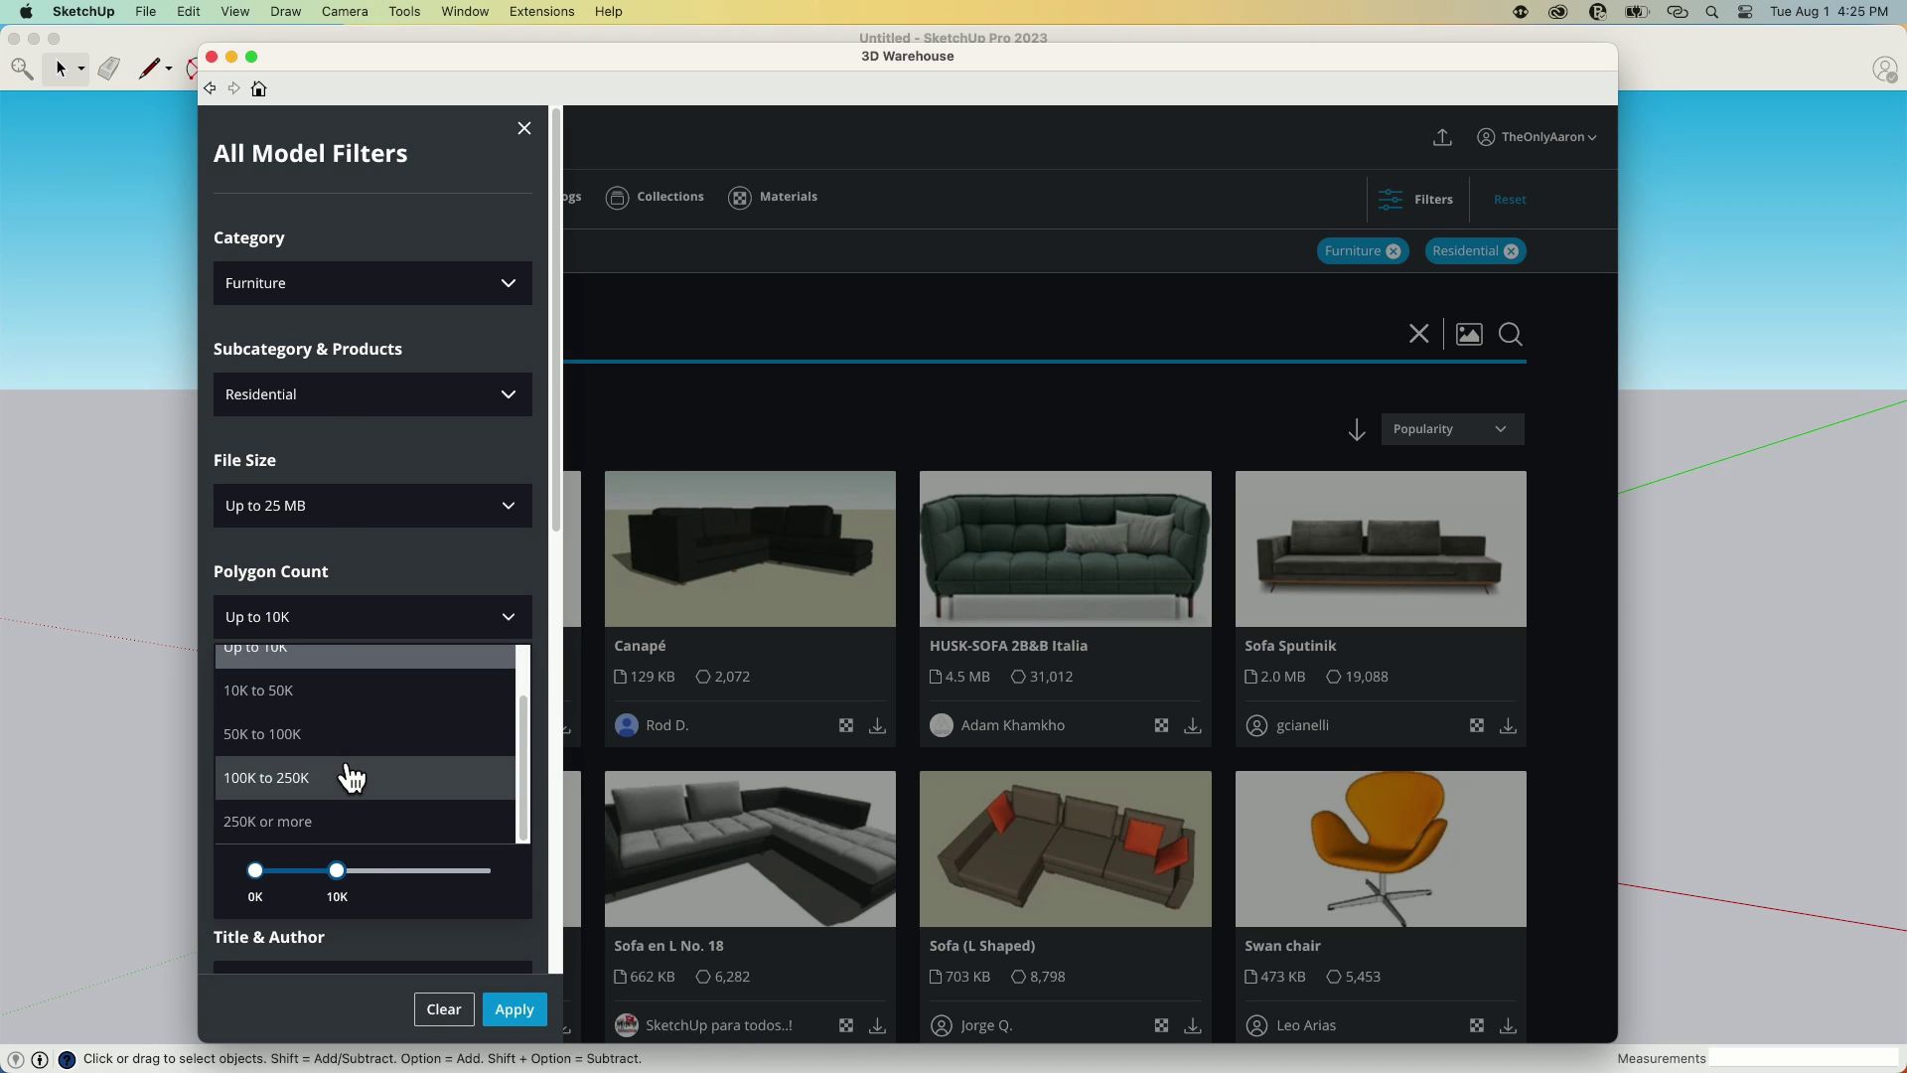
pyautogui.moveTo(339, 867); pyautogui.dragTo(360, 865)
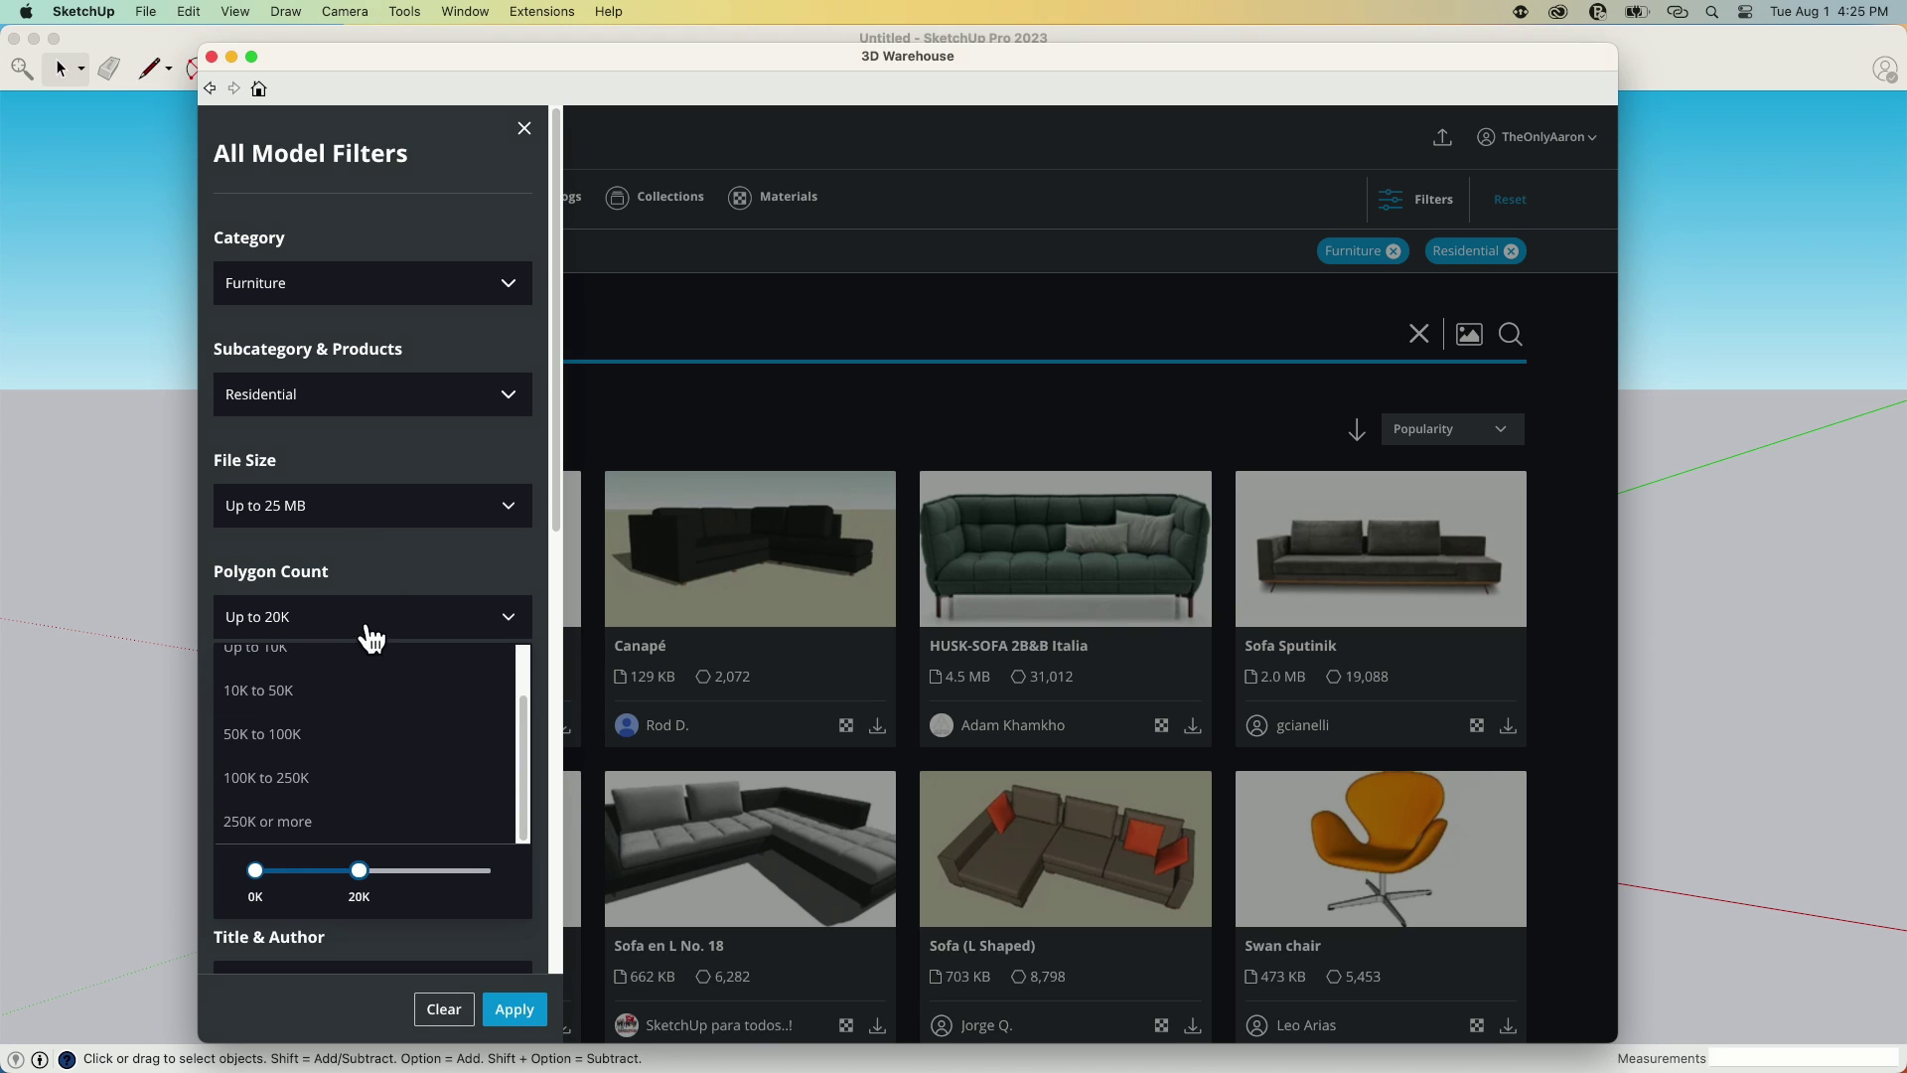
pyautogui.click(346, 568)
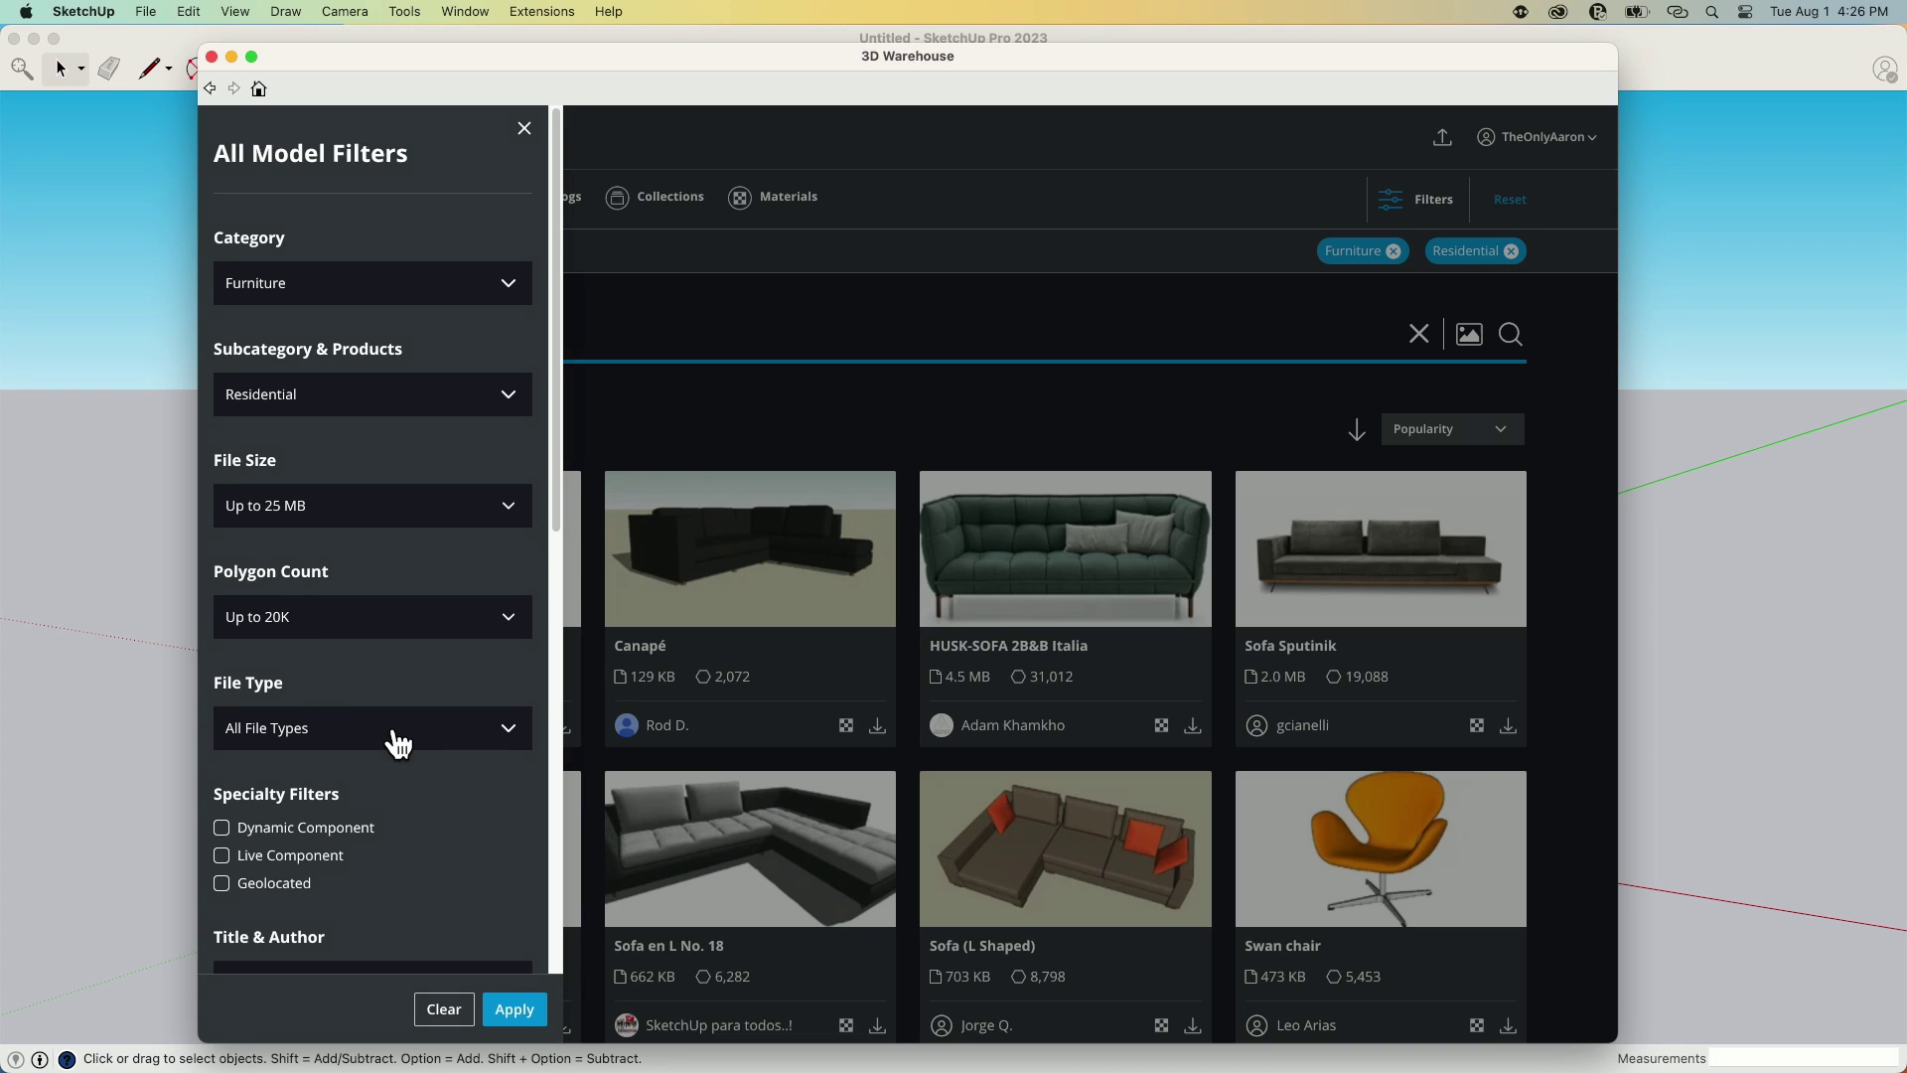
pyautogui.click(505, 729)
pyautogui.scroll(-5, 455, 847)
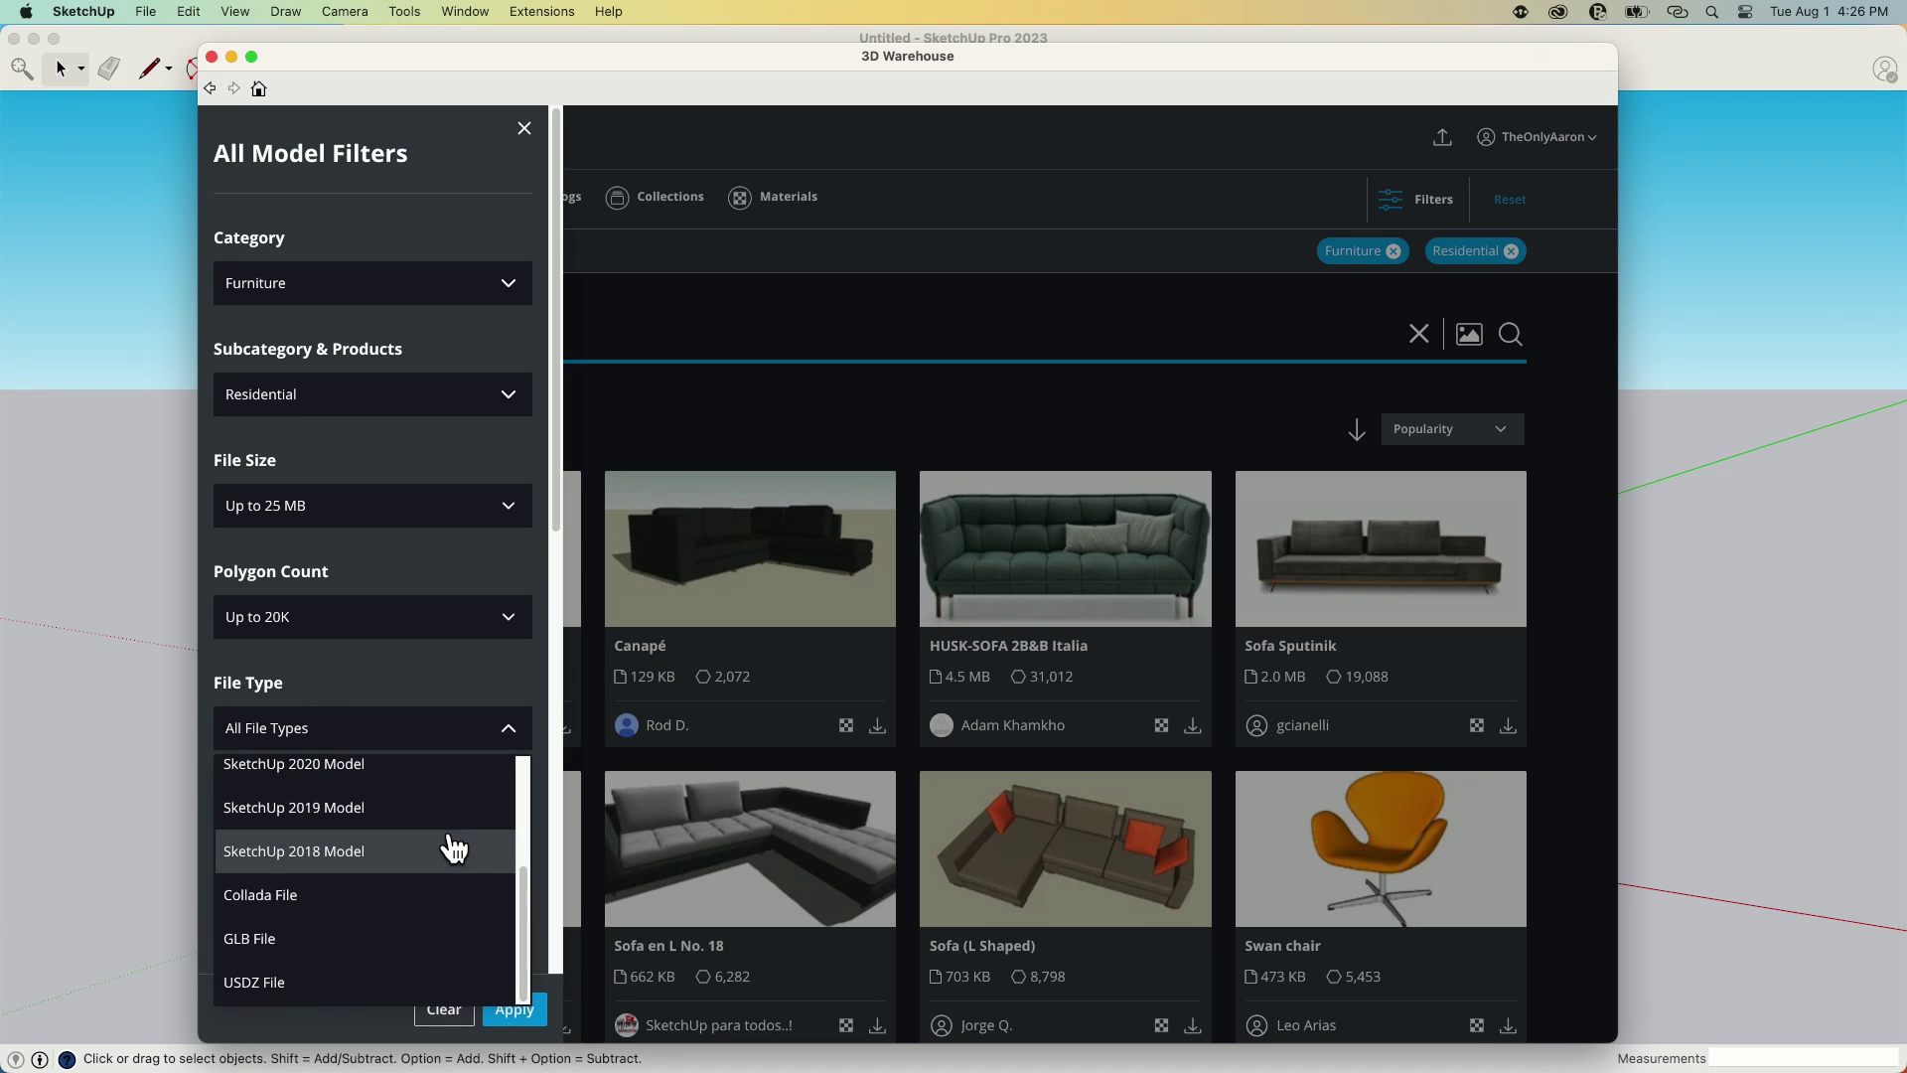
pyautogui.scroll(1, 316, 850)
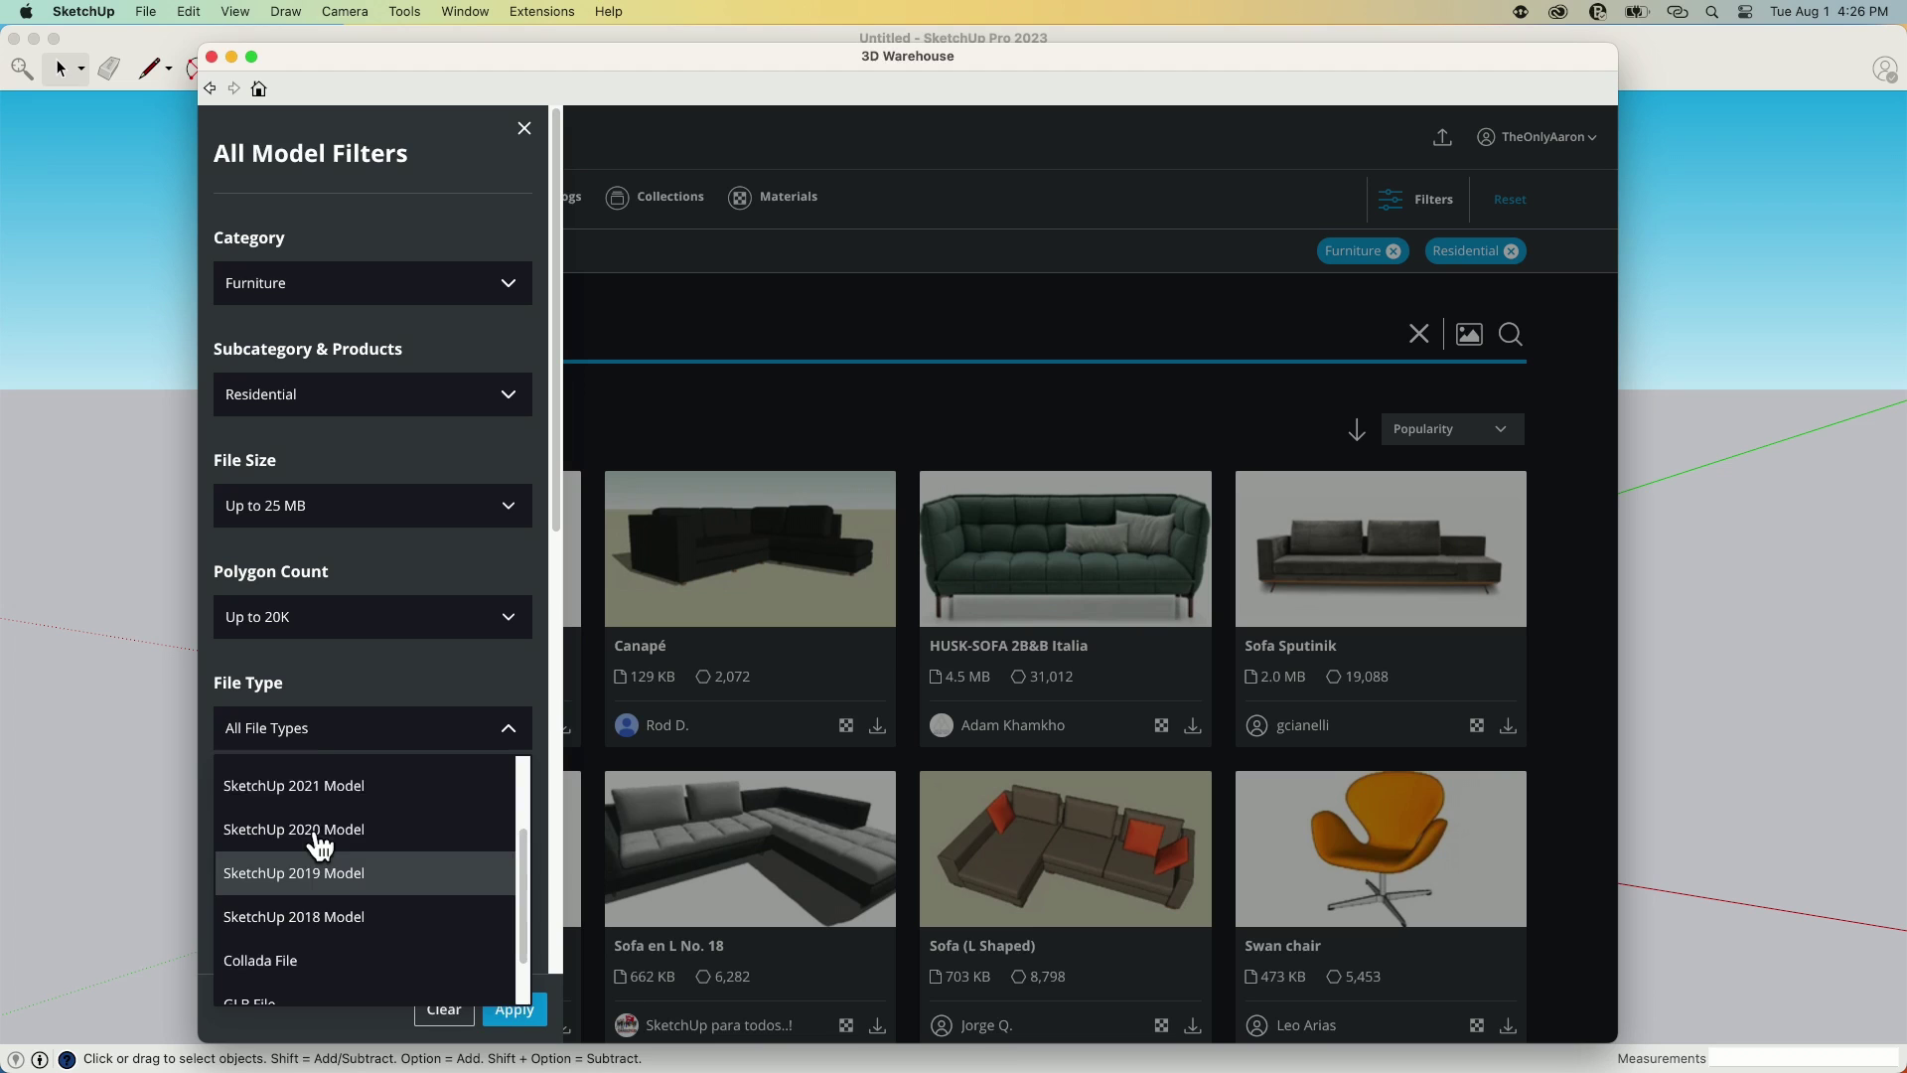
pyautogui.scroll(-1, 316, 874)
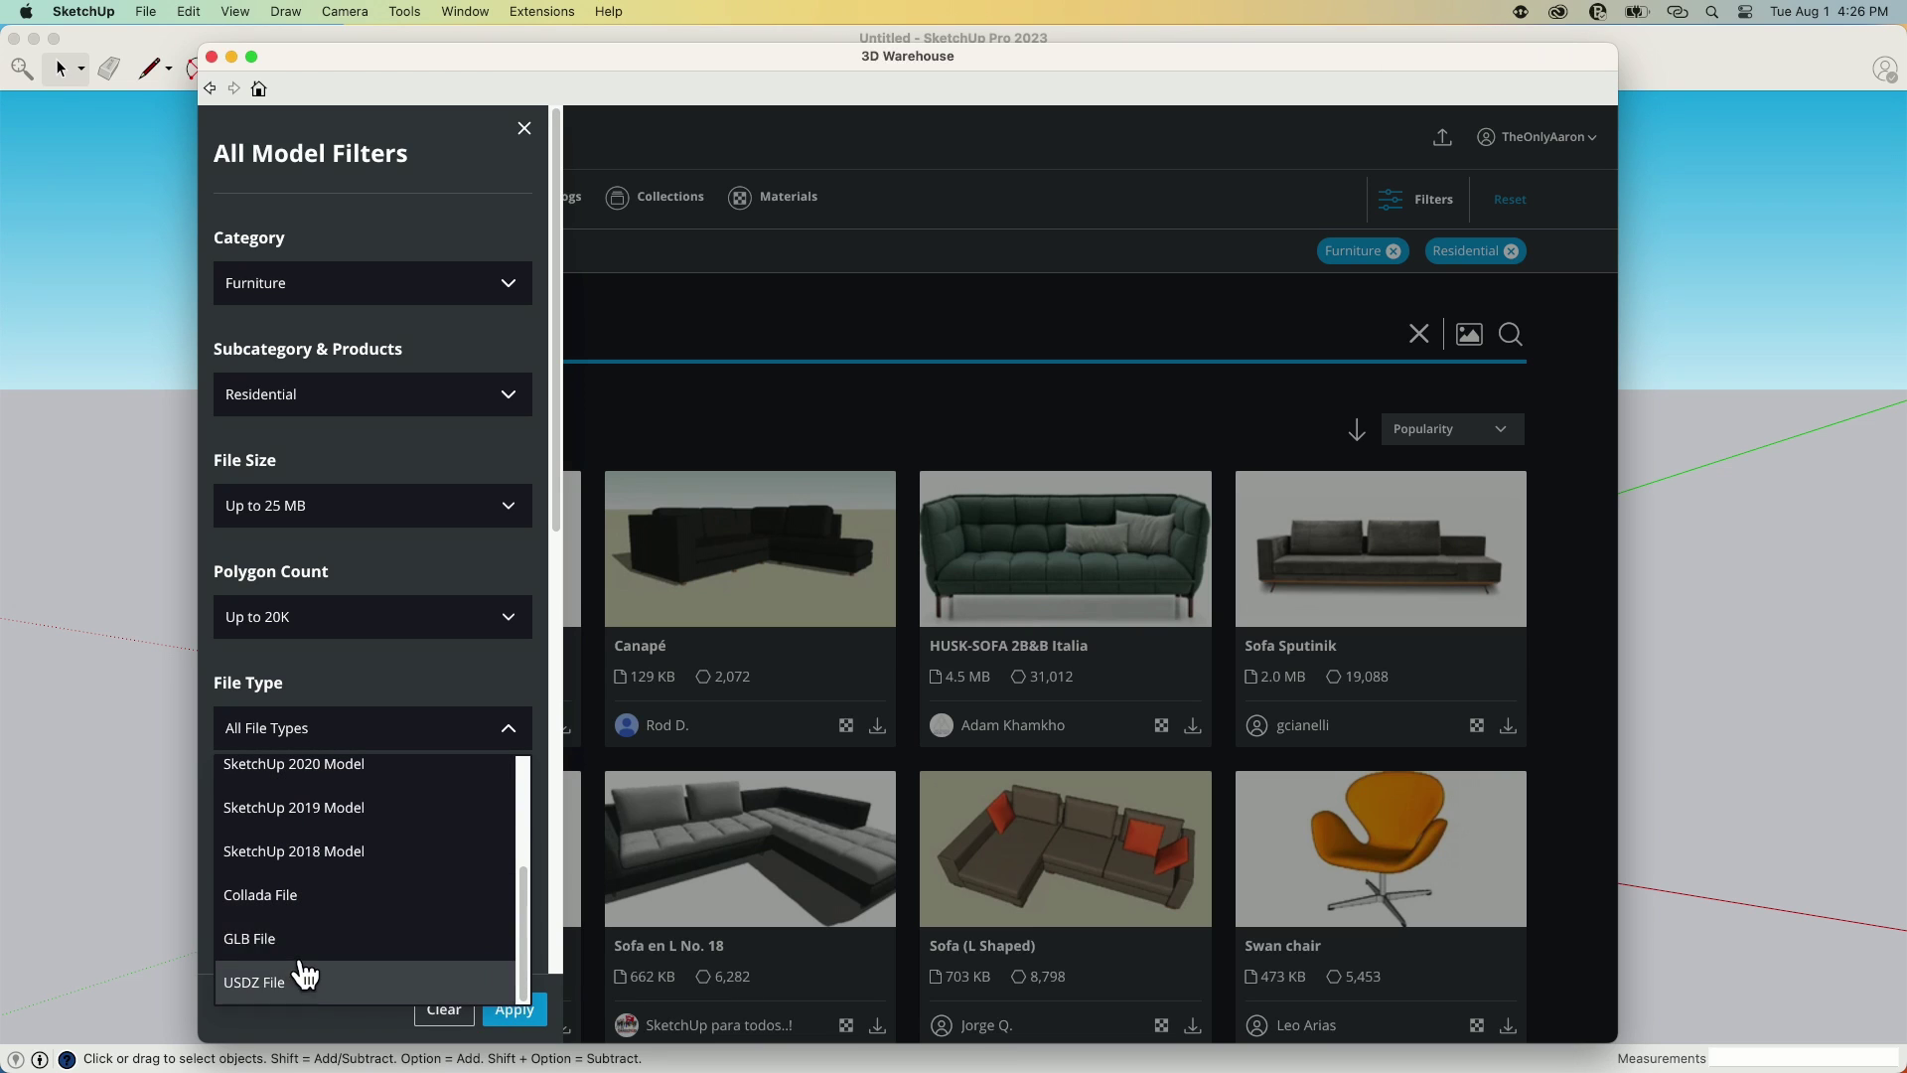
pyautogui.click(381, 679)
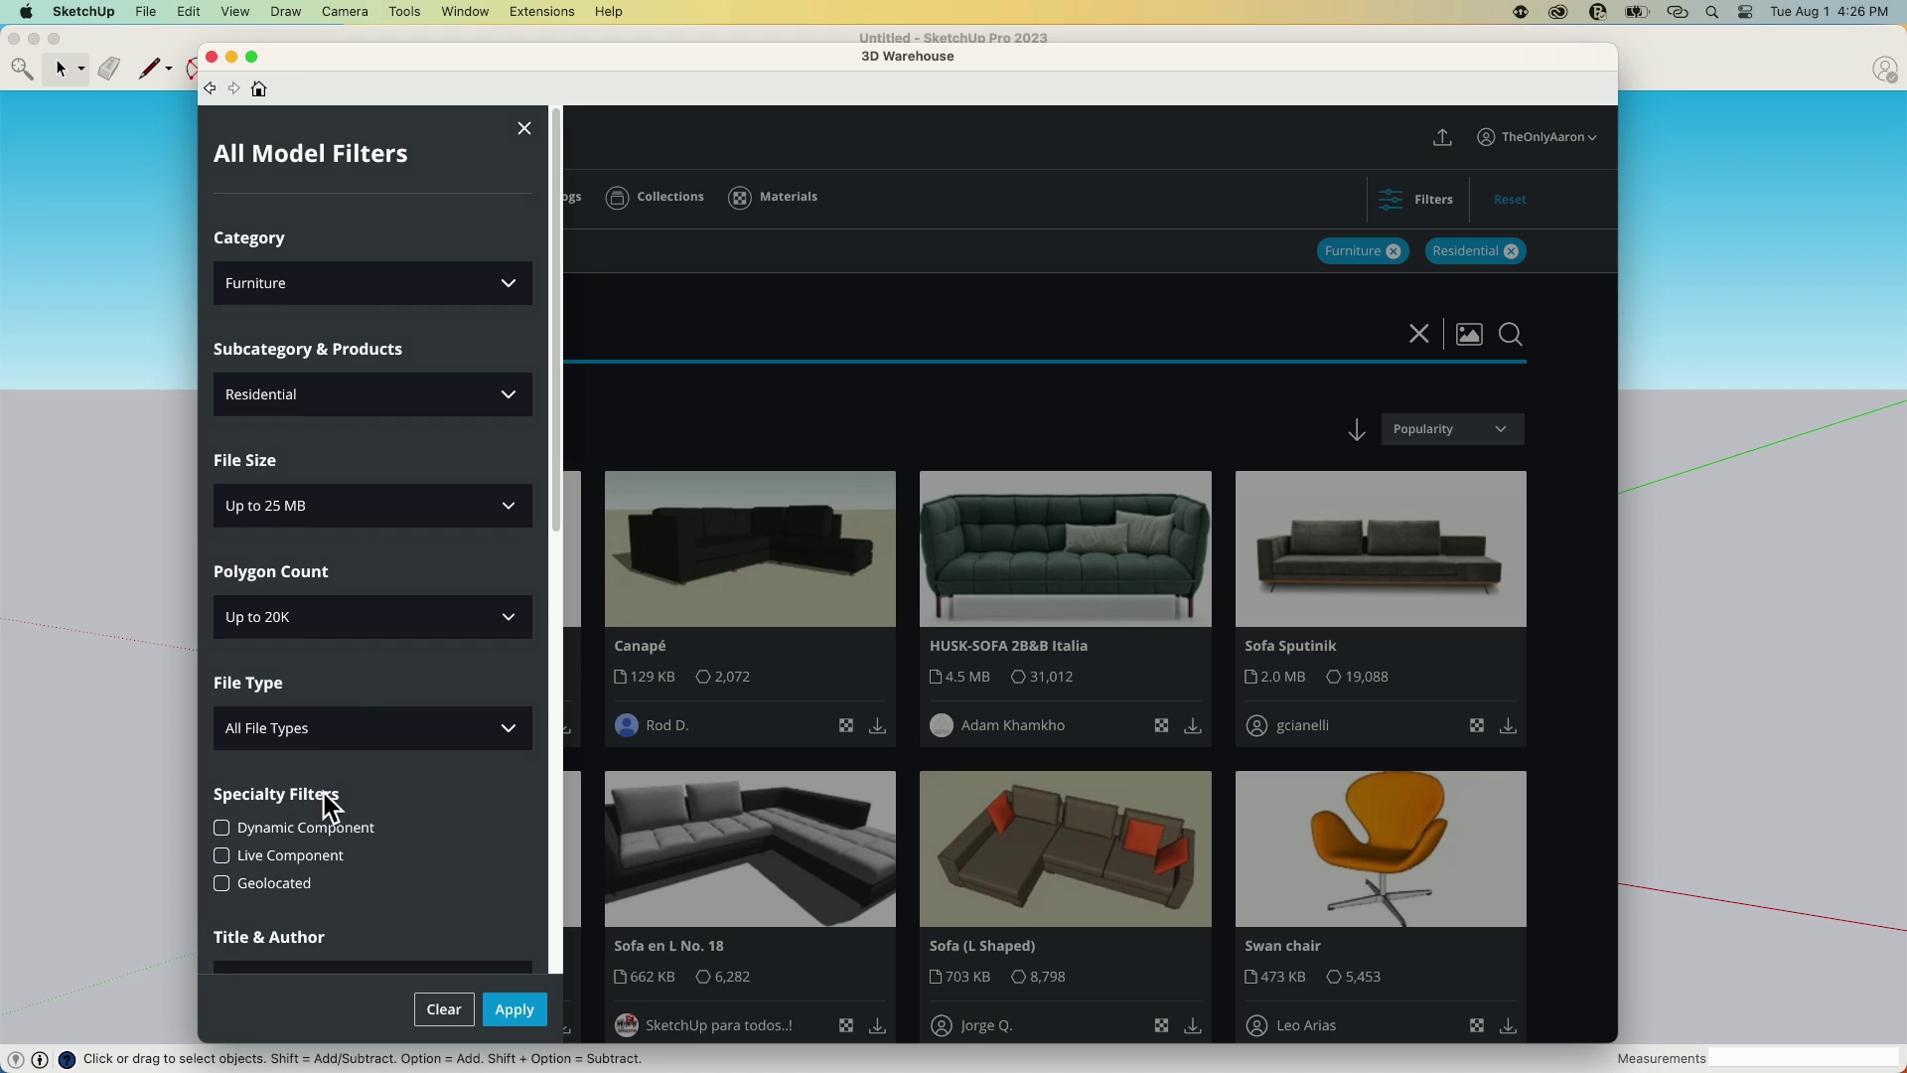
pyautogui.scroll(-1, 451, 785)
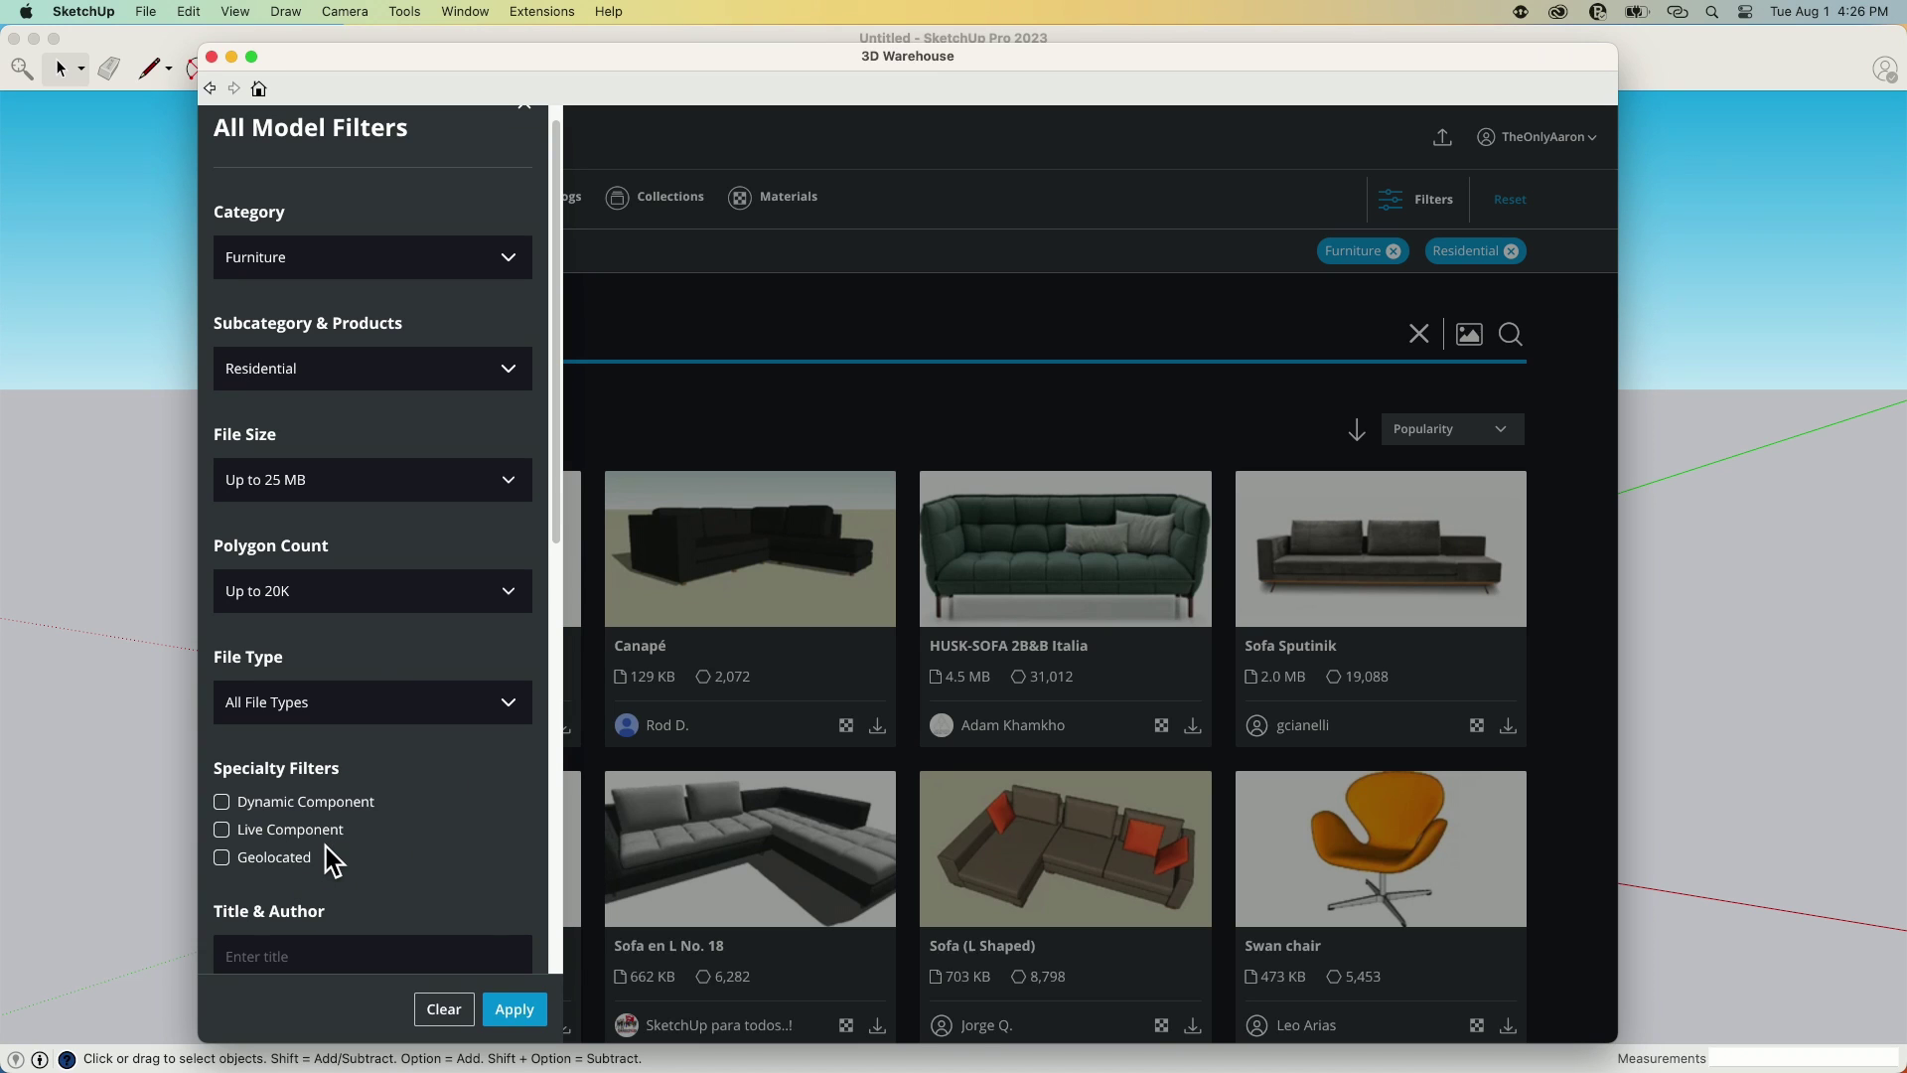
pyautogui.scroll(-5, 388, 794)
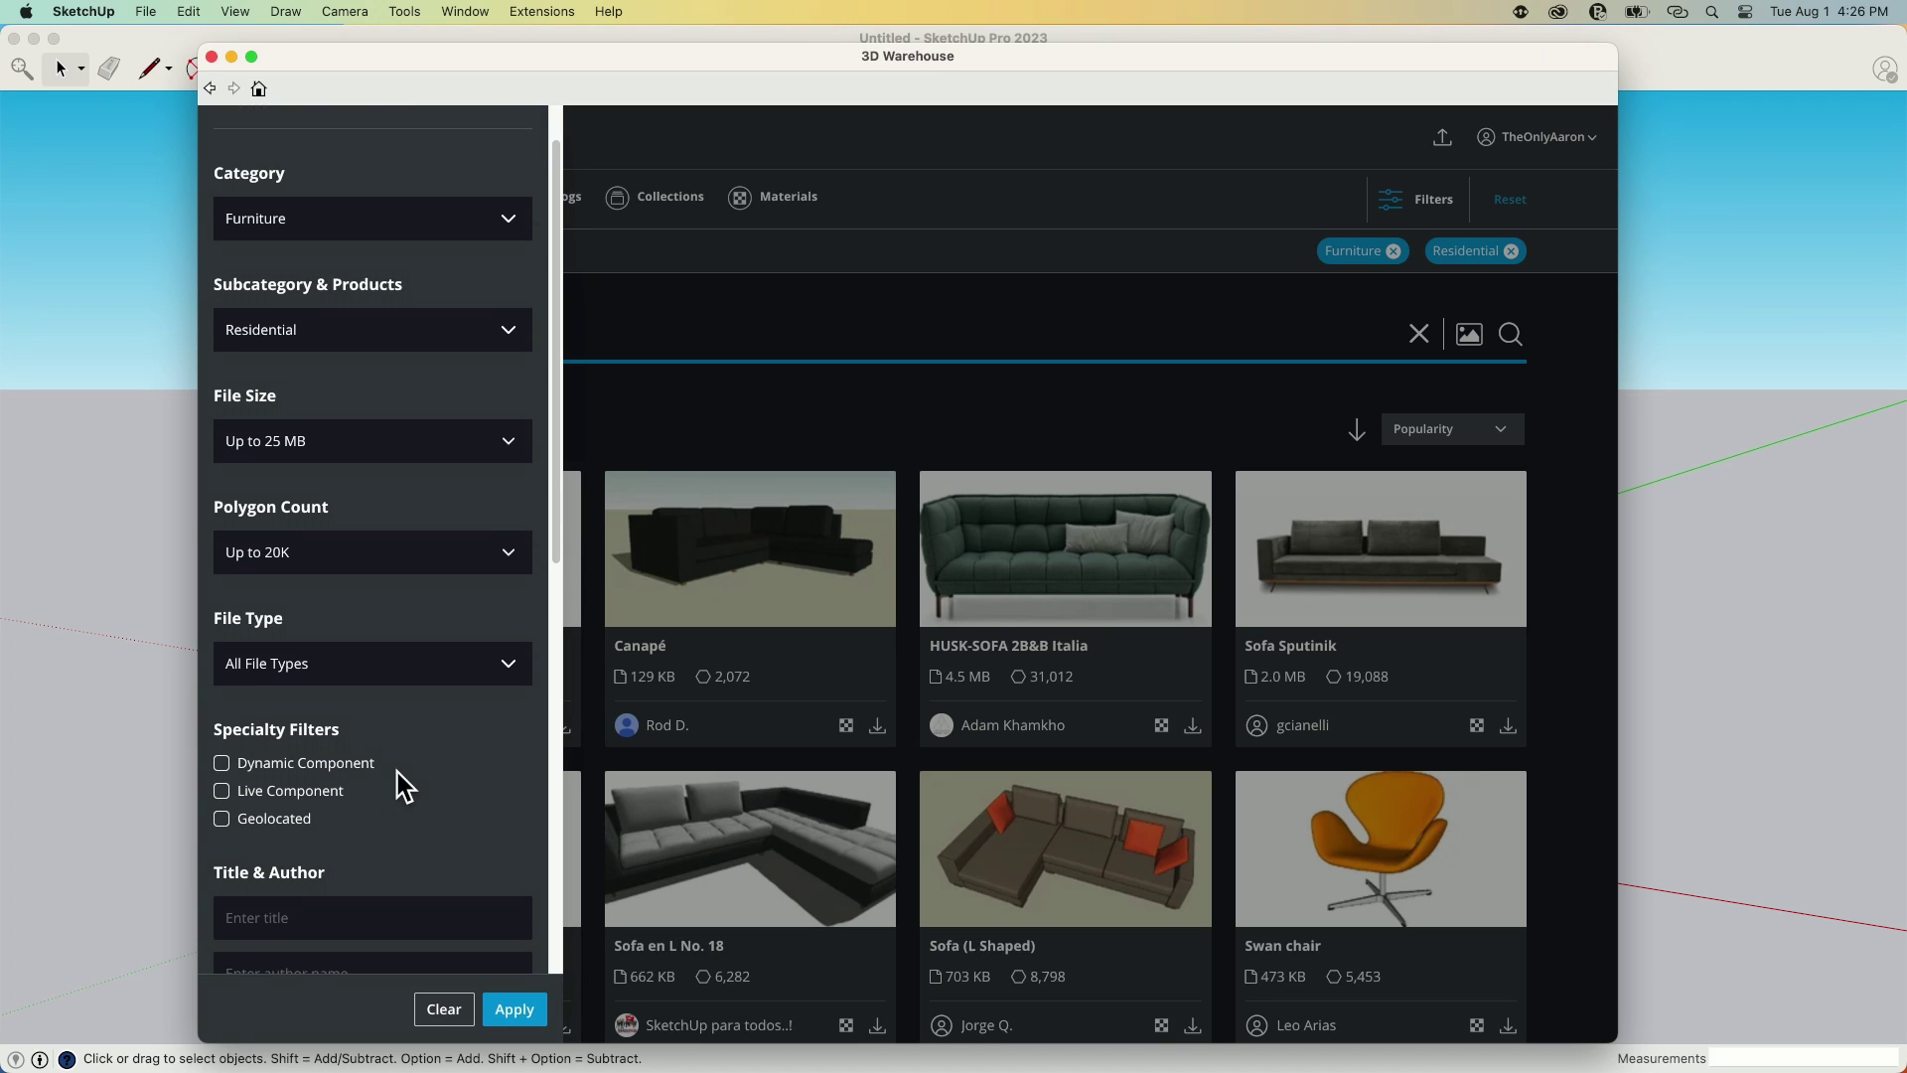
pyautogui.scroll(-2, 397, 767)
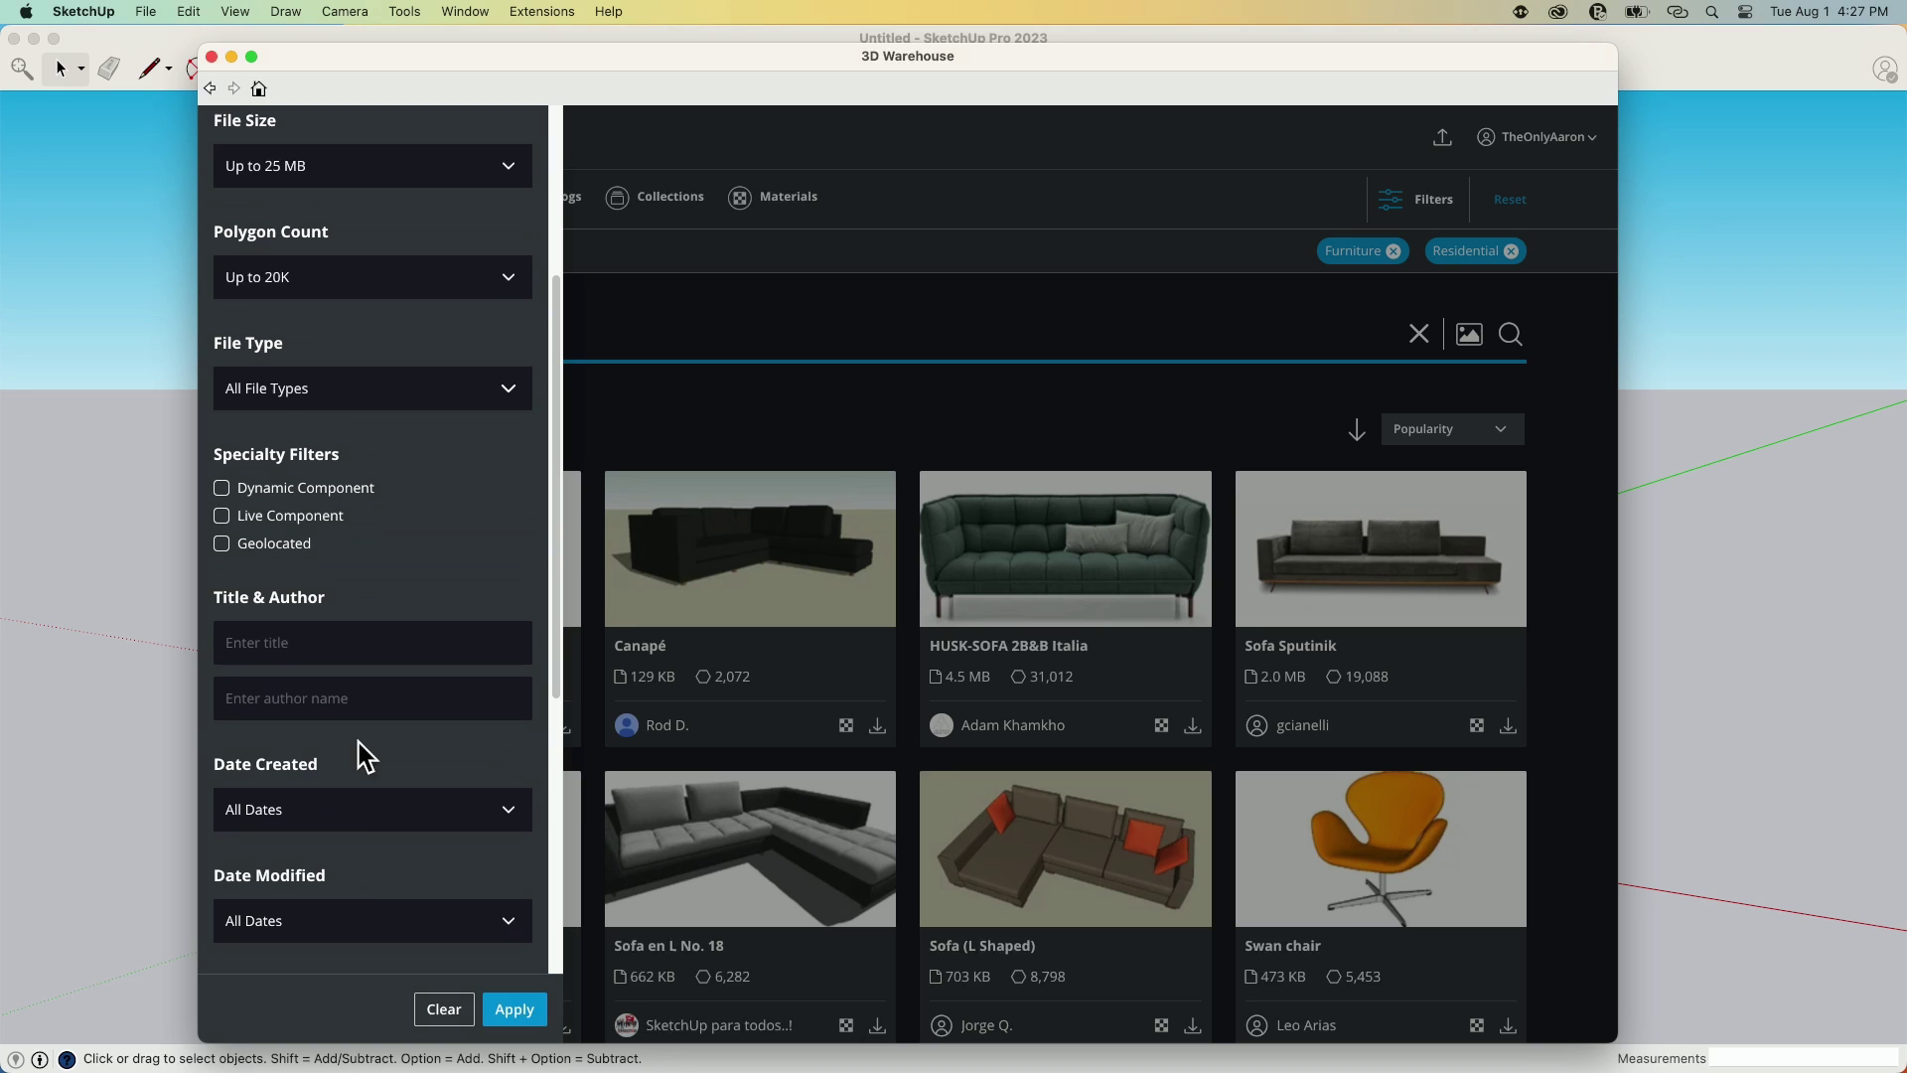
# - Apply the Furniture, Residential, 25 MB and 20K-polygon filters to narrow the sofa results
pyautogui.click(515, 1014)
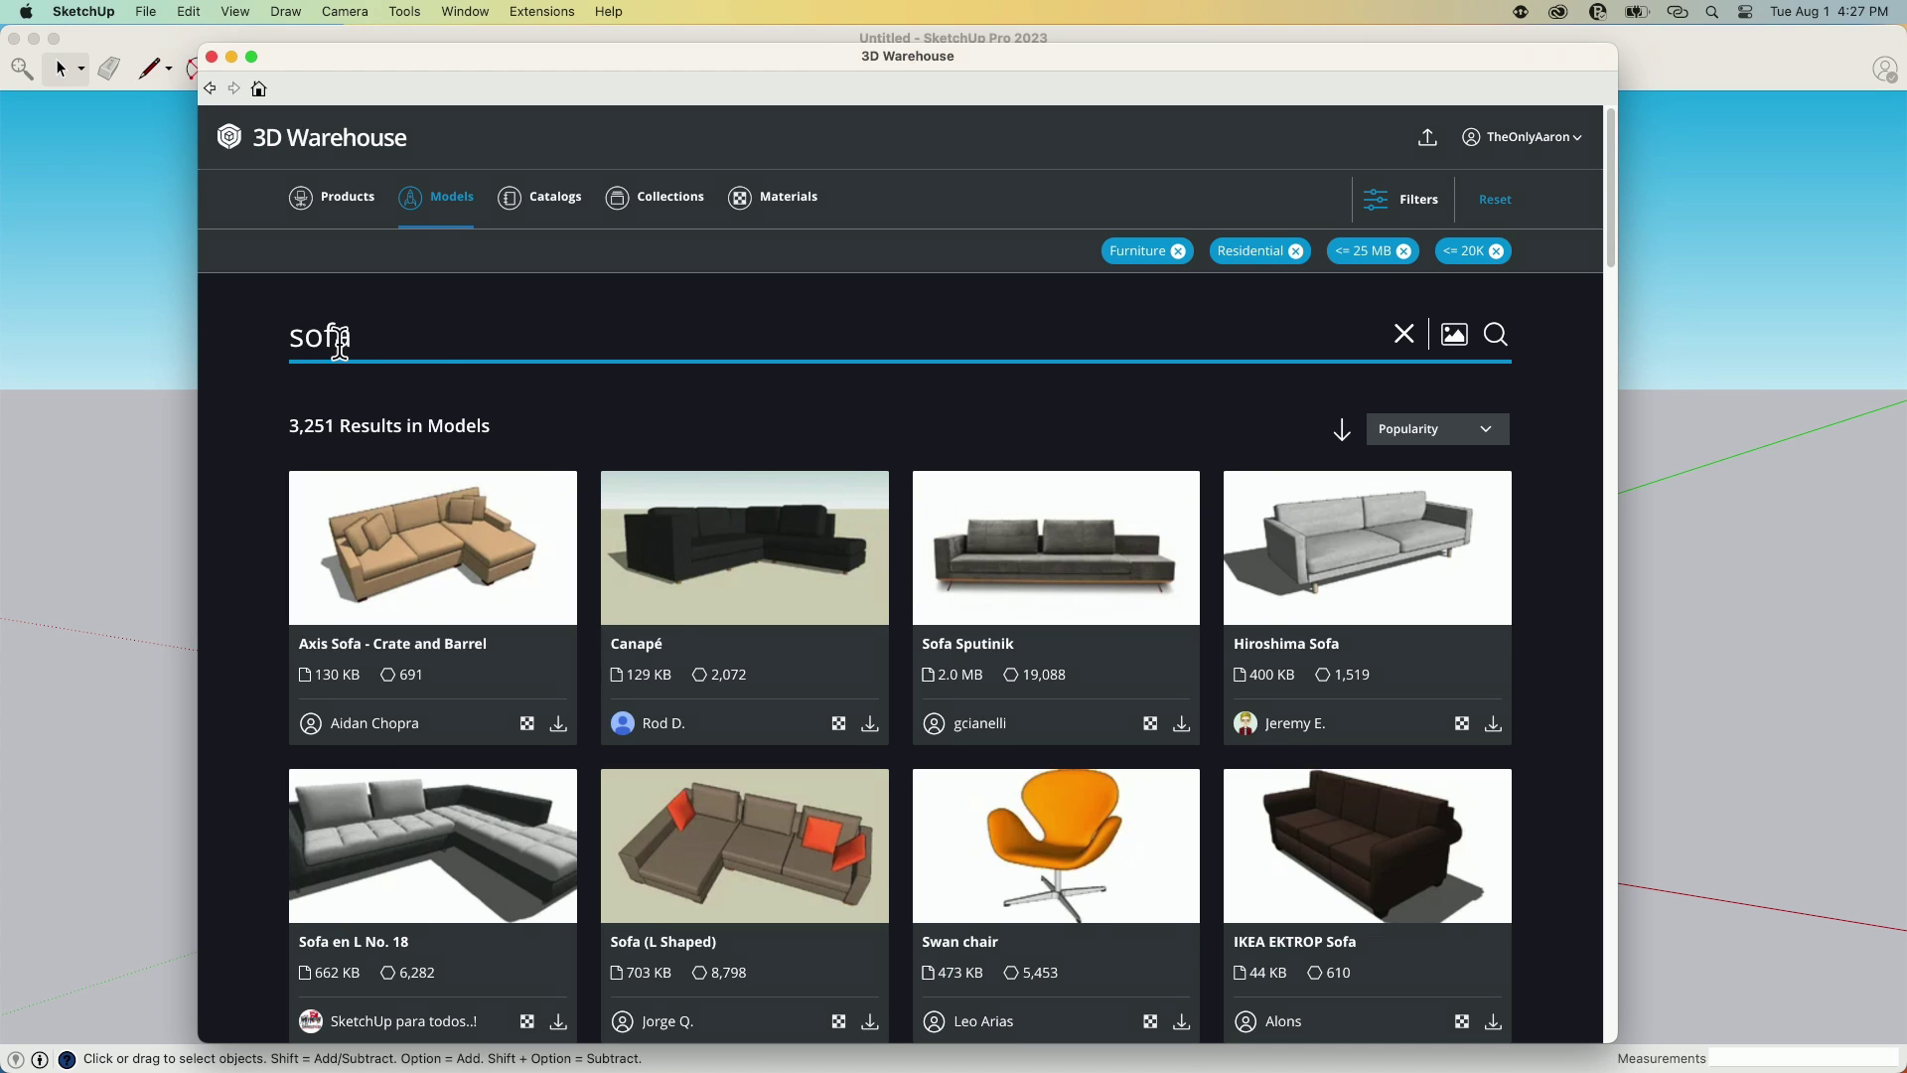
pyautogui.moveTo(355, 338); pyautogui.dragTo(274, 334)
pyautogui.click(396, 344)
# - Run a reverse image search using Modern-Sofa.webp and browse the 27 matching sofas
pyautogui.click(1456, 340)
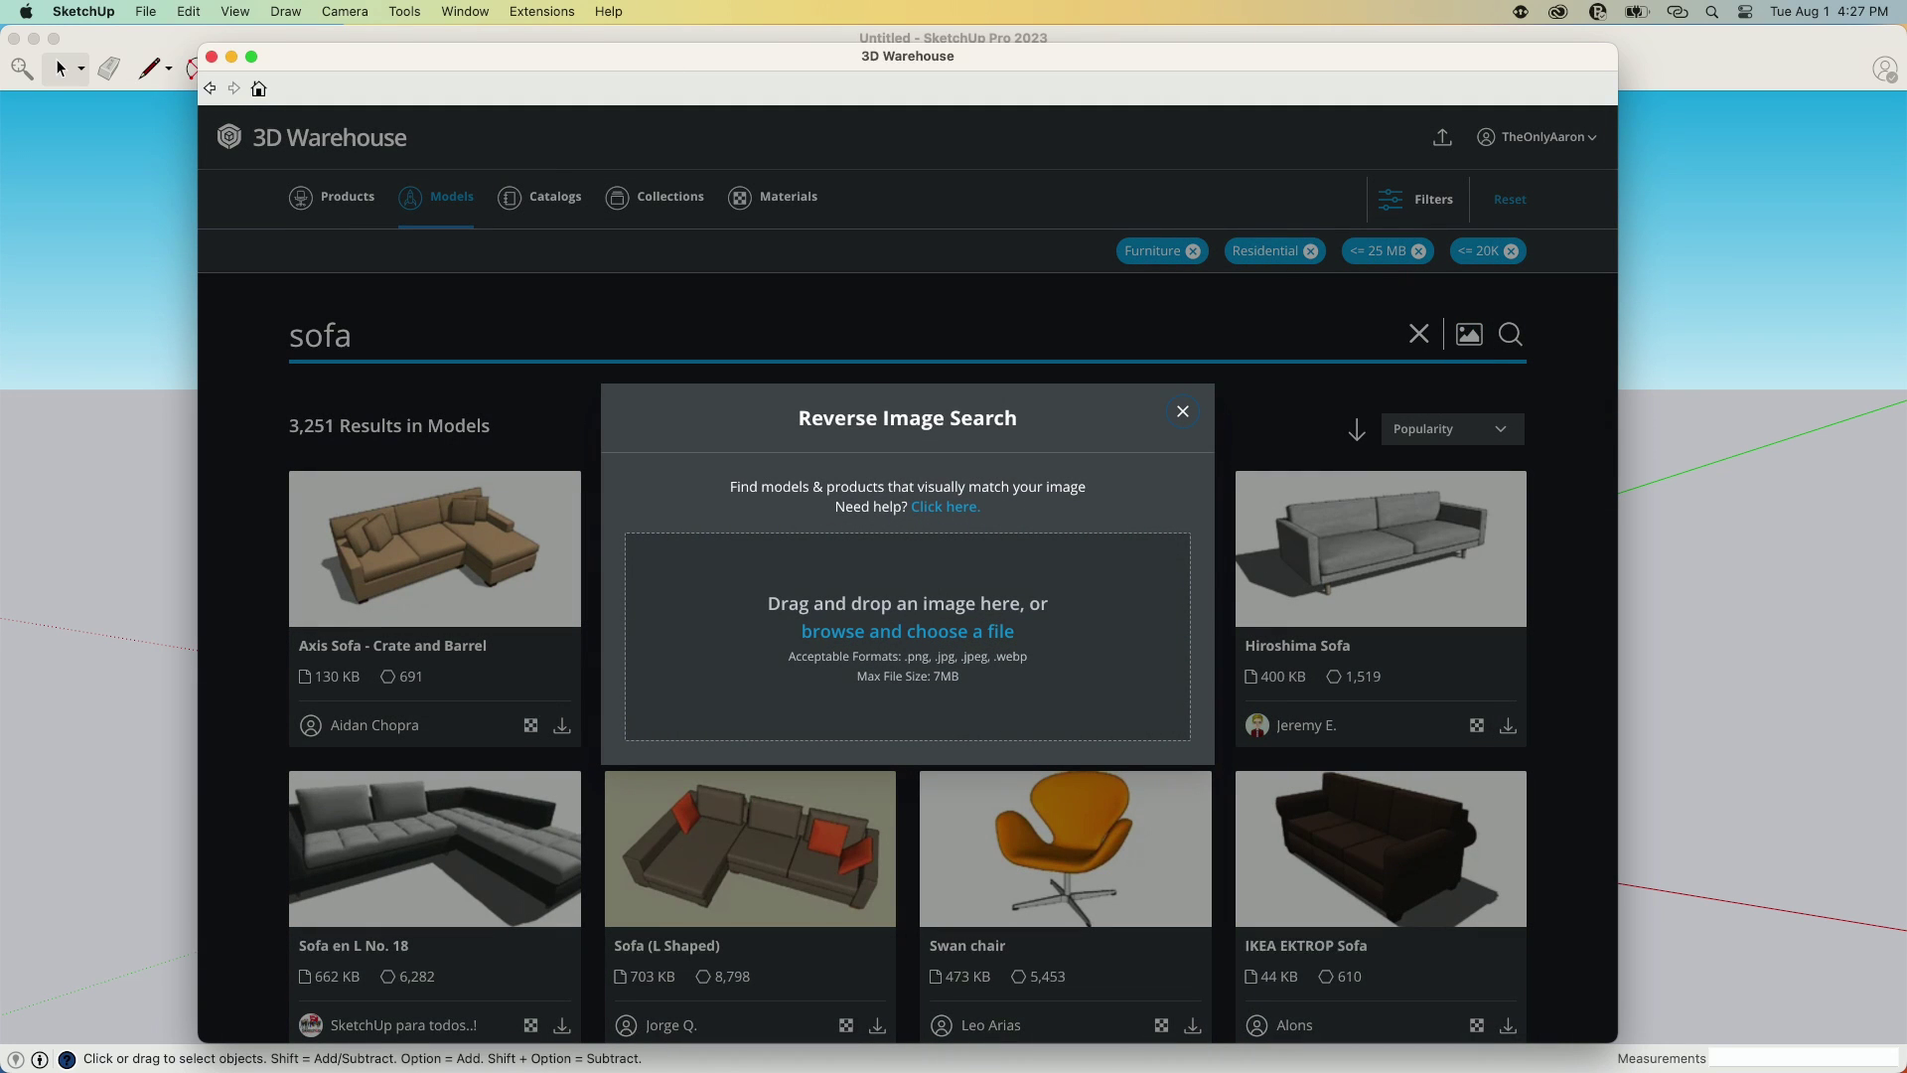
pyautogui.moveTo(176, 973); pyautogui.dragTo(928, 589)
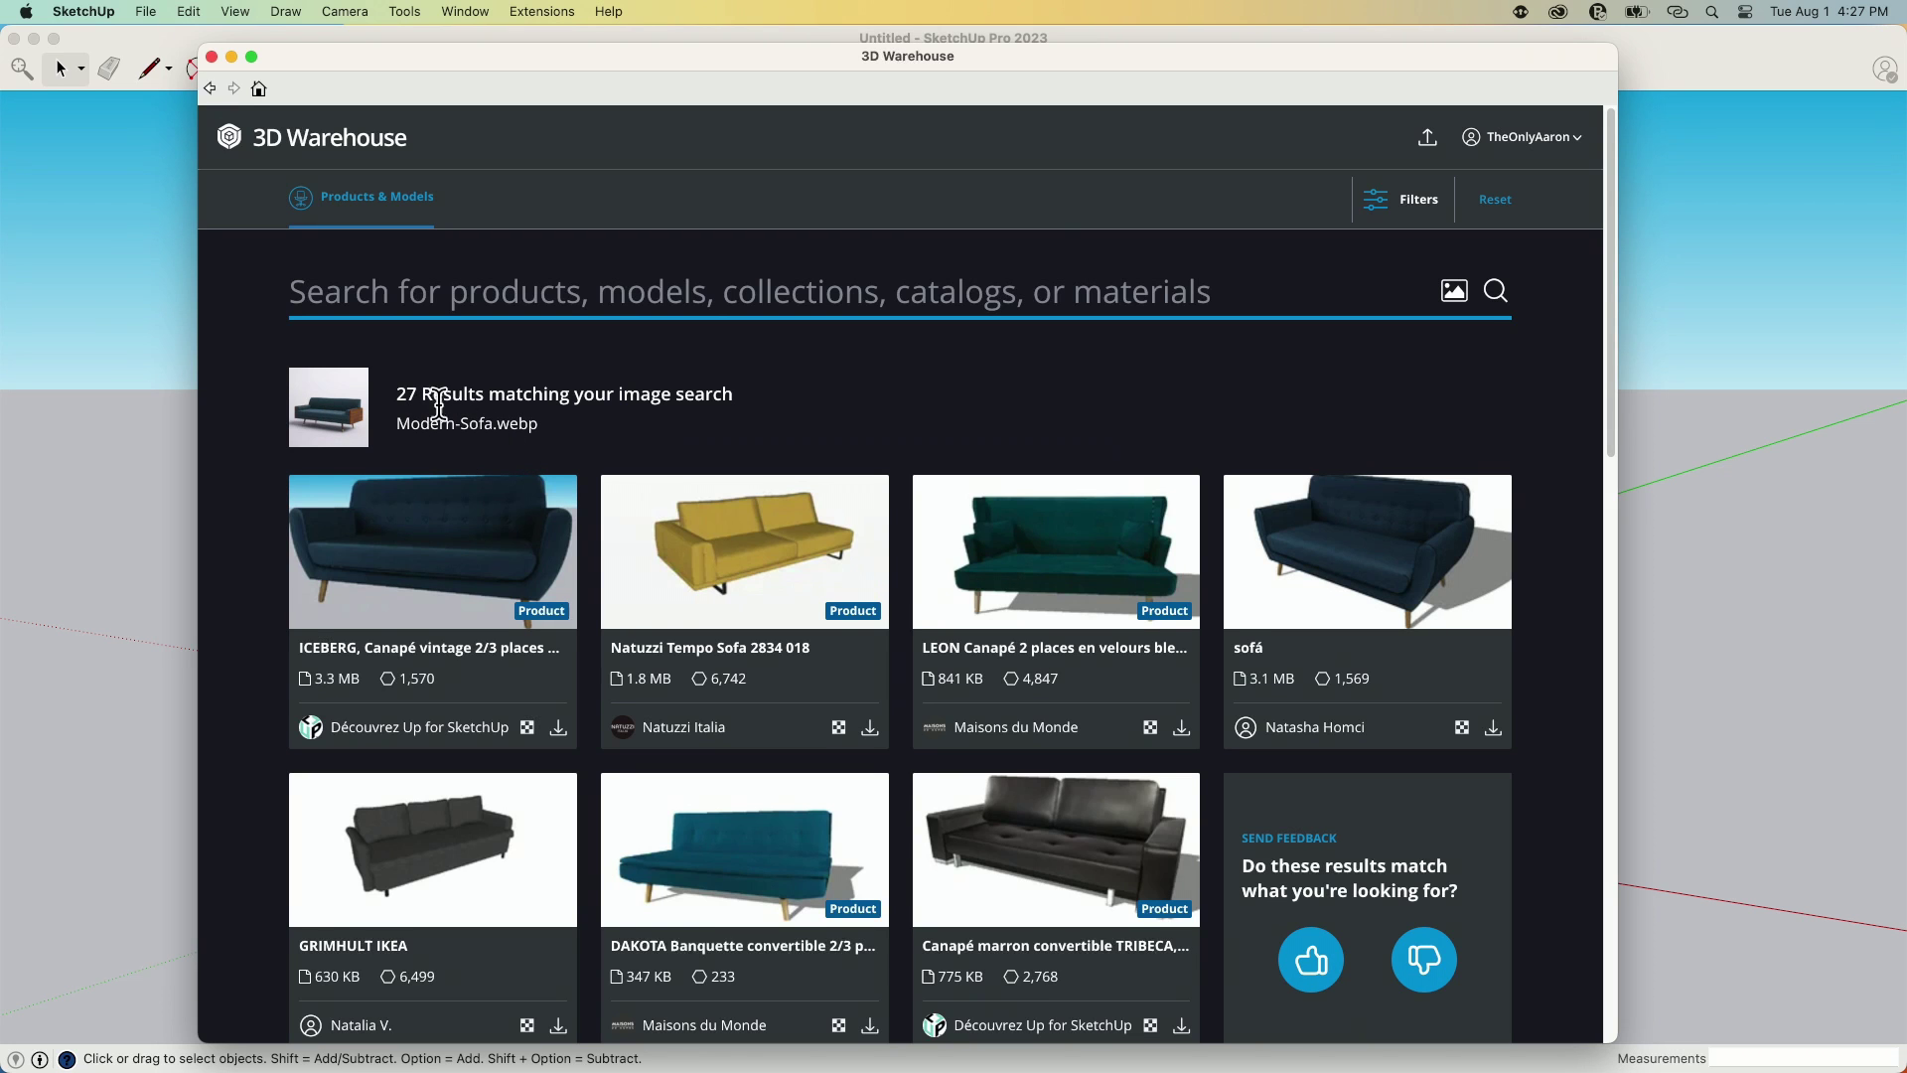
pyautogui.scroll(-1, 759, 512)
pyautogui.scroll(-8, 760, 511)
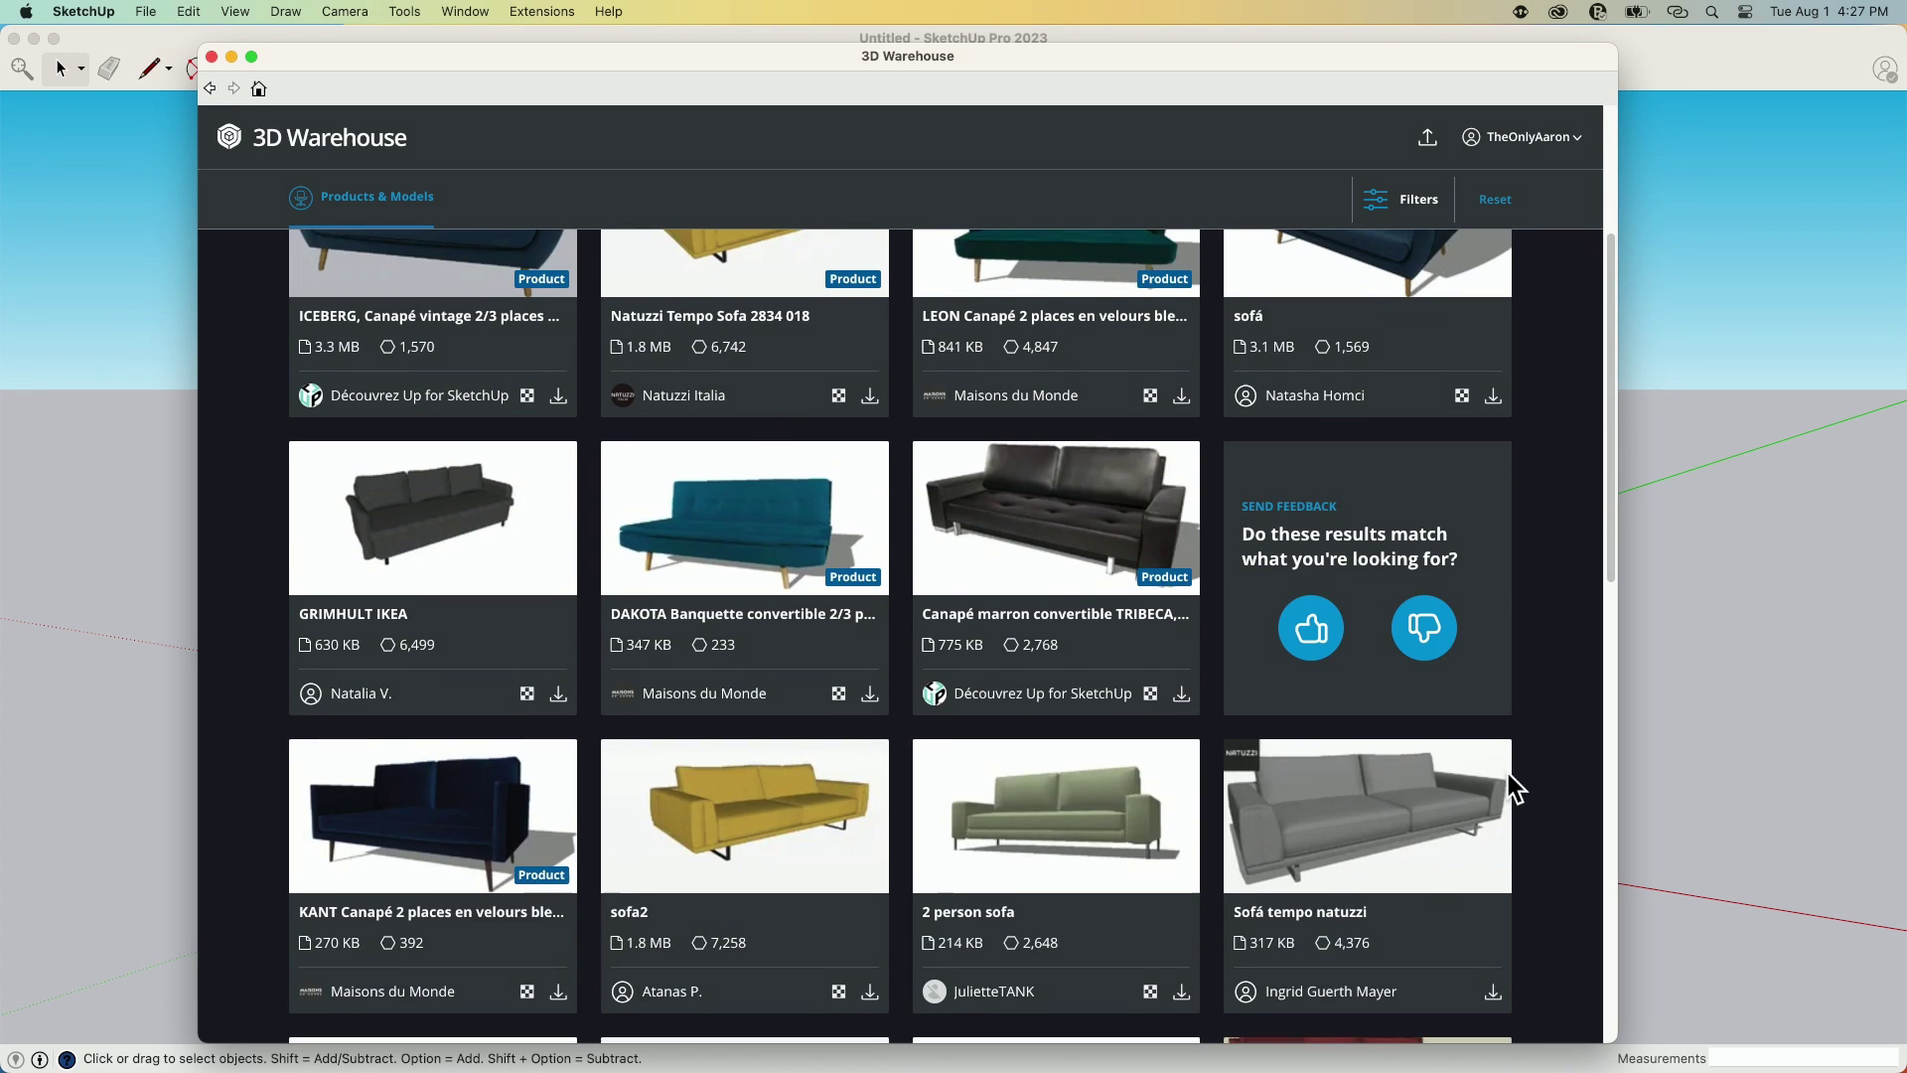
pyautogui.scroll(-1, 961, 660)
pyautogui.scroll(-15, 960, 659)
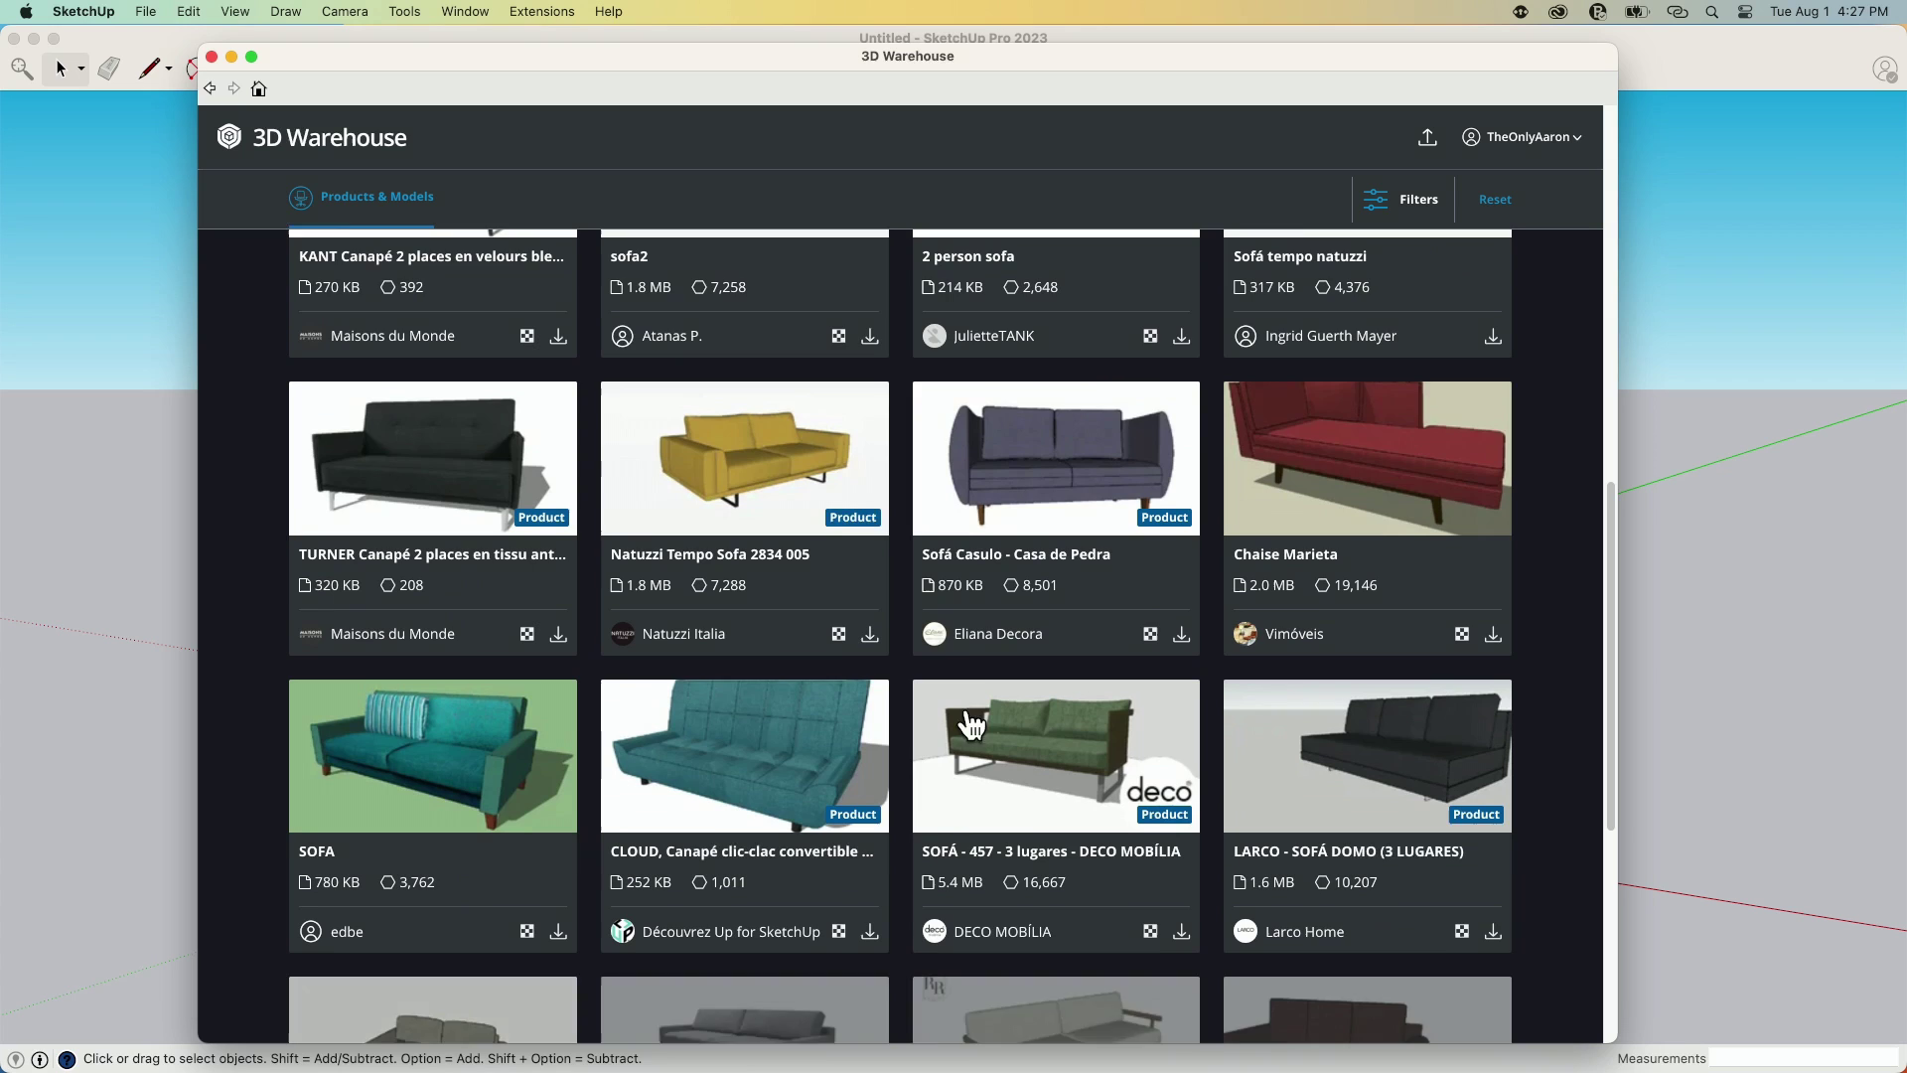
pyautogui.scroll(-5, 447, 641)
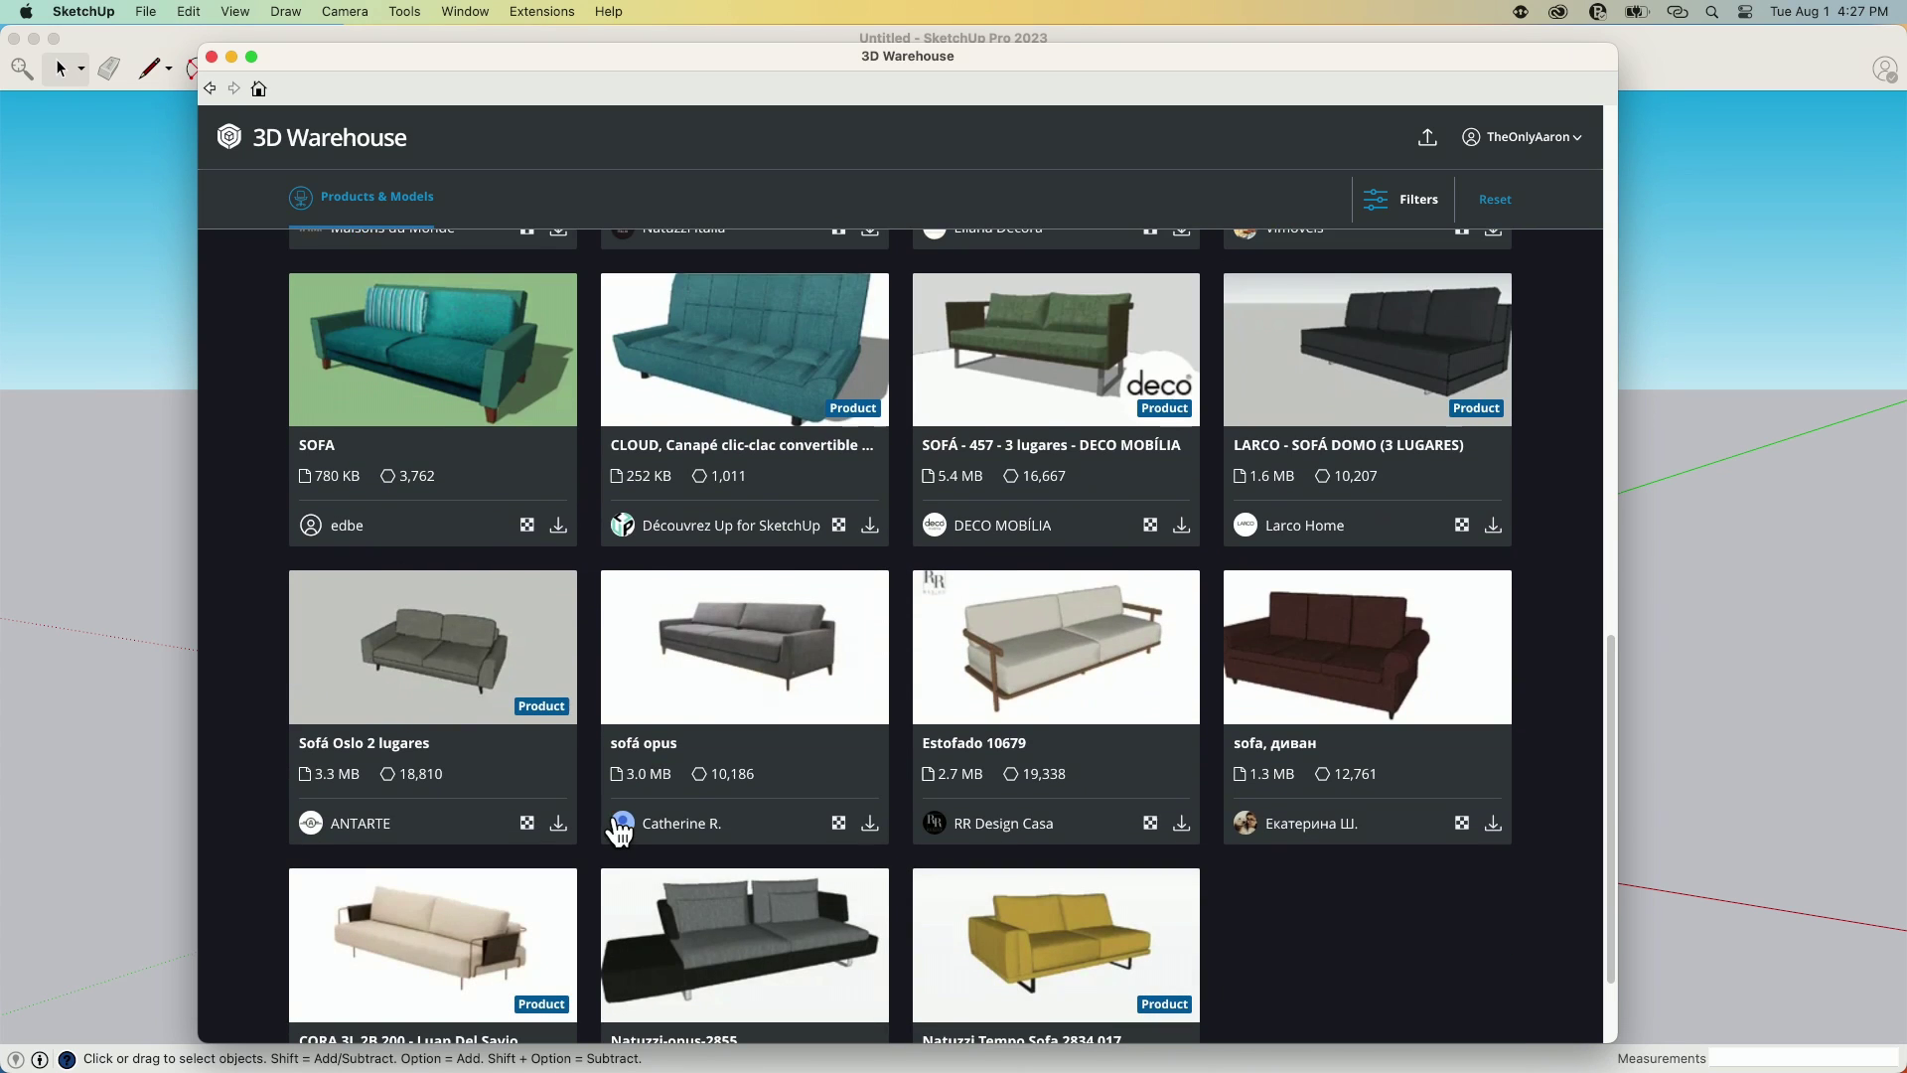
pyautogui.scroll(8, 617, 830)
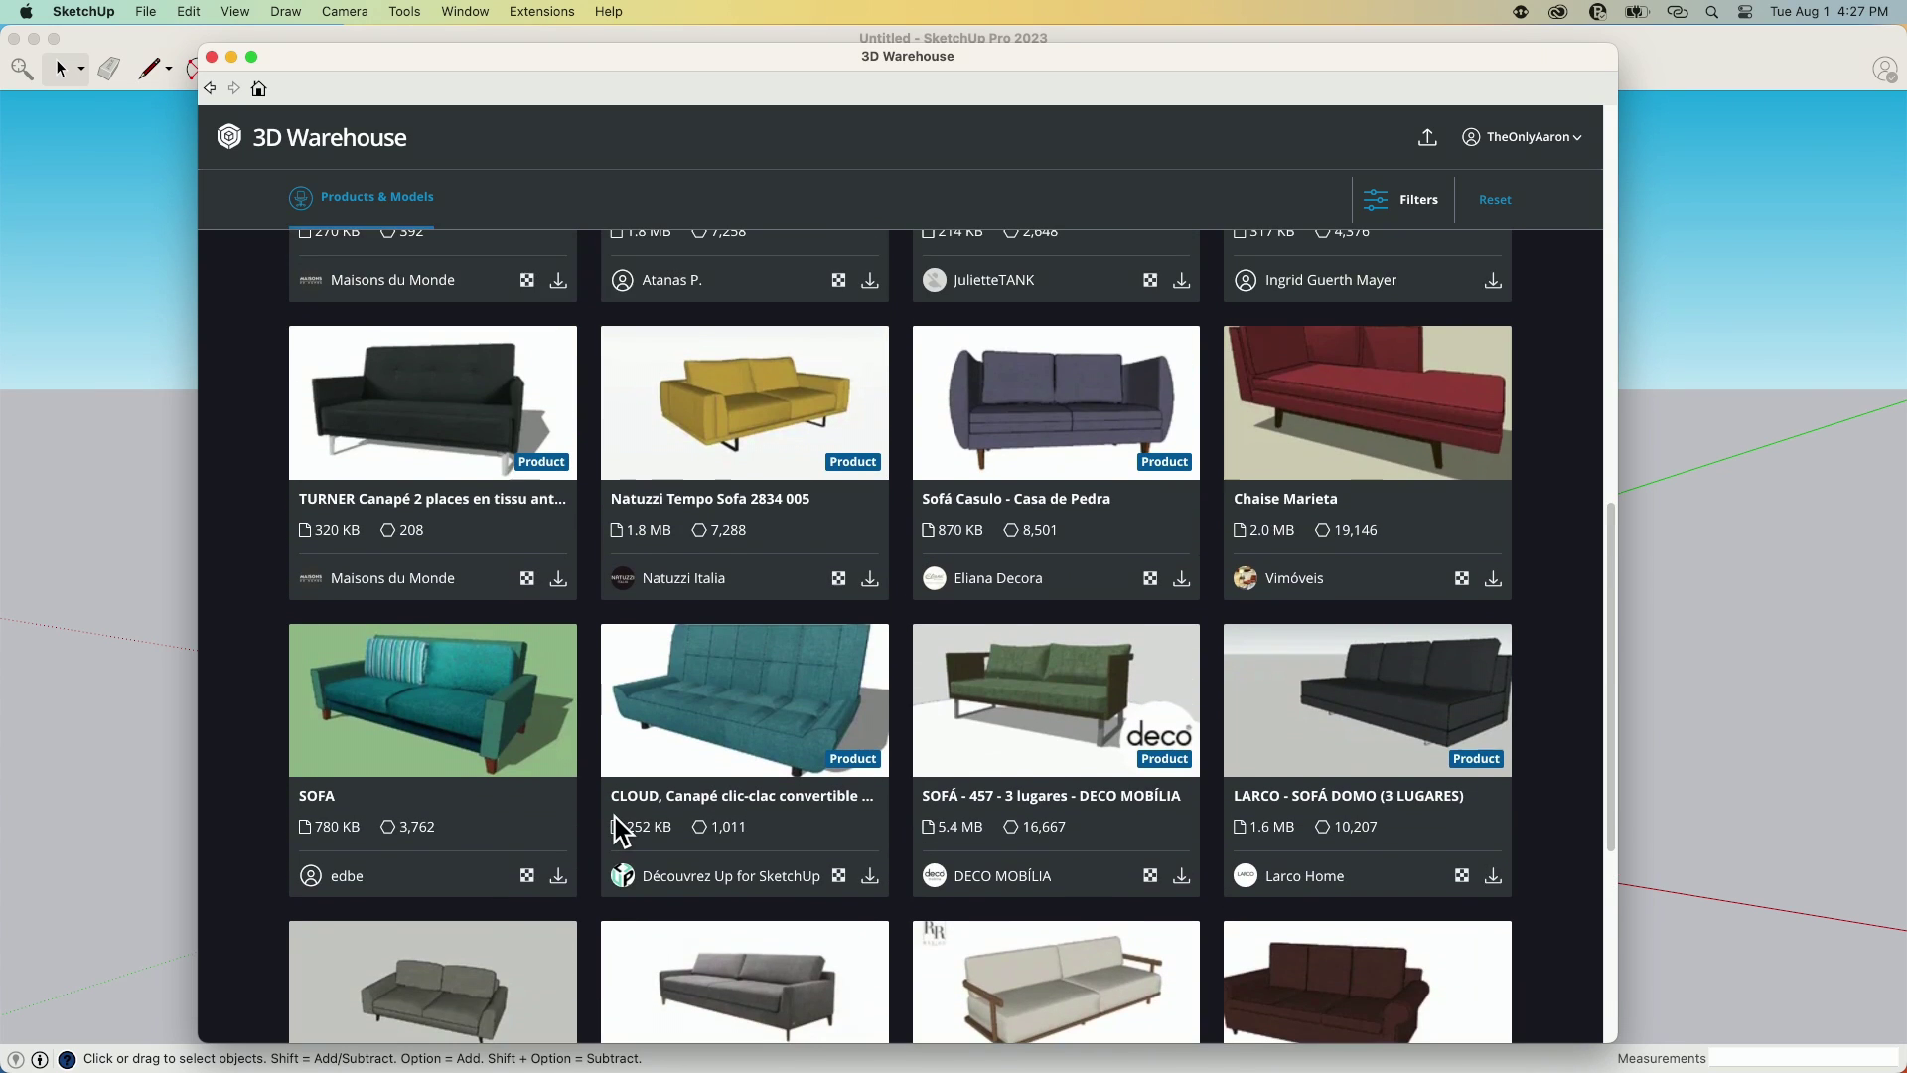
pyautogui.scroll(18, 616, 817)
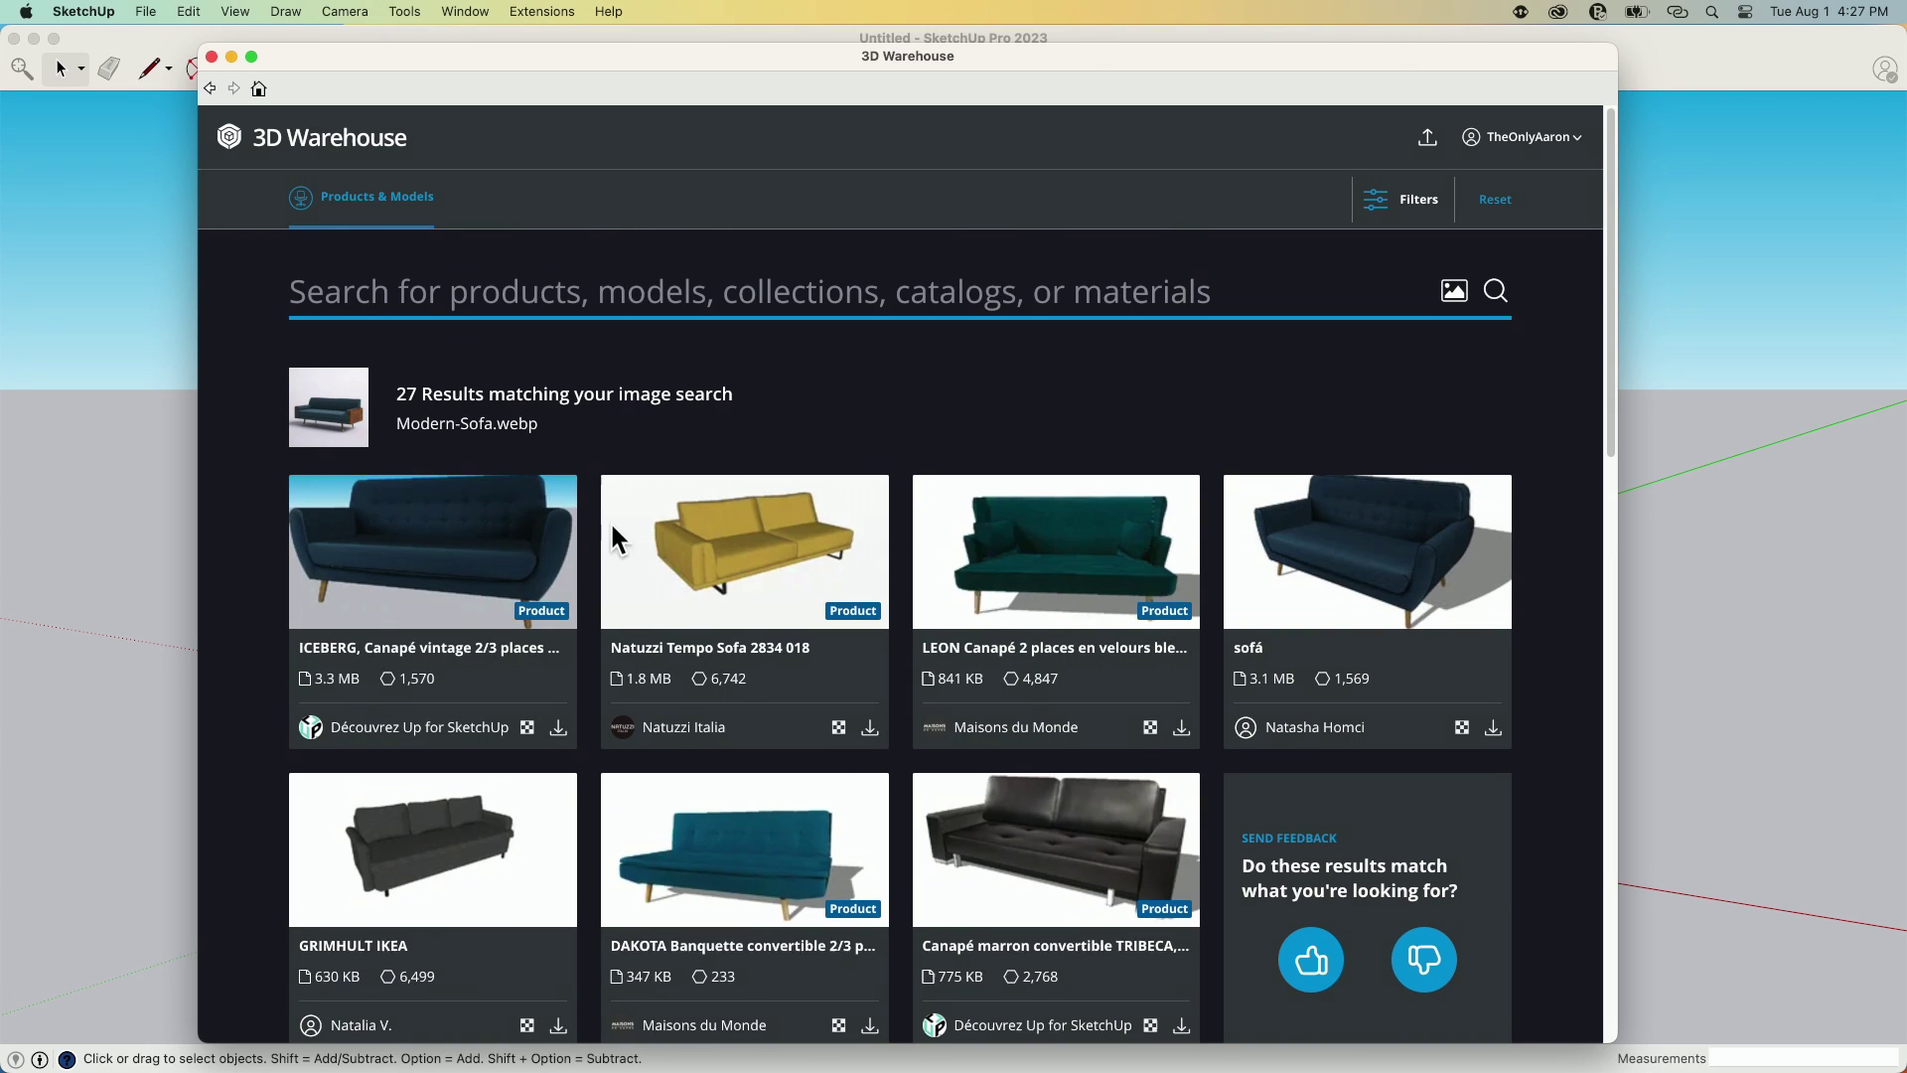
pyautogui.scroll(-1, 793, 640)
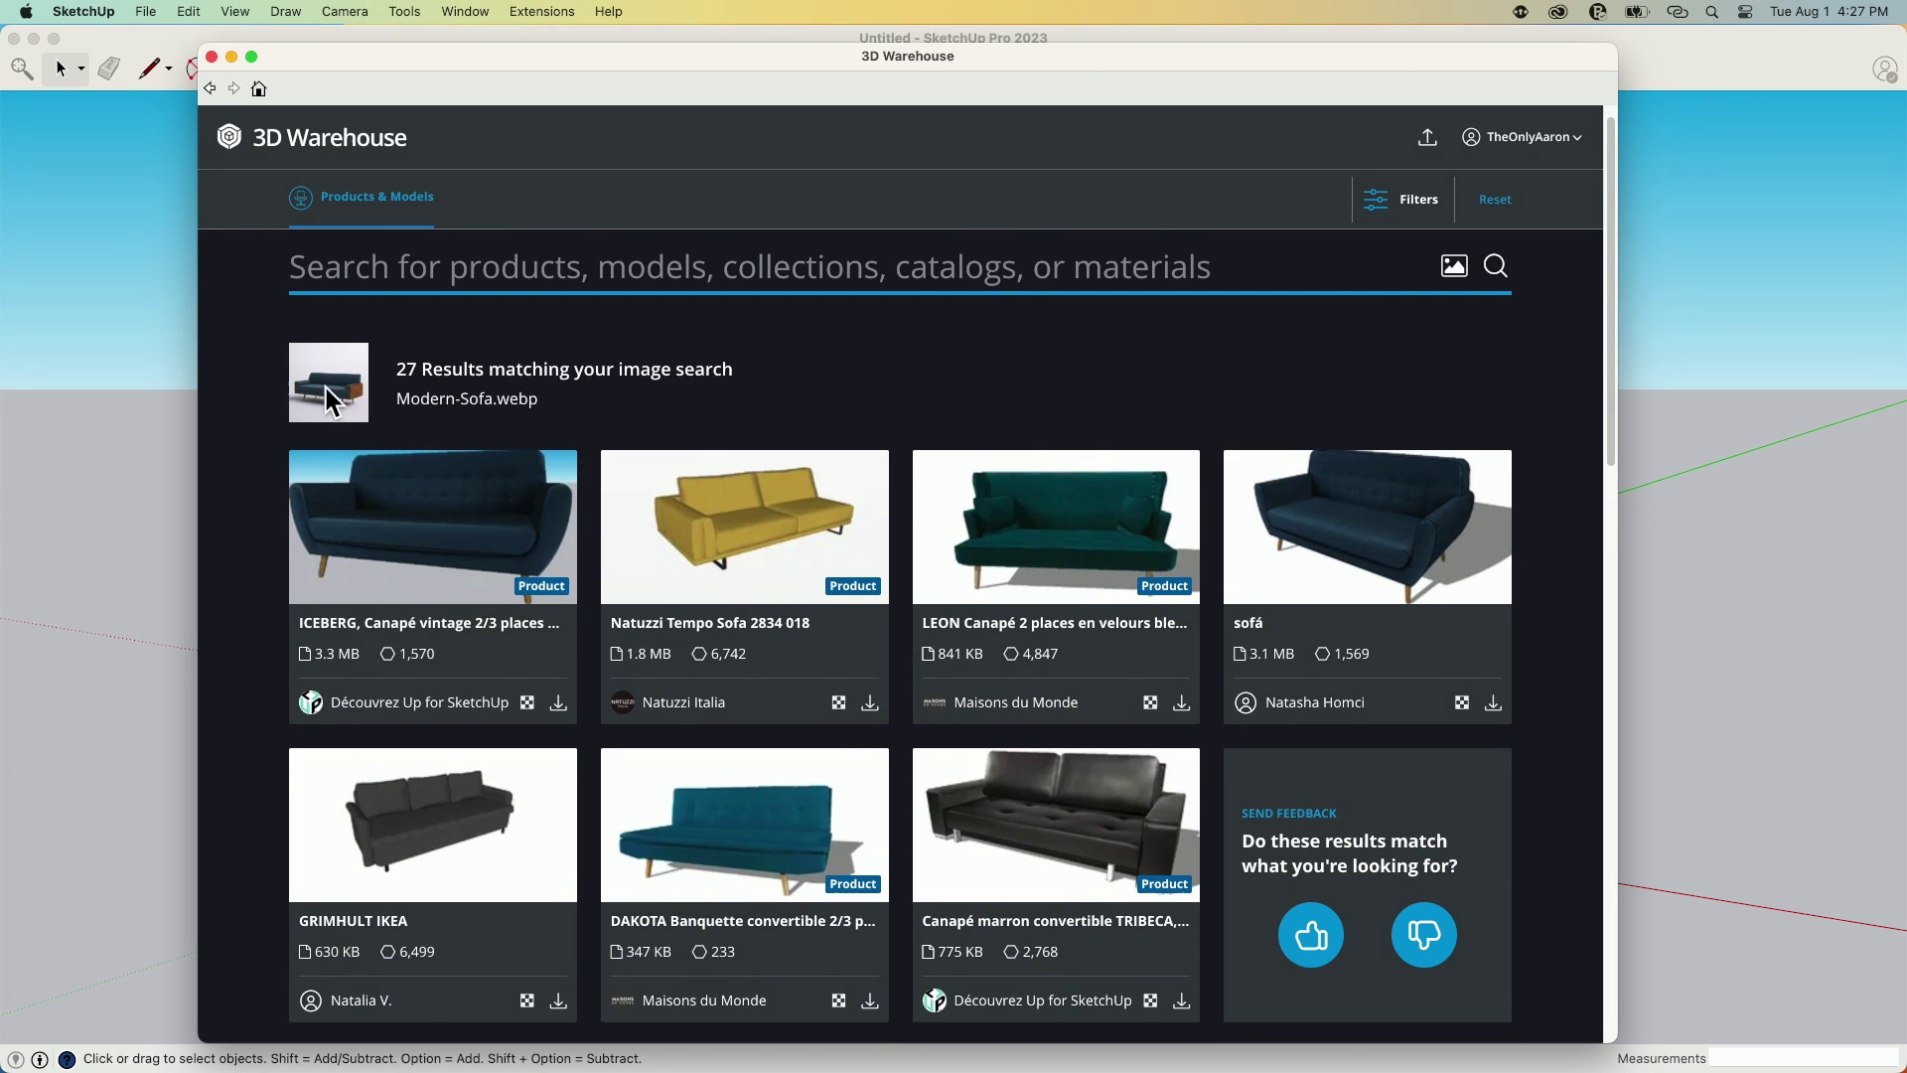
pyautogui.scroll(-4, 791, 672)
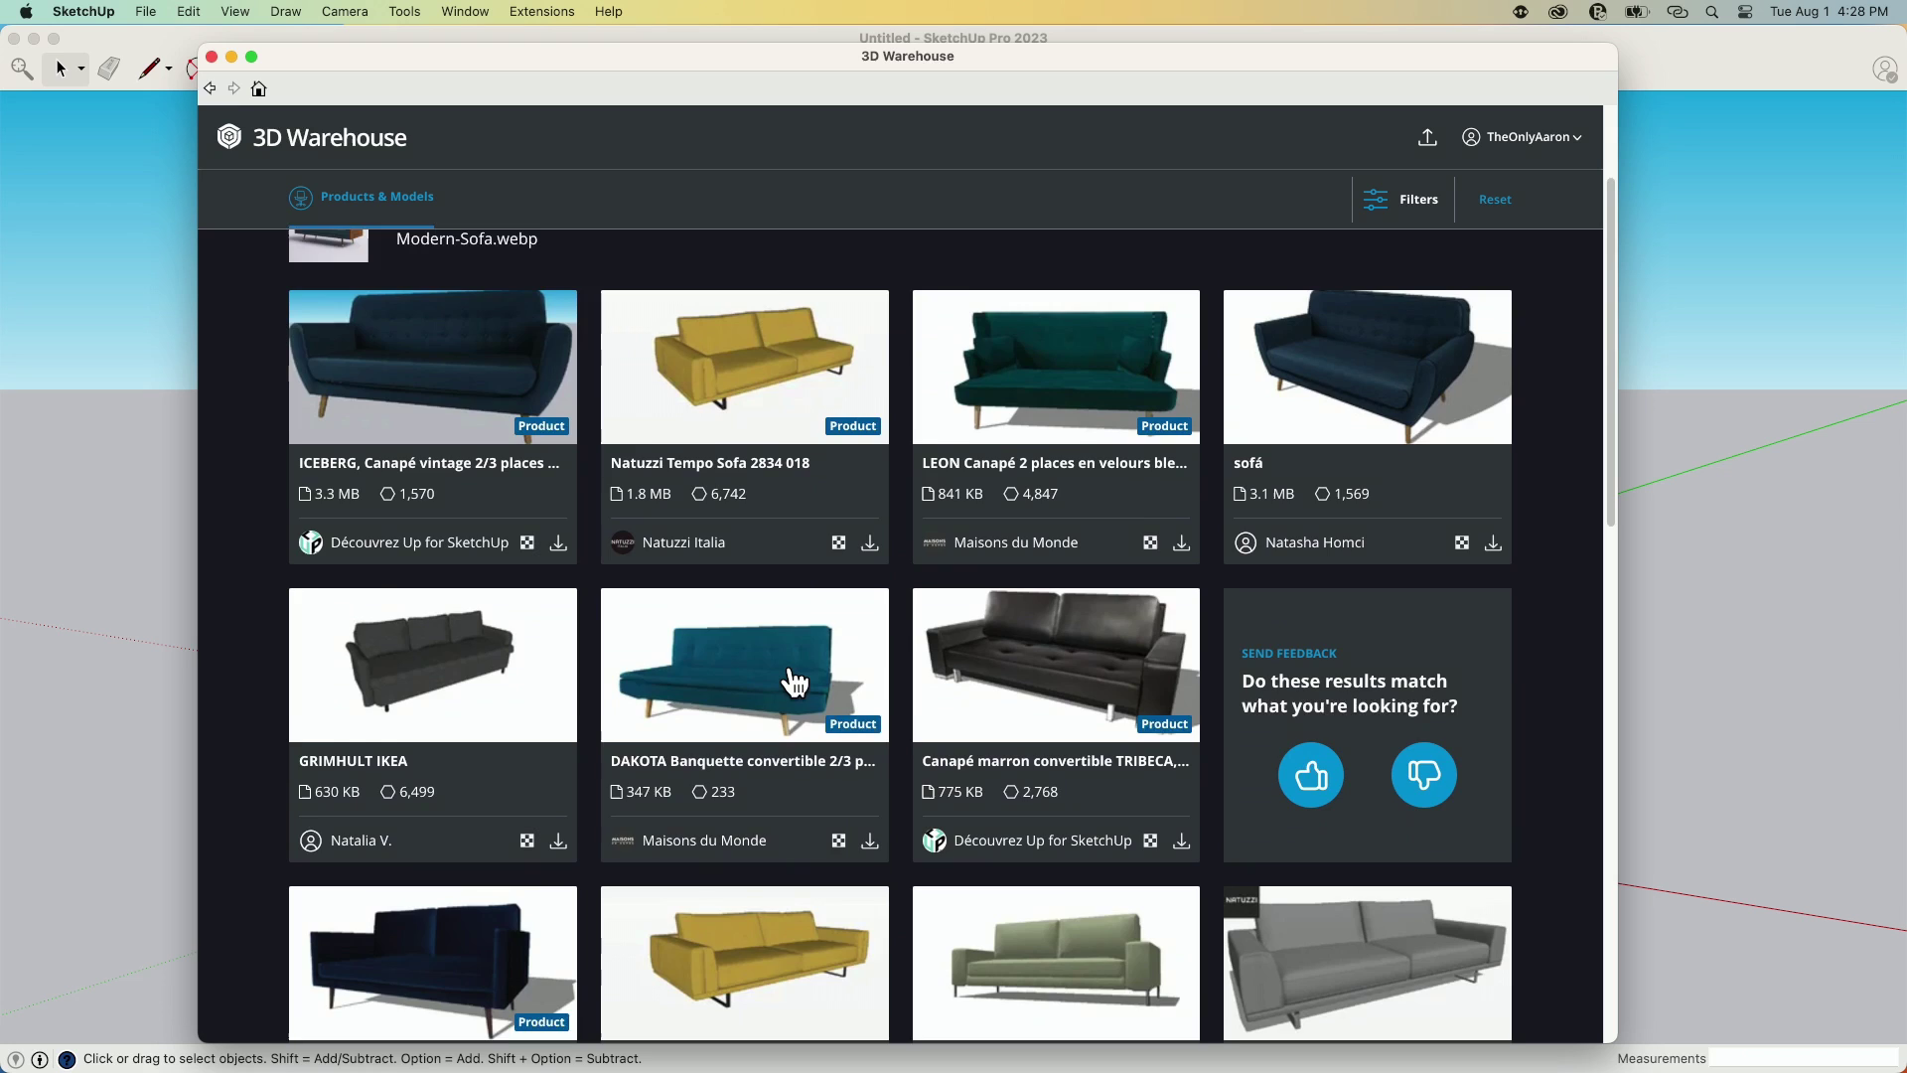
pyautogui.scroll(5, 790, 679)
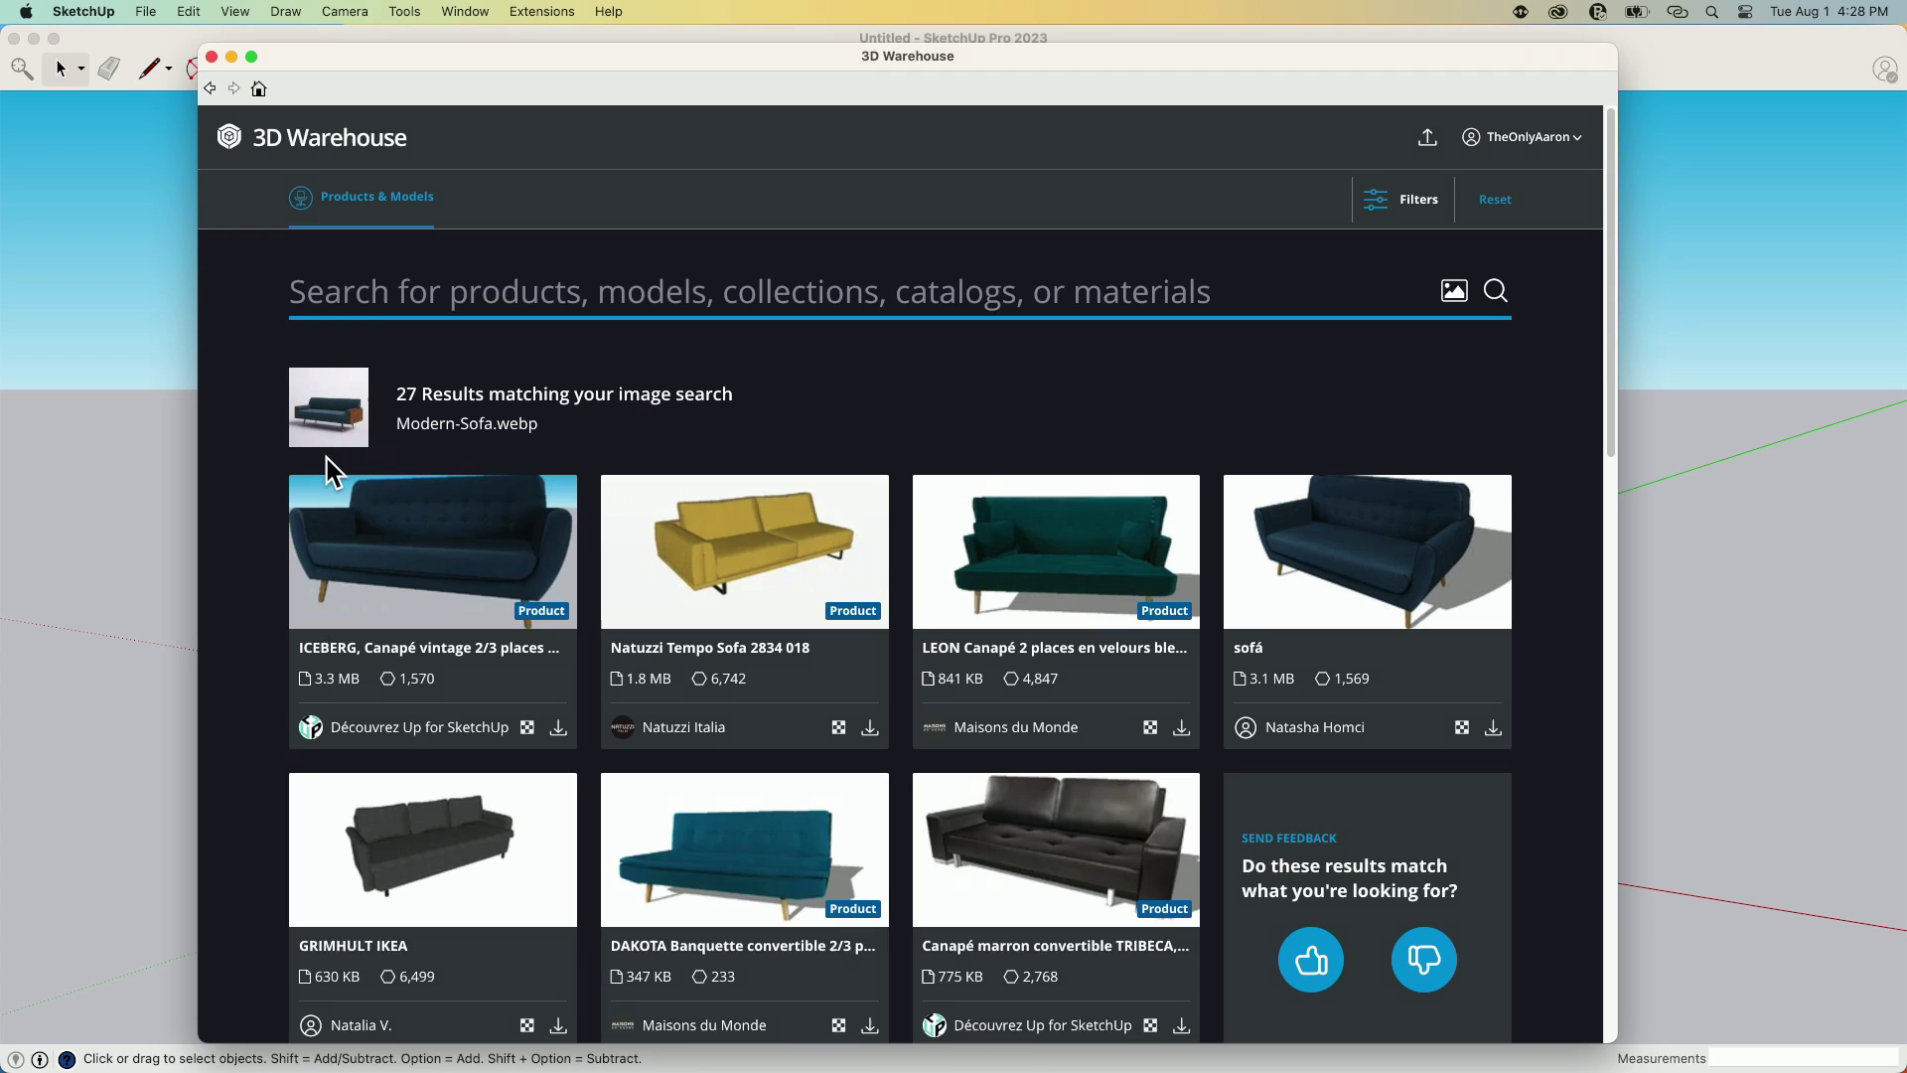
pyautogui.scroll(-1, 358, 402)
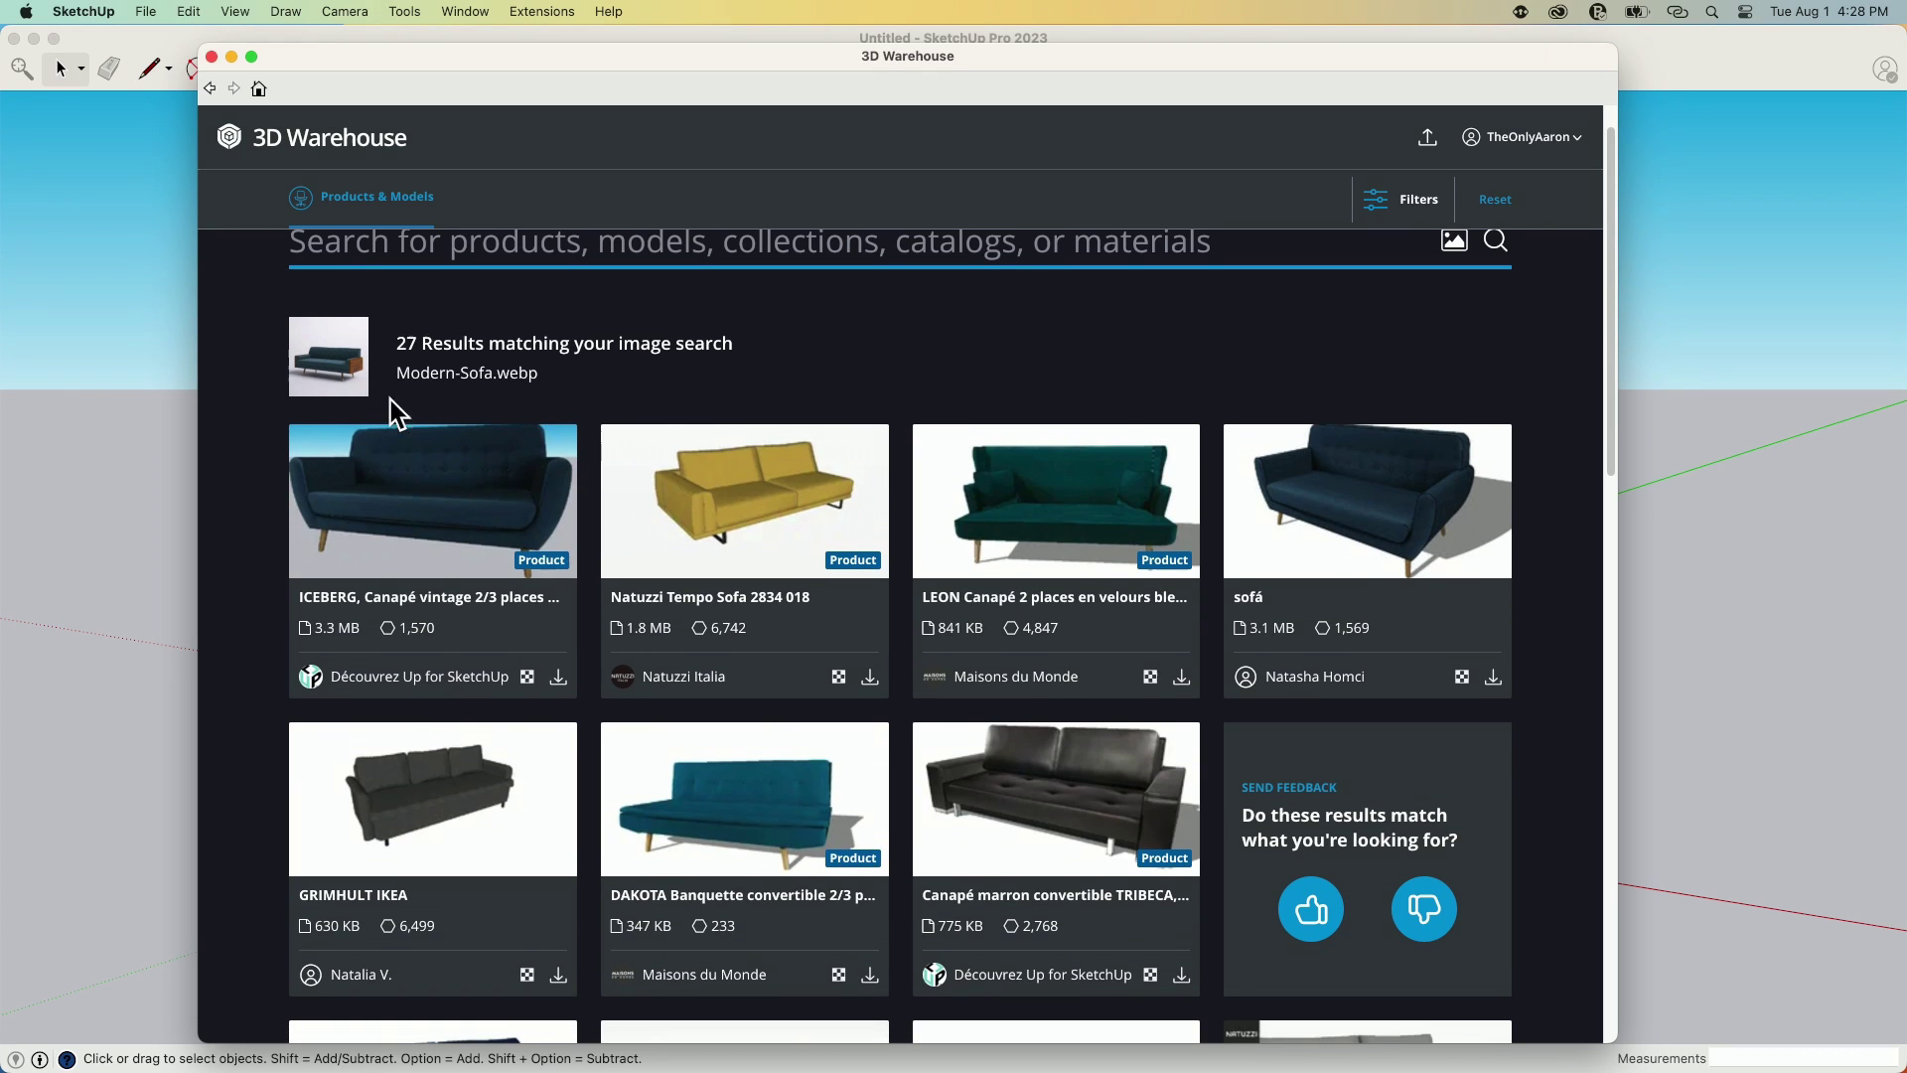
pyautogui.scroll(-1, 594, 586)
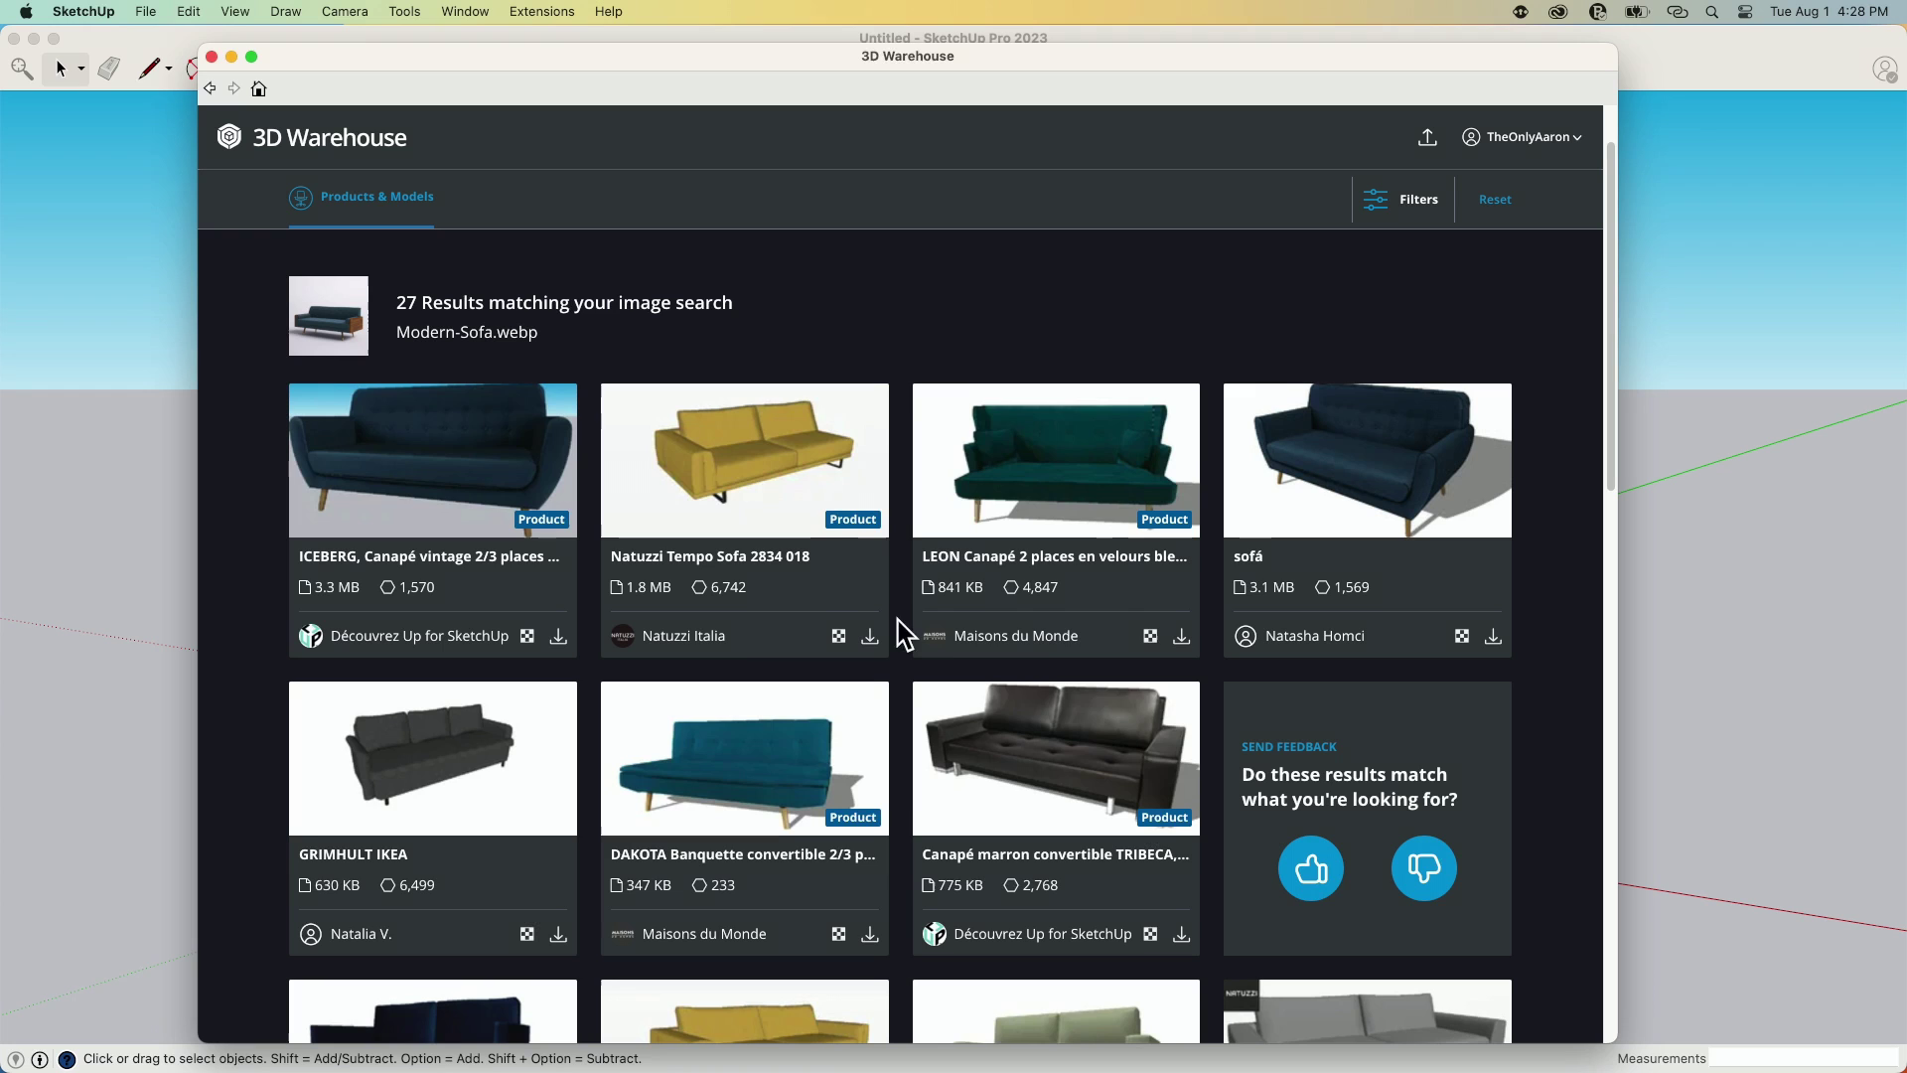
pyautogui.scroll(-1, 1143, 635)
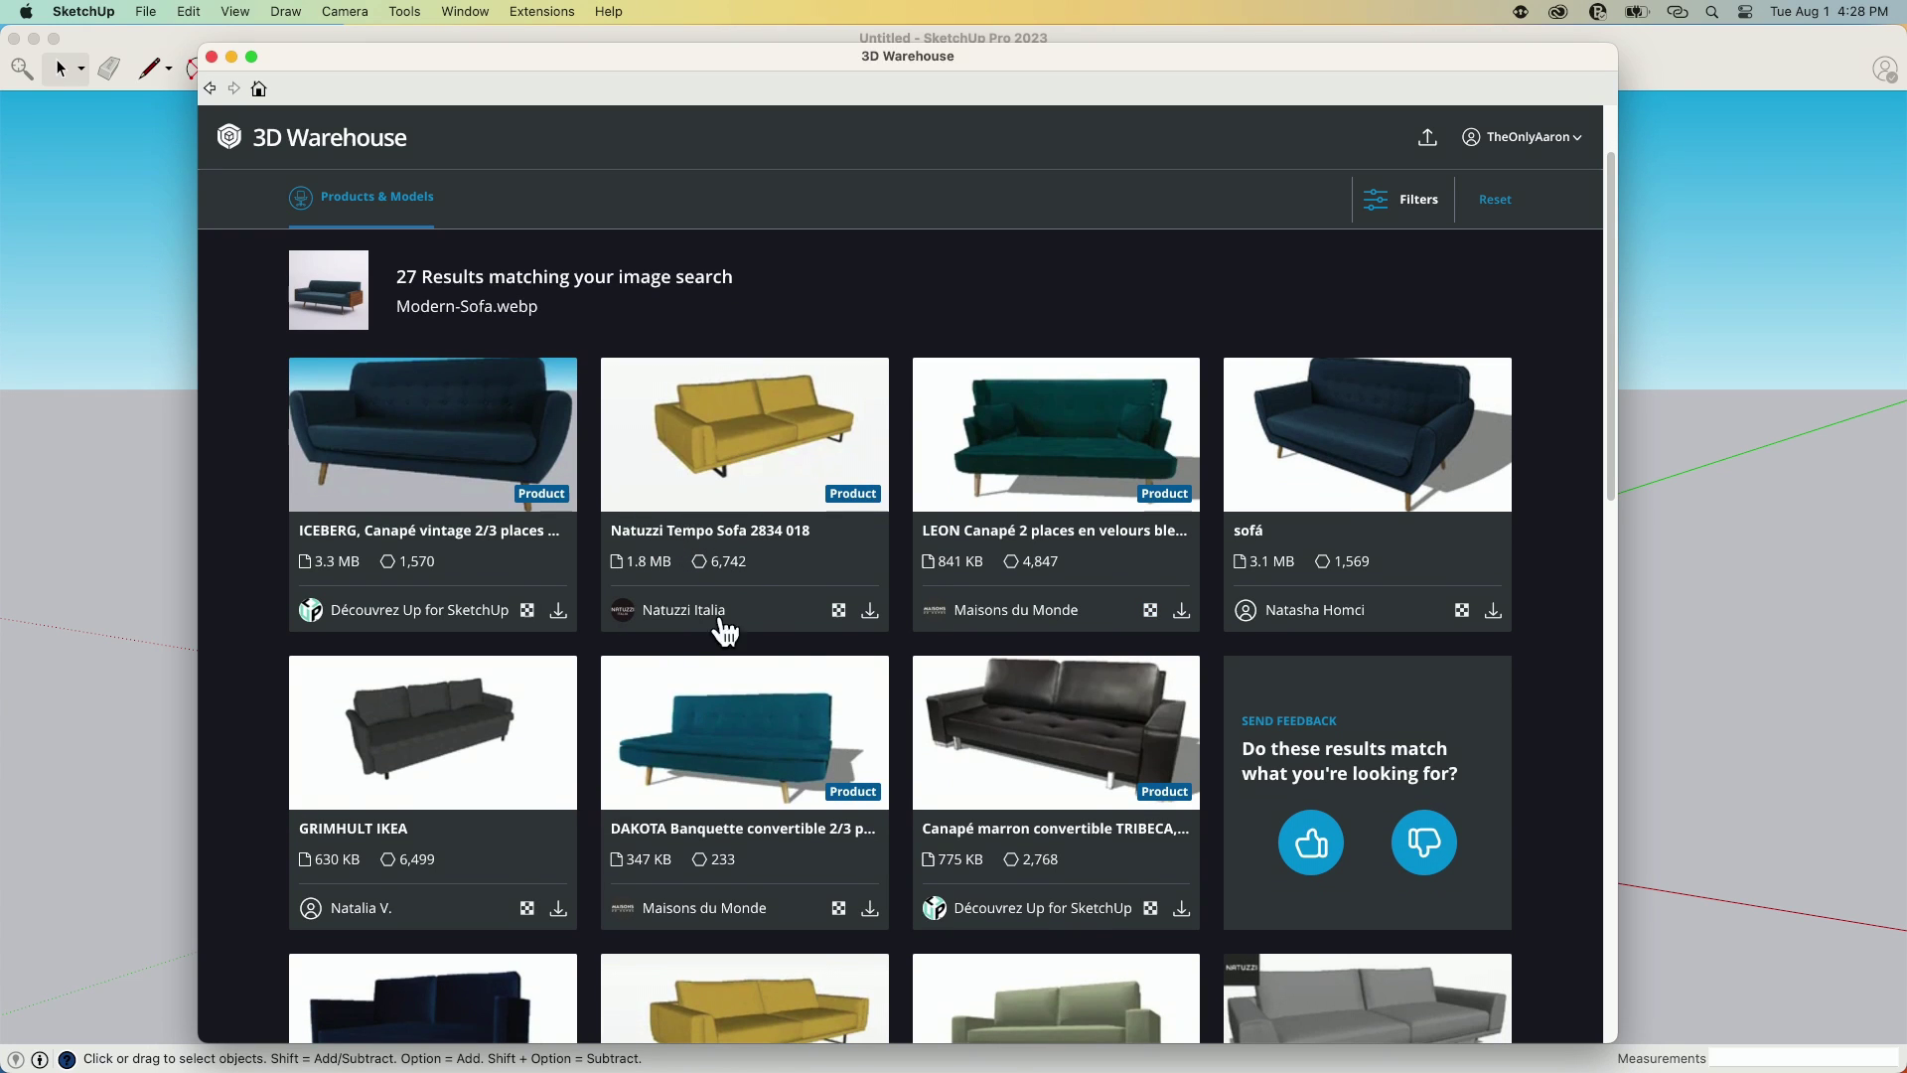
pyautogui.click(750, 463)
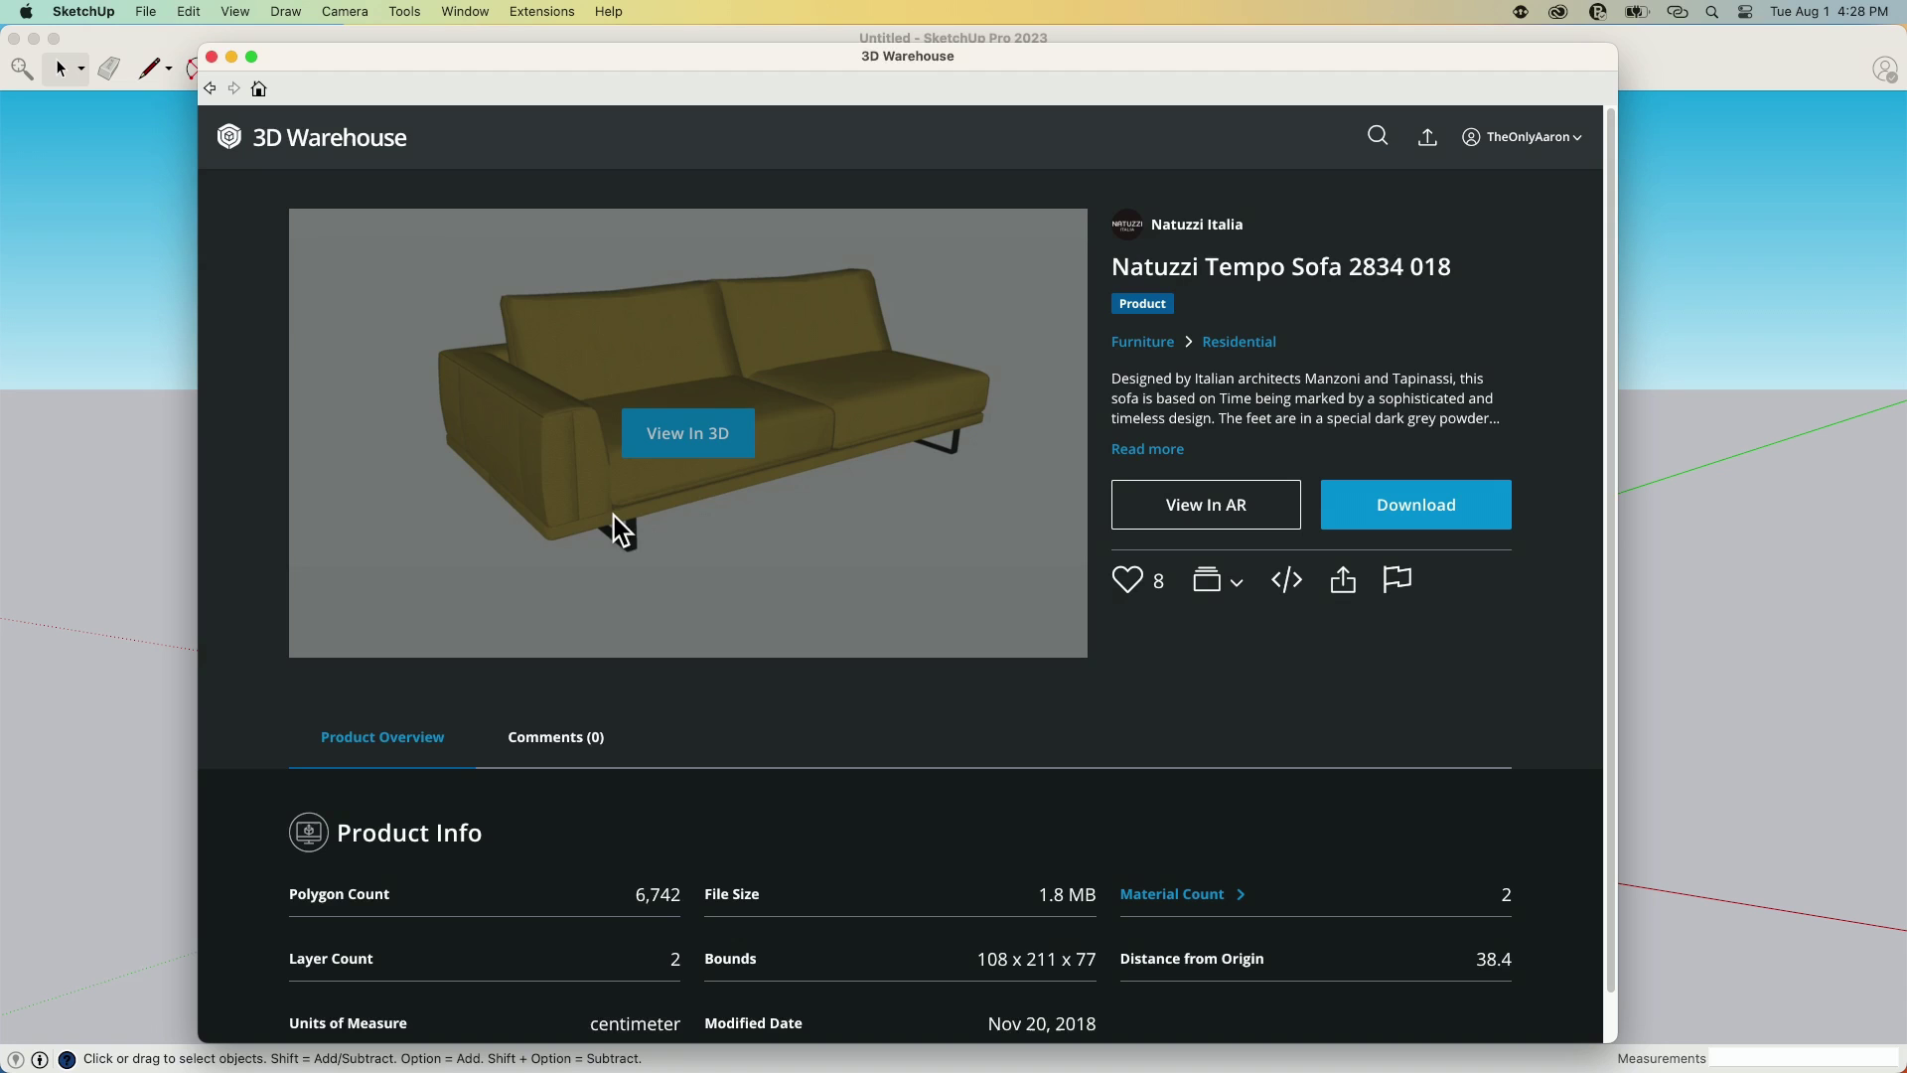
pyautogui.click(663, 449)
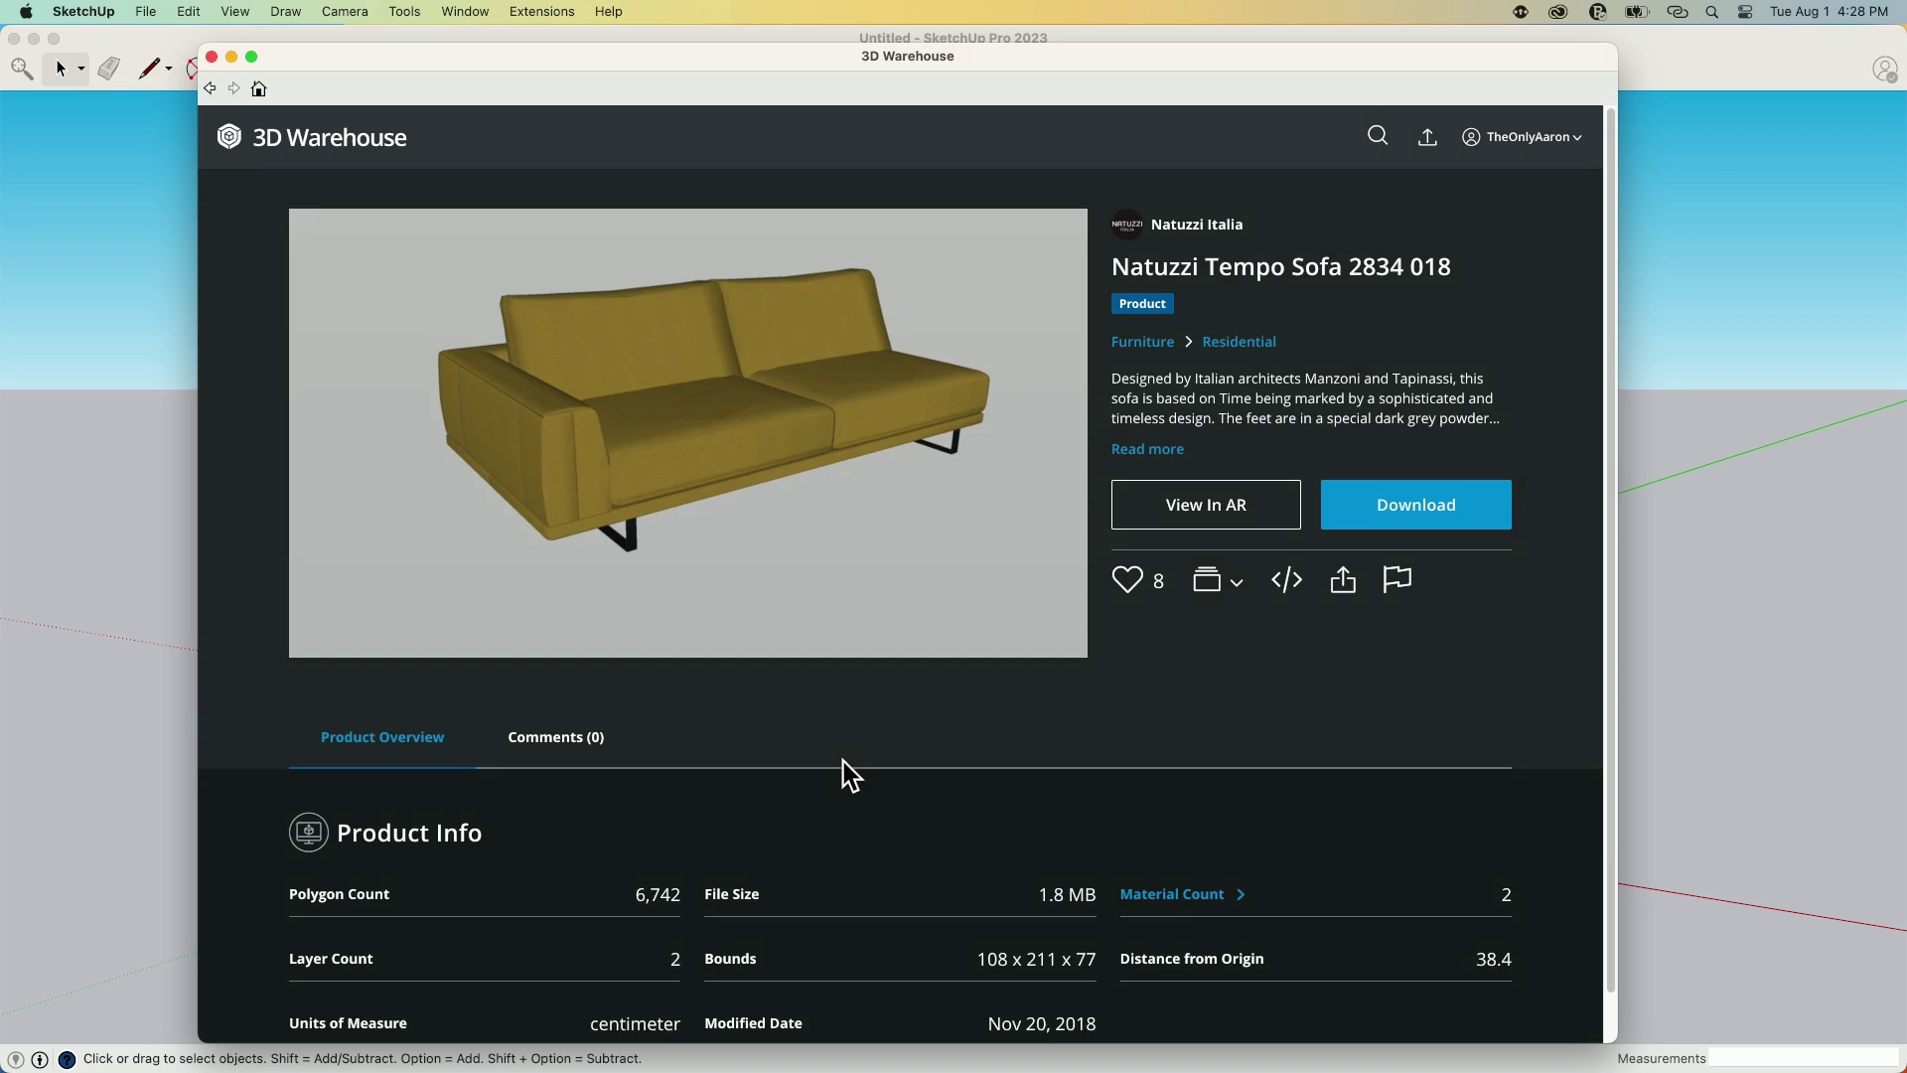
pyautogui.scroll(-1, 844, 761)
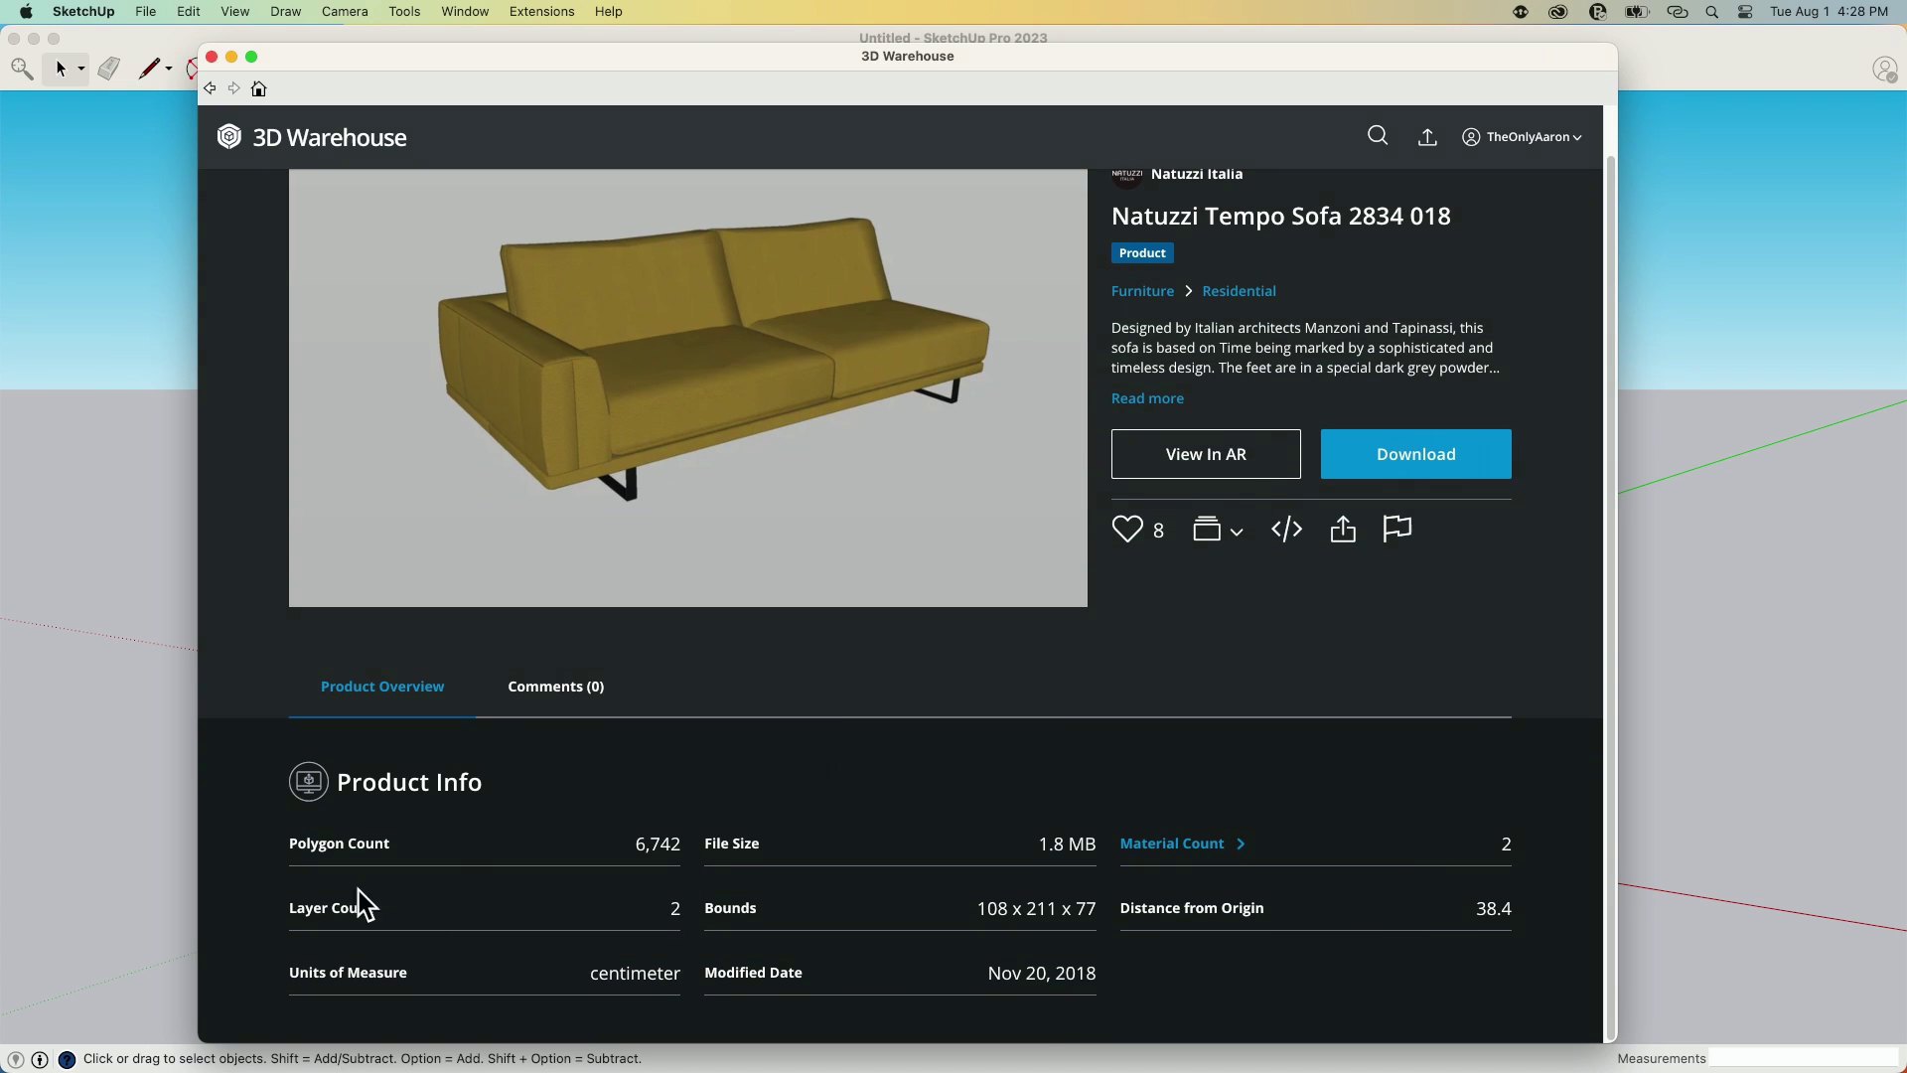
pyautogui.click(1204, 854)
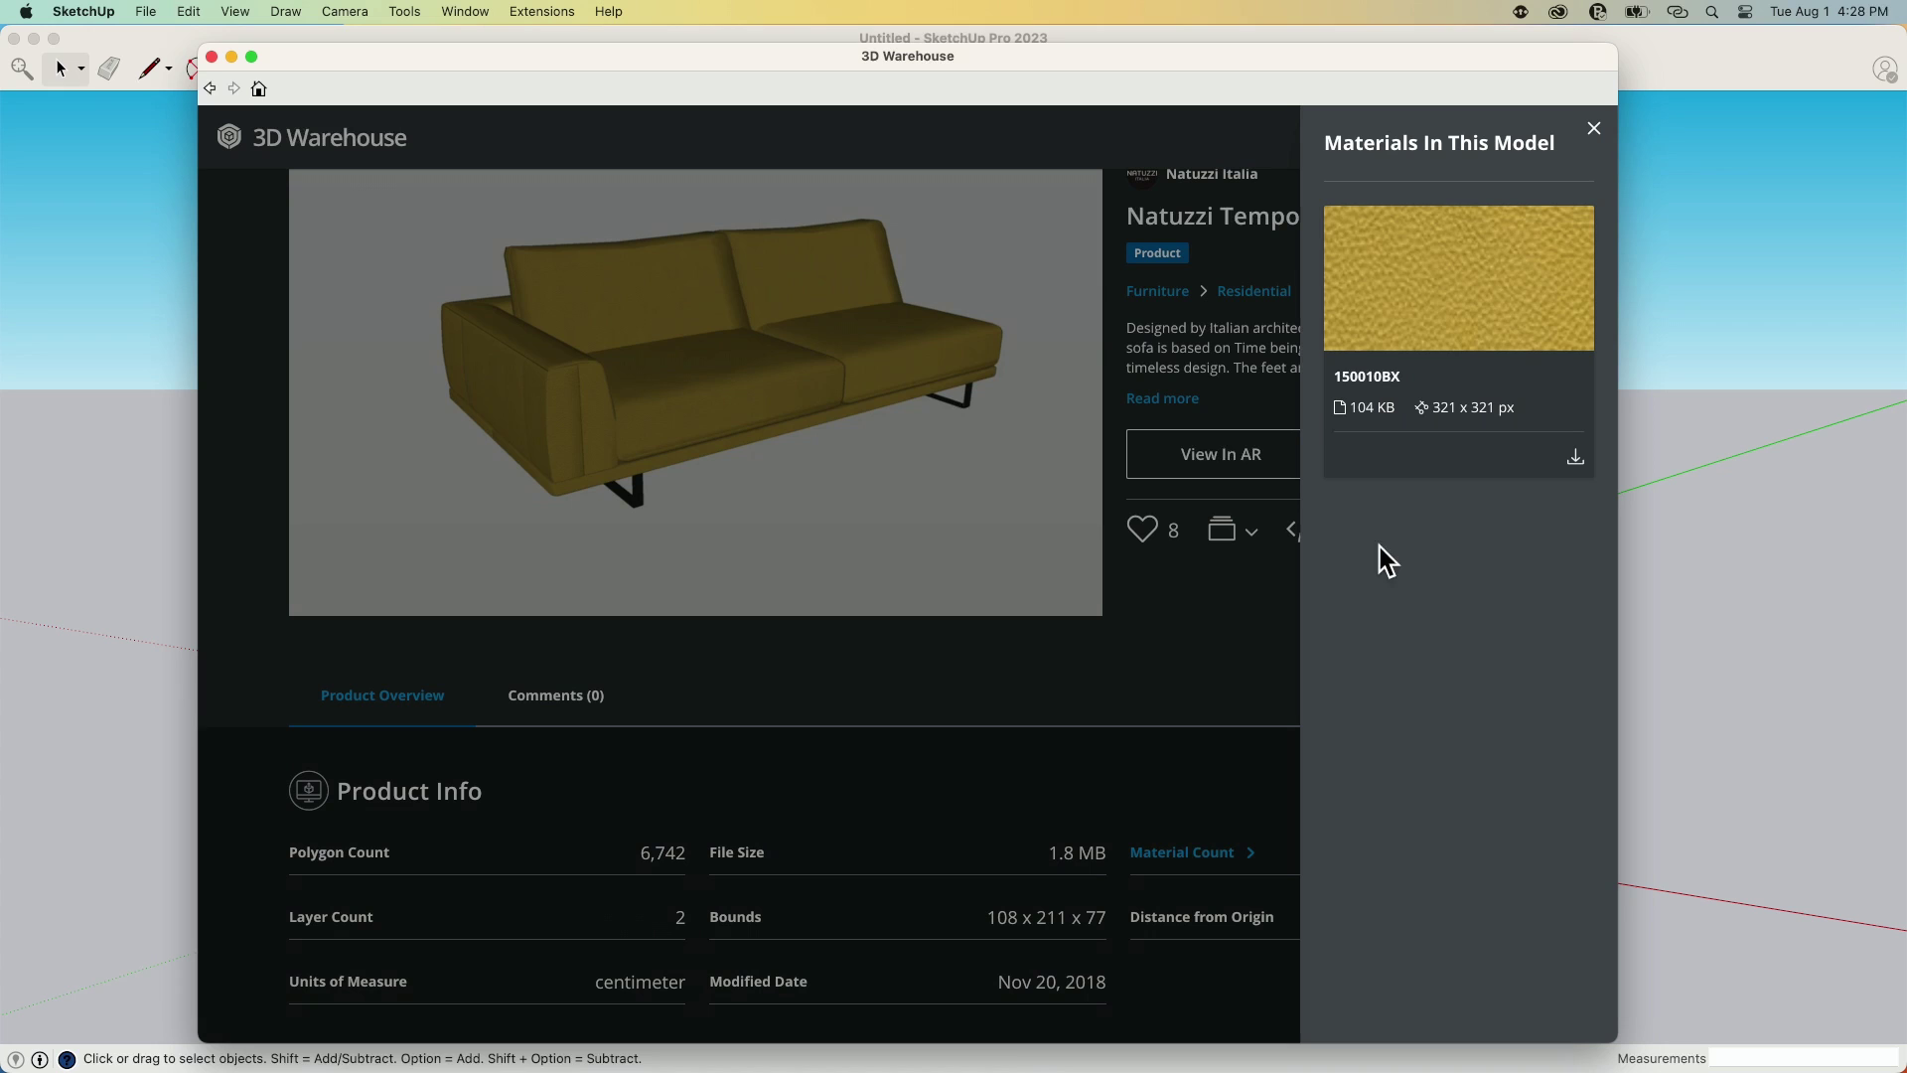
pyautogui.click(1215, 713)
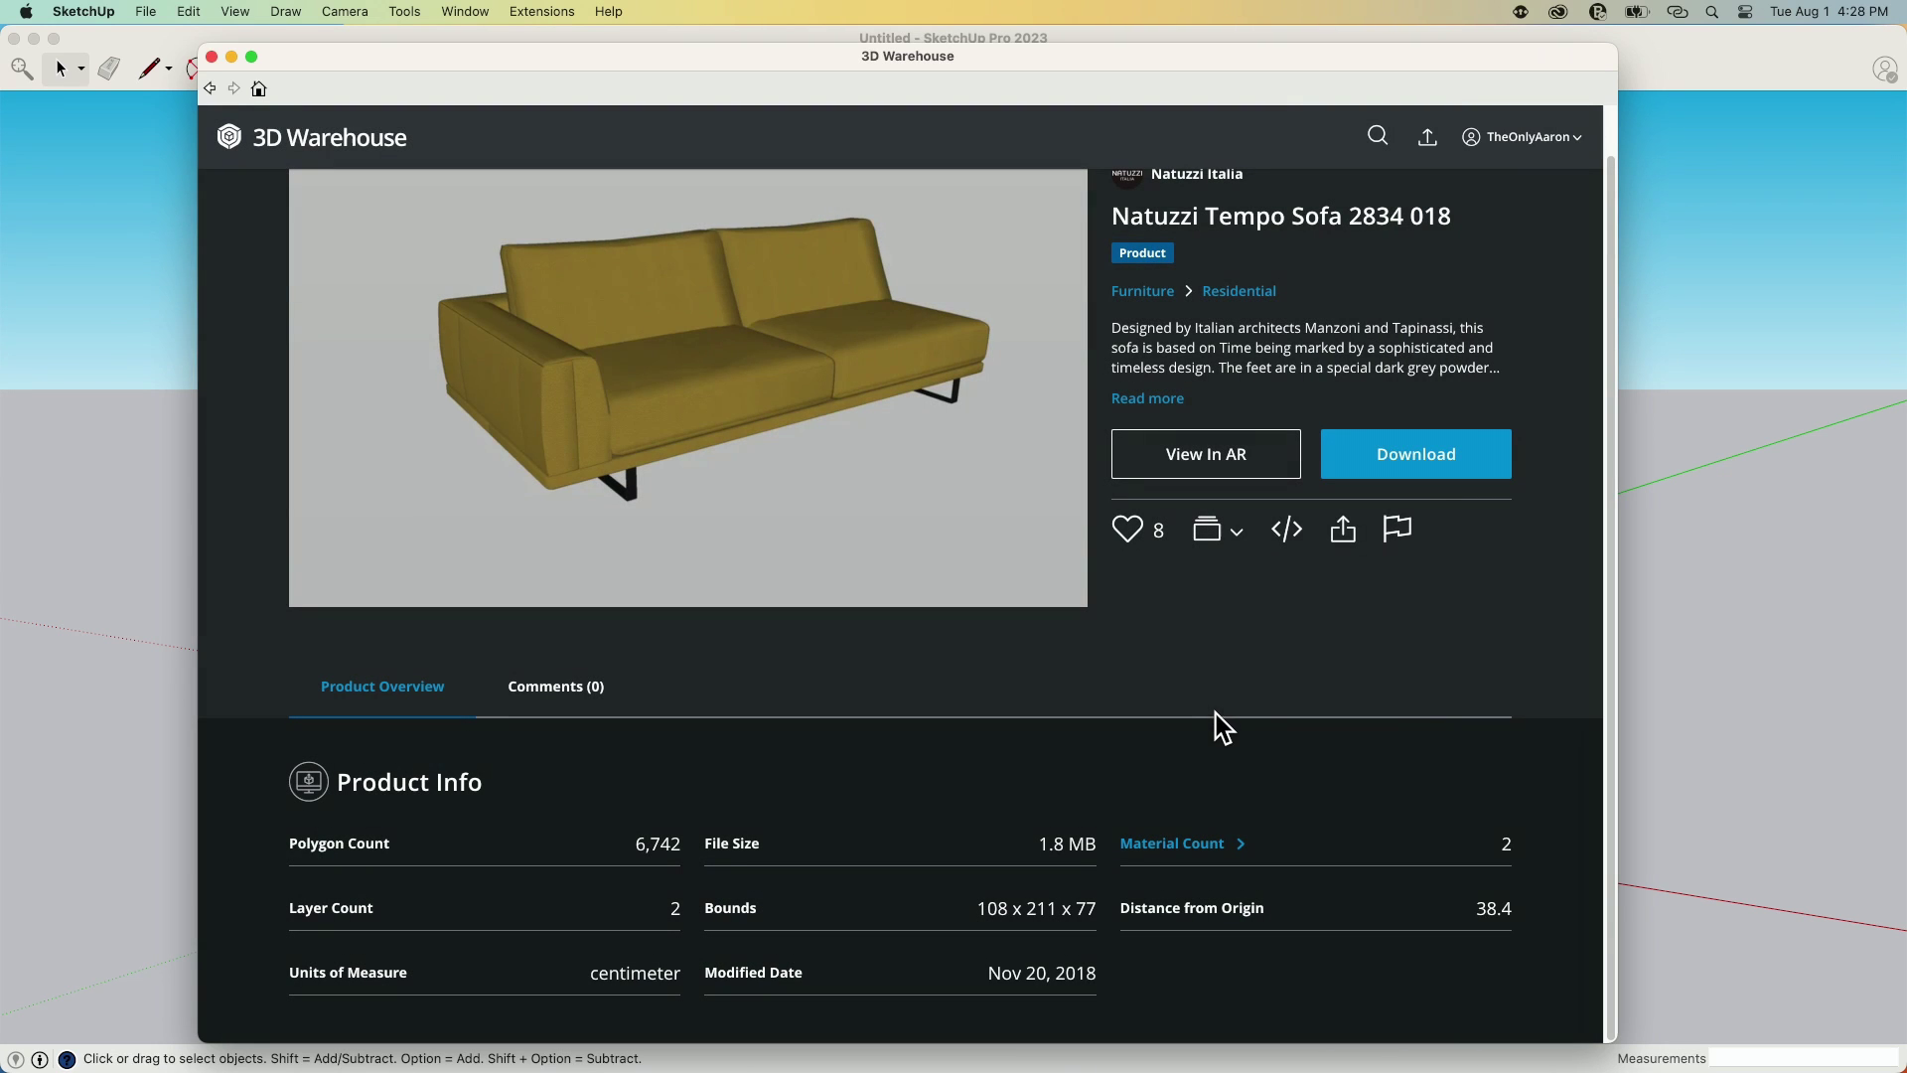
# - Go back from the Natuzzi sofa page to the image-search results list
pyautogui.click(210, 90)
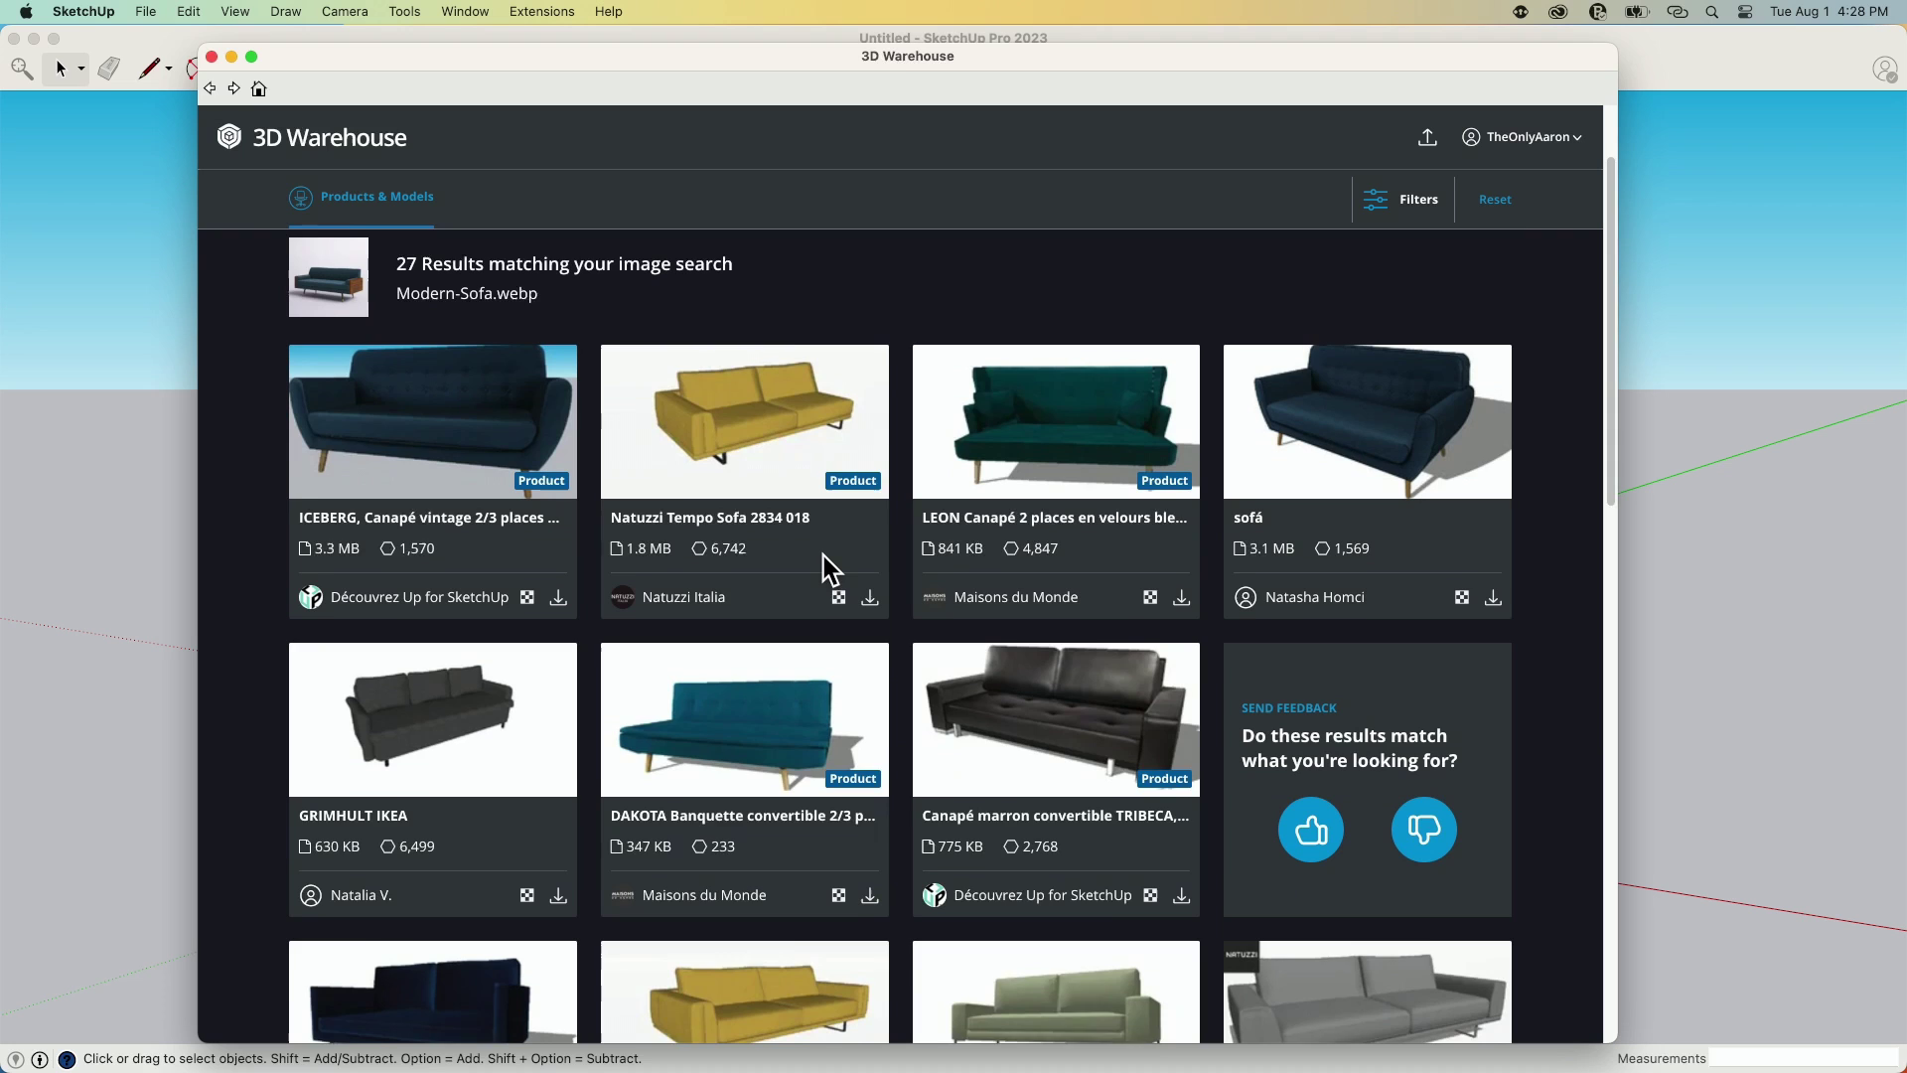
pyautogui.scroll(-5, 824, 556)
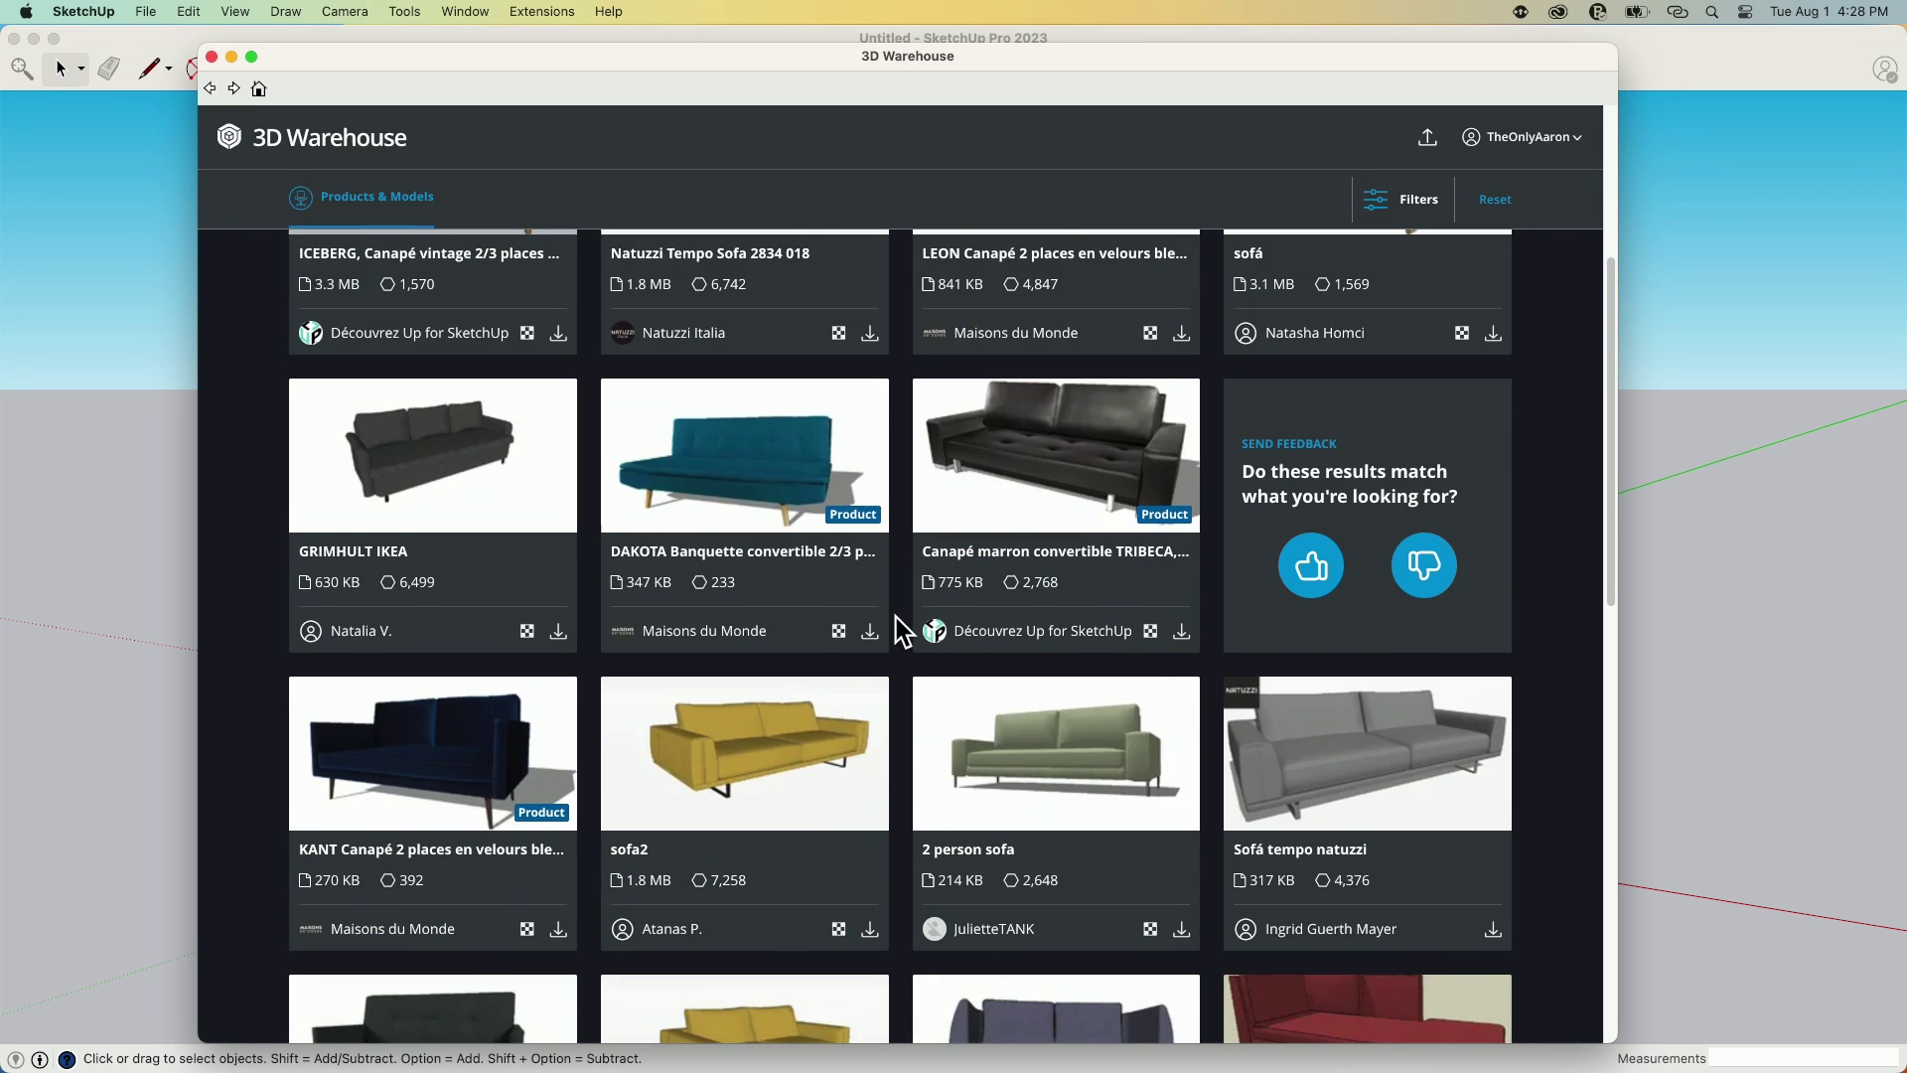
pyautogui.scroll(7, 896, 626)
pyautogui.scroll(-3, 953, 765)
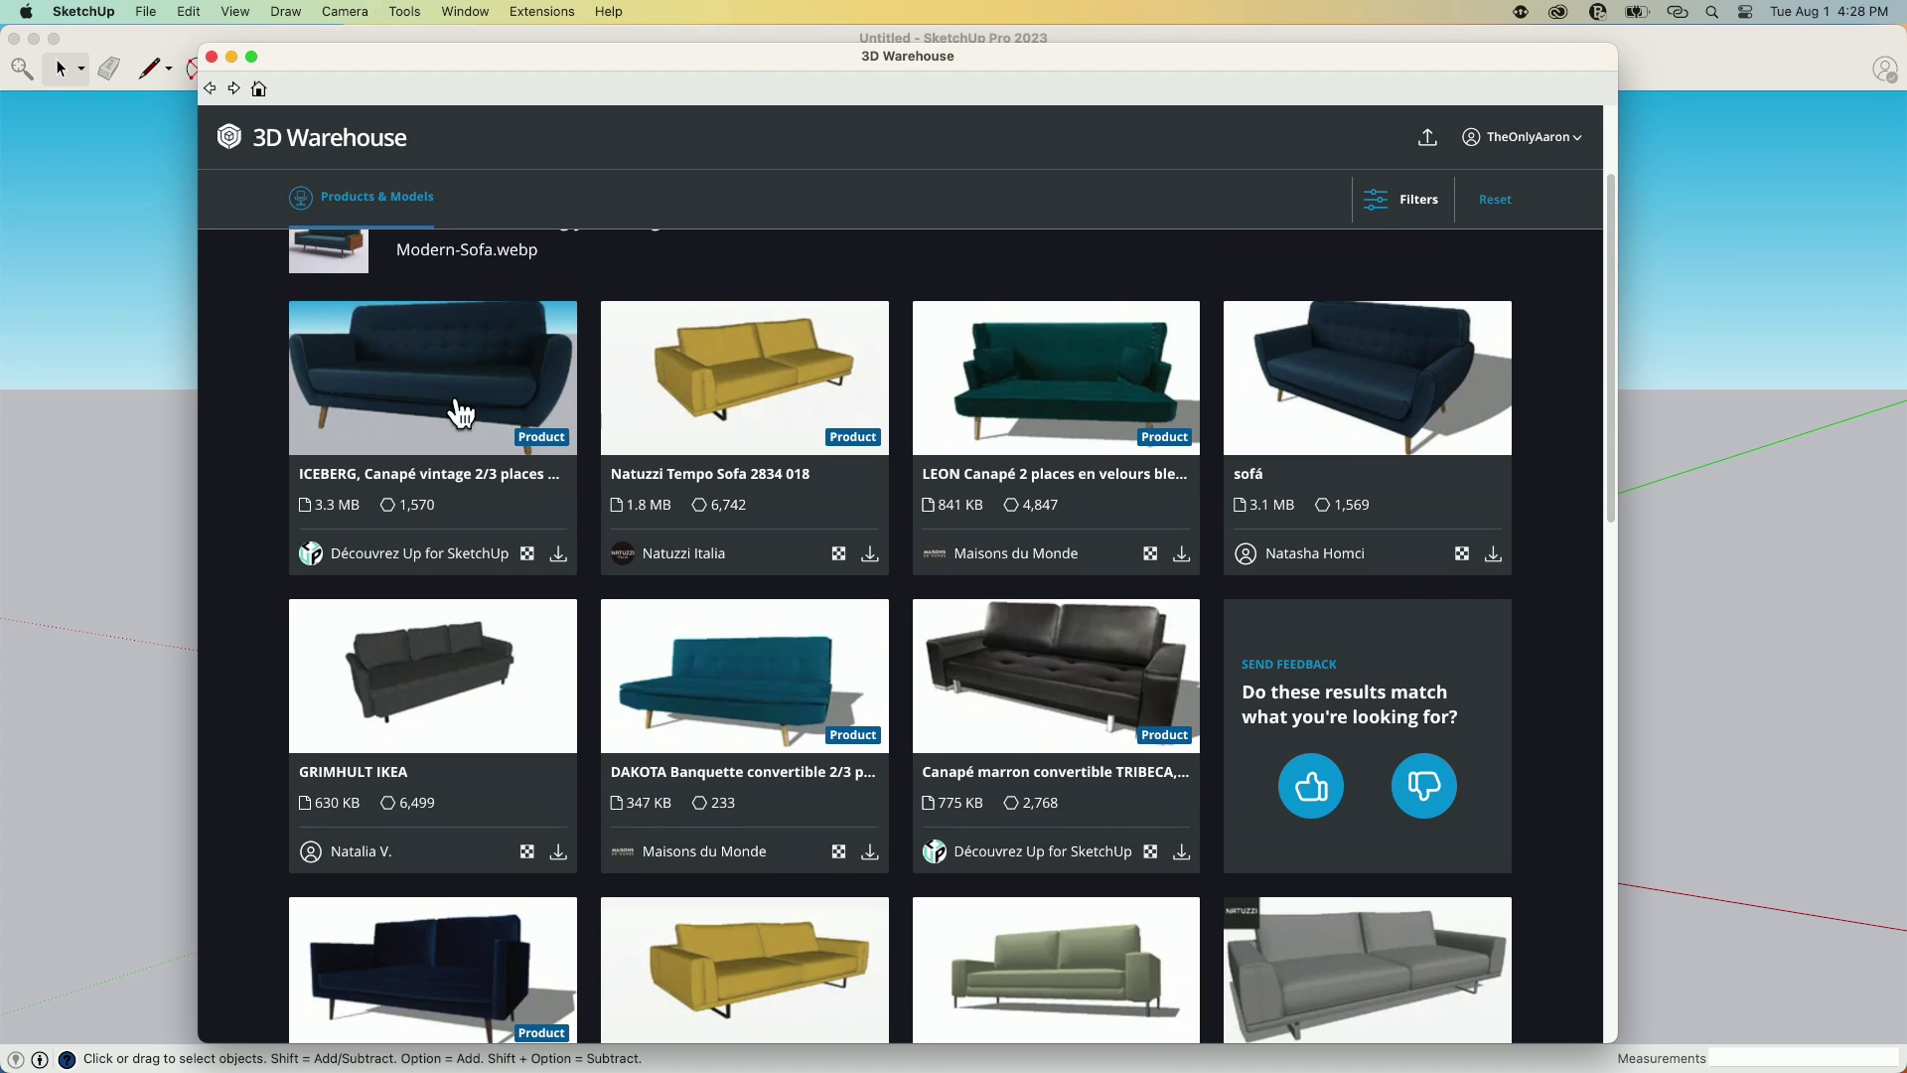
# - View the materials list of the sofá model, then close it
pyautogui.click(1462, 553)
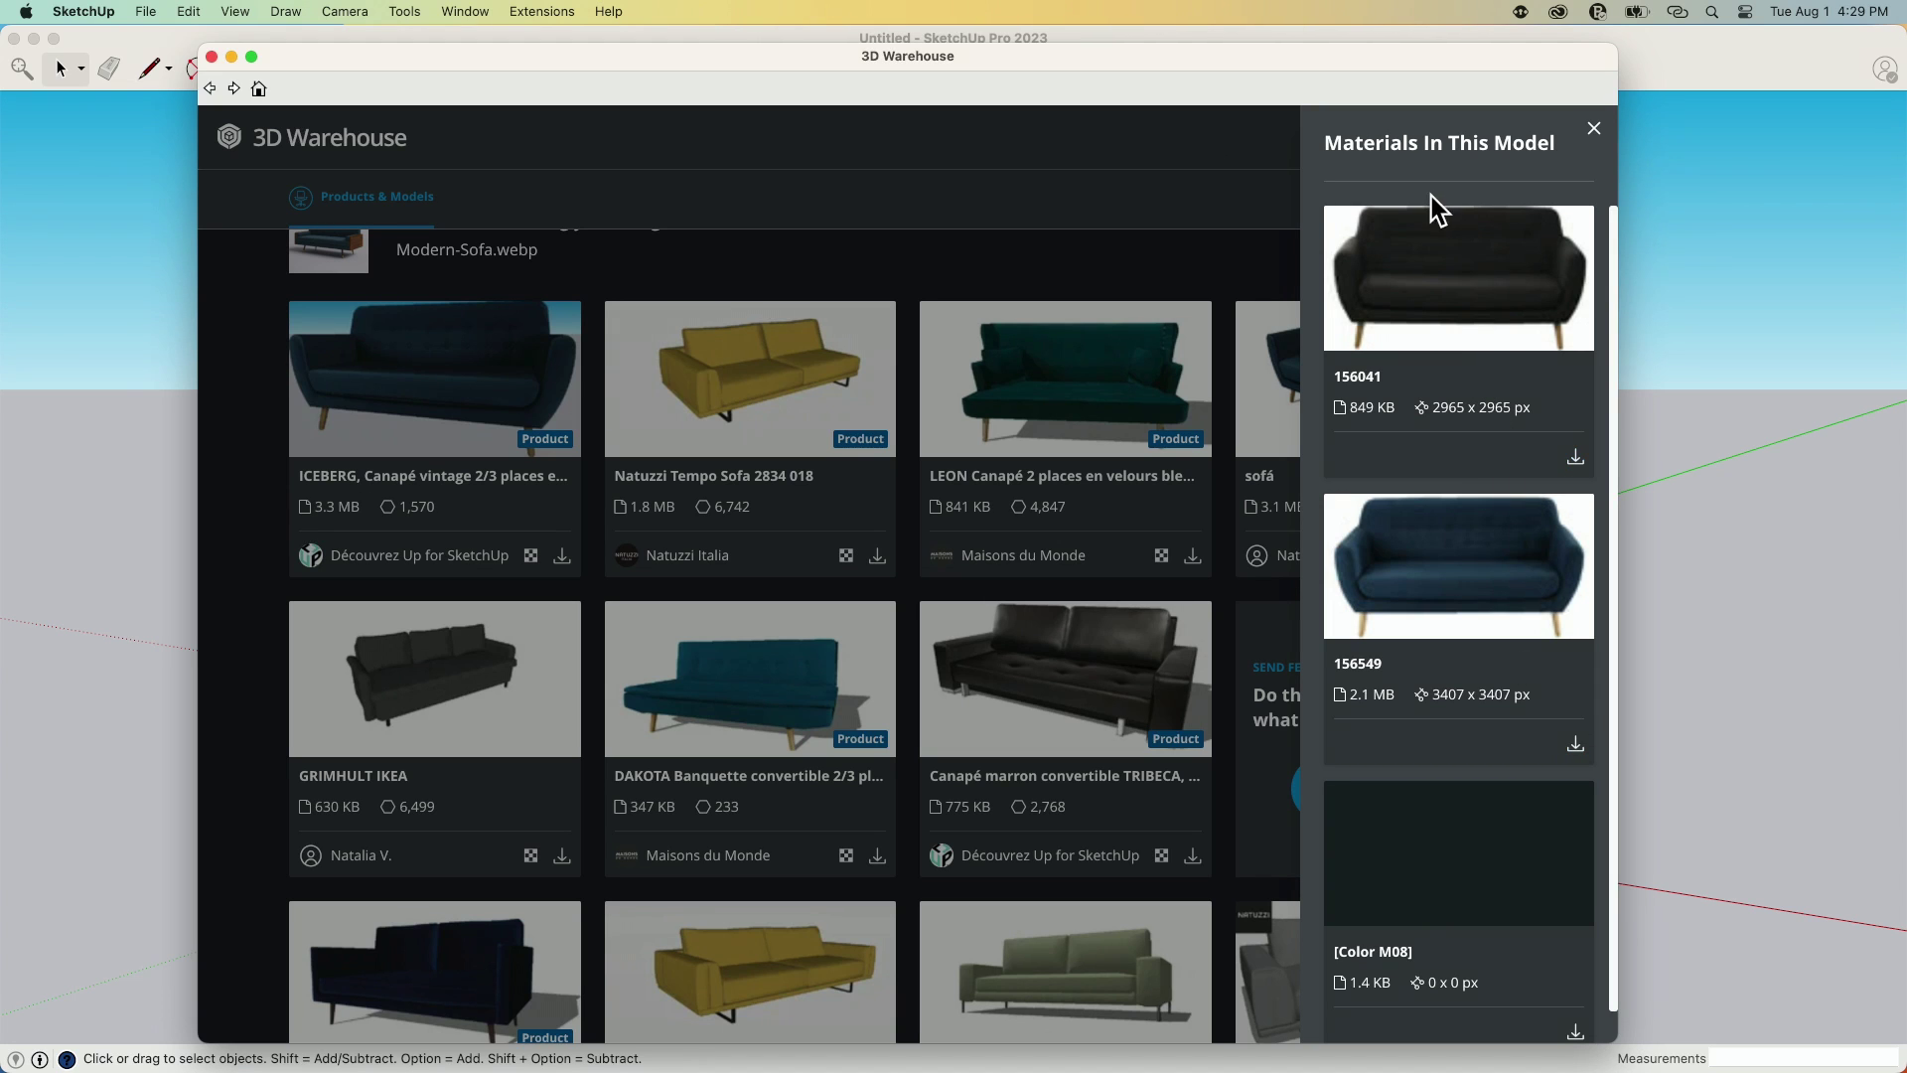
pyautogui.scroll(-1, 1409, 538)
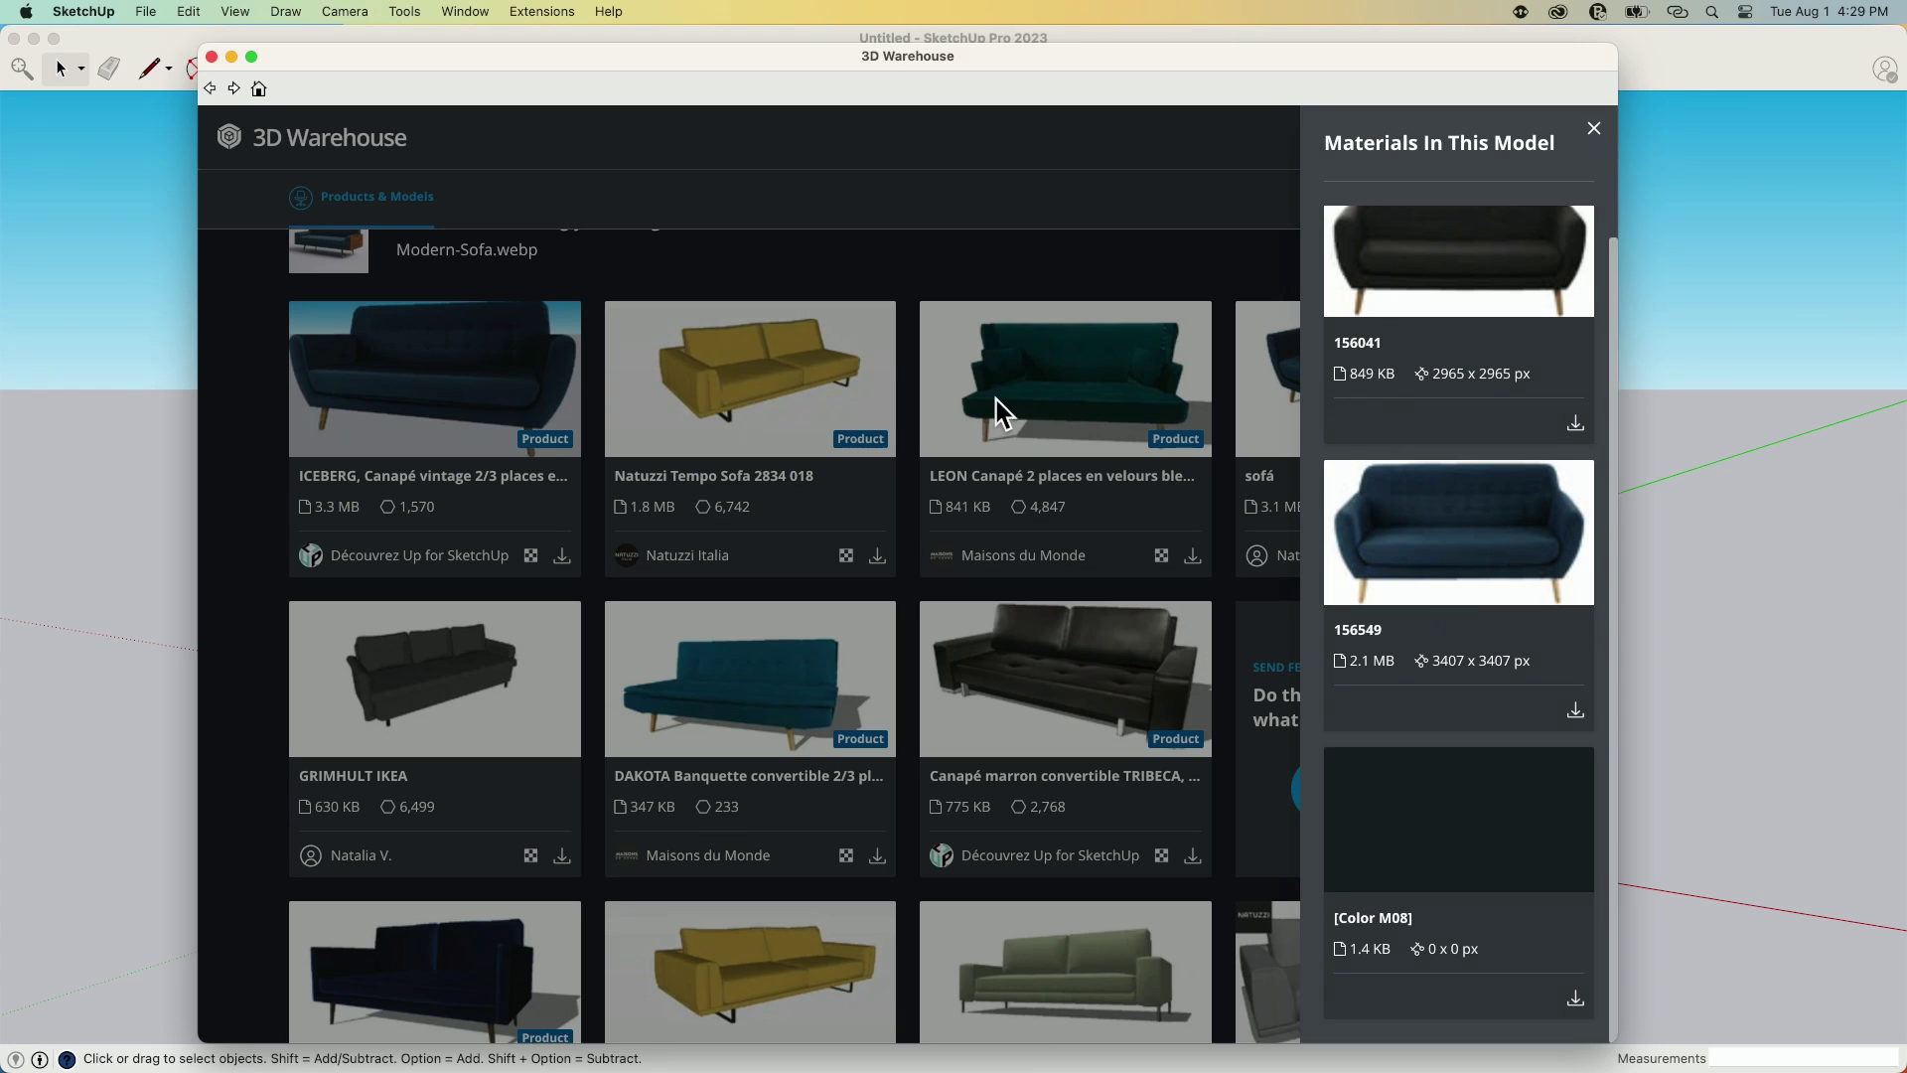
pyautogui.click(1103, 281)
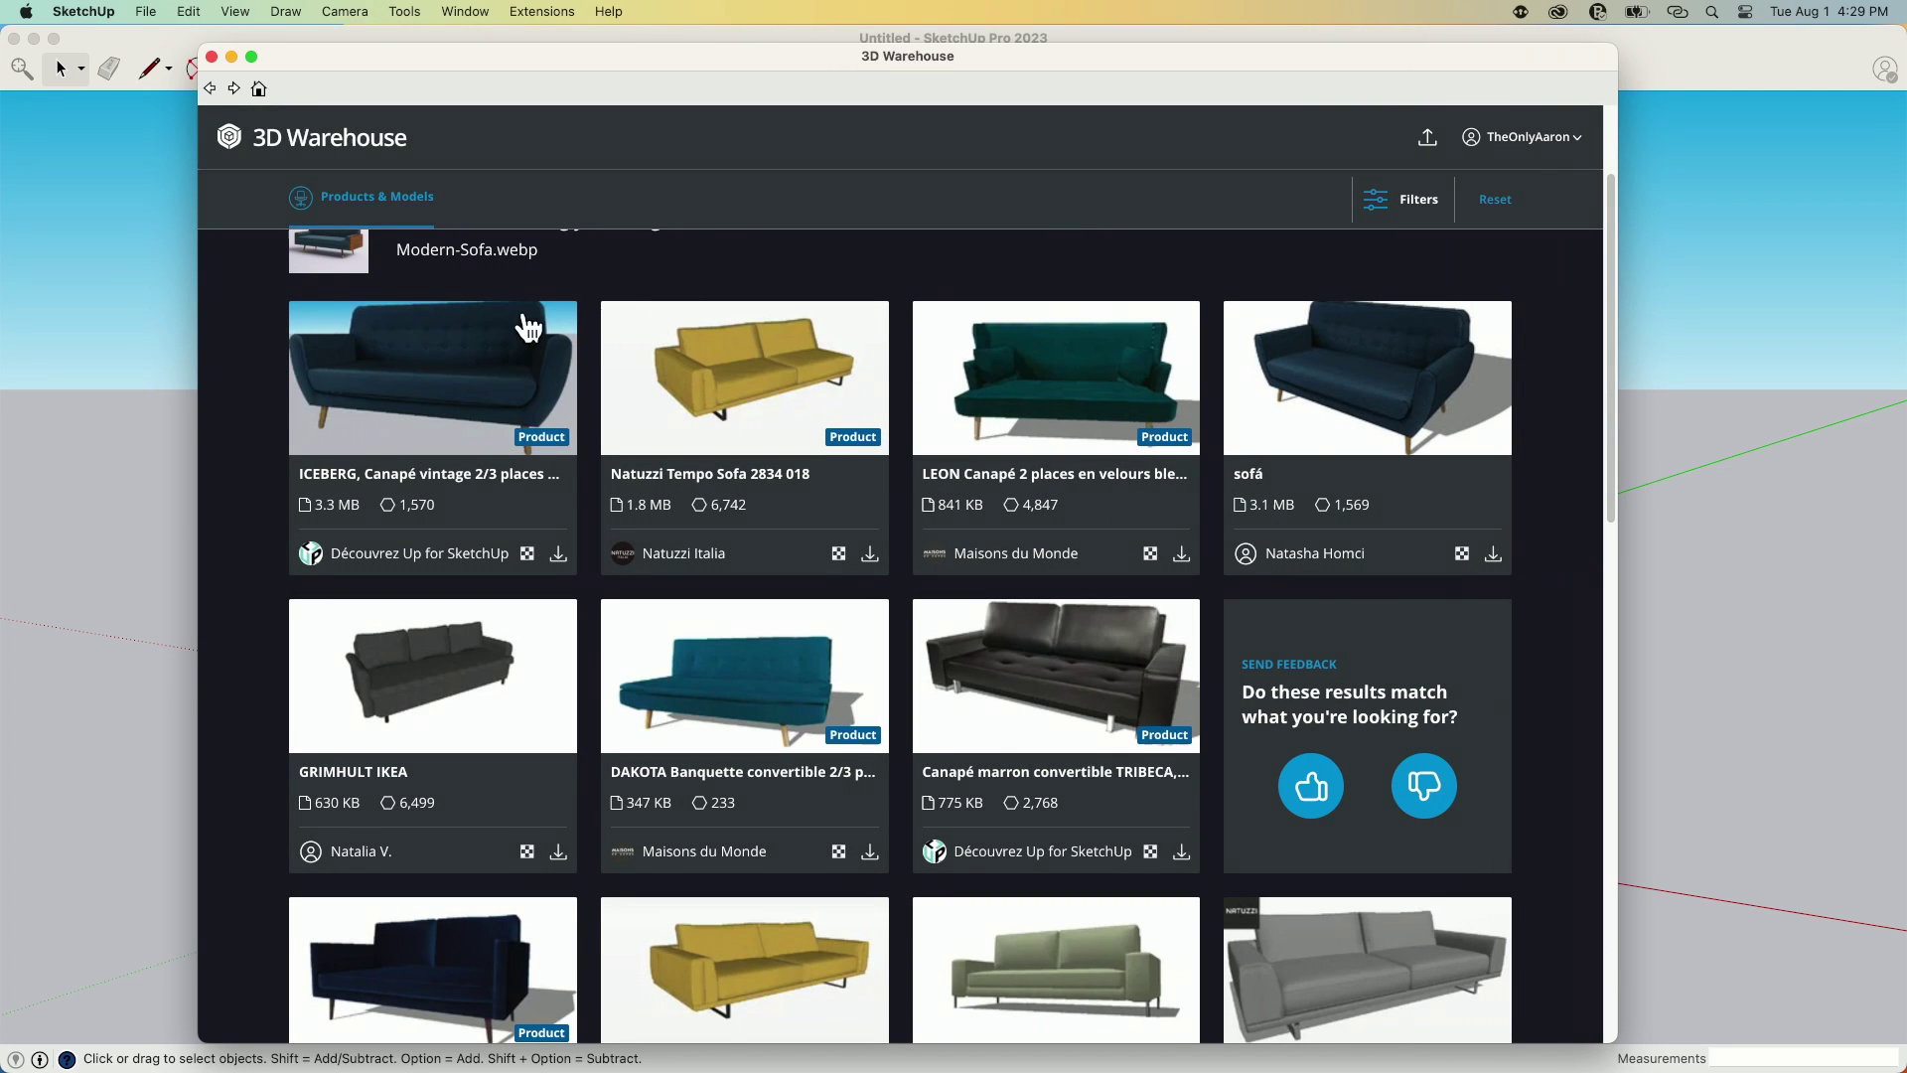
# - View the materials list of the black leather sofa, then close it
pyautogui.scroll(3, 516, 328)
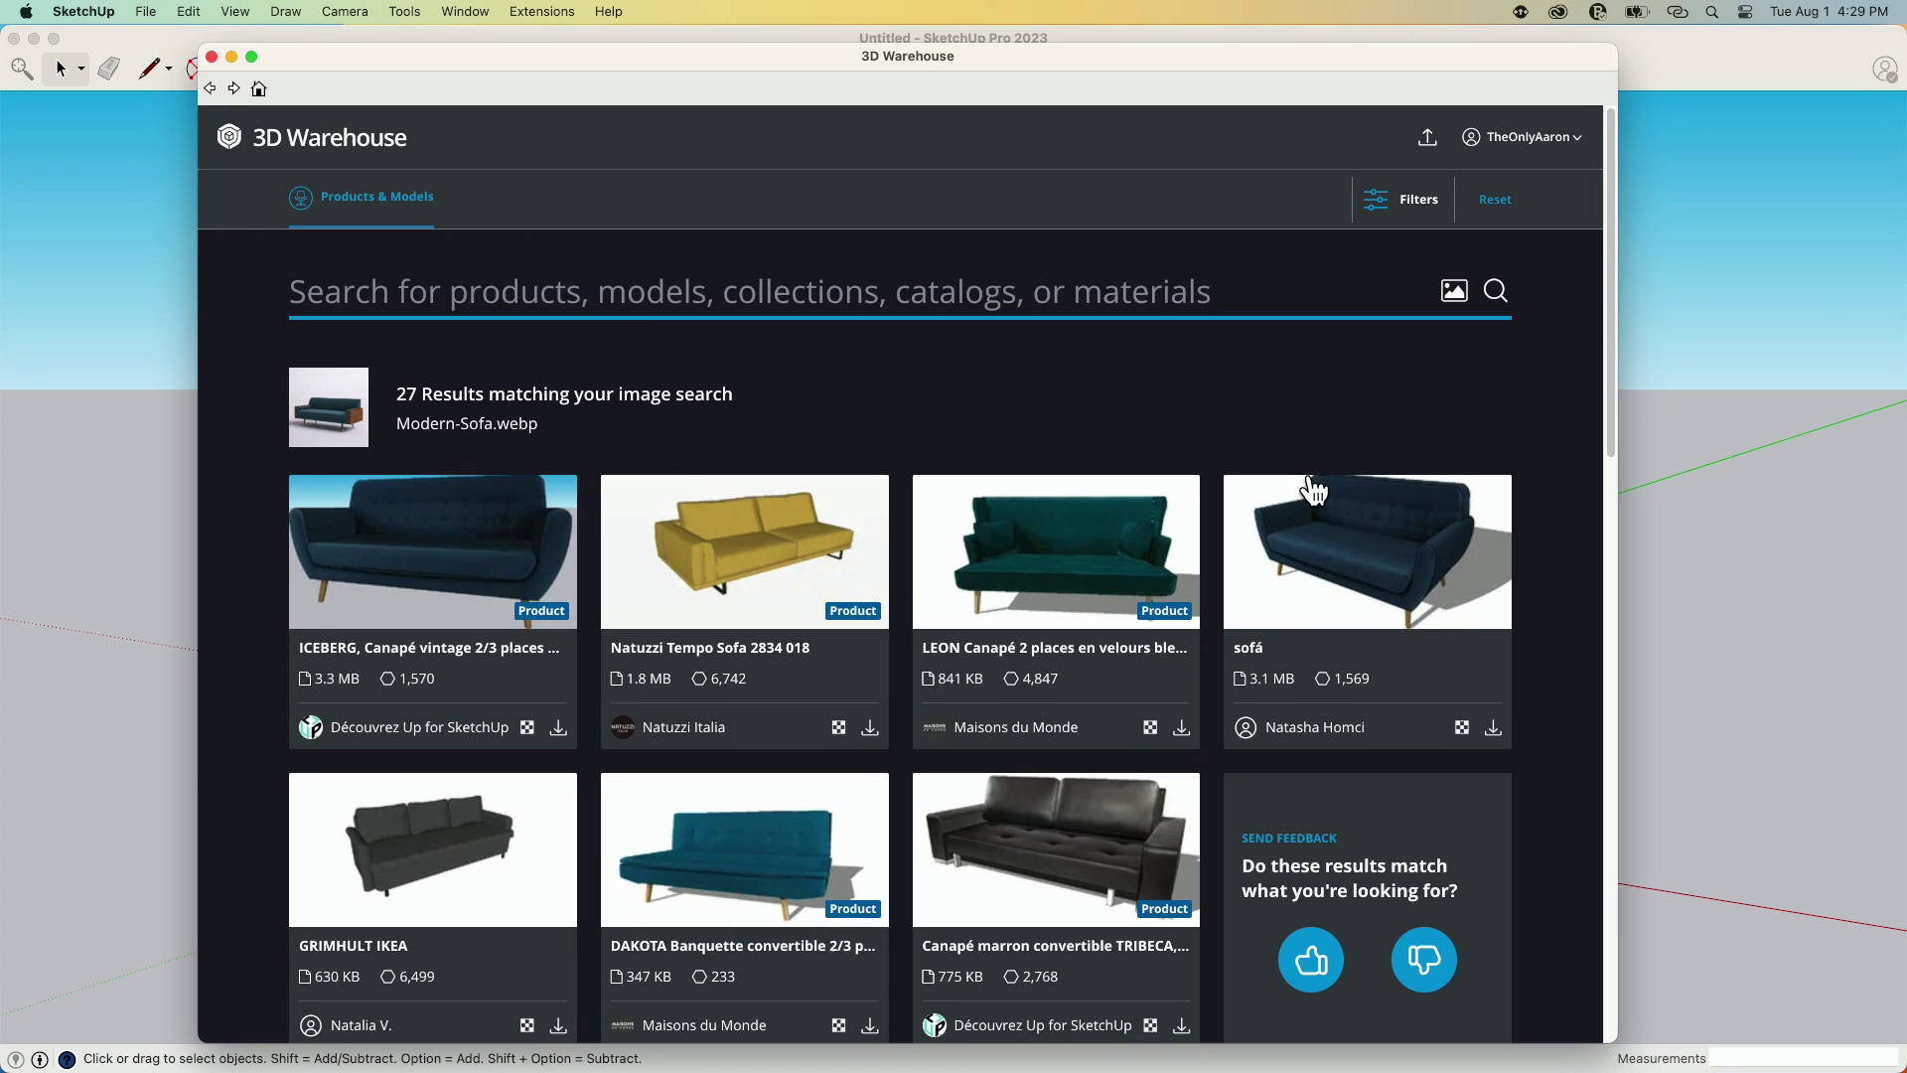
pyautogui.scroll(-5, 858, 737)
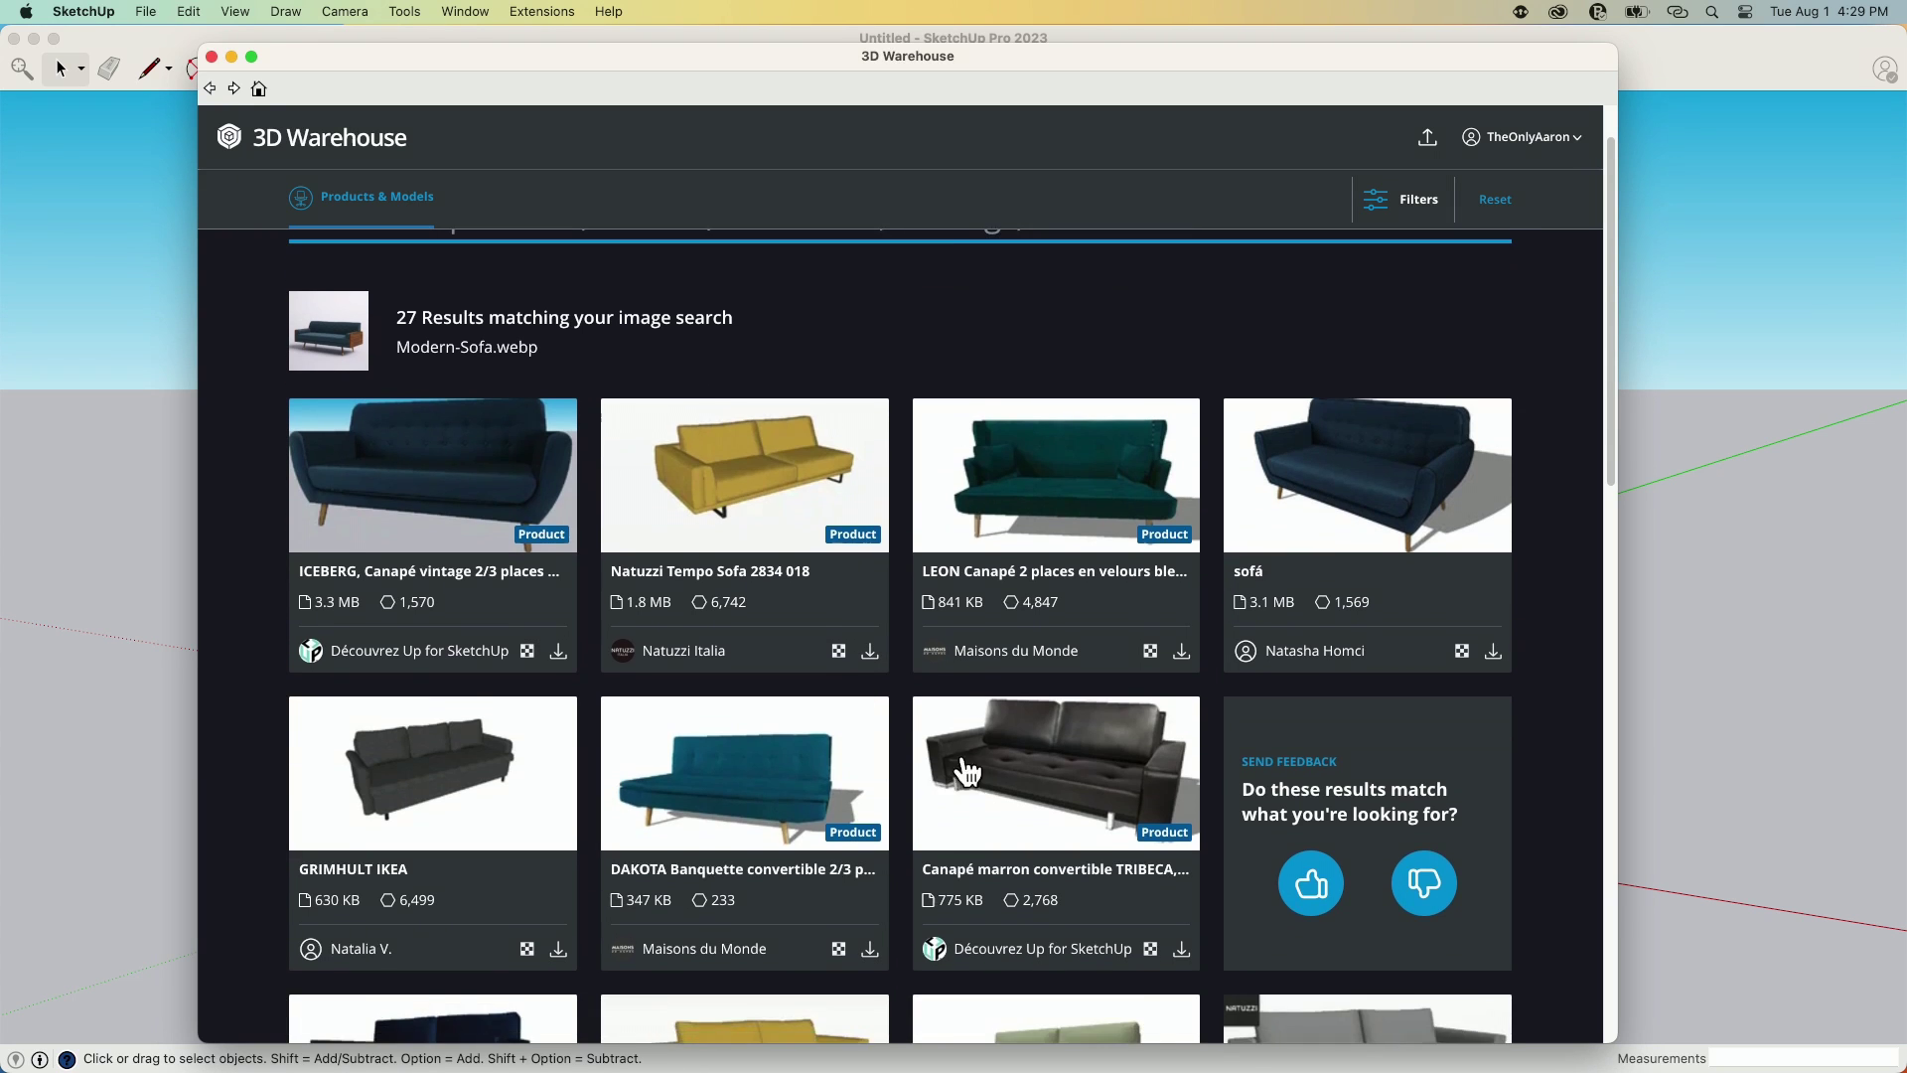
pyautogui.click(1152, 483)
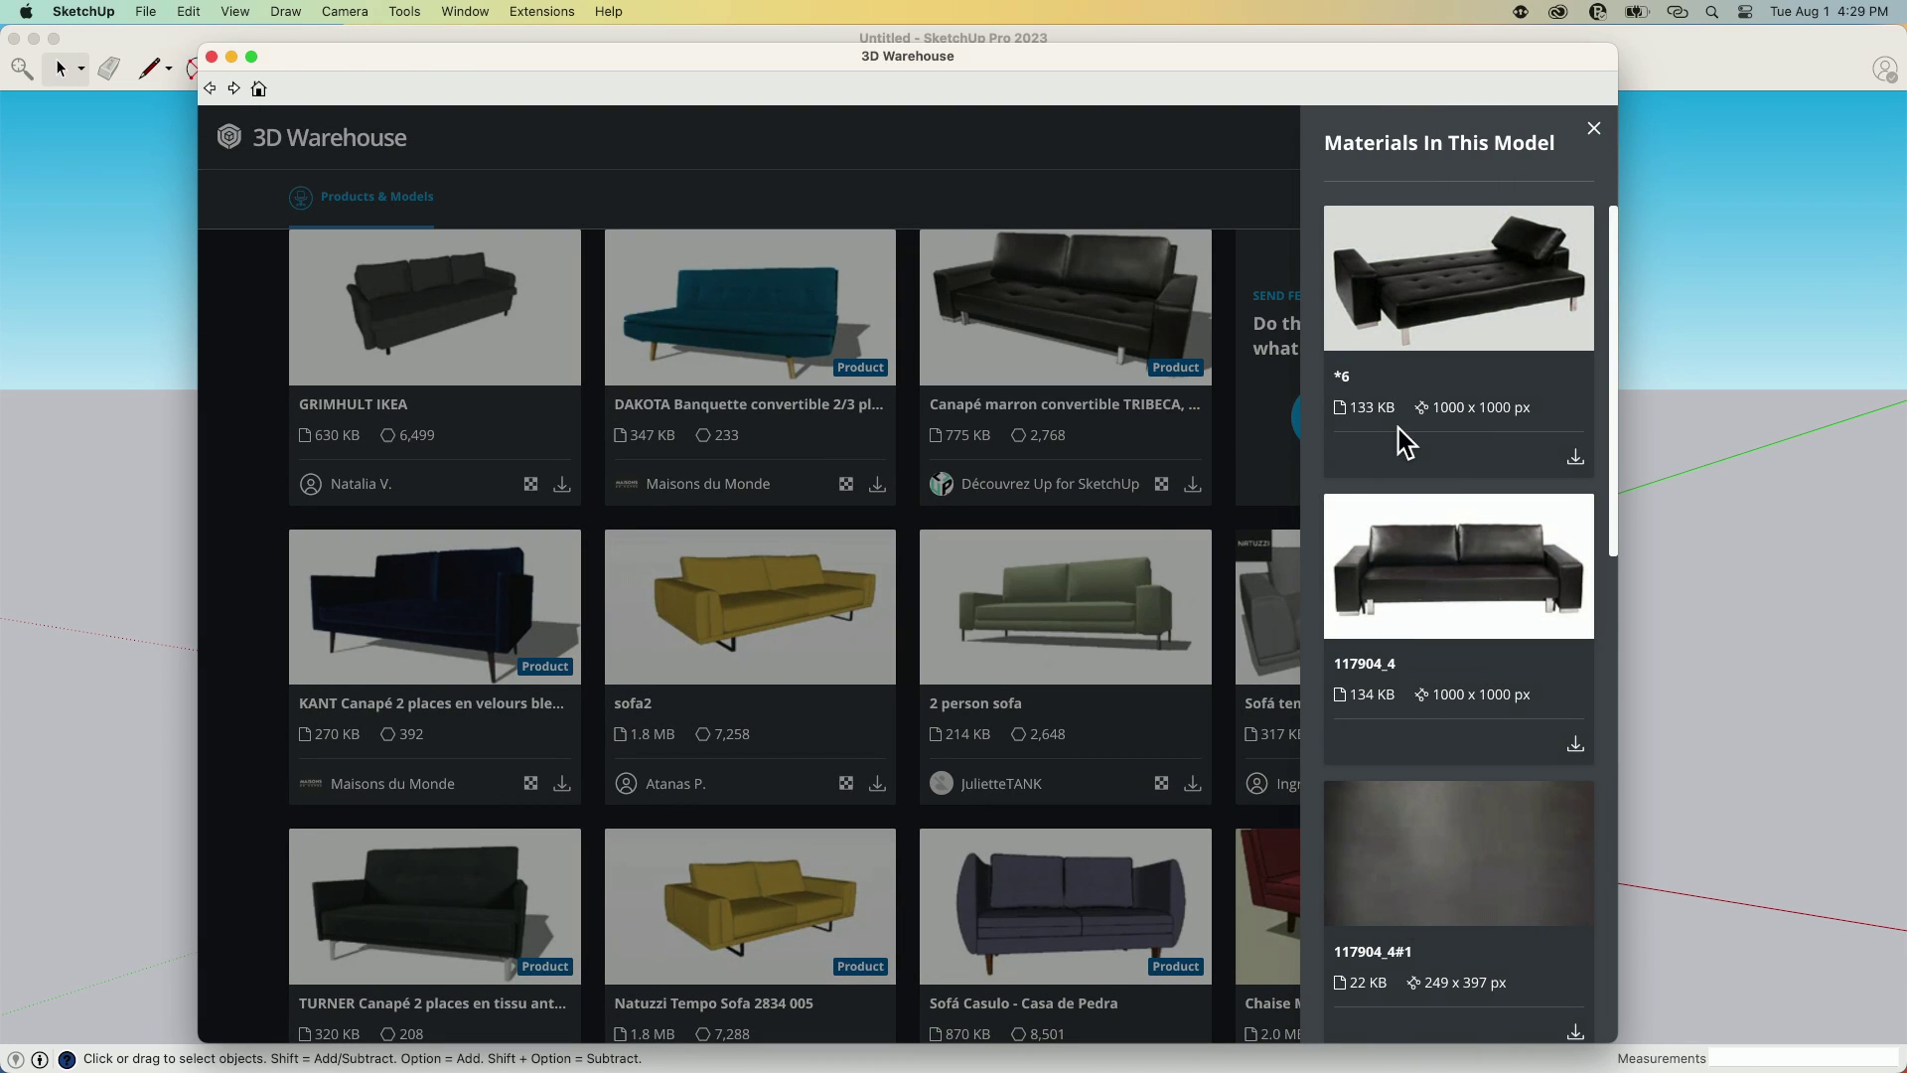
pyautogui.scroll(-1, 1478, 869)
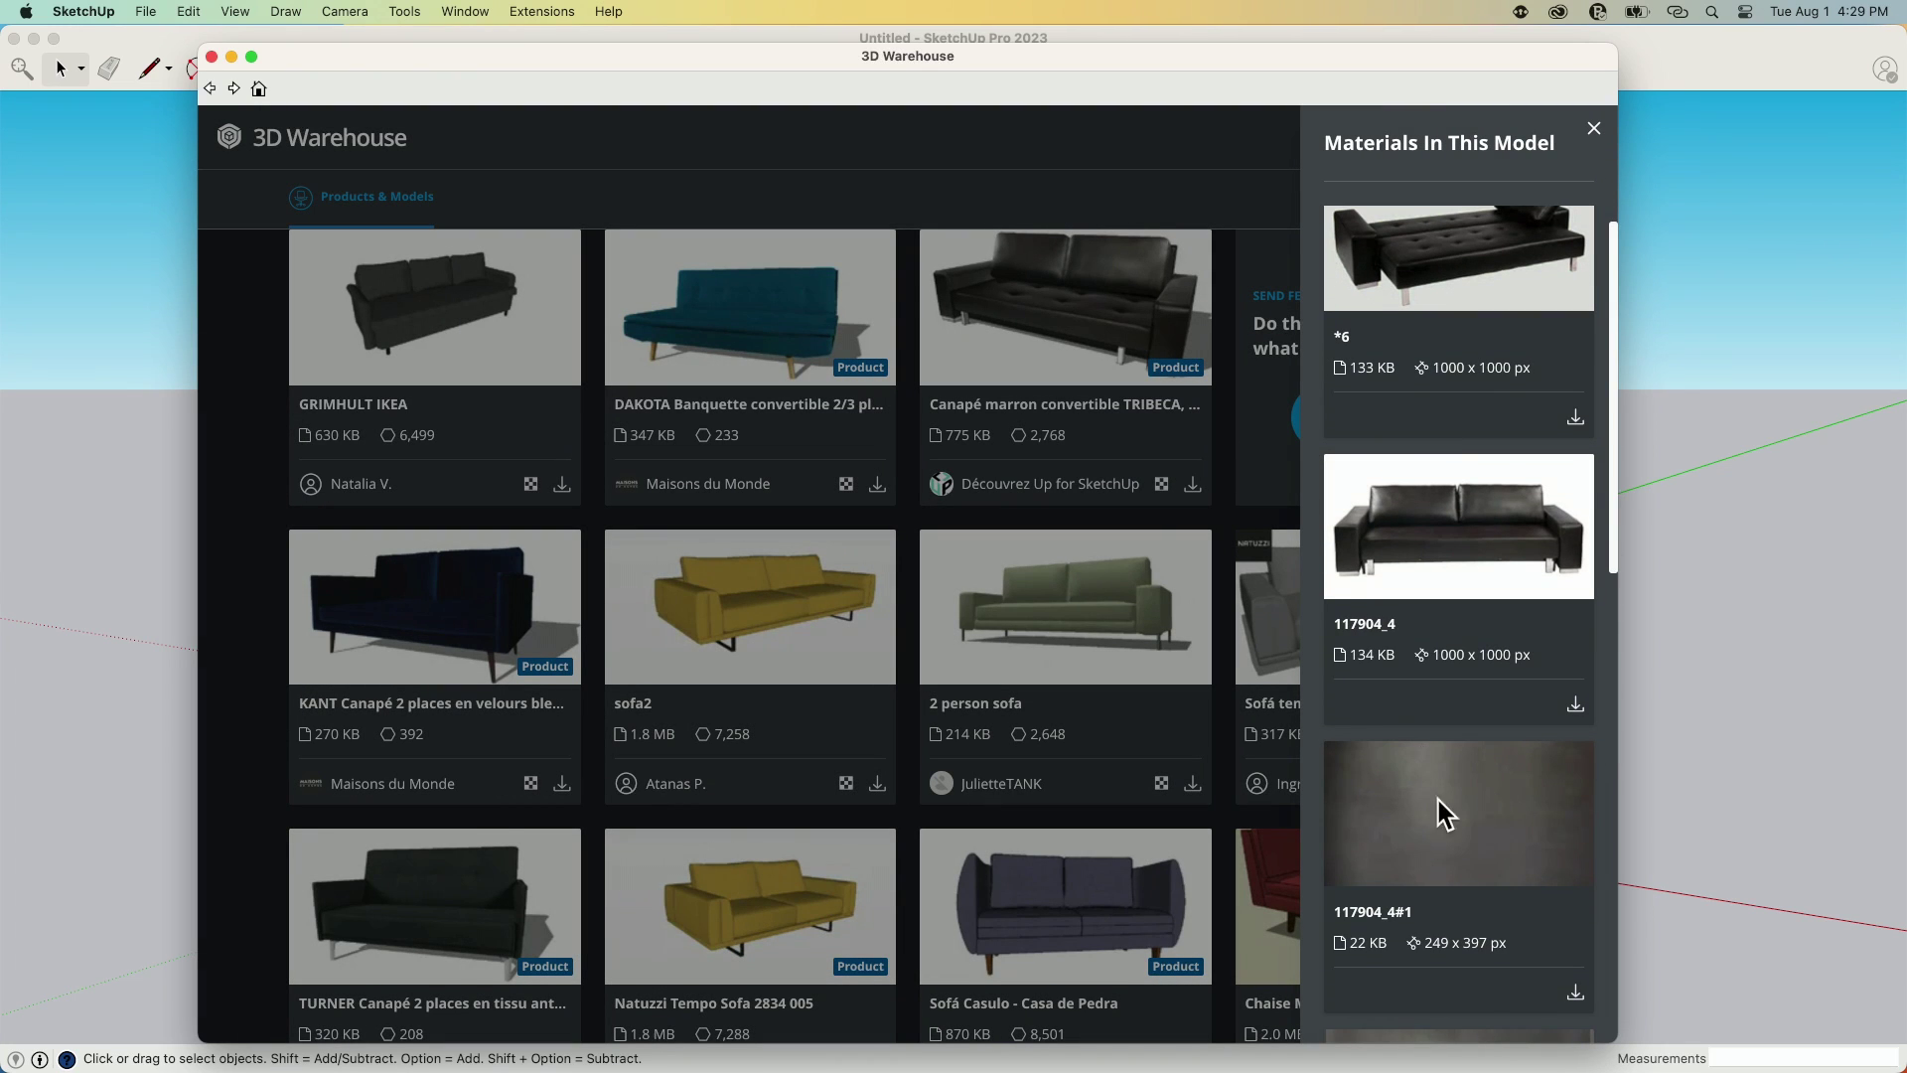
pyautogui.click(975, 181)
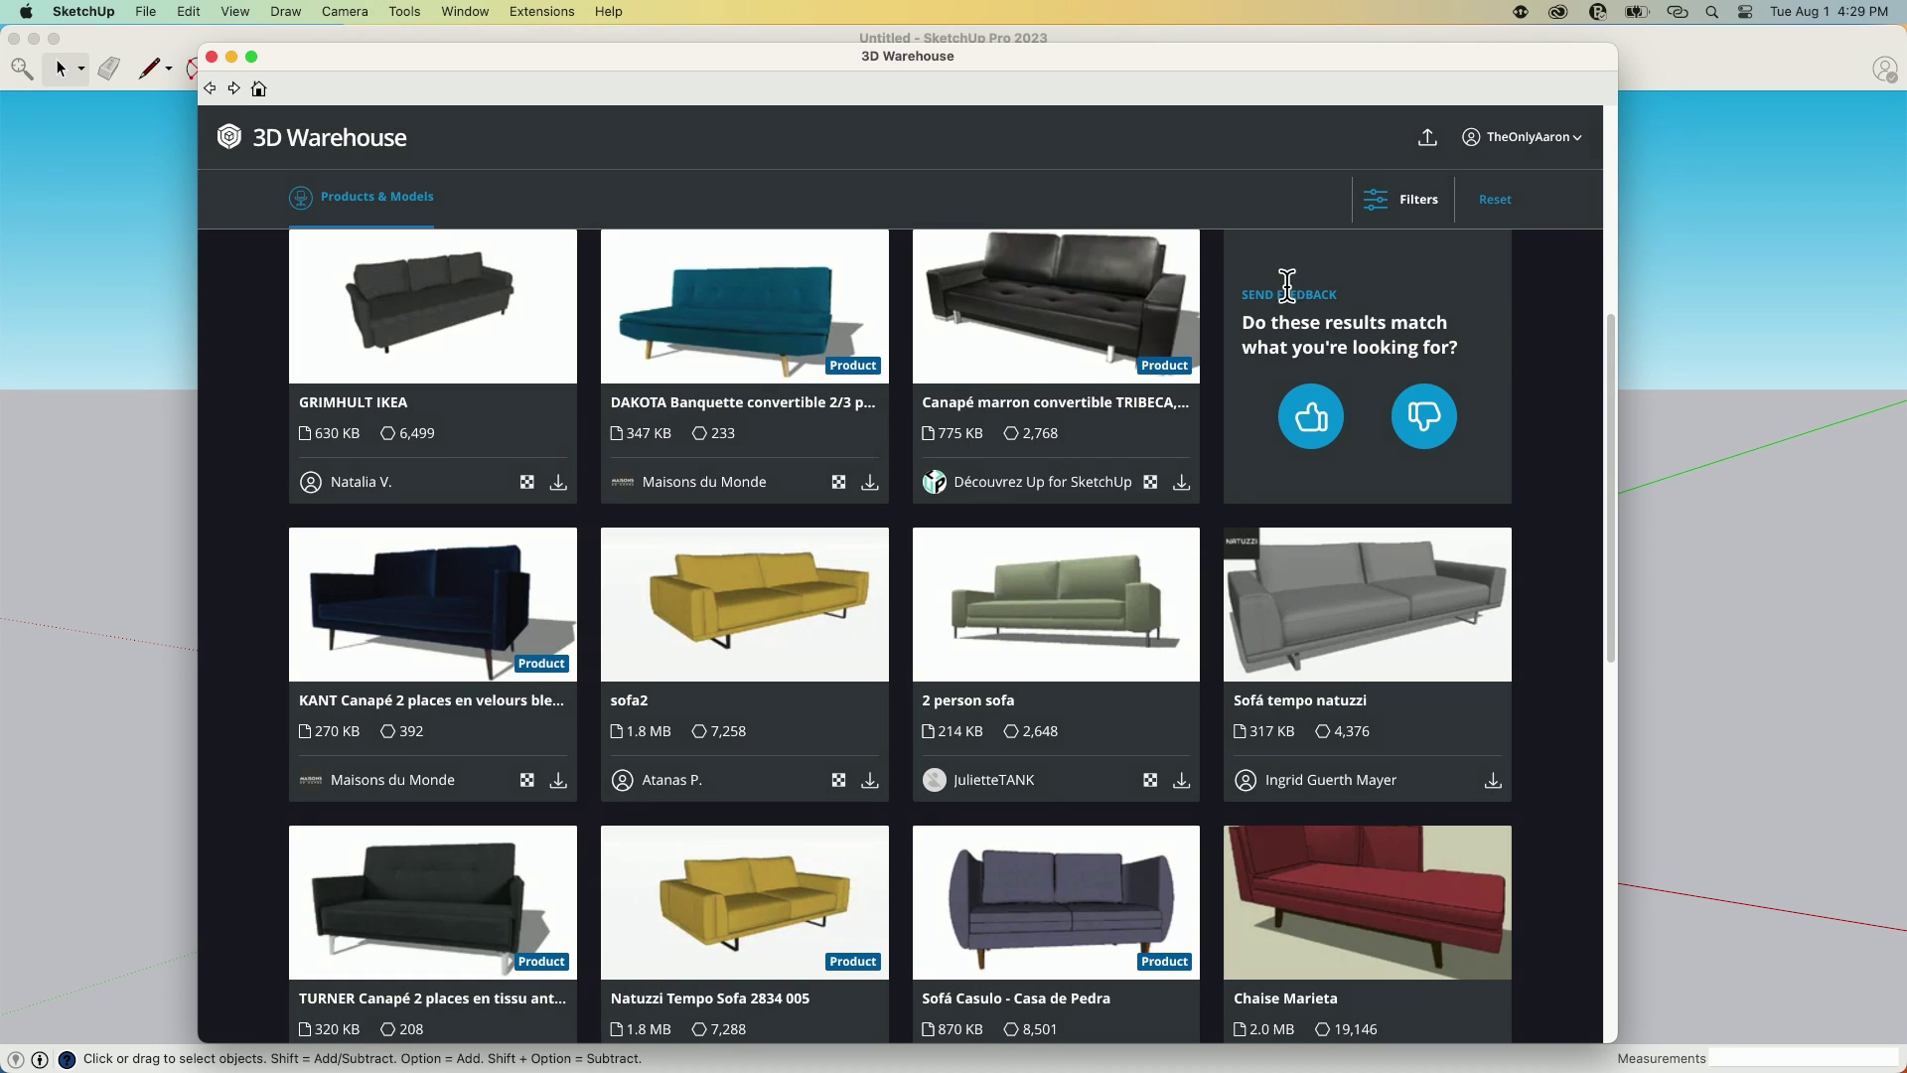
# - Give the image-search matches a thumbs-up, then scroll through the results and back up
pyautogui.scroll(3, 1371, 427)
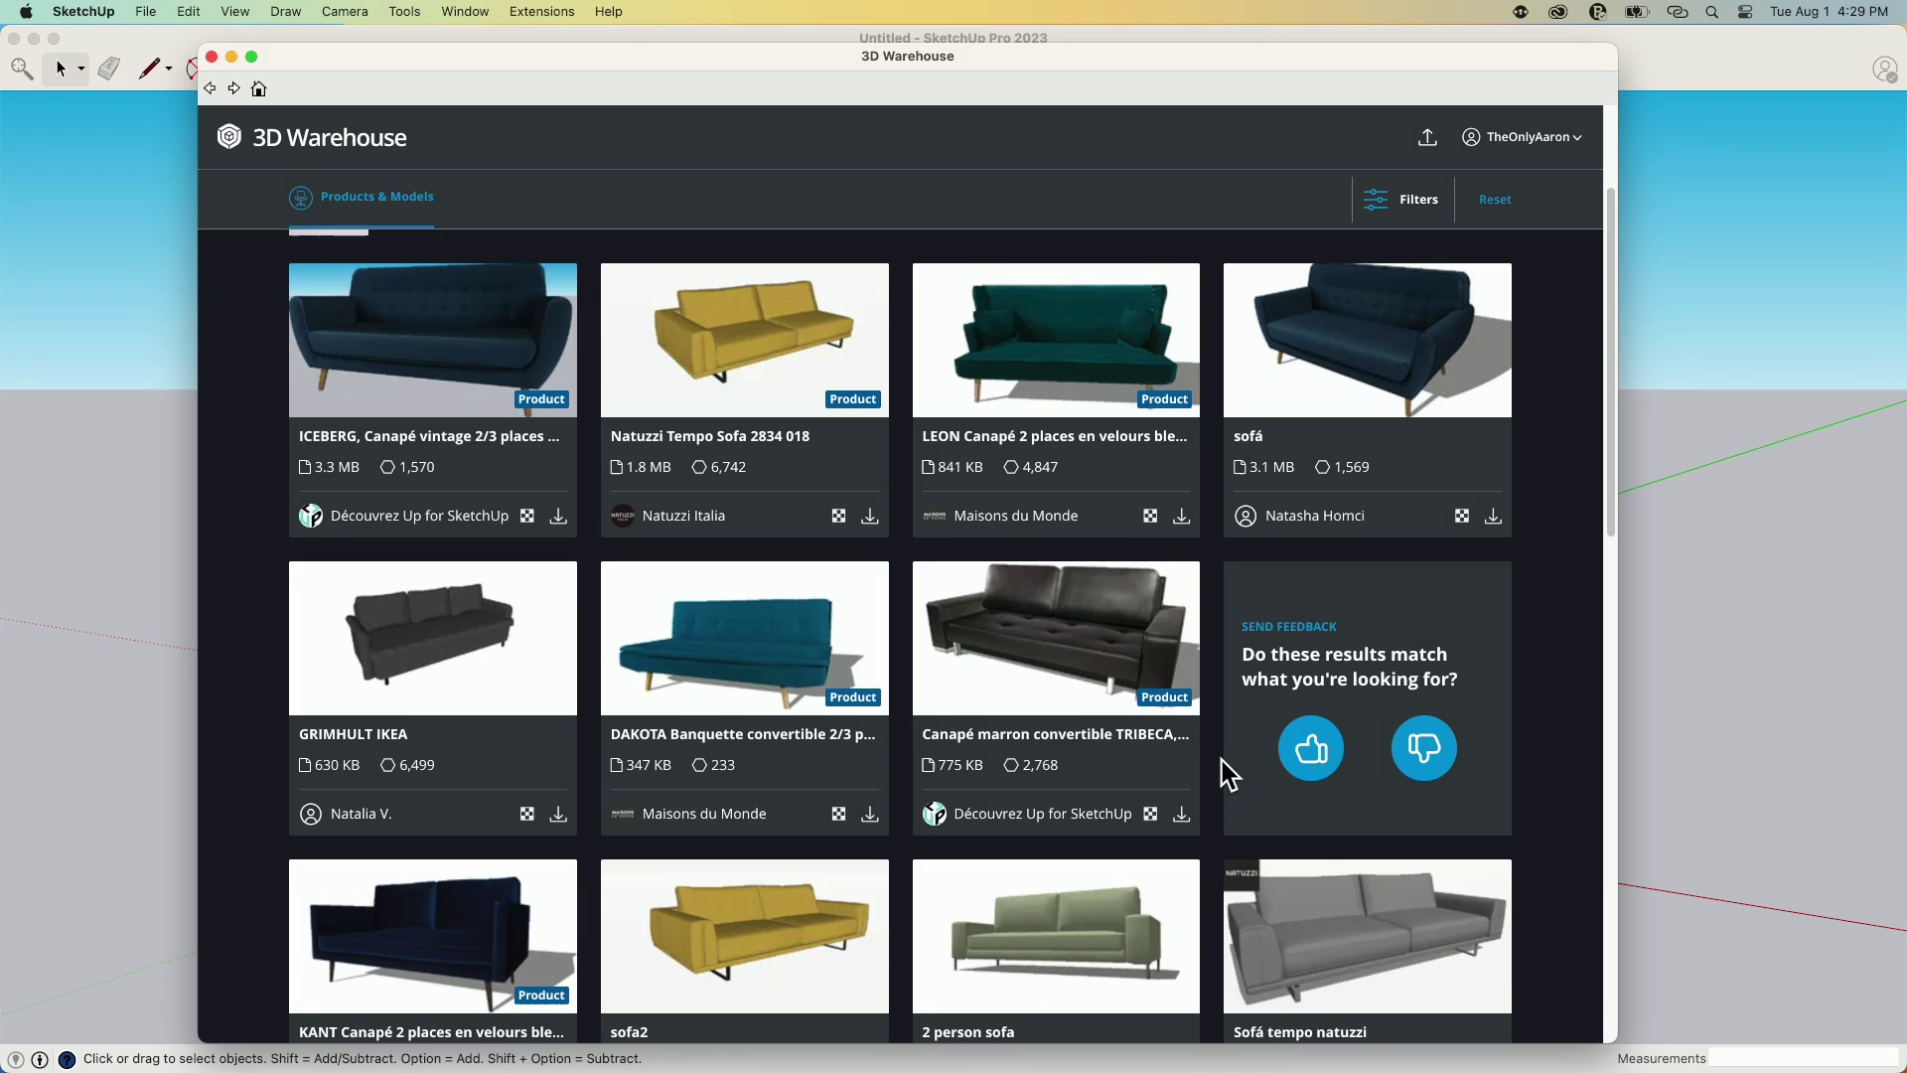
pyautogui.click(1312, 753)
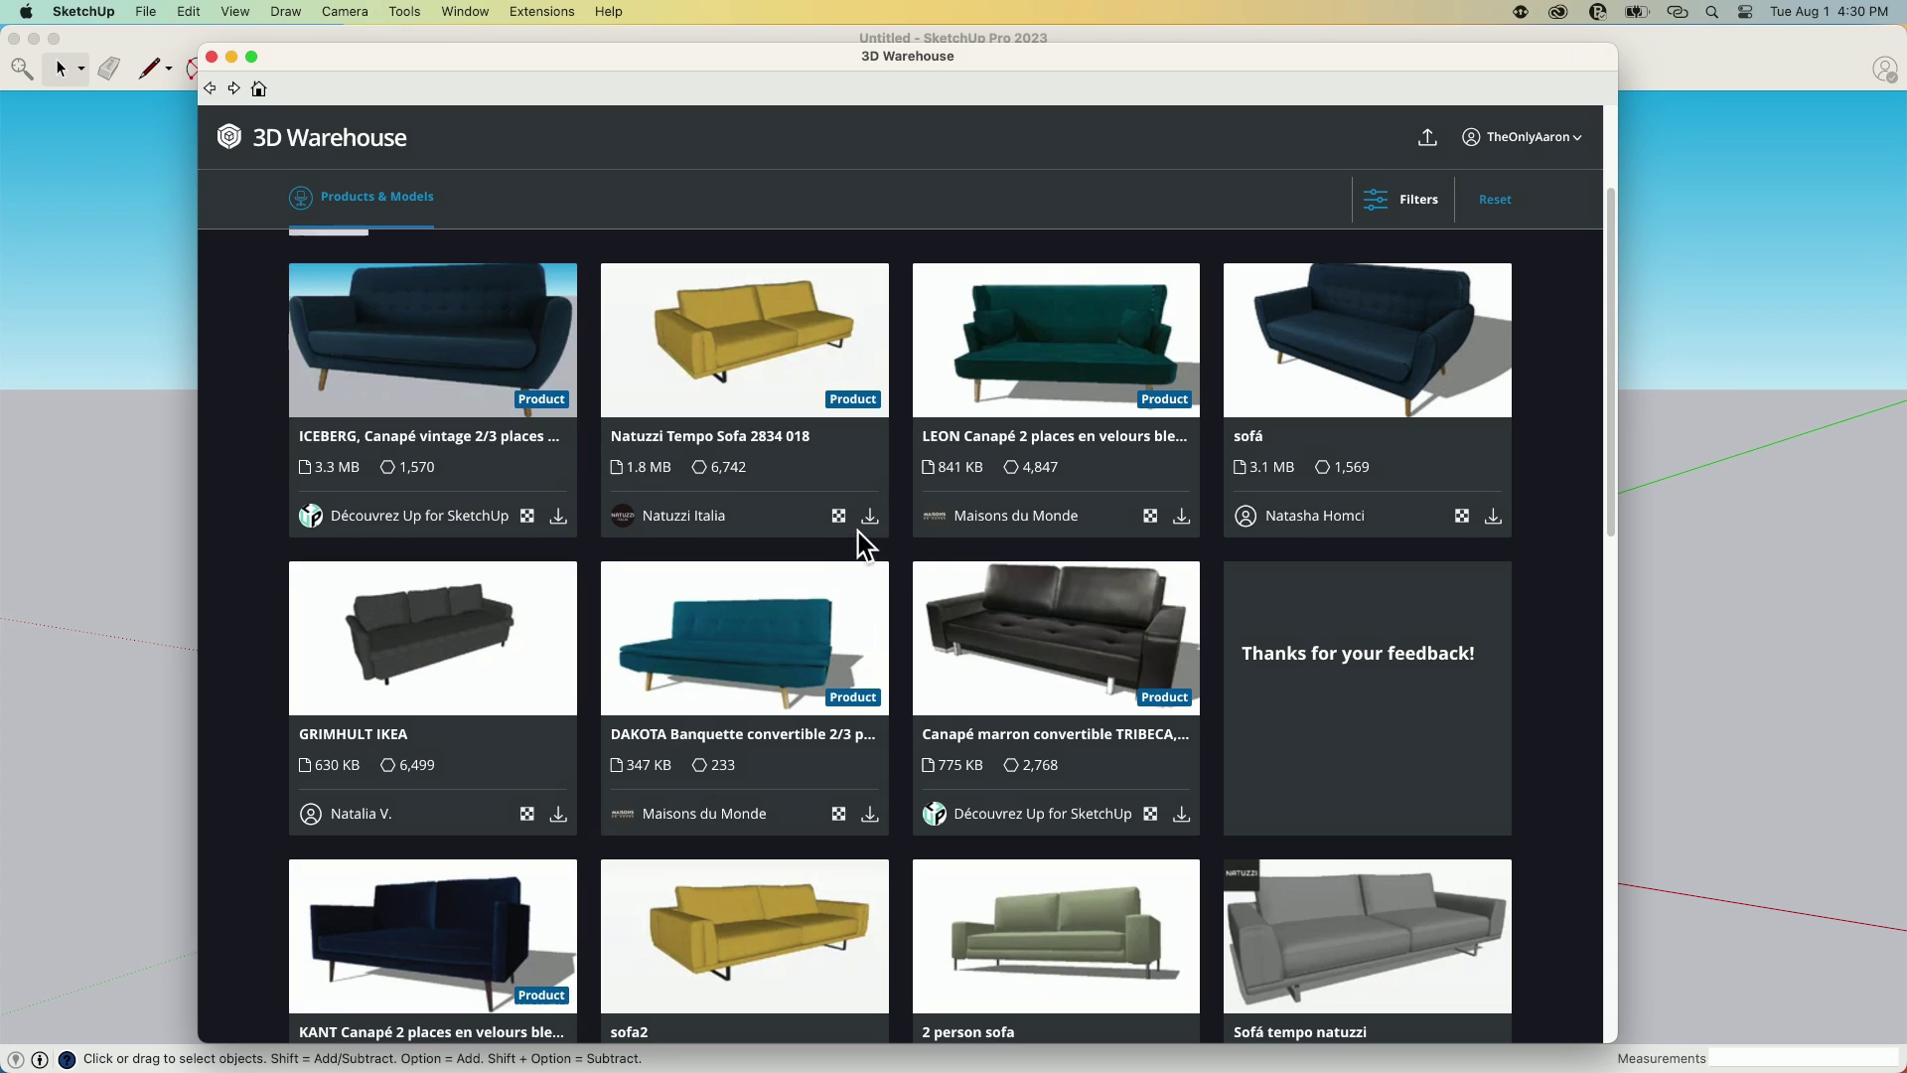
pyautogui.scroll(-2, 904, 541)
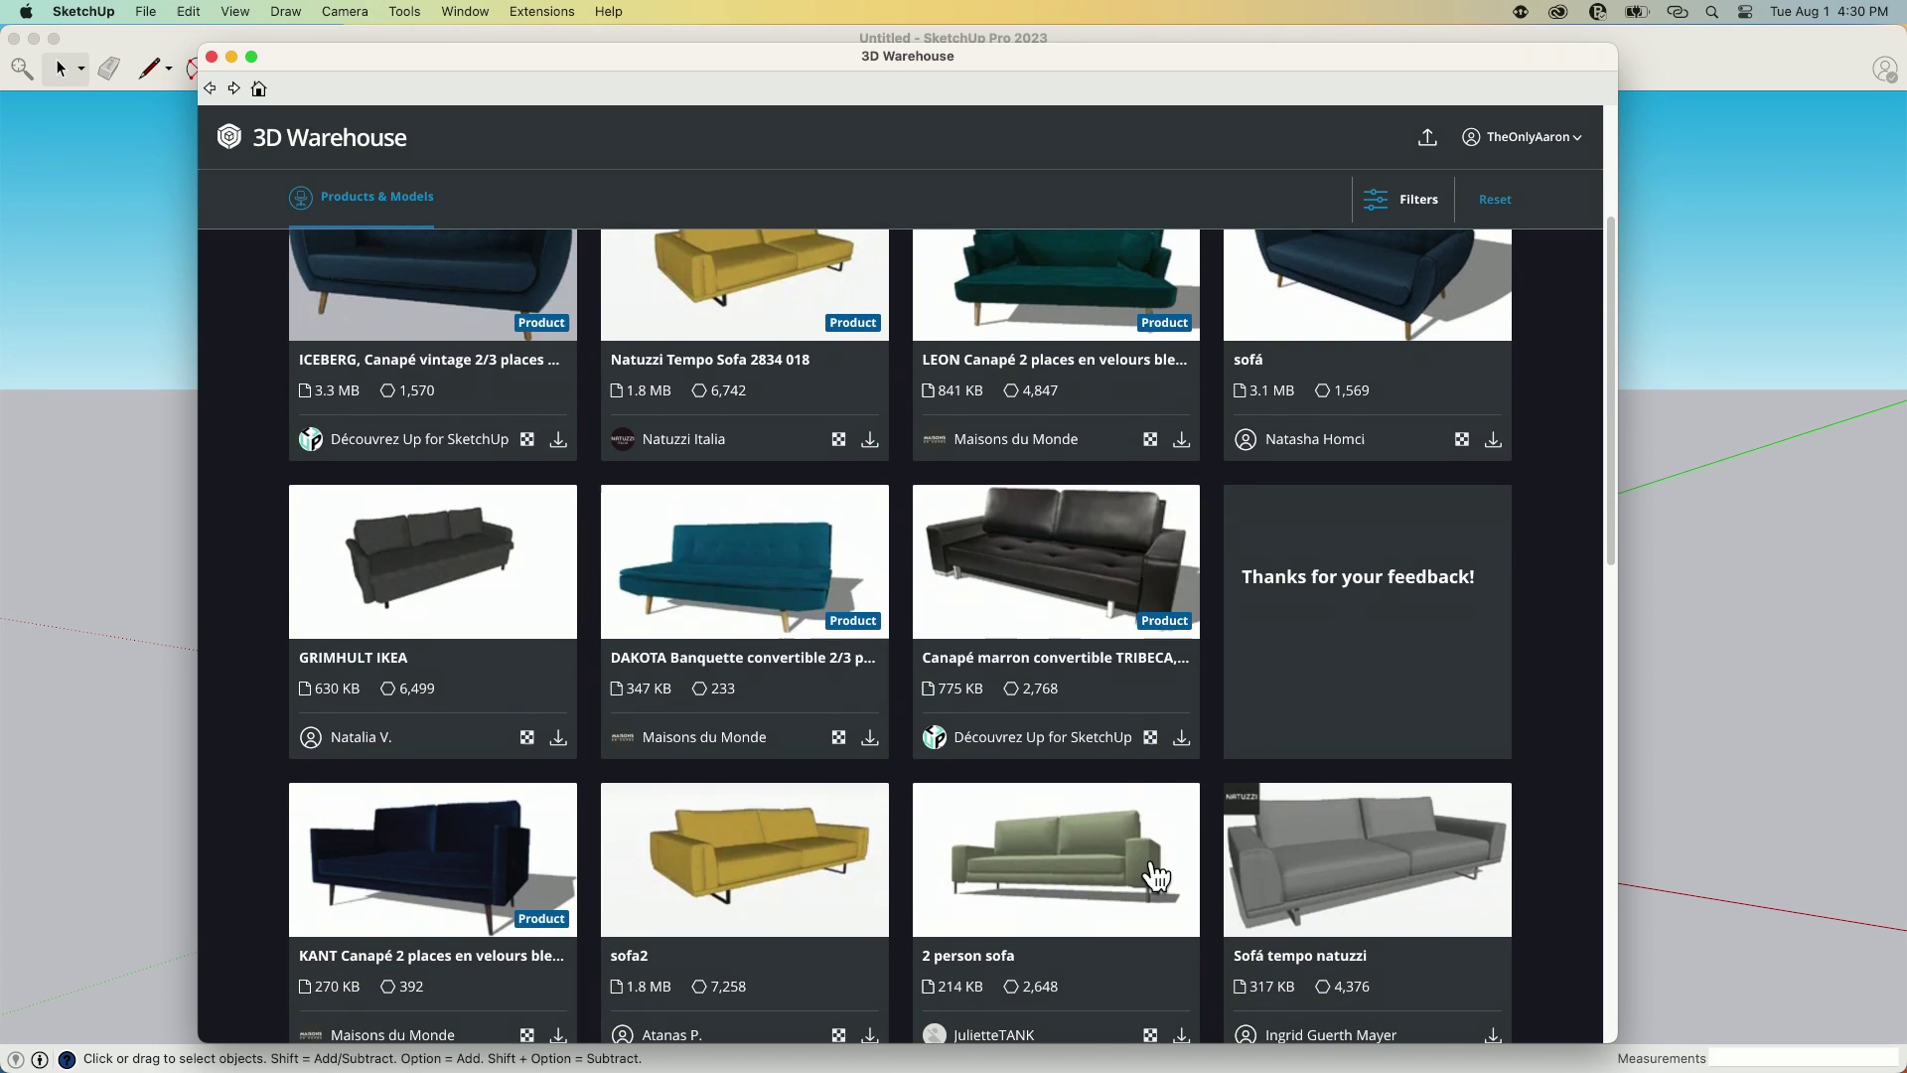
pyautogui.scroll(-5, 1147, 844)
pyautogui.scroll(-4, 1147, 644)
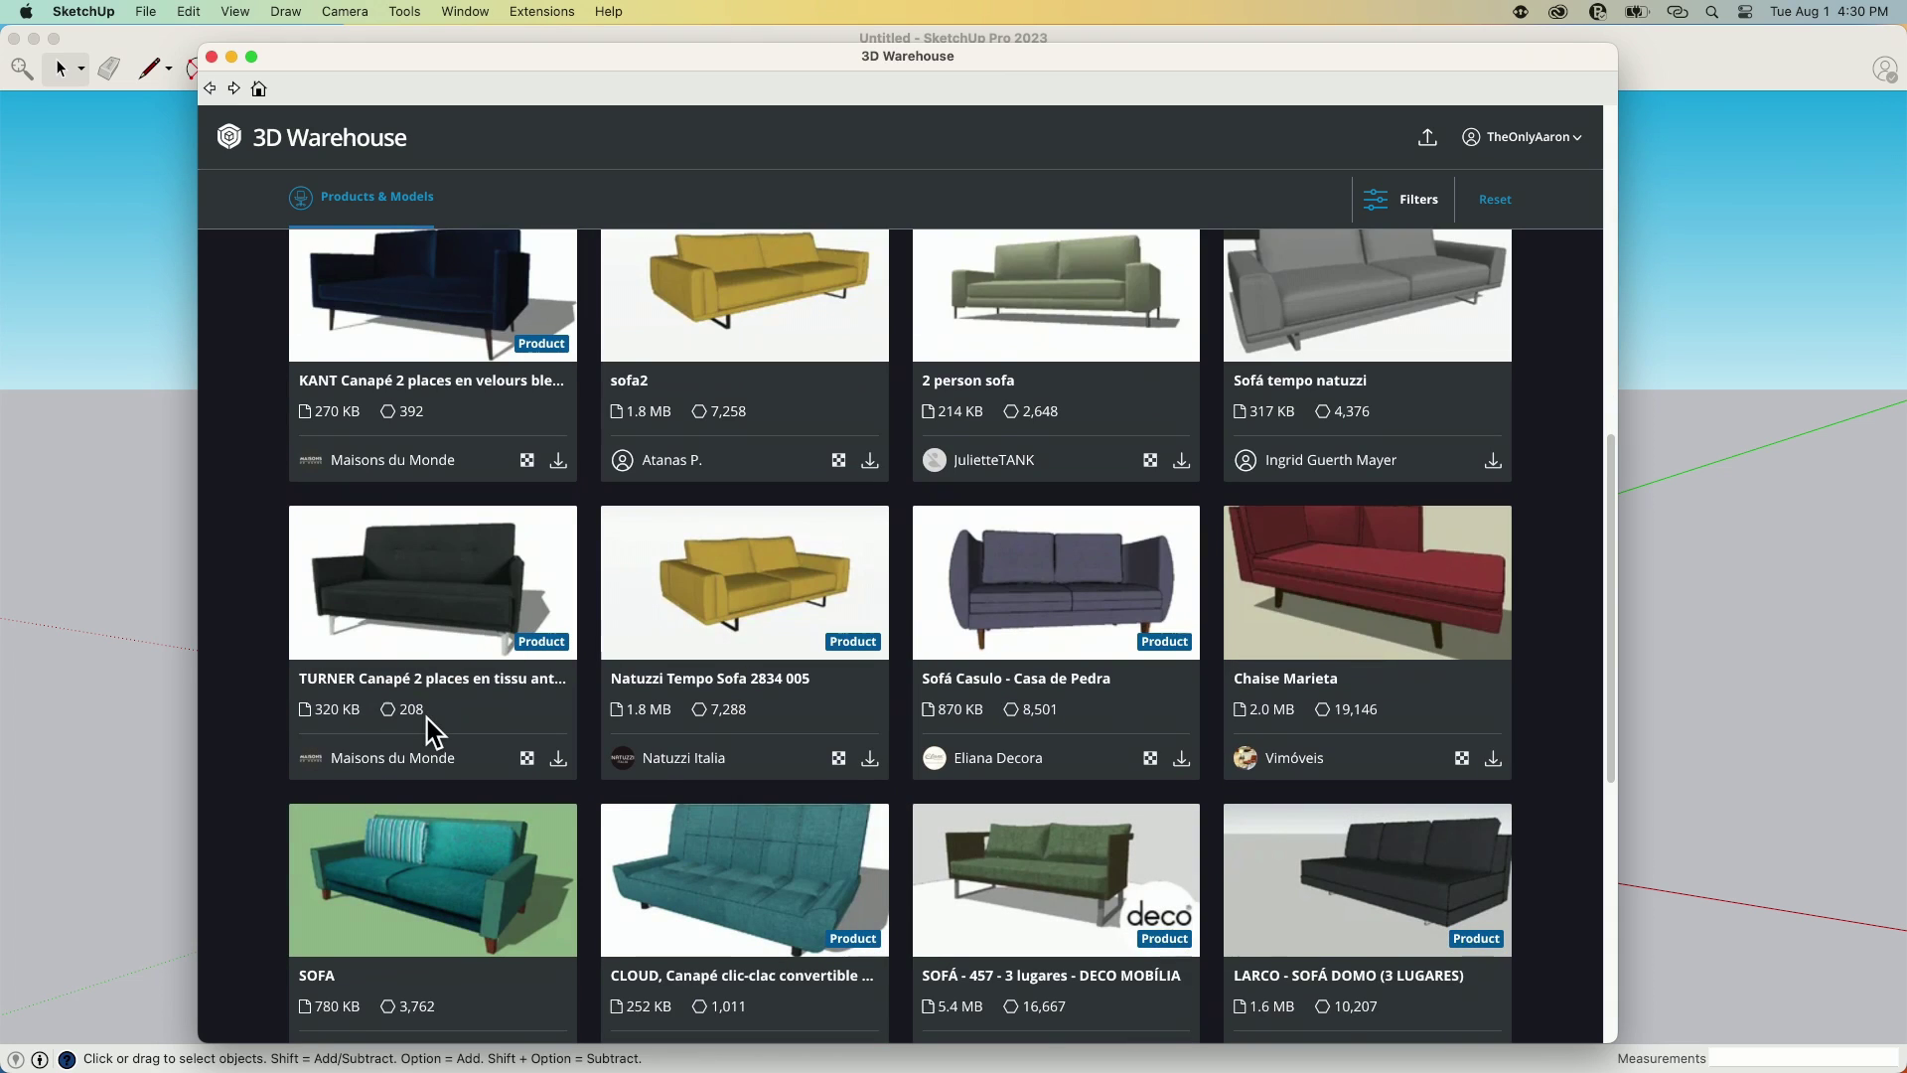
pyautogui.scroll(-1, 427, 706)
pyautogui.scroll(-9, 445, 697)
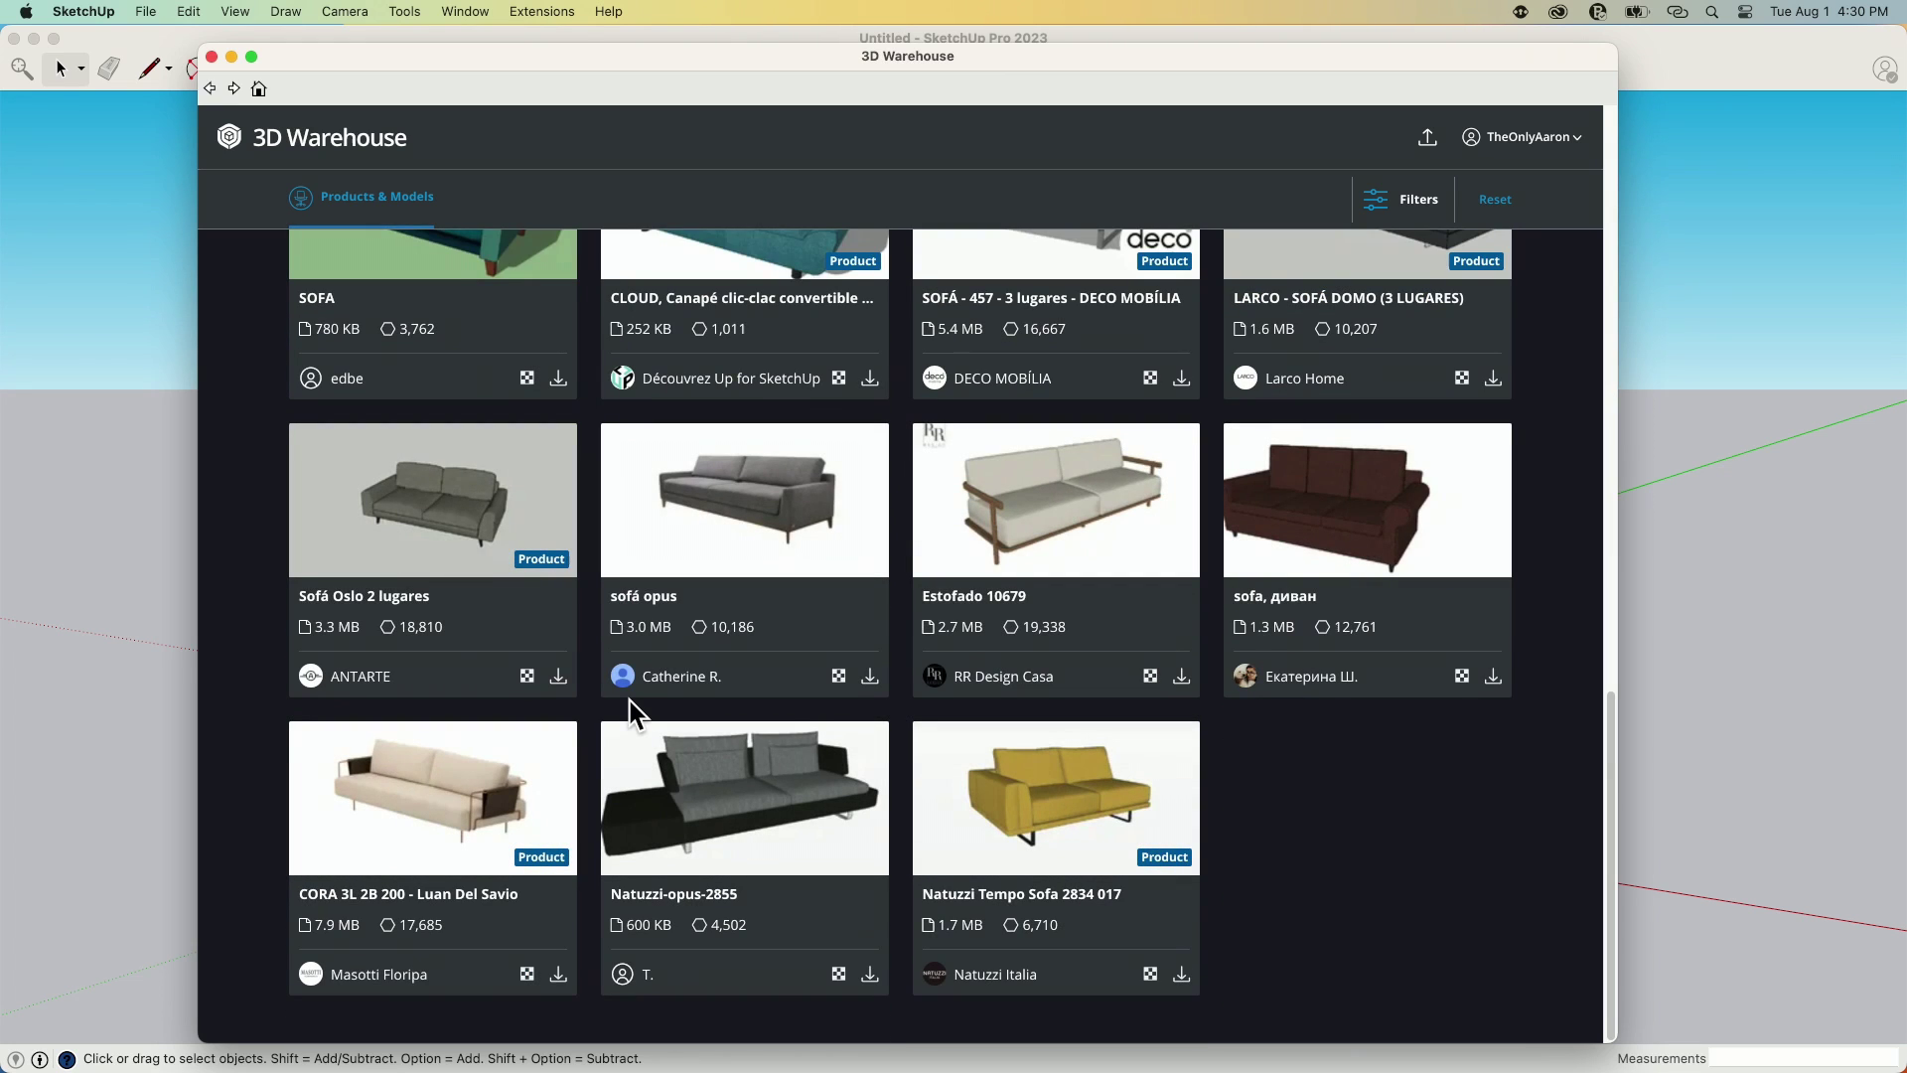
pyautogui.scroll(3, 629, 701)
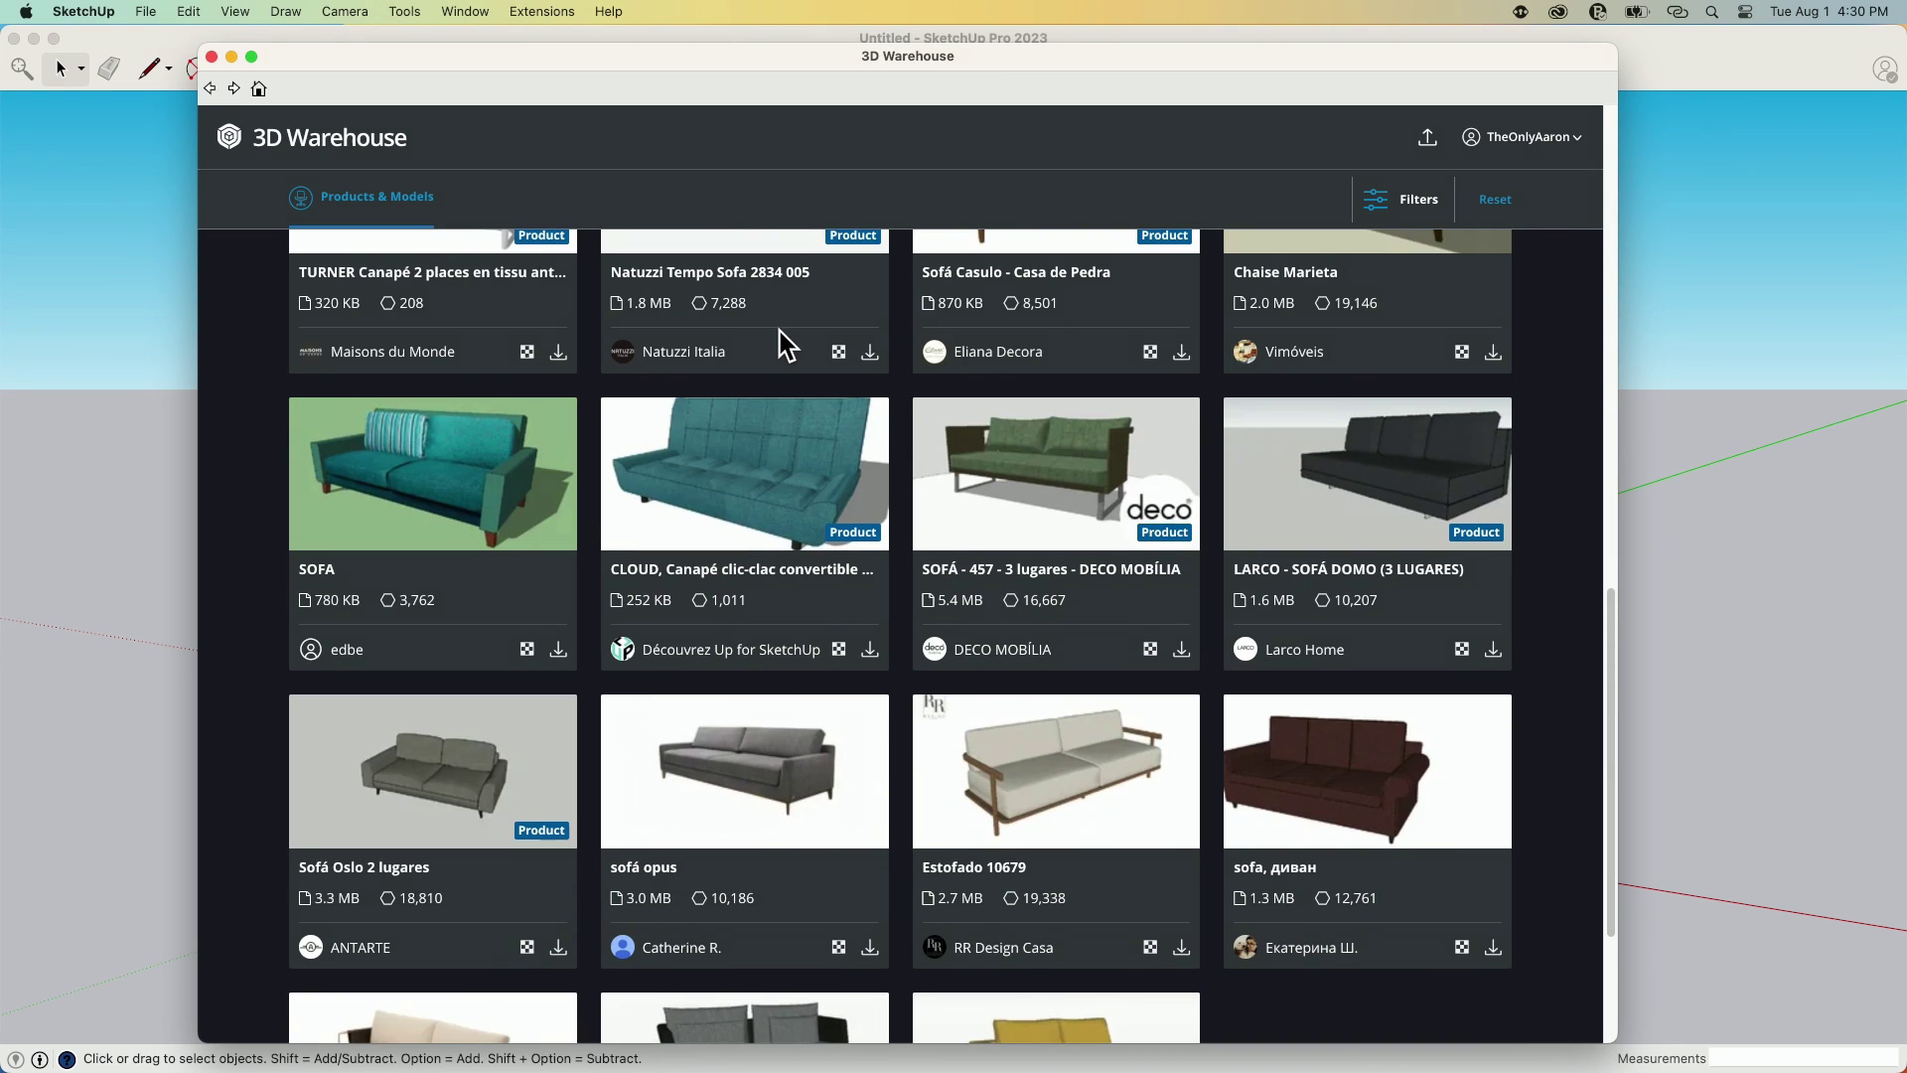
pyautogui.scroll(5, 844, 397)
pyautogui.scroll(12, 908, 467)
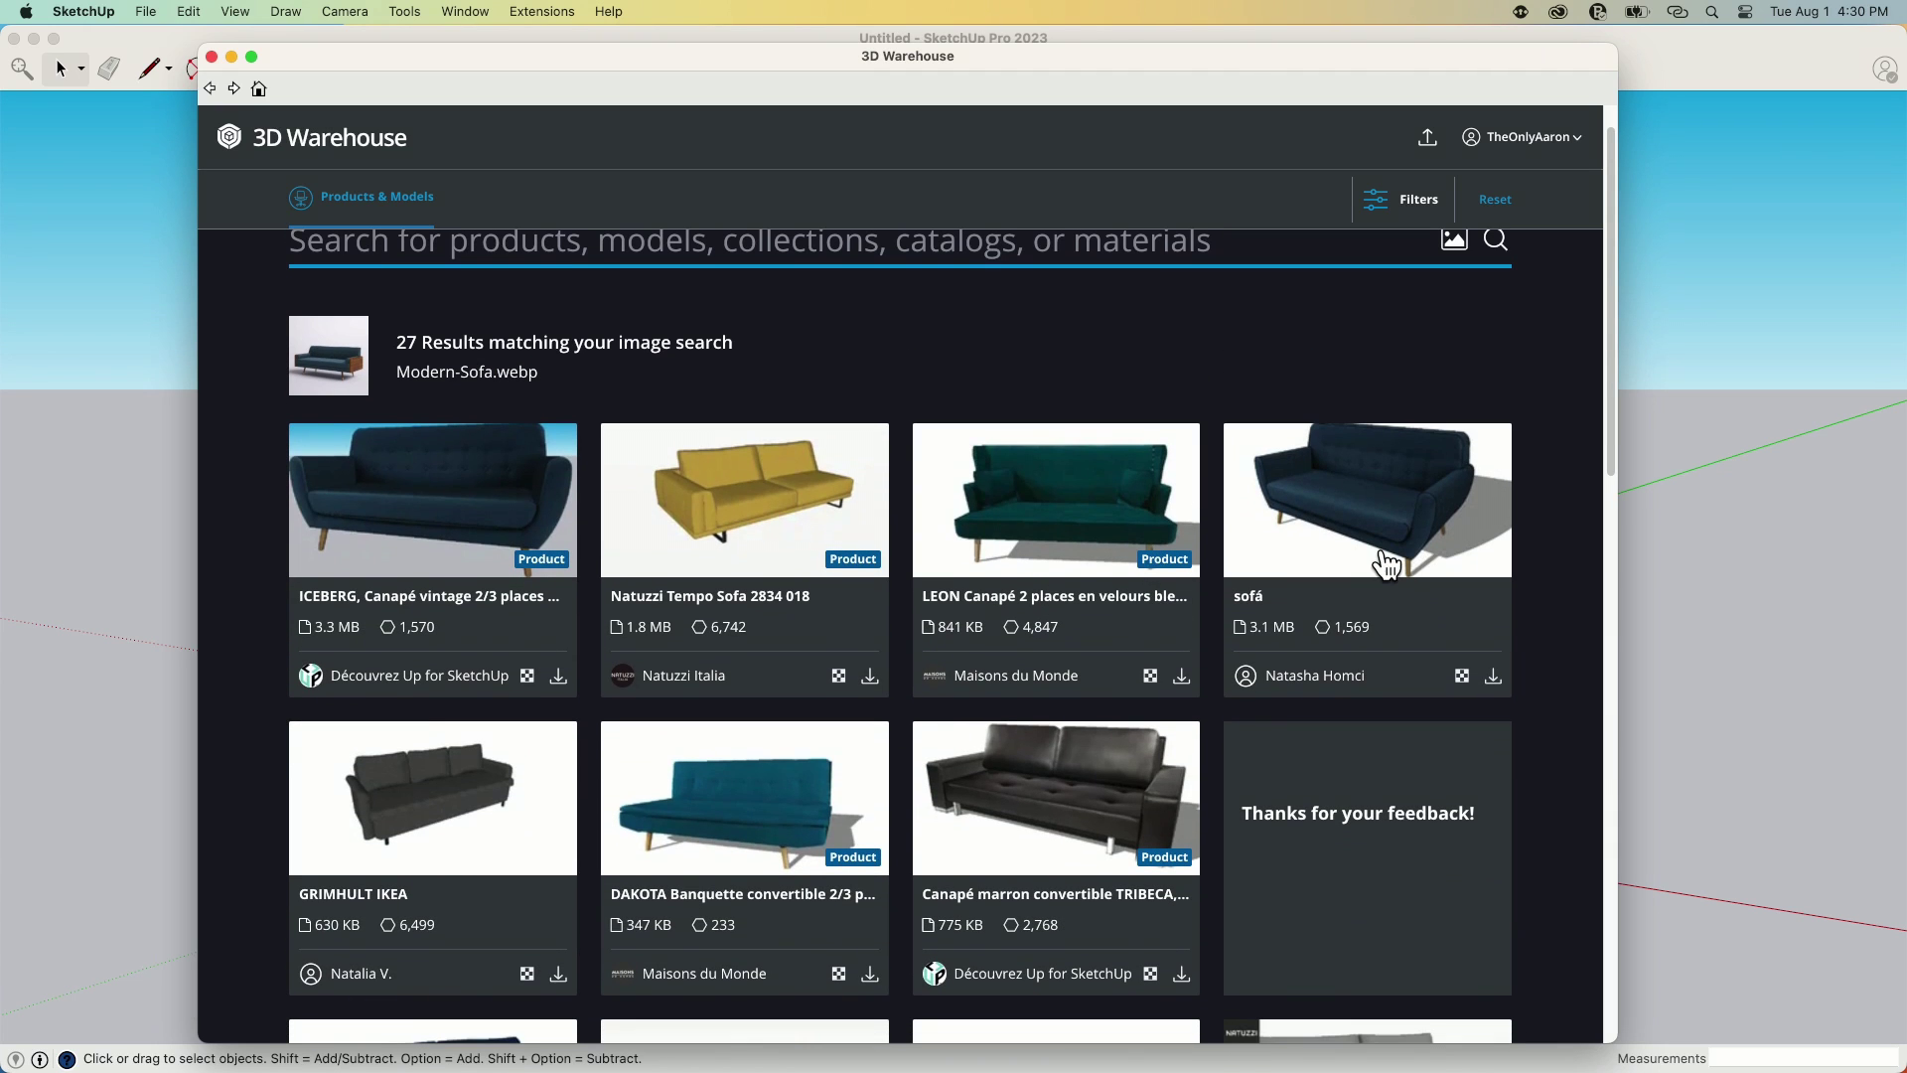
# - Download the dark blue sofá, load it into the model and place it at the origin
pyautogui.click(1493, 678)
pyautogui.click(911, 407)
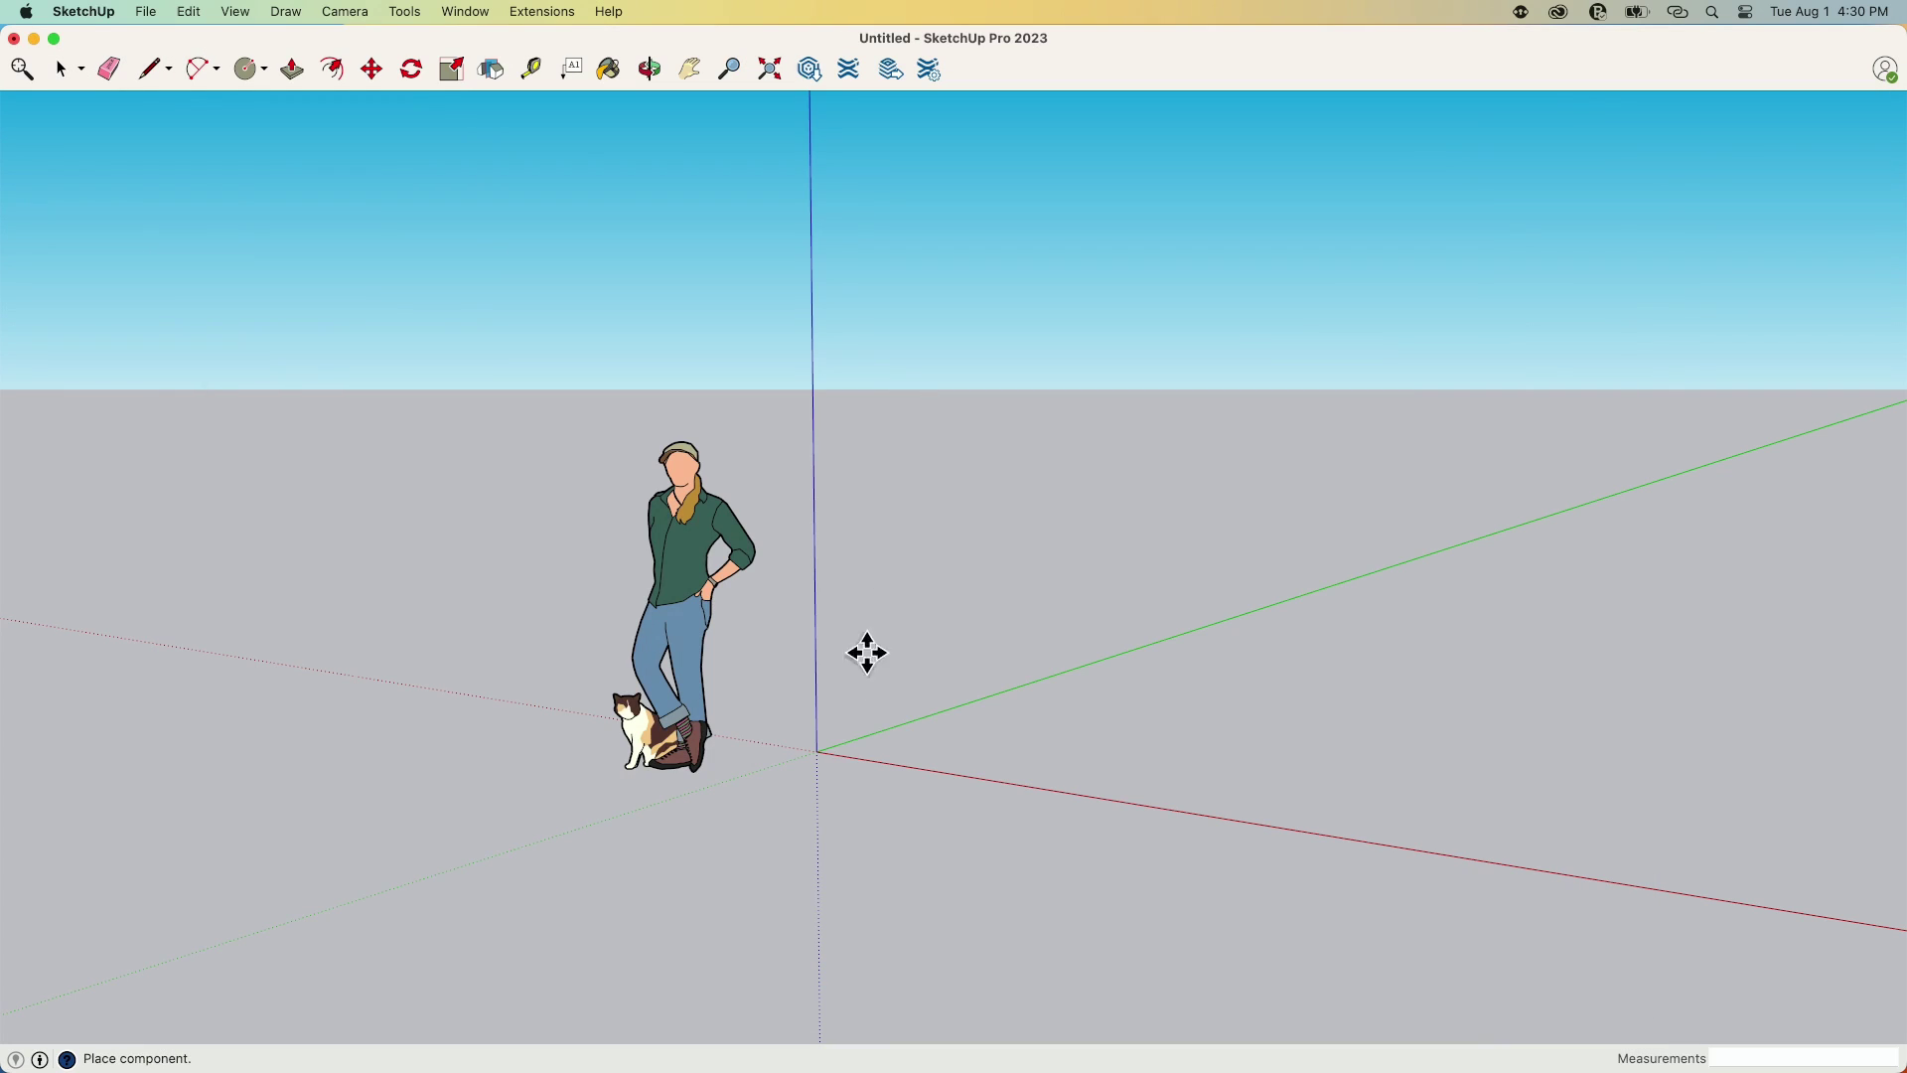
pyautogui.click(815, 754)
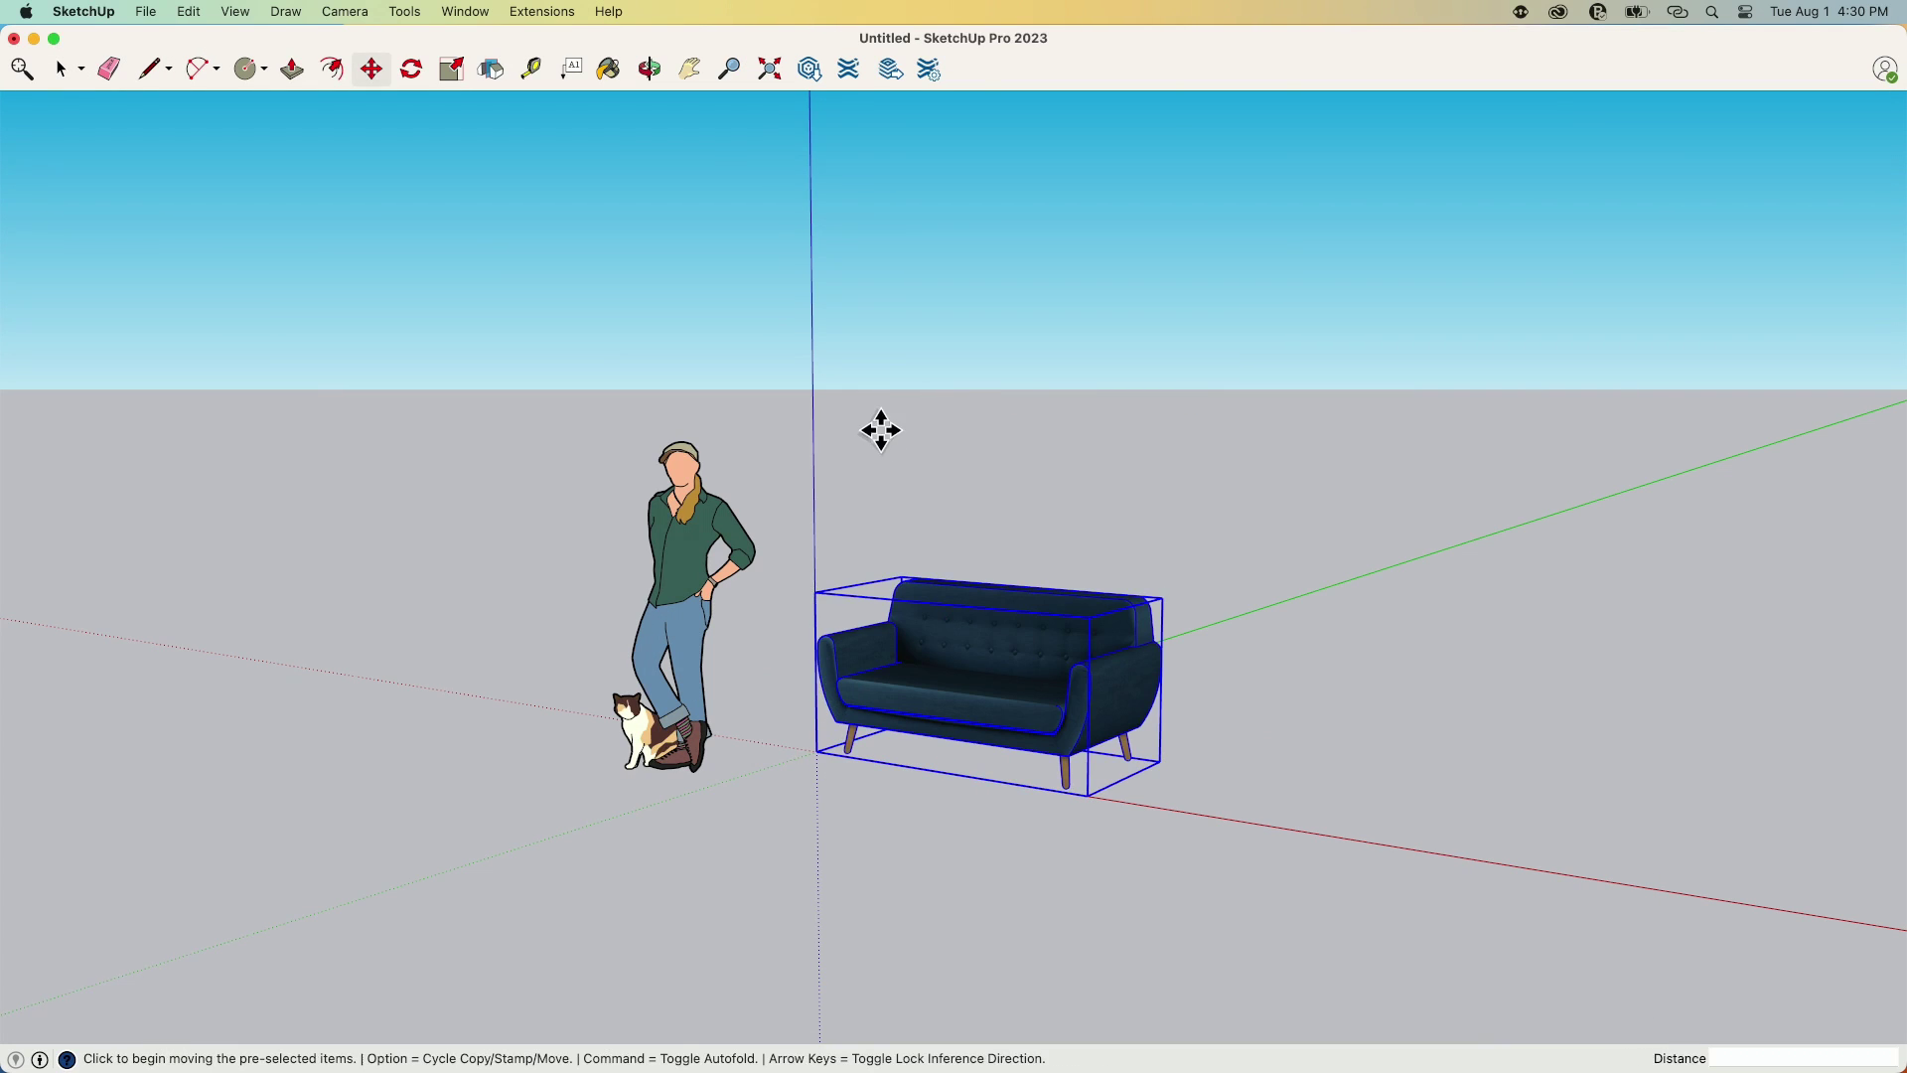
pyautogui.moveTo(877, 428); pyautogui.dragTo(792, 473, button='middle')
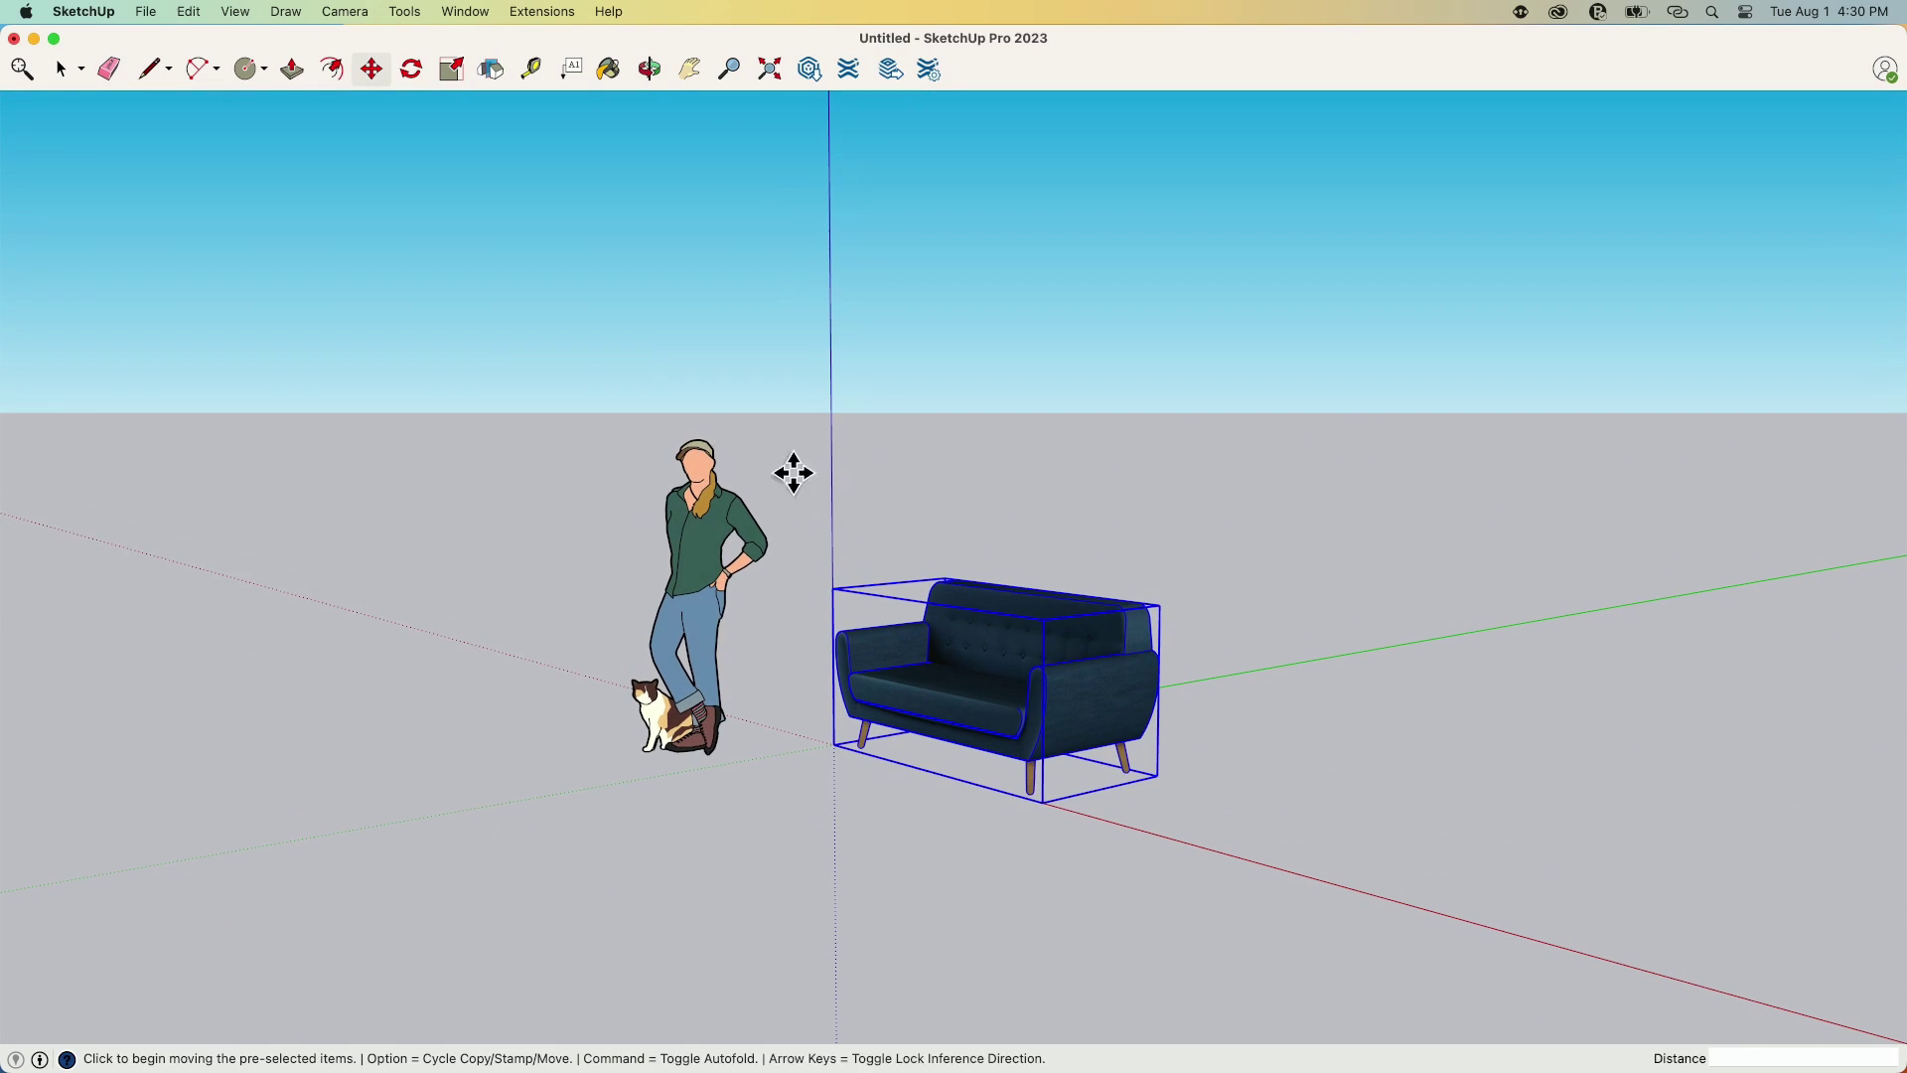
pyautogui.press('space')
pyautogui.moveTo(948, 684); pyautogui.dragTo(1133, 754, button='middle')
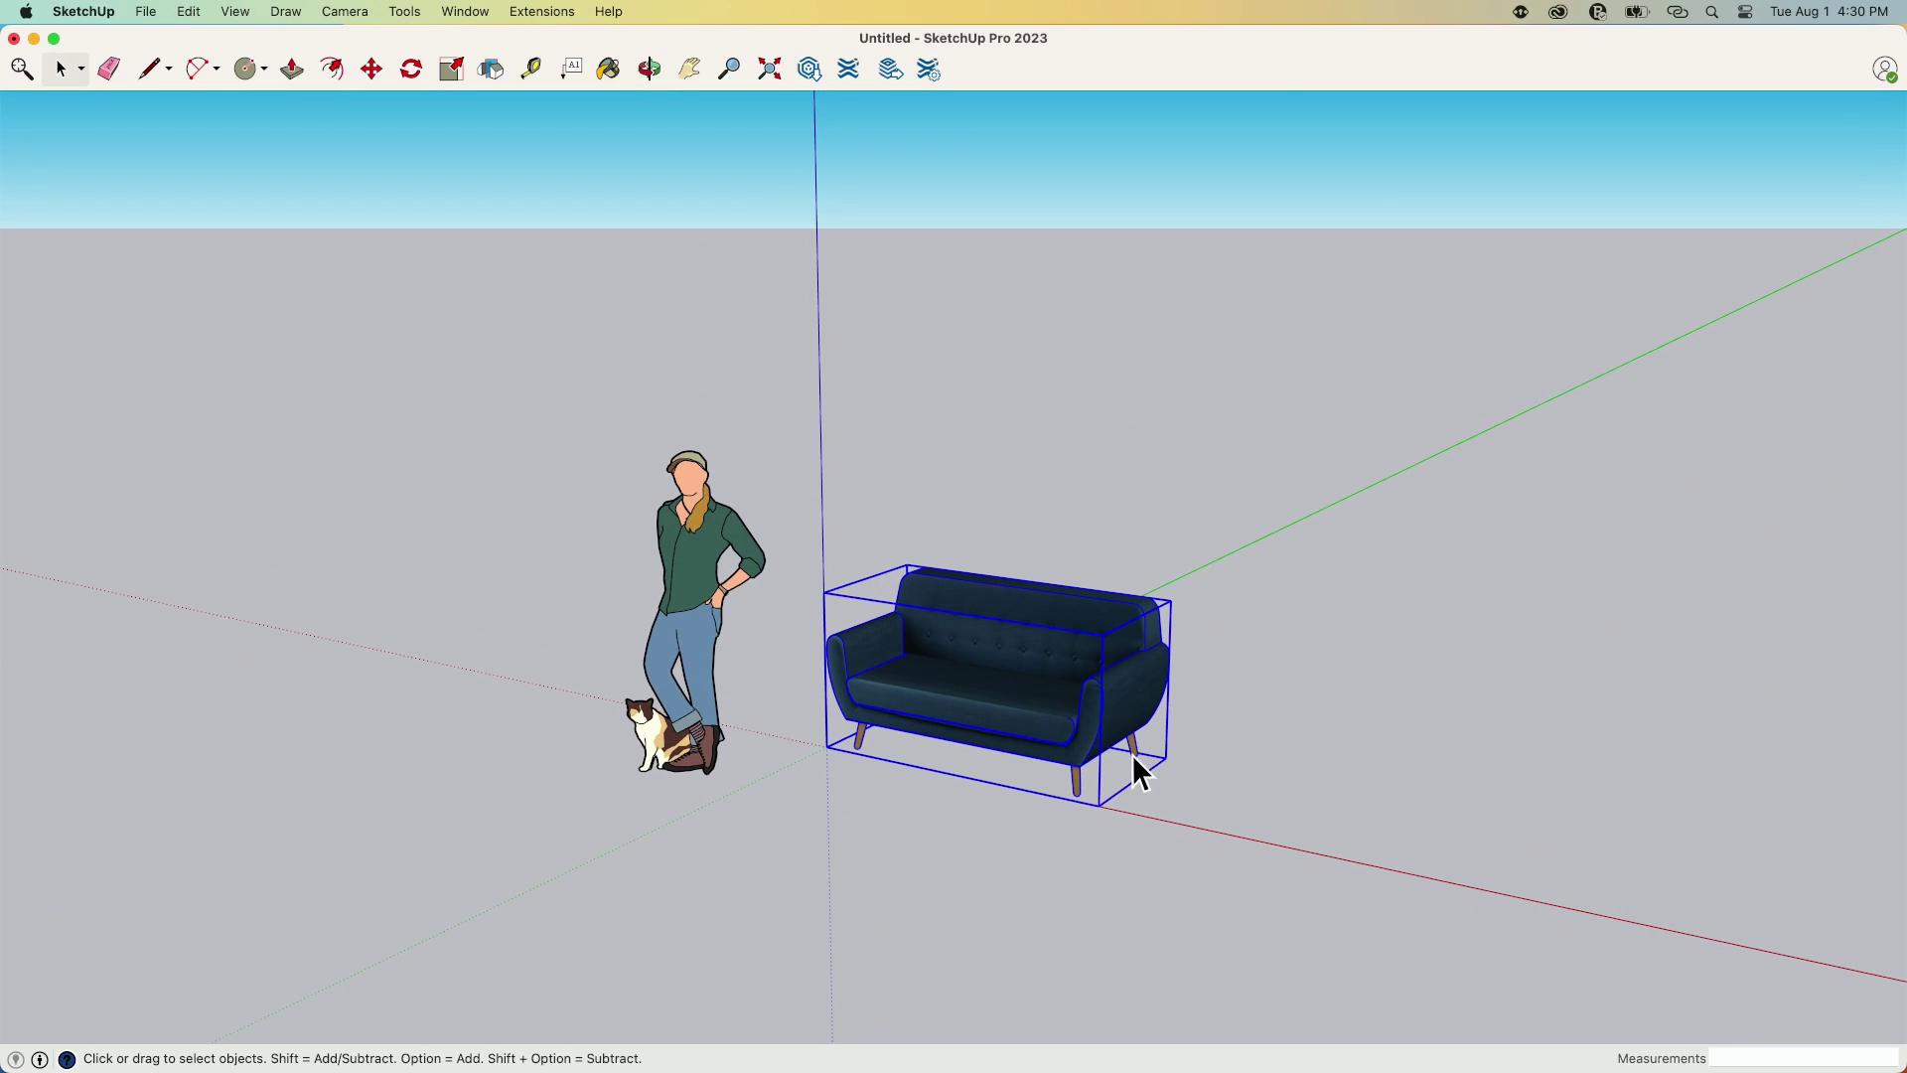
pyautogui.scroll(3, 1051, 779)
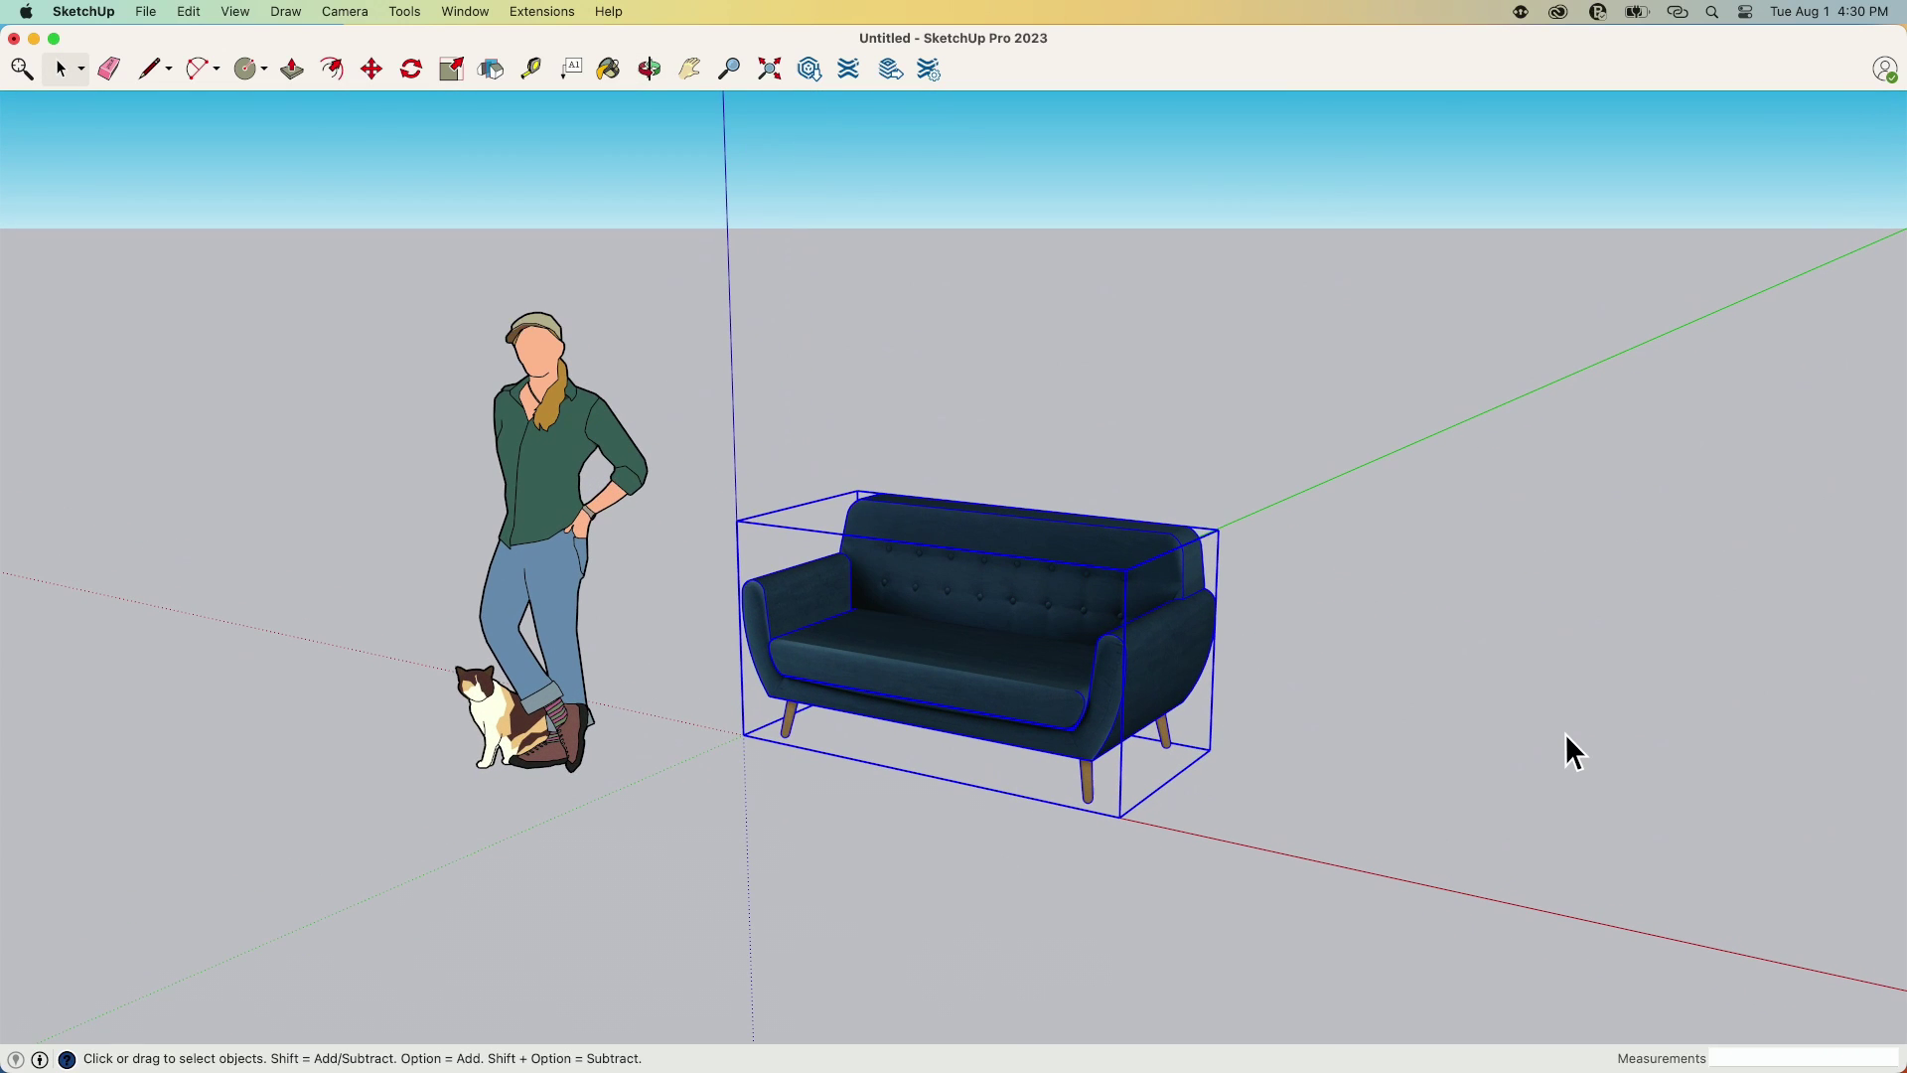